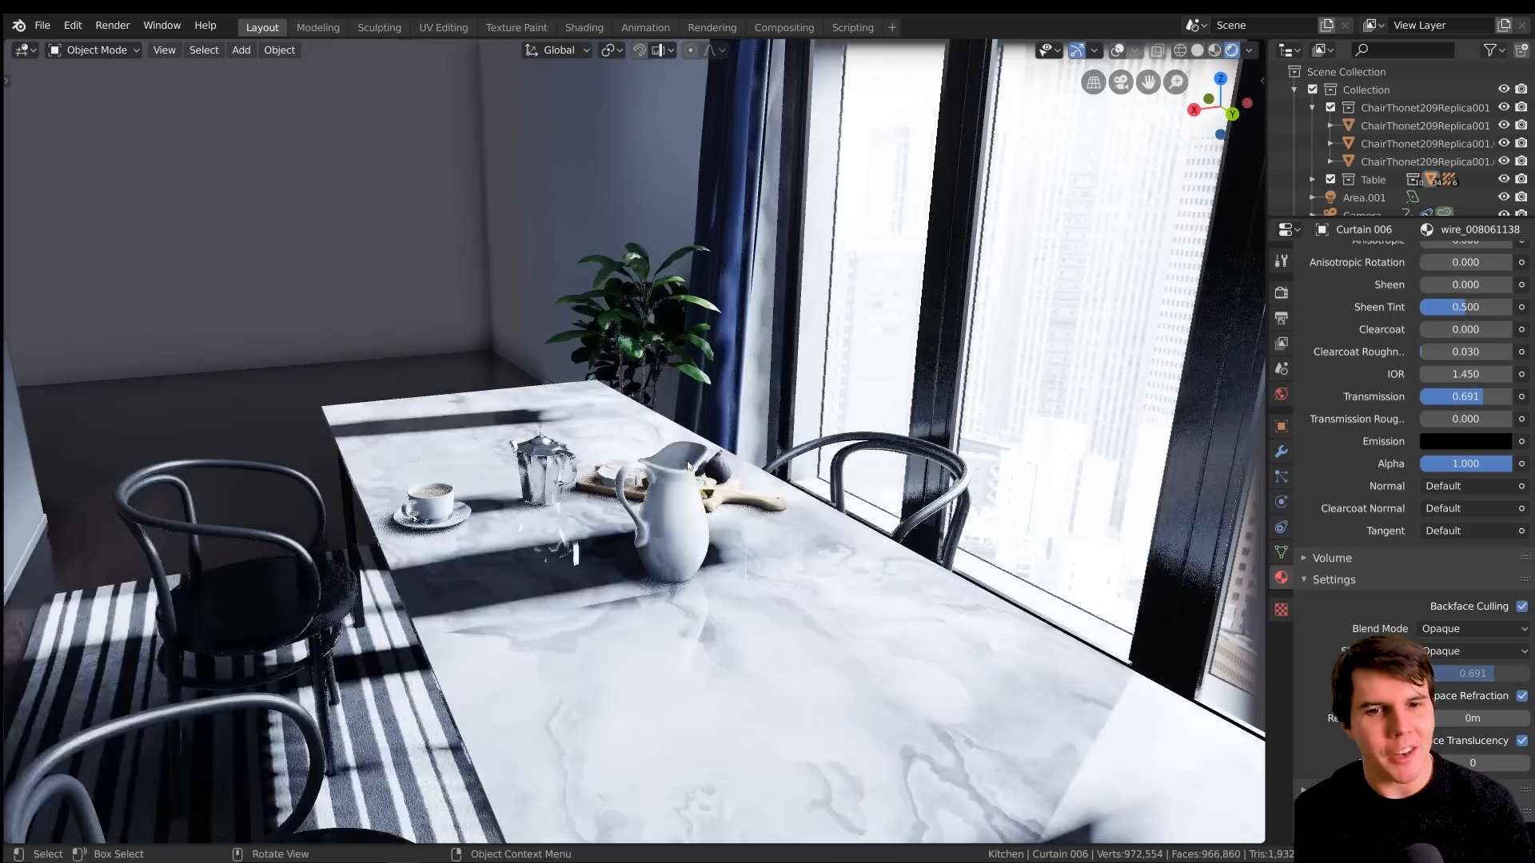
Examine the finished dining room scene from several angles, covering the table, chairs, rug, windows and kitchen
middle_drag(775, 463, 609, 462)
scroll(609, 462, up, 3)
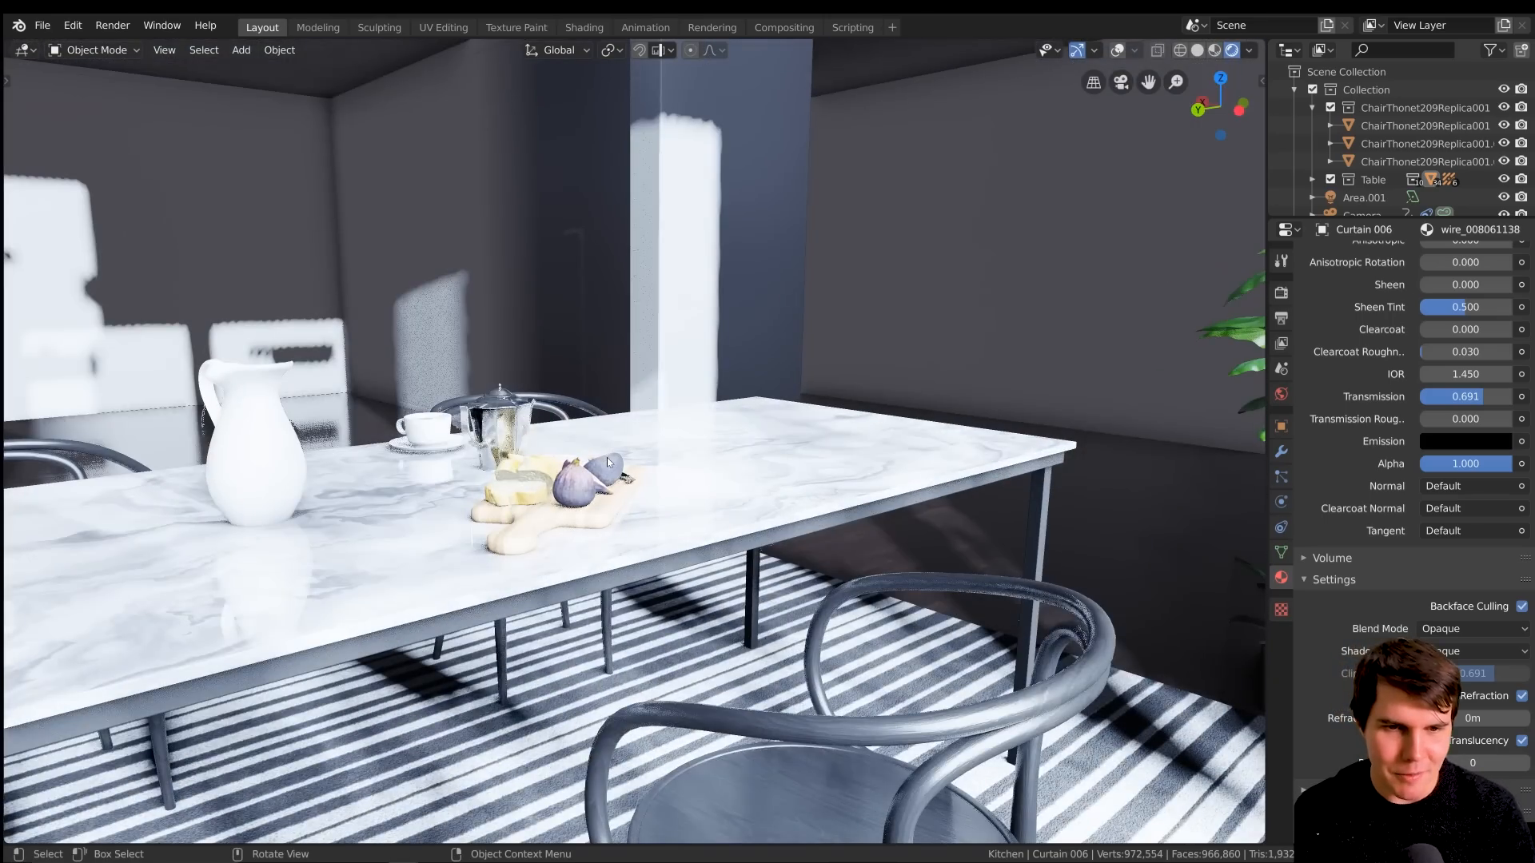
scroll(527, 460, up, 1)
middle_drag(521, 466, 592, 509)
scroll(593, 508, down, 7)
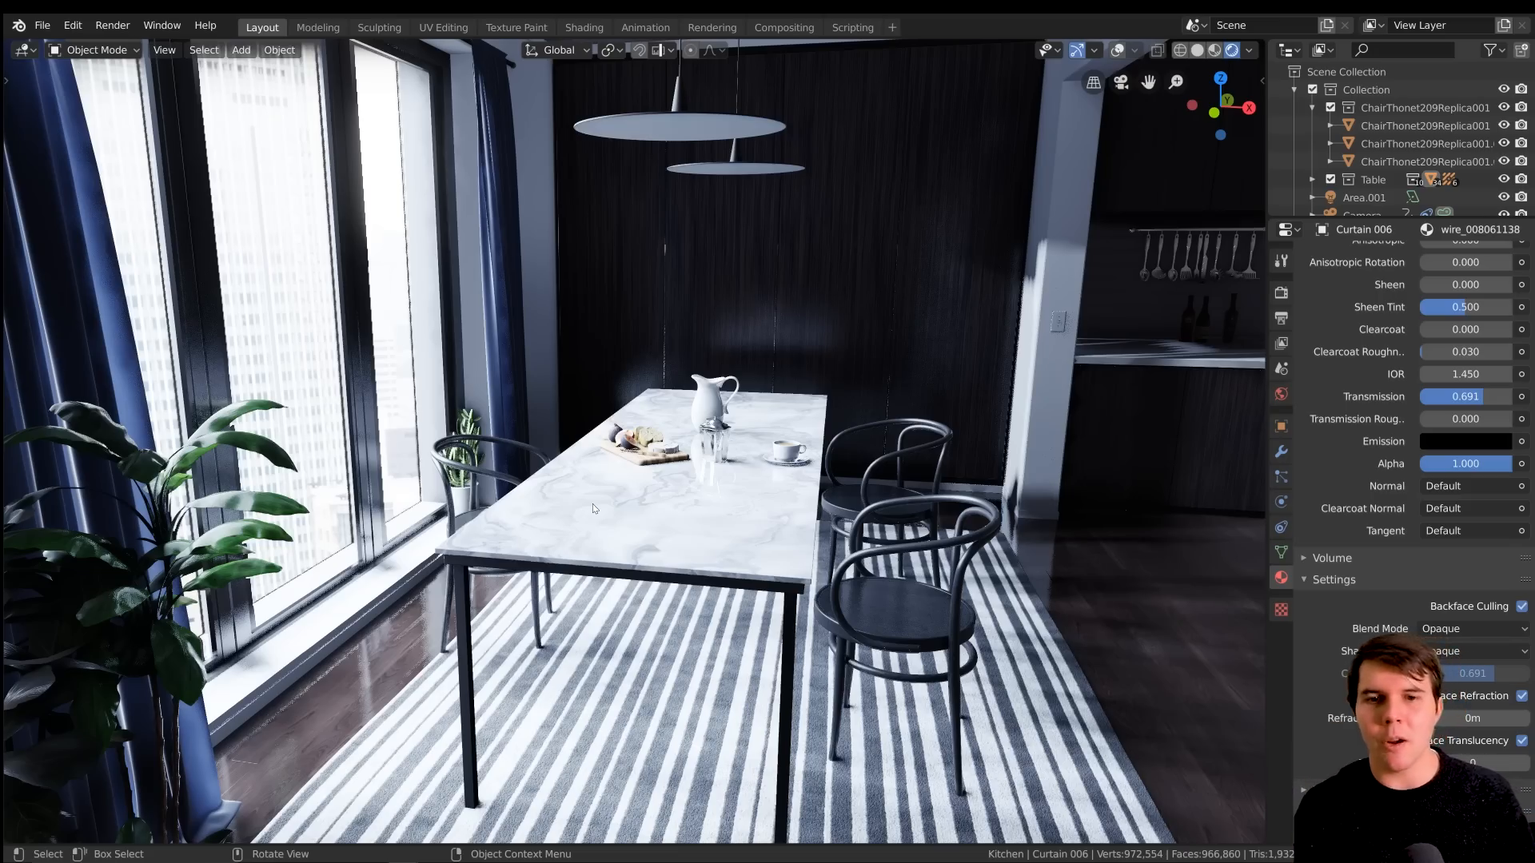
mouse_move(718, 485)
middle_down()
mouse_move(660, 468)
mouse_move(721, 480)
middle_up()
scroll(727, 478, down, 1)
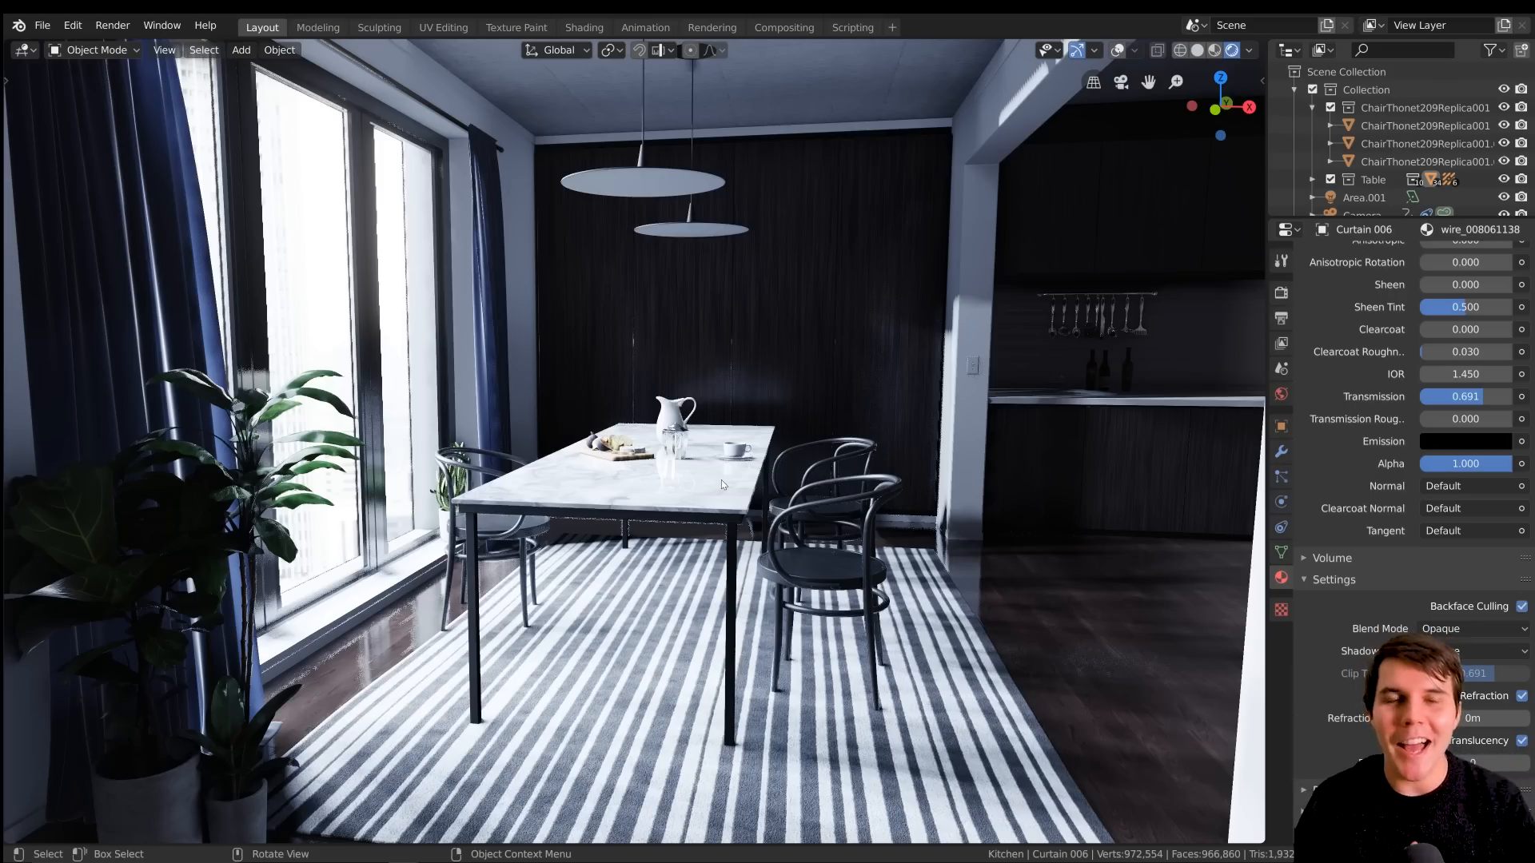
middle_drag(721, 480, 709, 484)
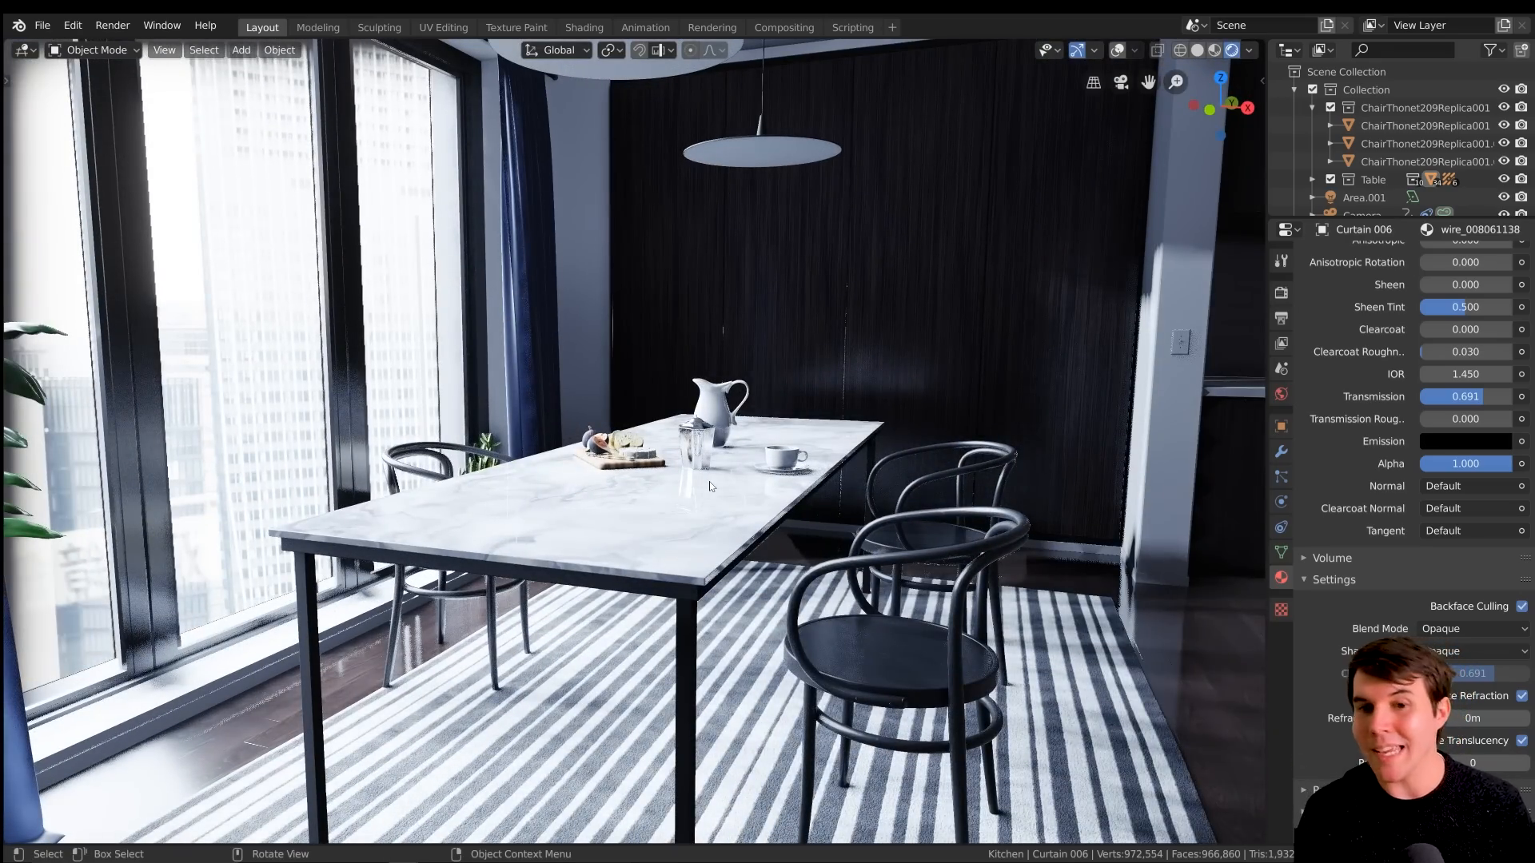
scroll(709, 481, down, 5)
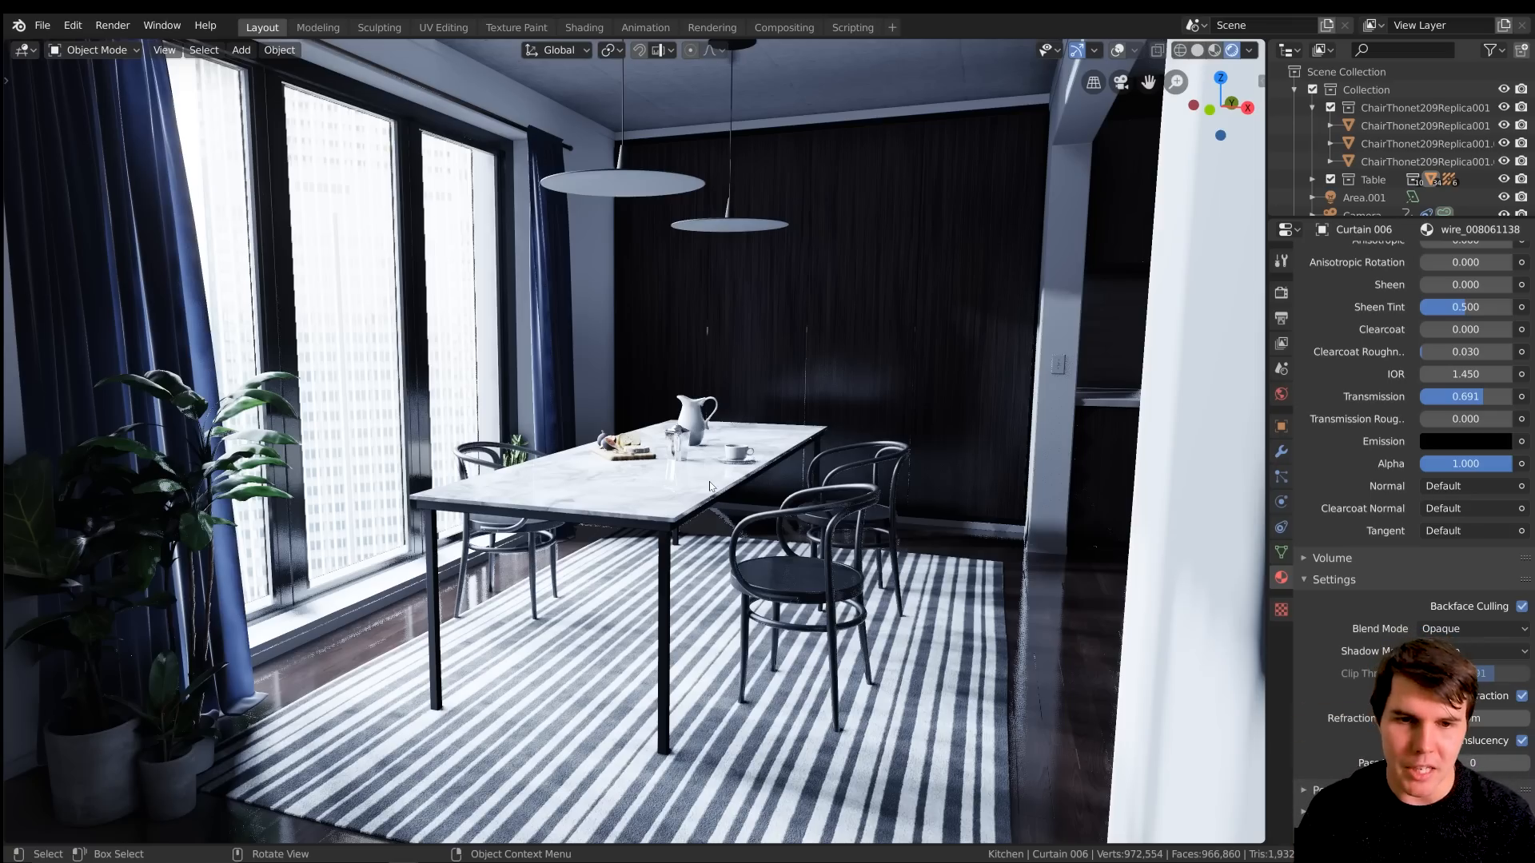
scroll(753, 491, up, 2)
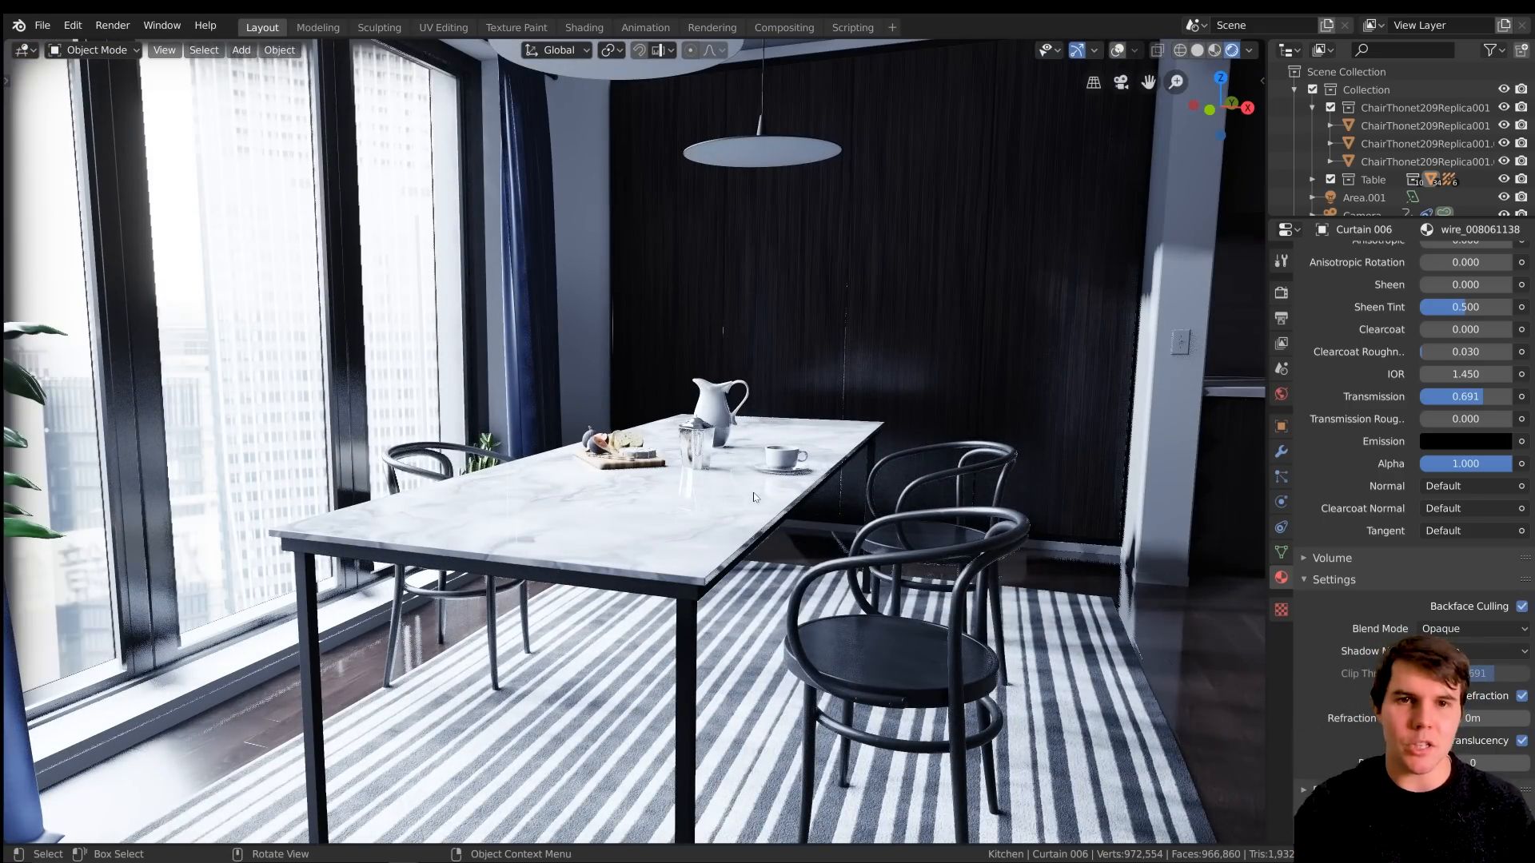
scroll(754, 498, down, 5)
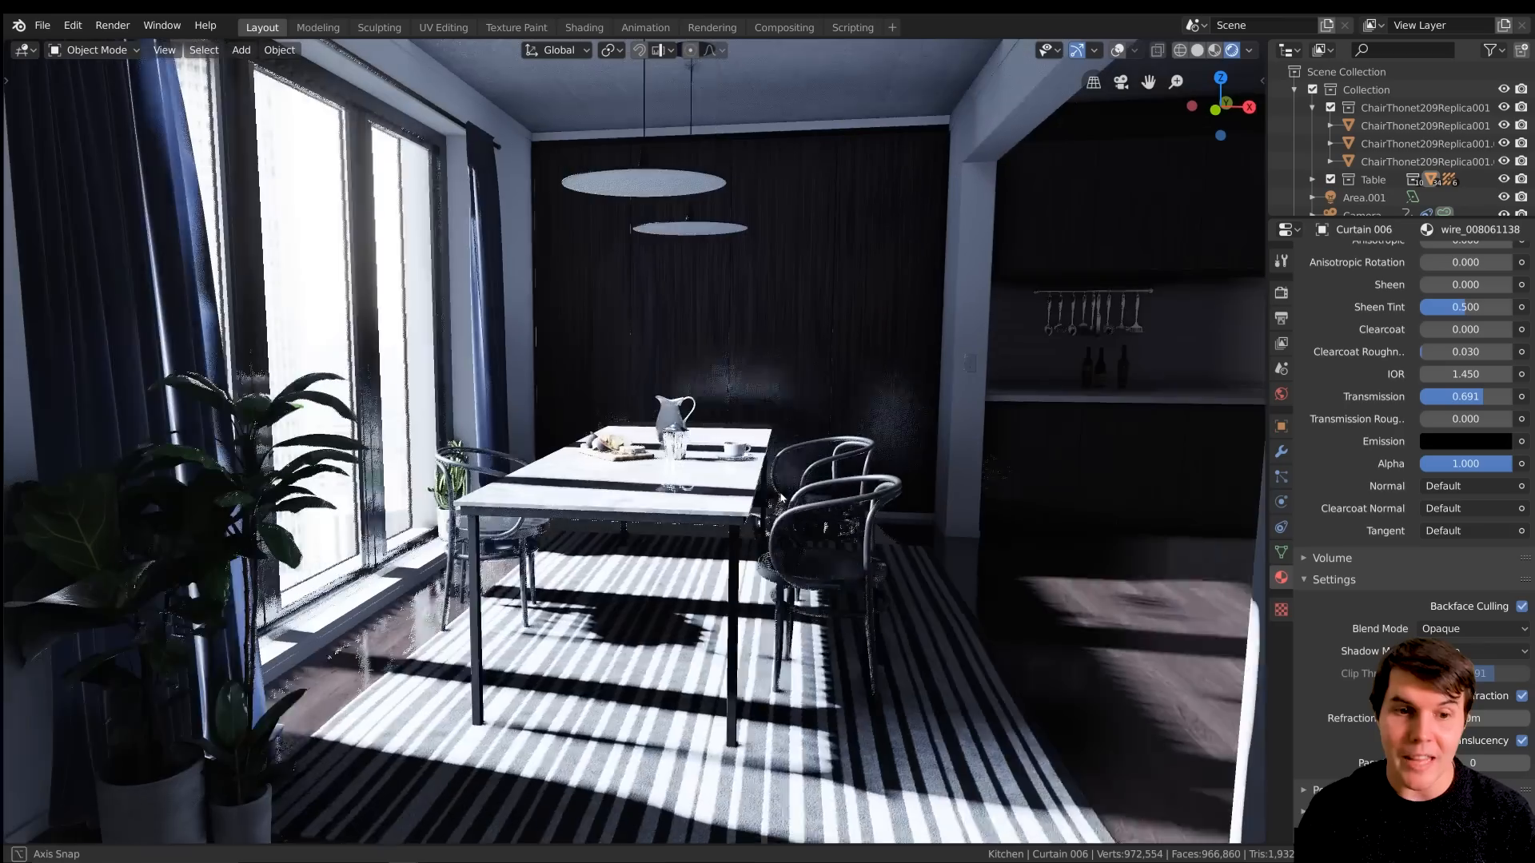
scroll(756, 475, down, 1)
mouse_move(759, 490)
shift+middle_down()
mouse_move(756, 475)
mouse_move(759, 509)
shift+middle_up()
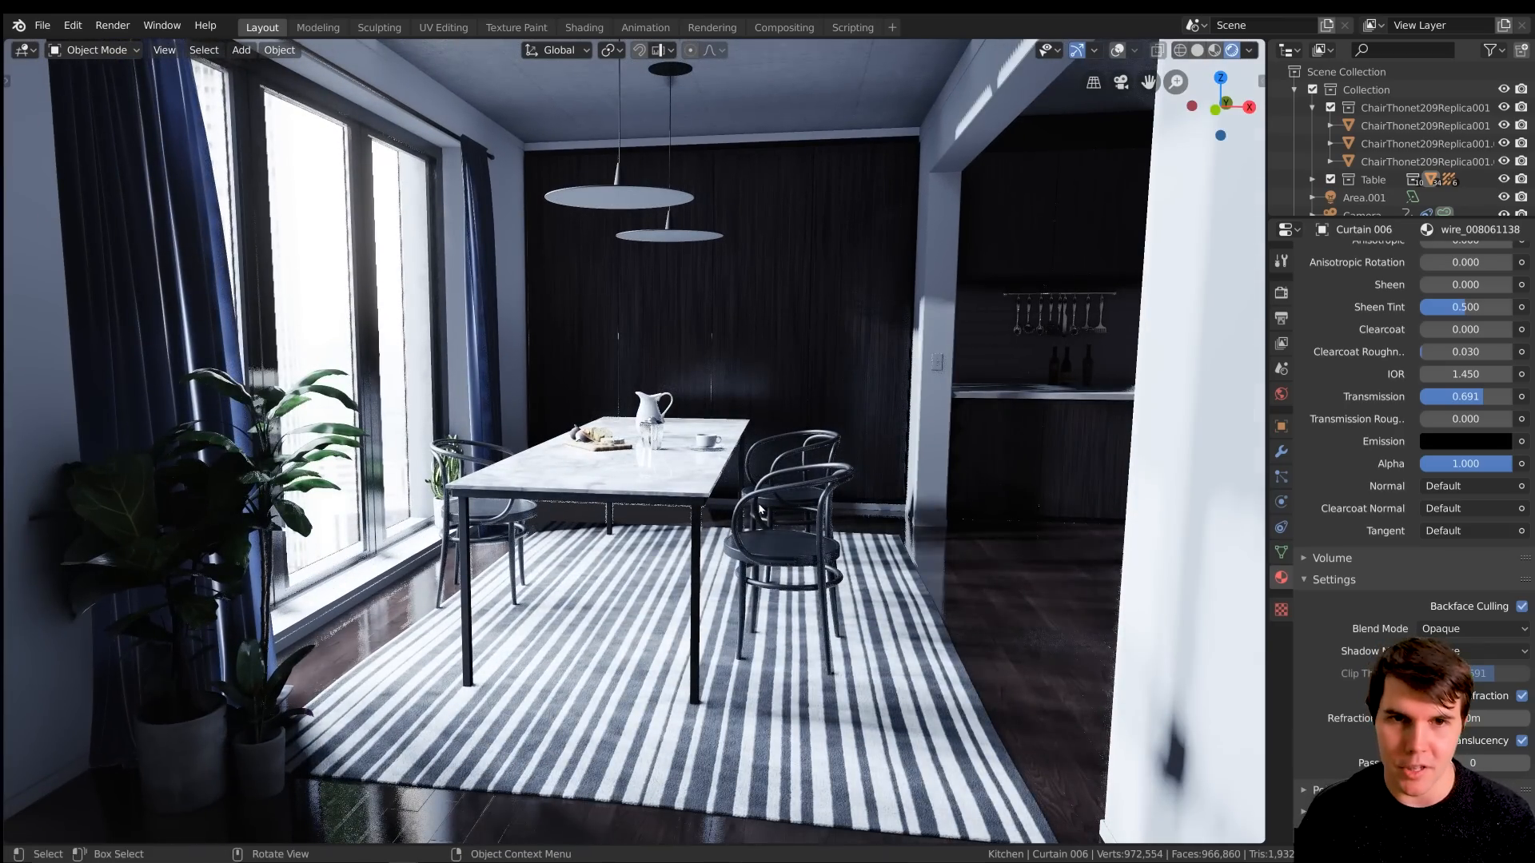
scroll(796, 513, down, 3)
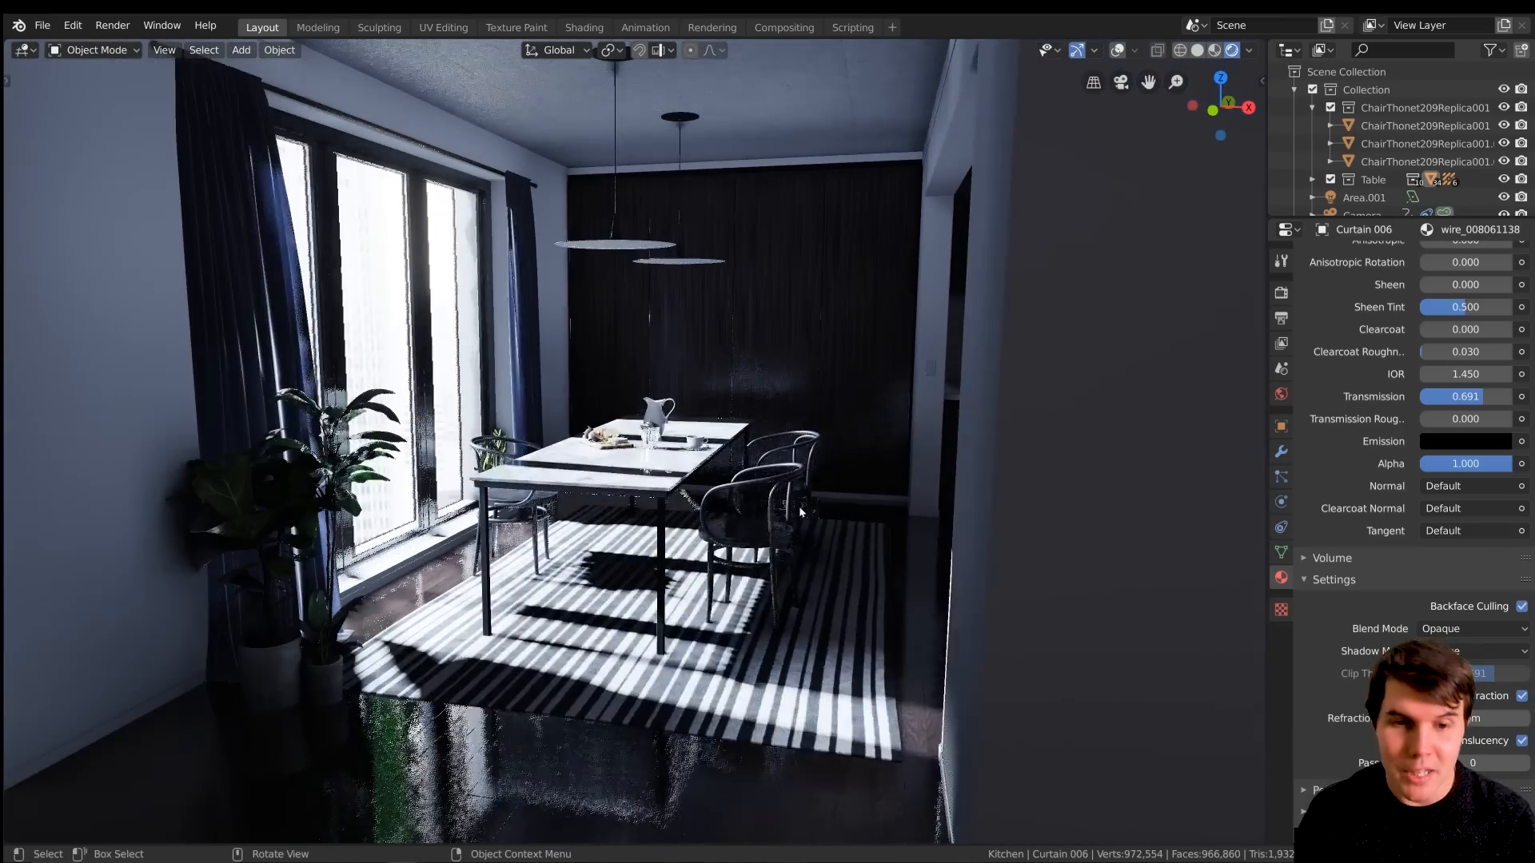
middle_drag(799, 512, 816, 514)
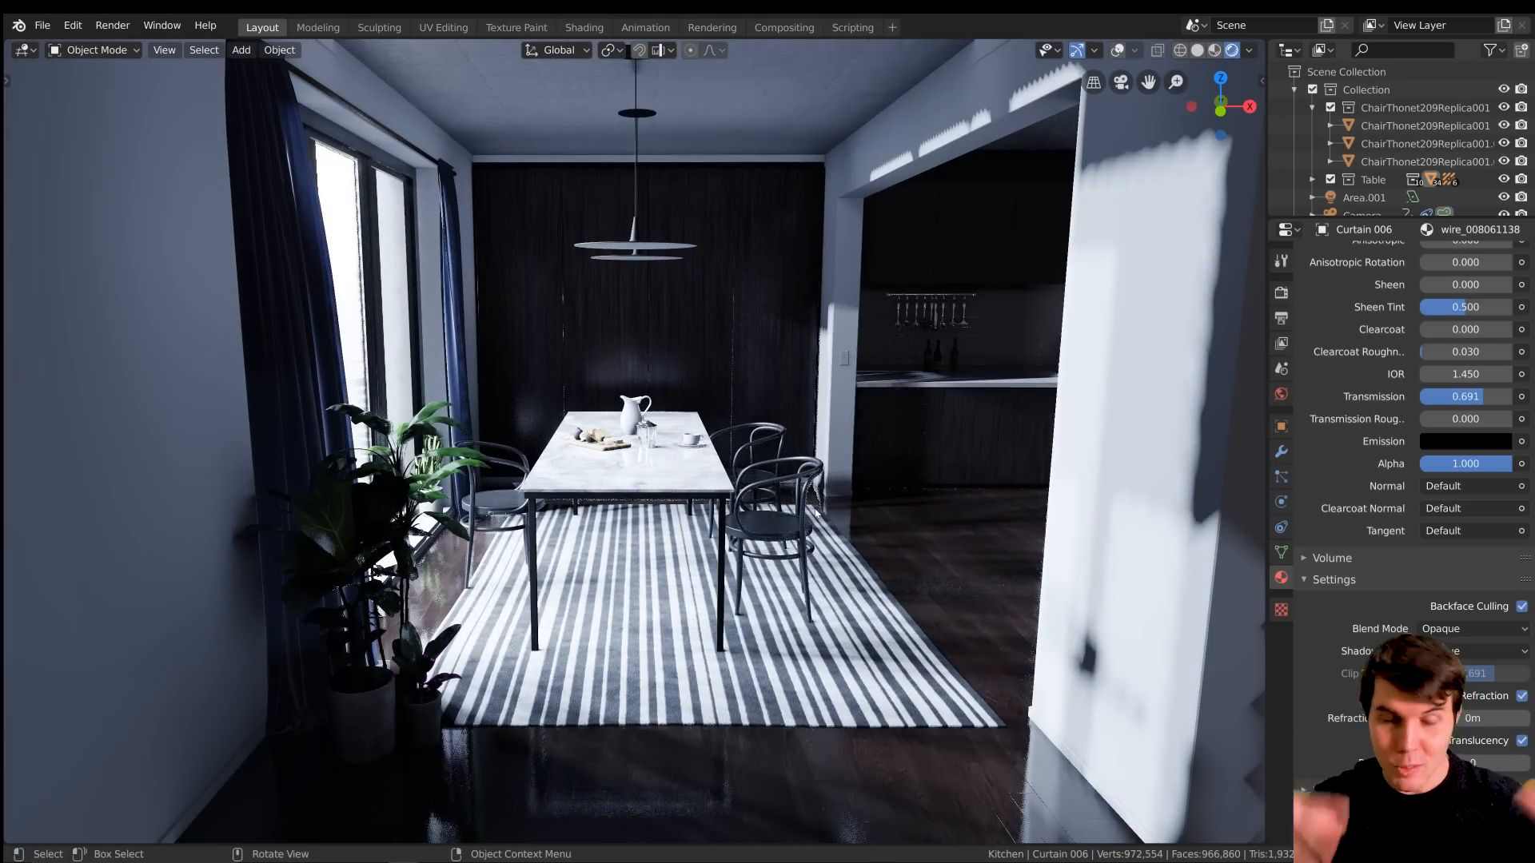
scroll(815, 512, up, 2)
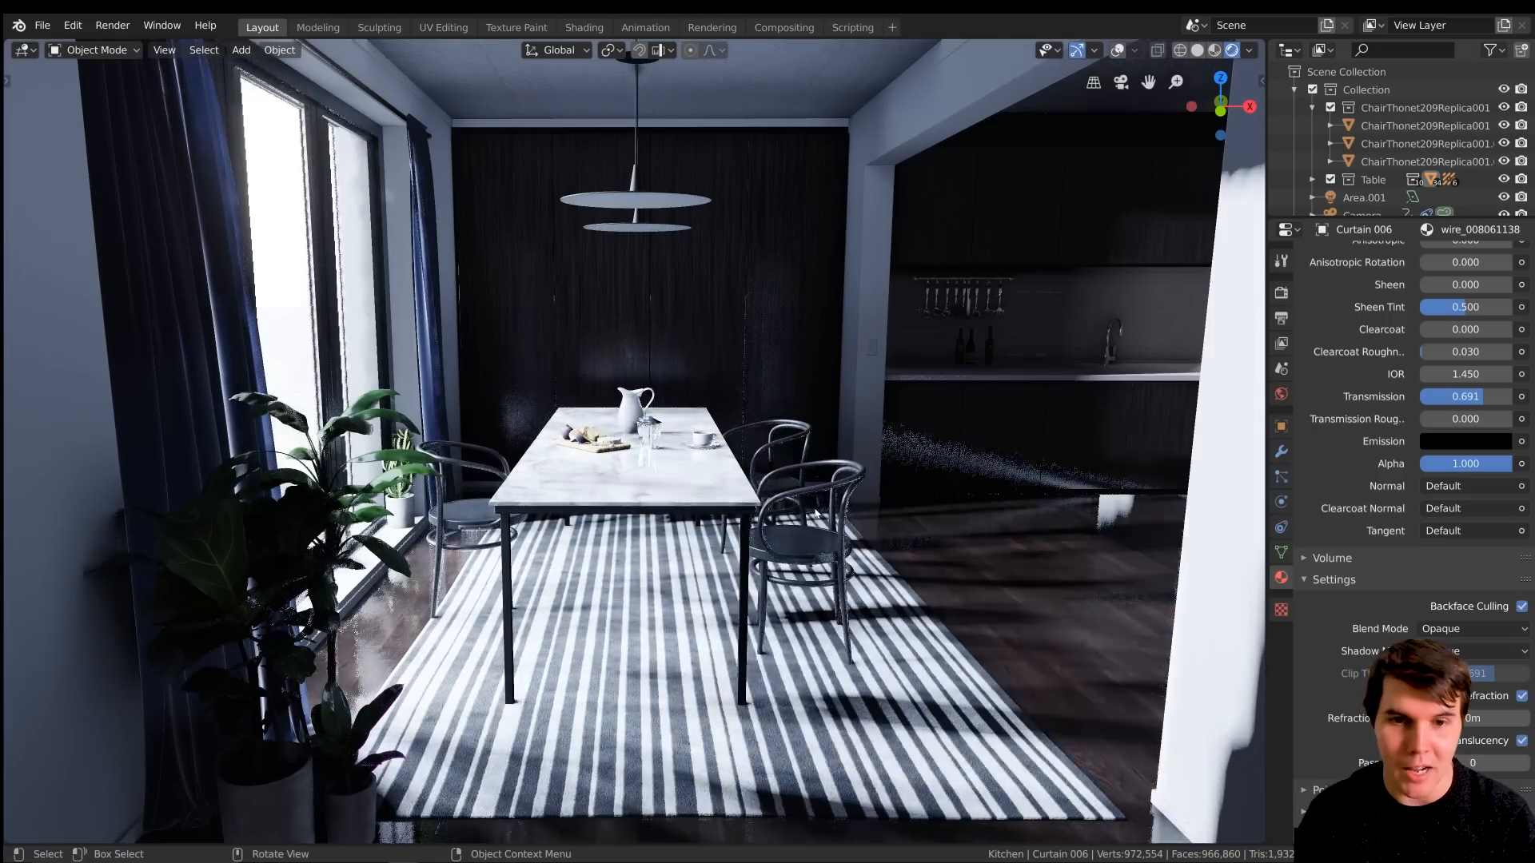
middle_drag(816, 512, 807, 513)
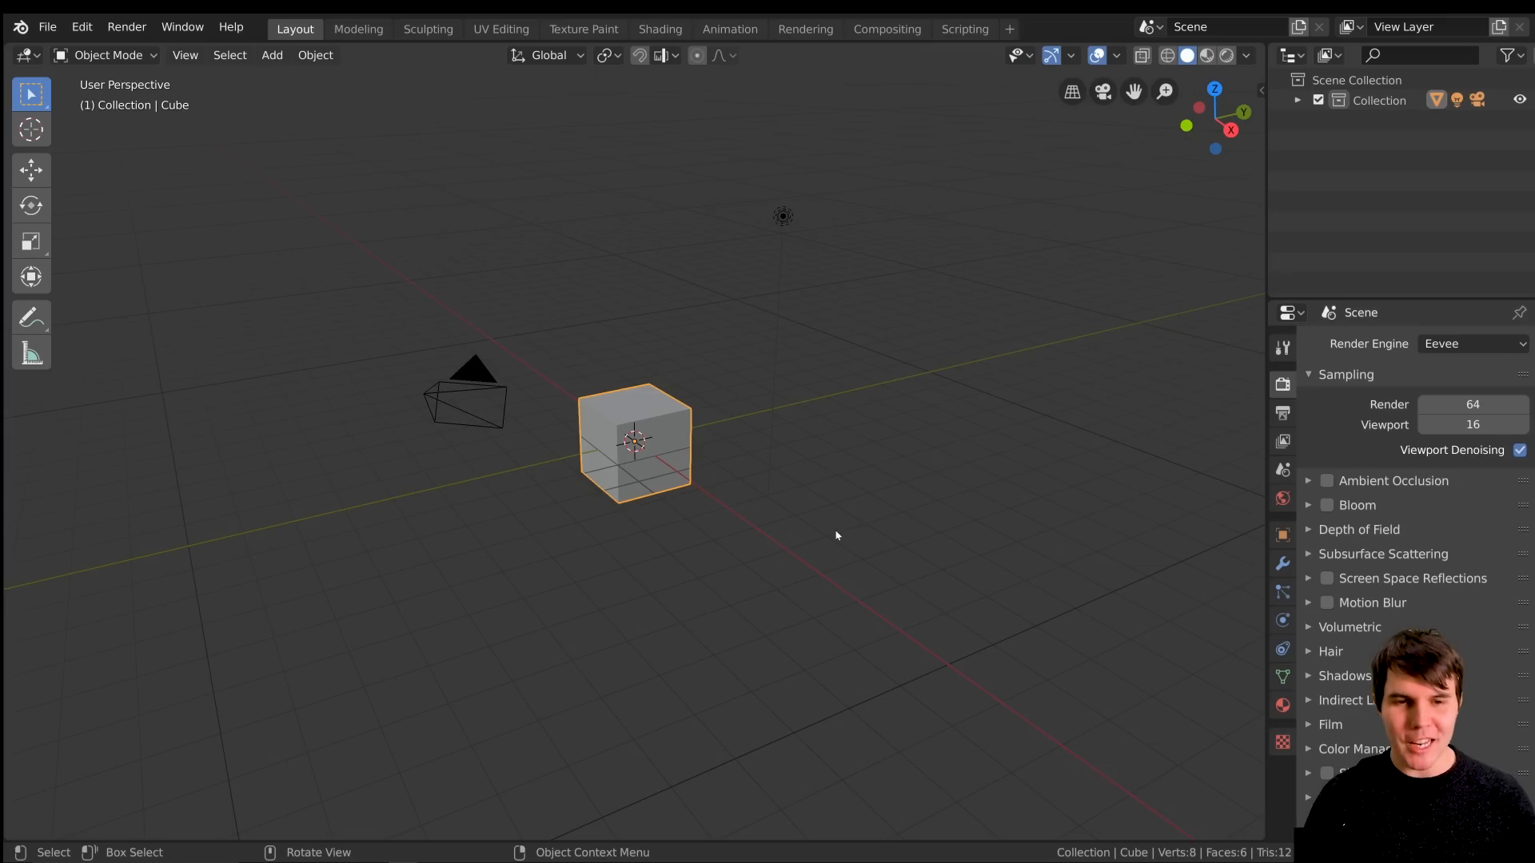
scroll(837, 535, up, 1)
middle_drag(839, 538, 843, 546)
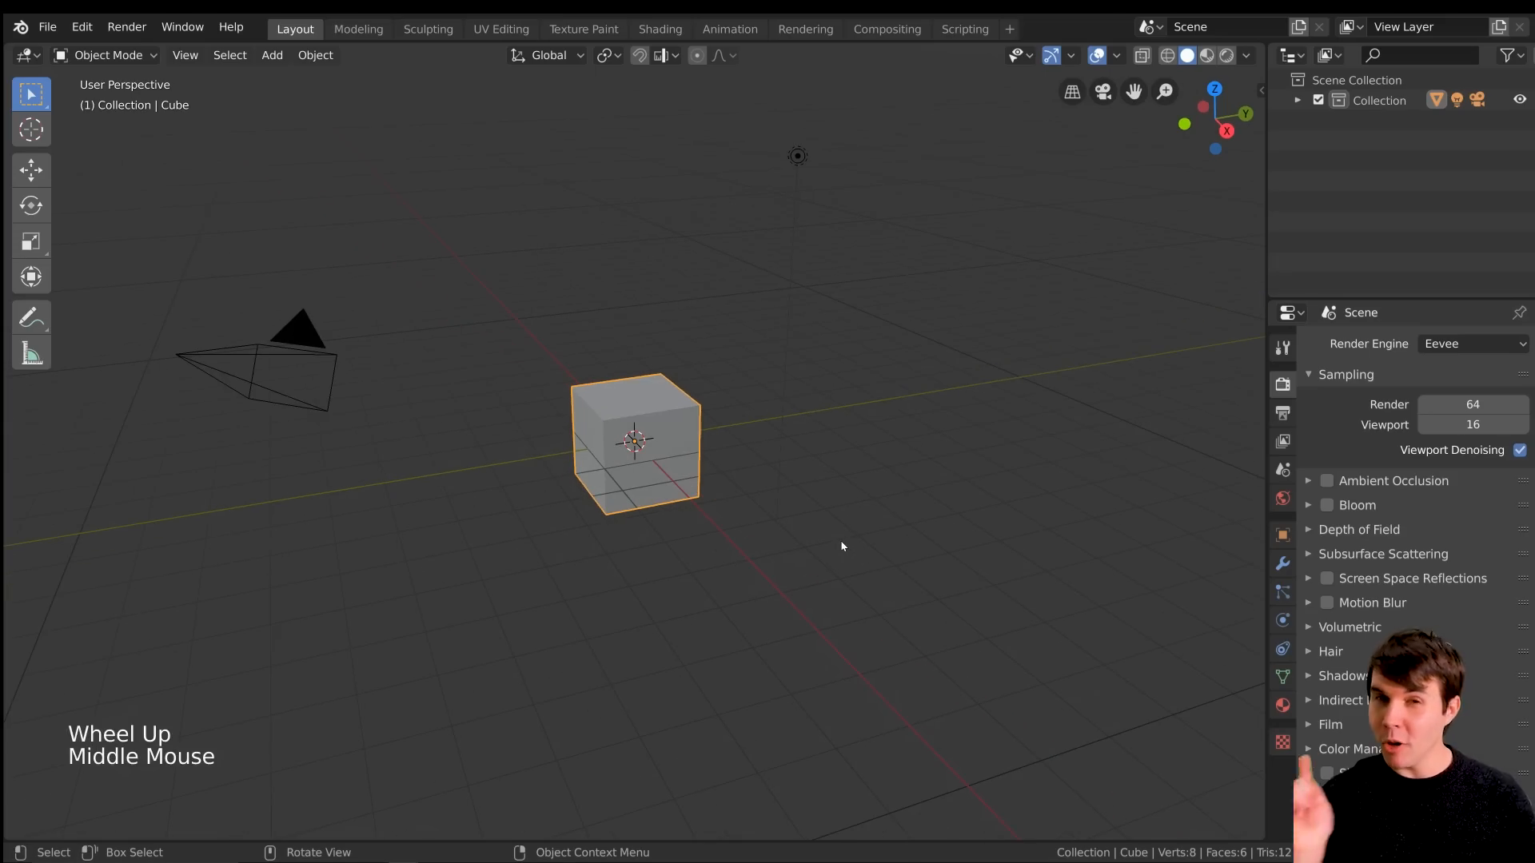
middle_drag(700, 550, 692, 550)
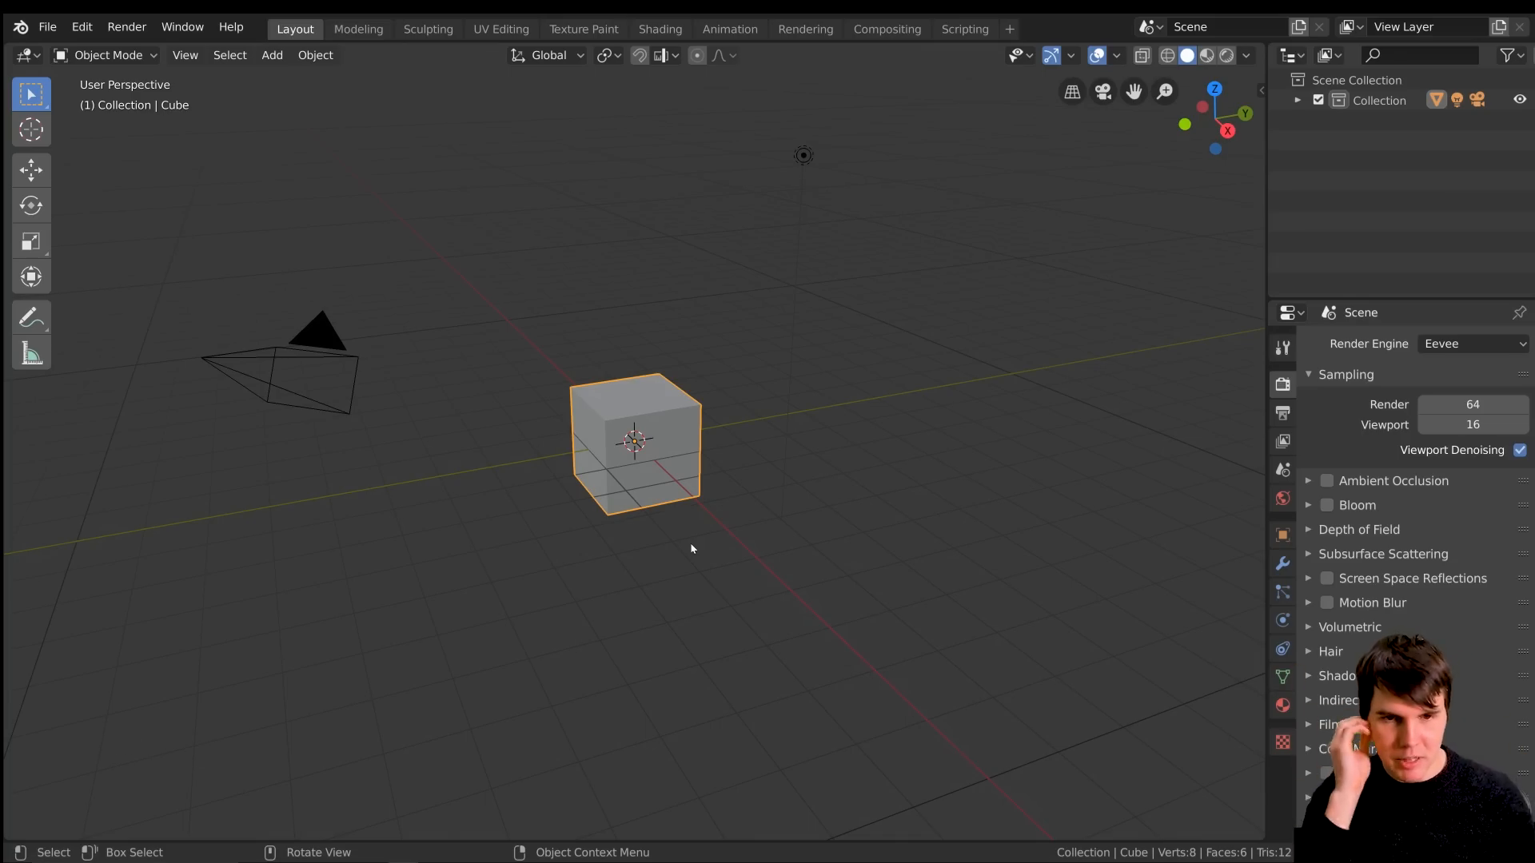
scroll(692, 549, up, 2)
middle_drag(684, 549, 689, 497)
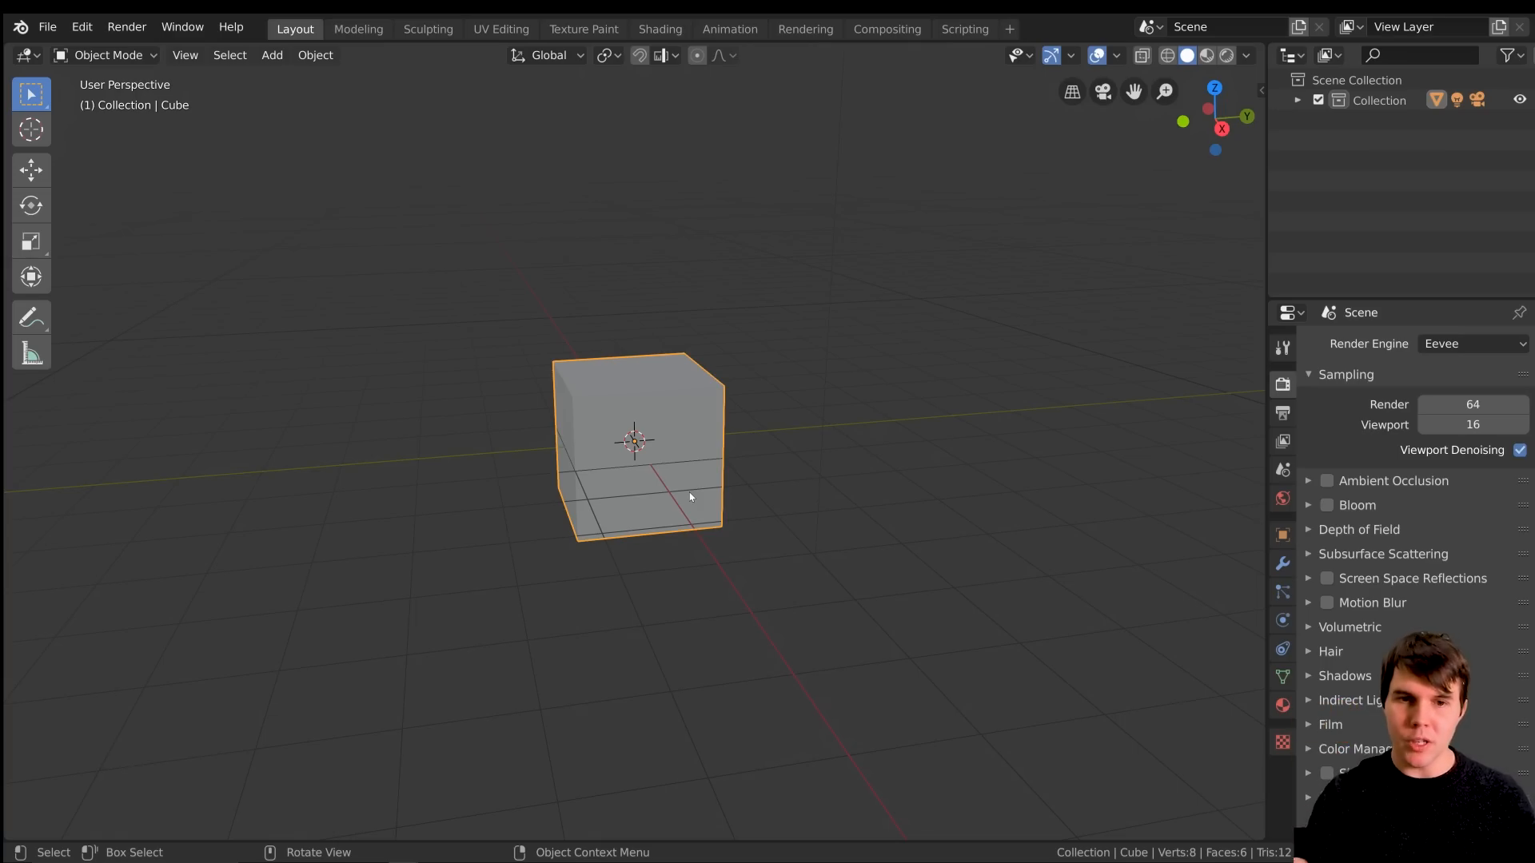
Show the cube's transform values and set the scene's unit system to Metric
key(n)
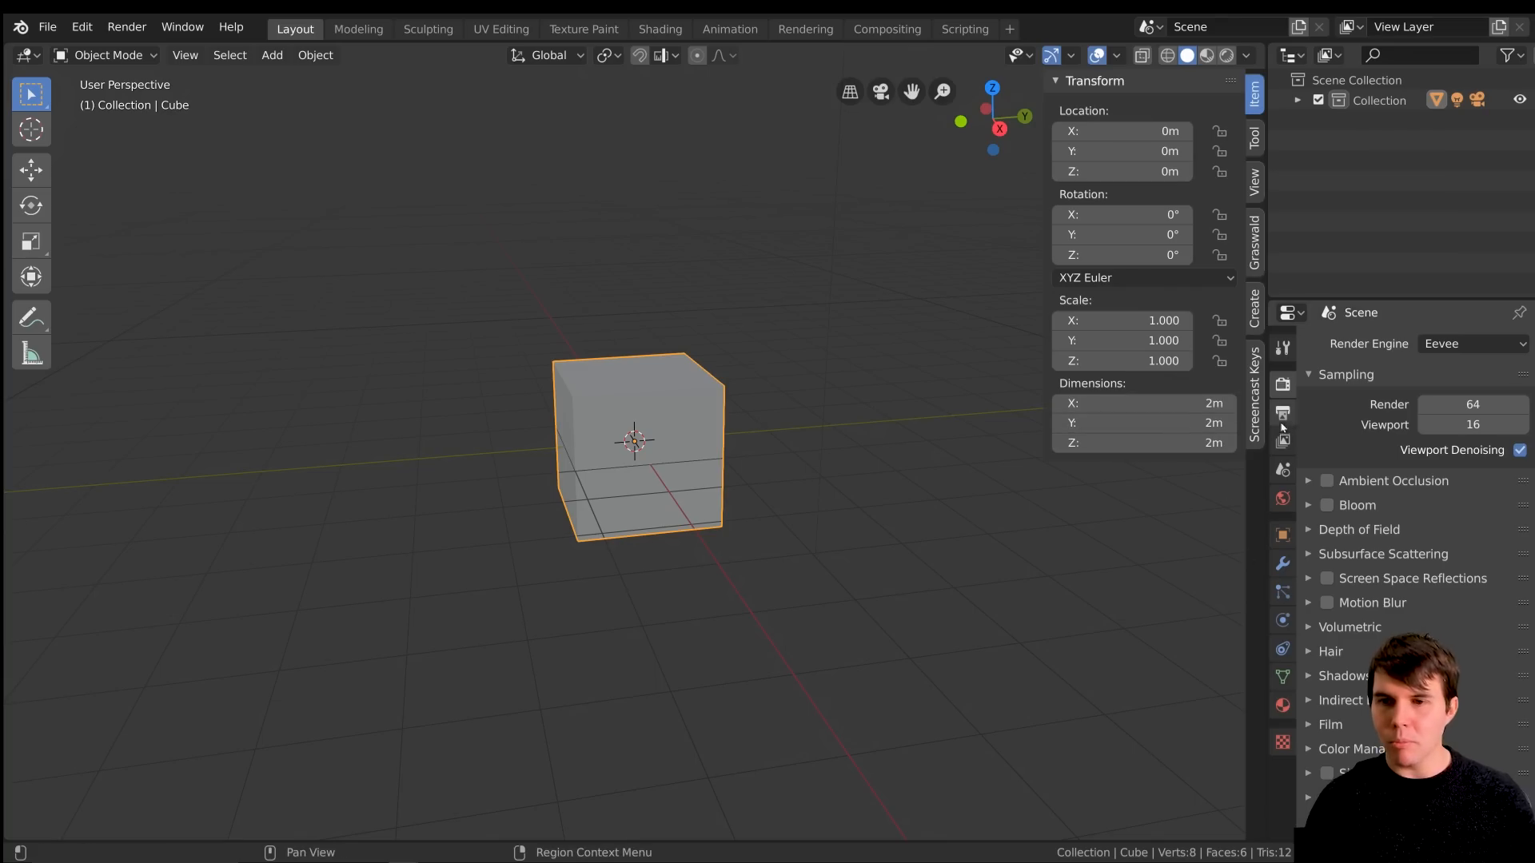
click(1280, 472)
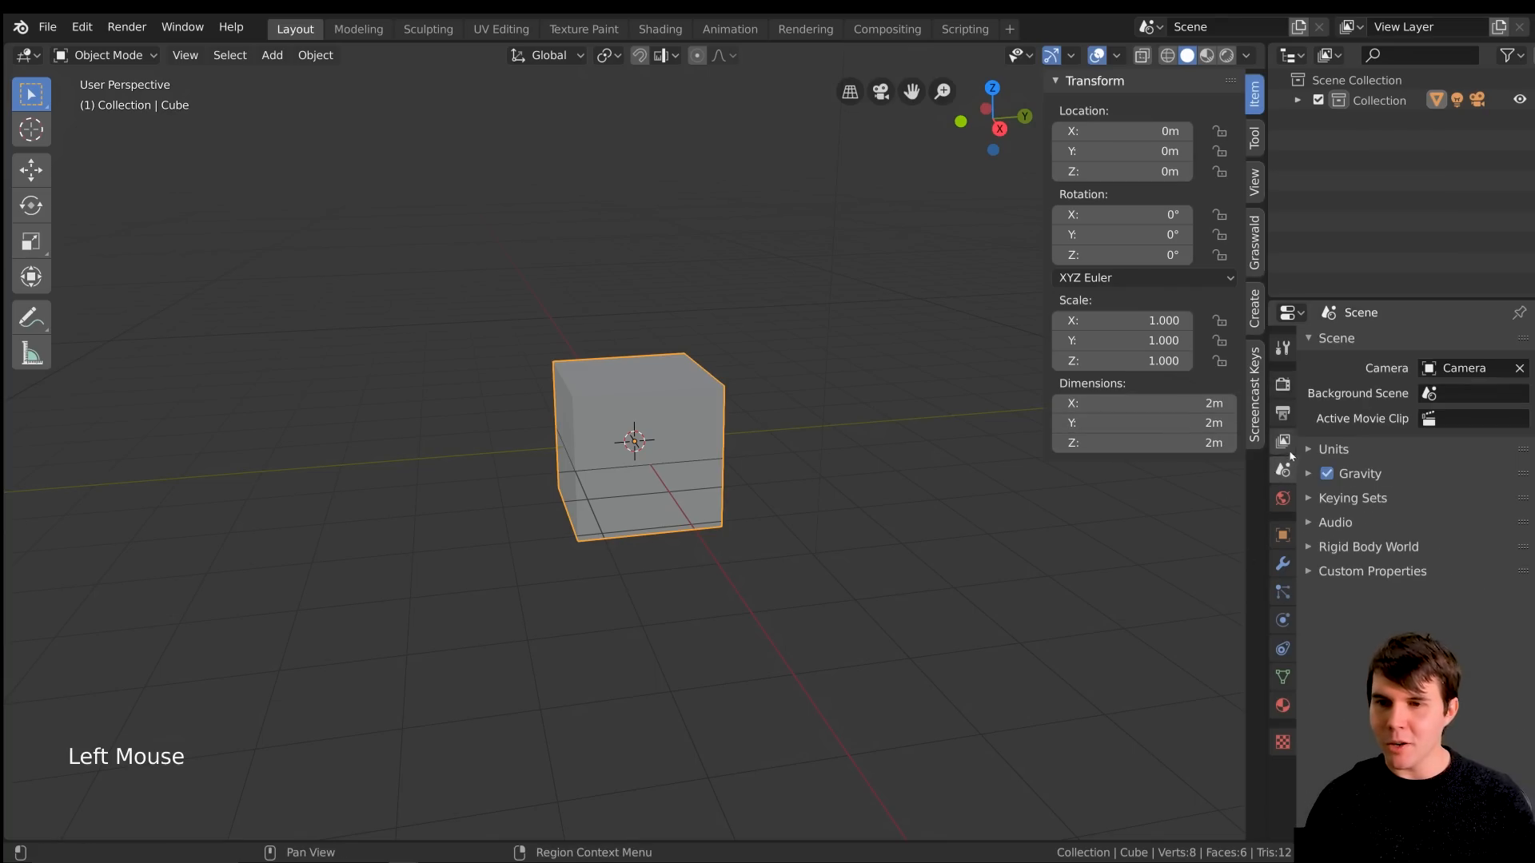
click(1334, 449)
click(1451, 482)
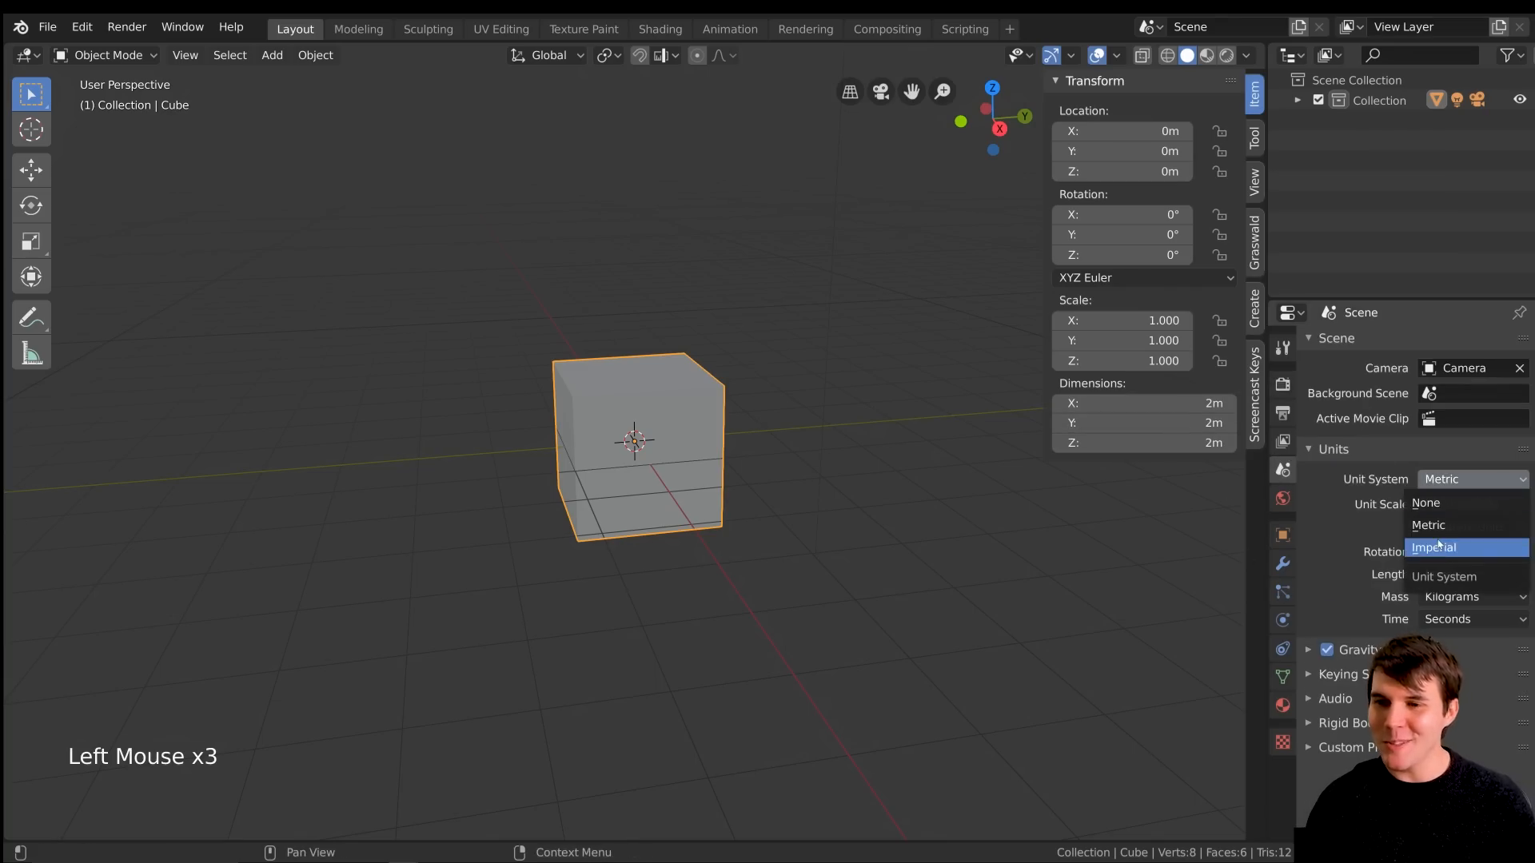
click(1439, 547)
click(1451, 479)
click(1432, 525)
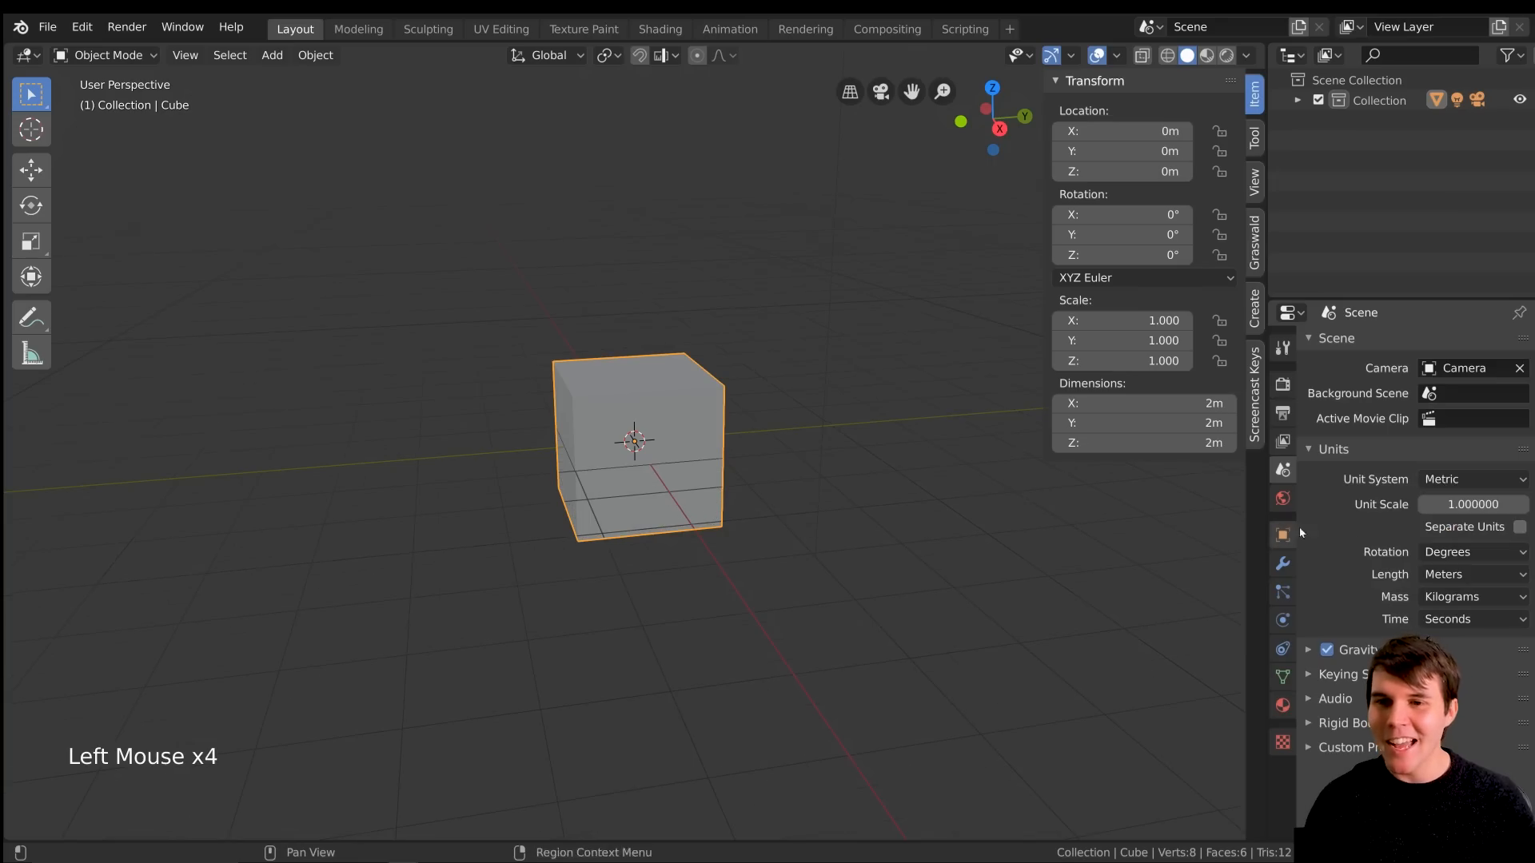
key(n)
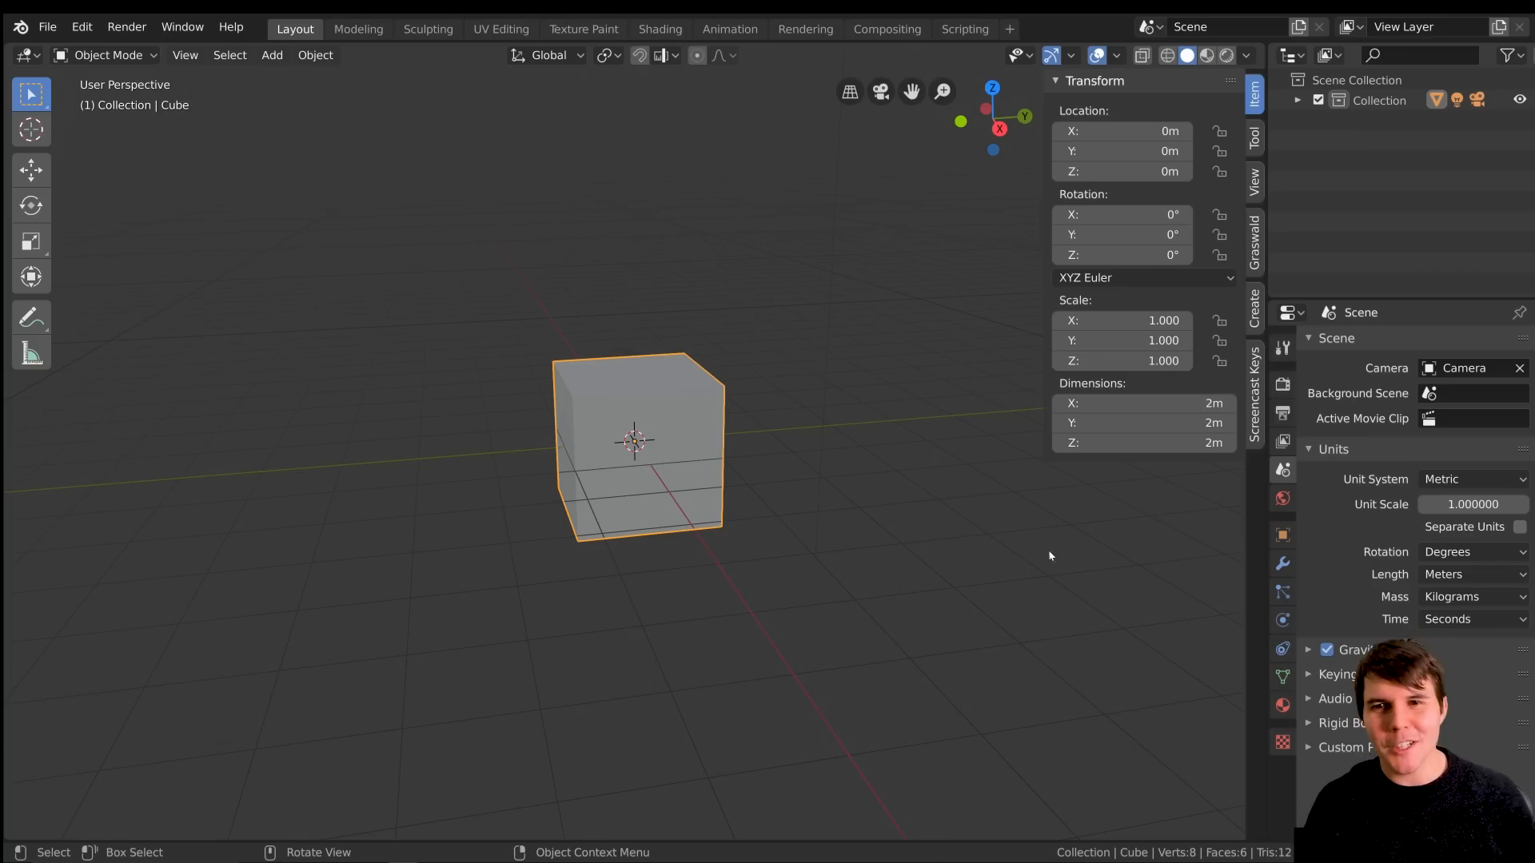
scroll(1049, 592, down, 1)
scroll(1050, 592, up, 1)
scroll(1049, 591, down, 1)
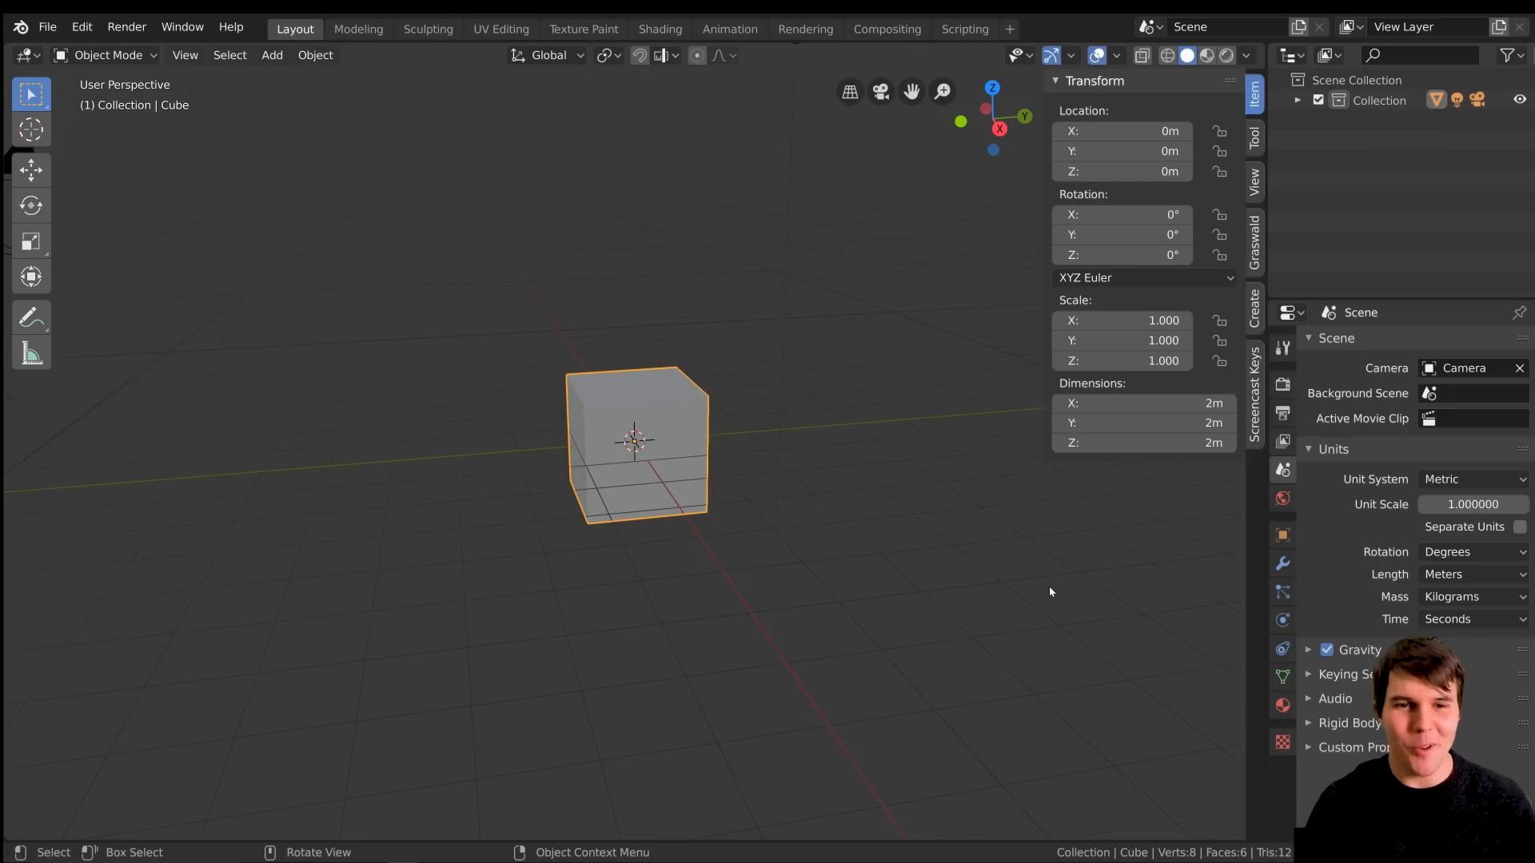
scroll(1050, 592, up, 1)
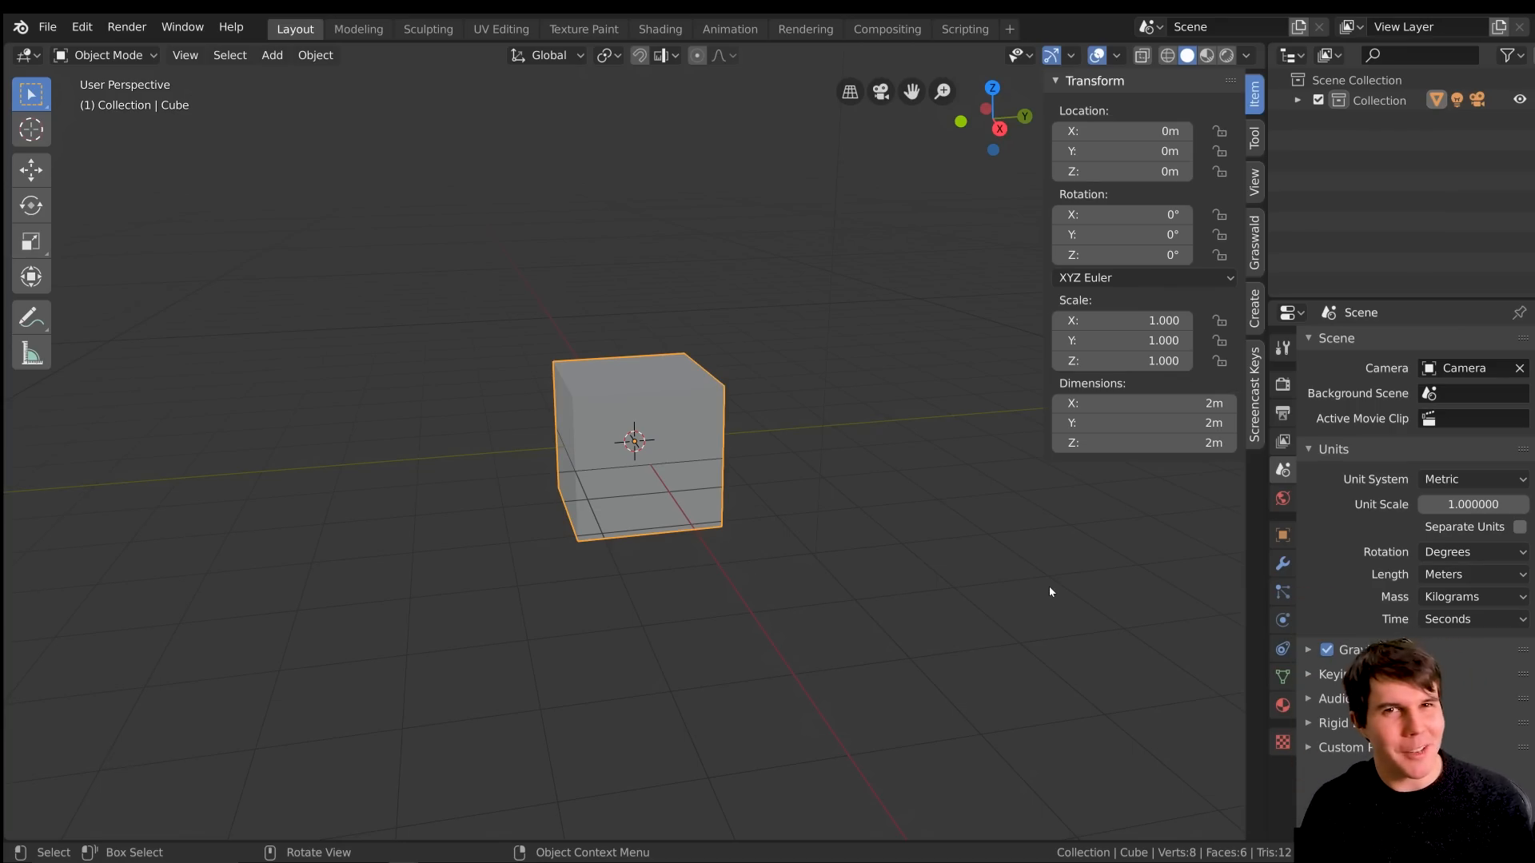
Enter Edit Mode on the cube and select its entire mesh
scroll(704, 535, up, 1)
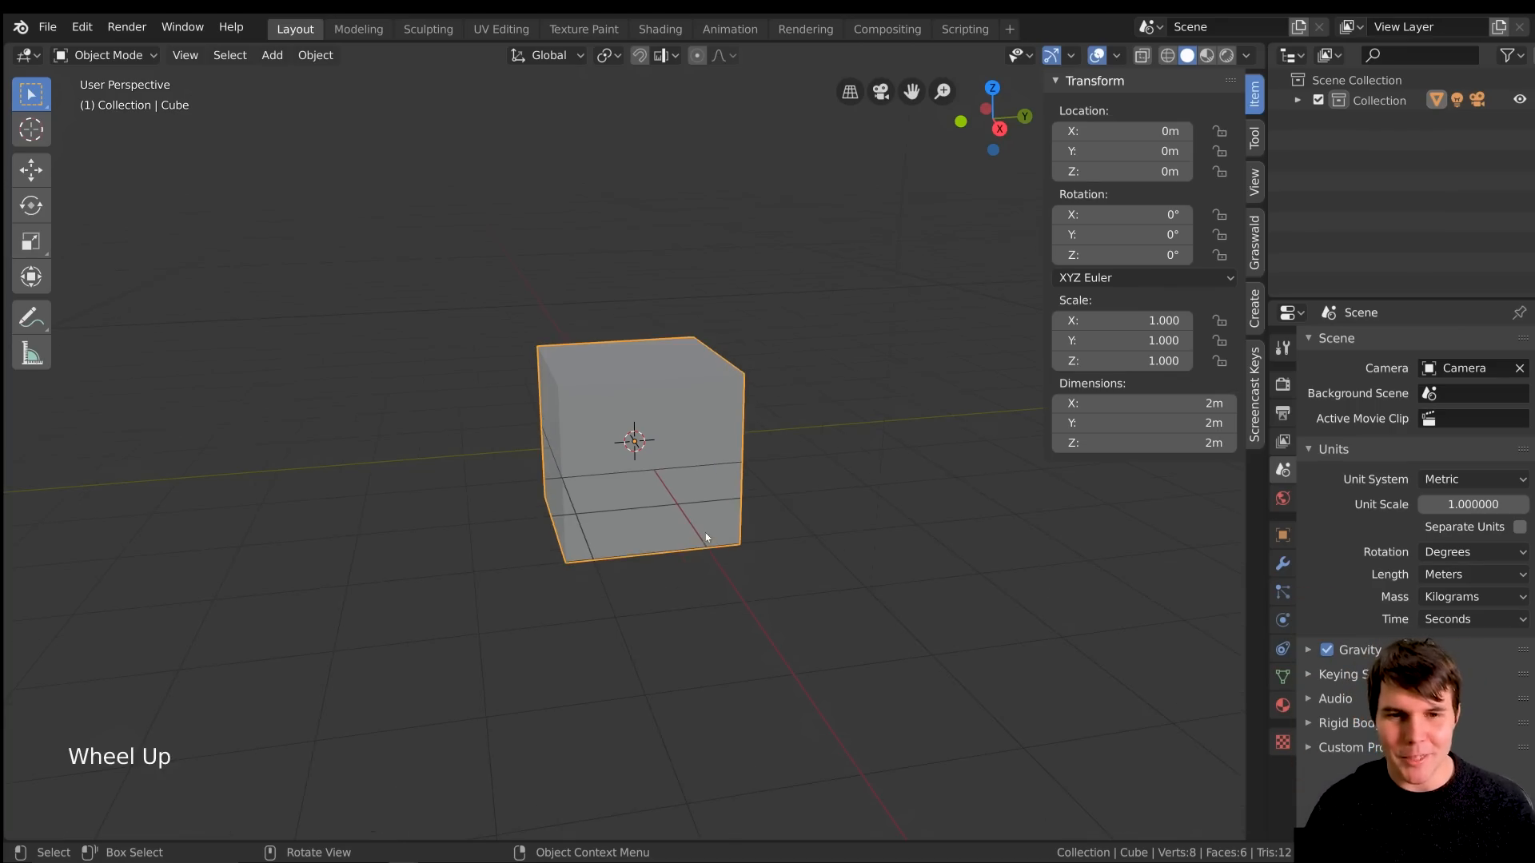
middle_click(713, 534)
scroll(723, 532, up, 2)
scroll(871, 537, down, 1)
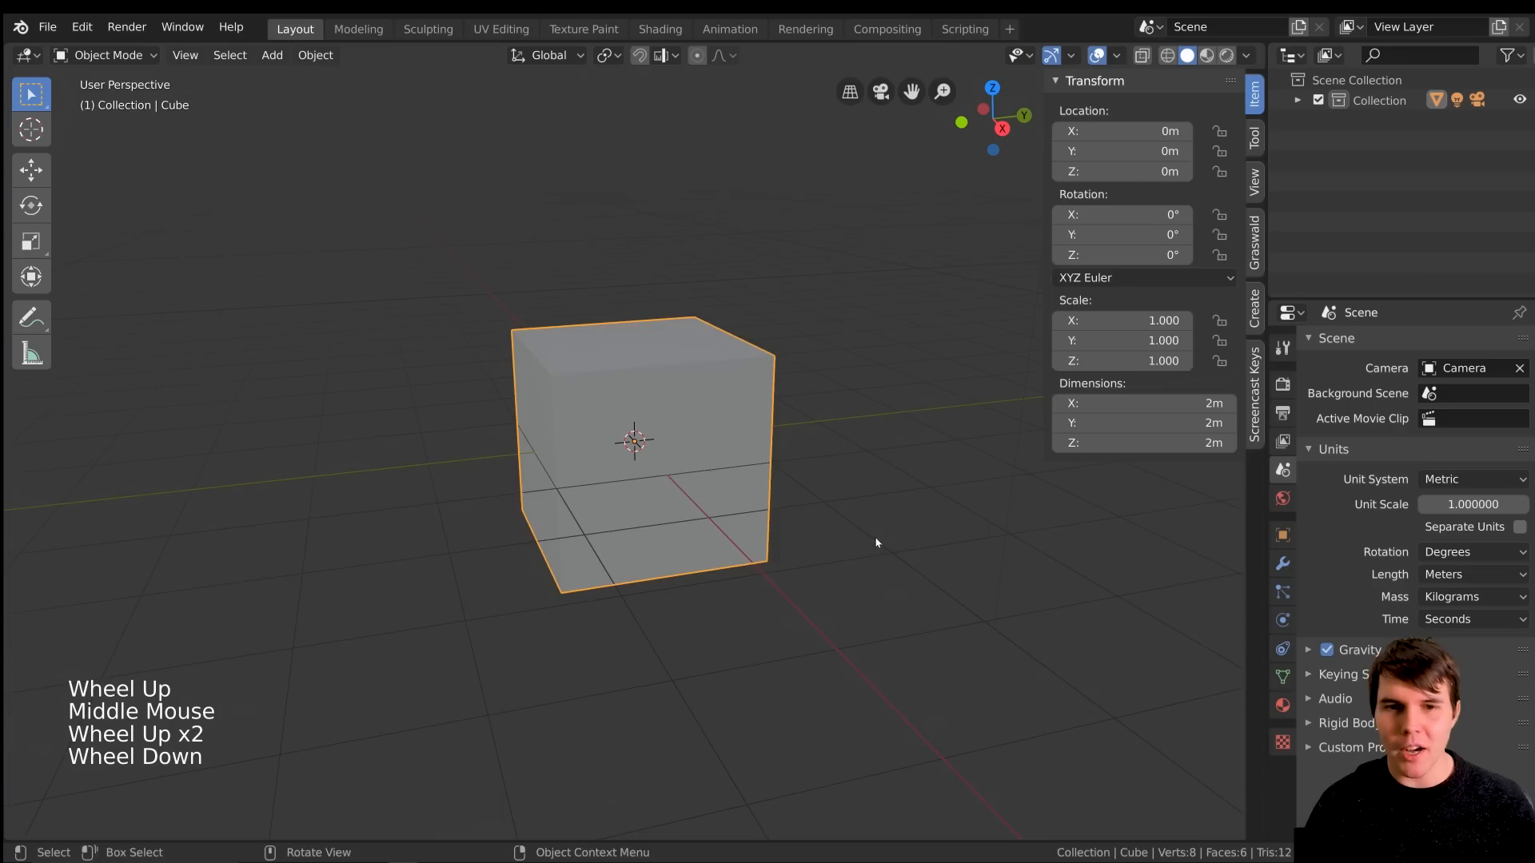
key(Tab)
key(a)
key(g)
key(z)
key(ctrl)
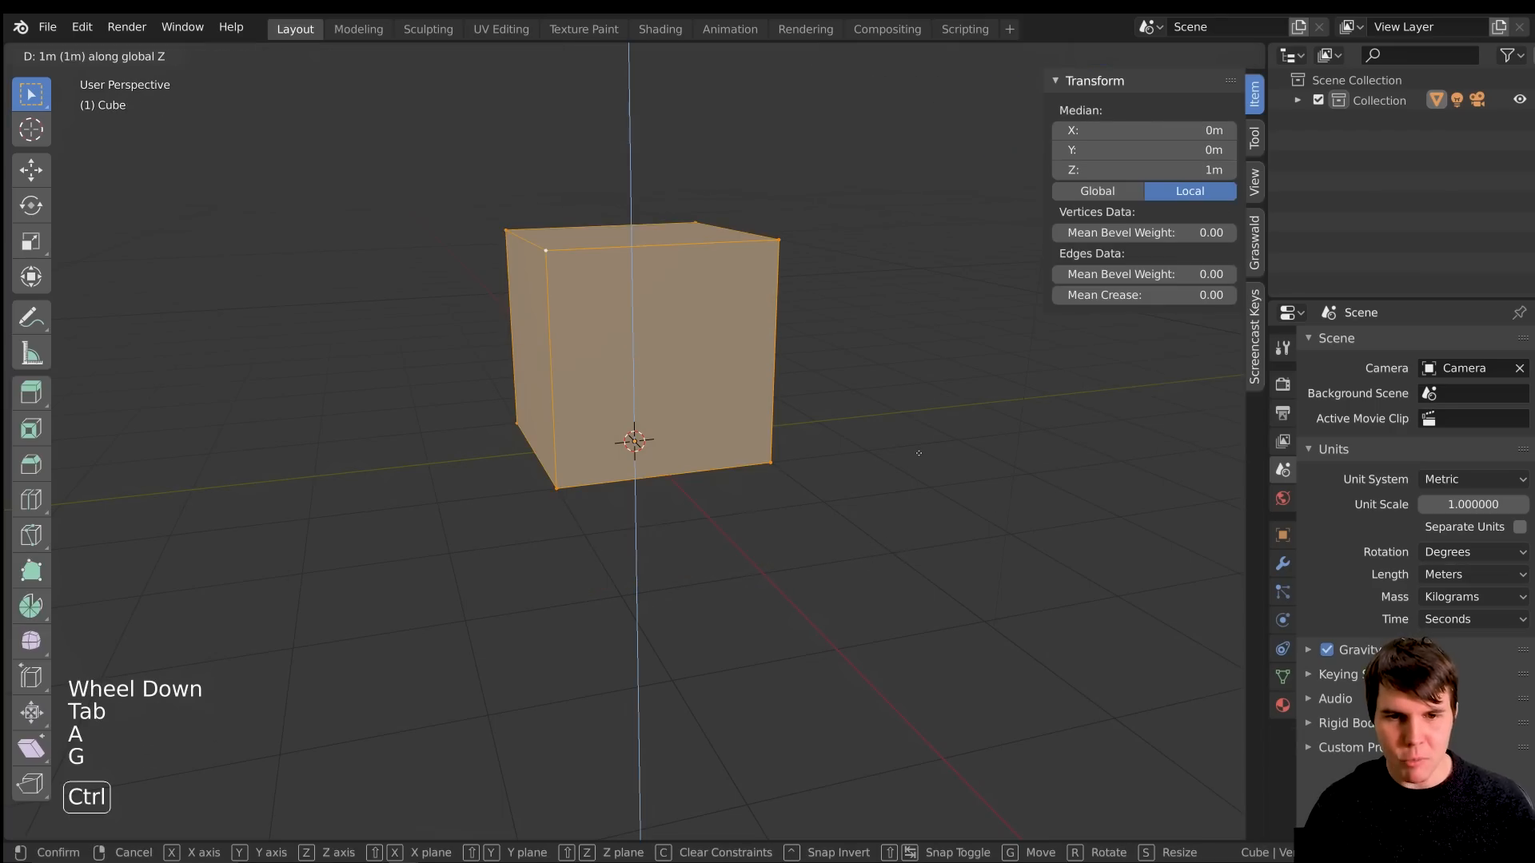
right_click(919, 453)
Move the cube's whole mesh up 1 m along Z with snapping, and return to Object Mode
key(g)
key(z)
key(ctrl)
click(940, 387)
middle_drag(939, 387, 612, 458)
scroll(661, 453, up, 2)
key(Tab)
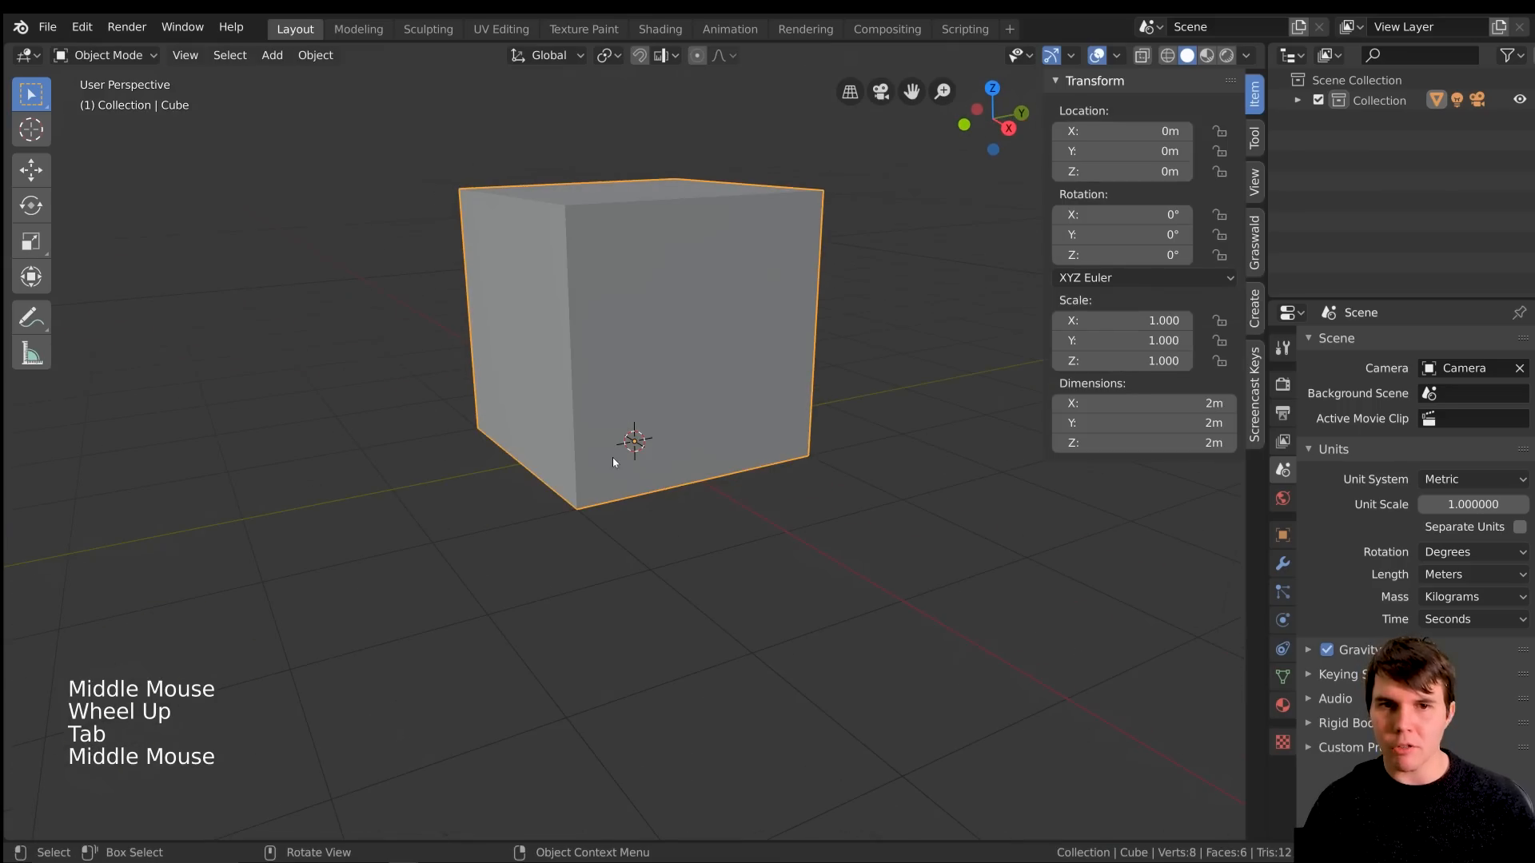
In Edit Mode, raise the cube's four top vertices to a local Z median of 2.74 m
key(Tab)
shift+middle_drag(630, 318, 622, 364)
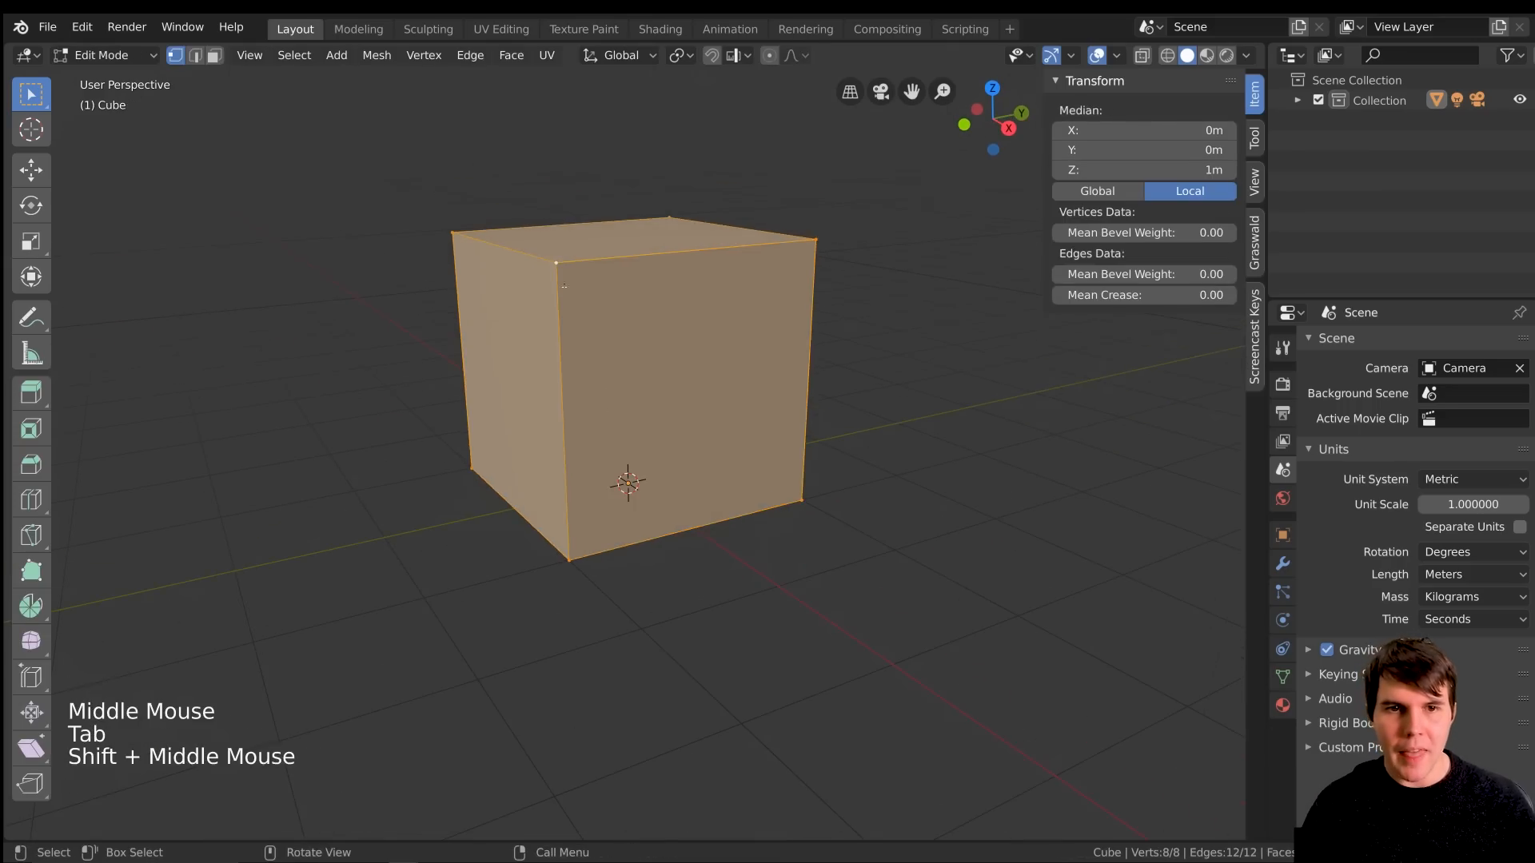
click(559, 263)
shift+click(455, 230)
shift+click(673, 213)
shift+click(820, 244)
shift+middle_drag(822, 258, 814, 329)
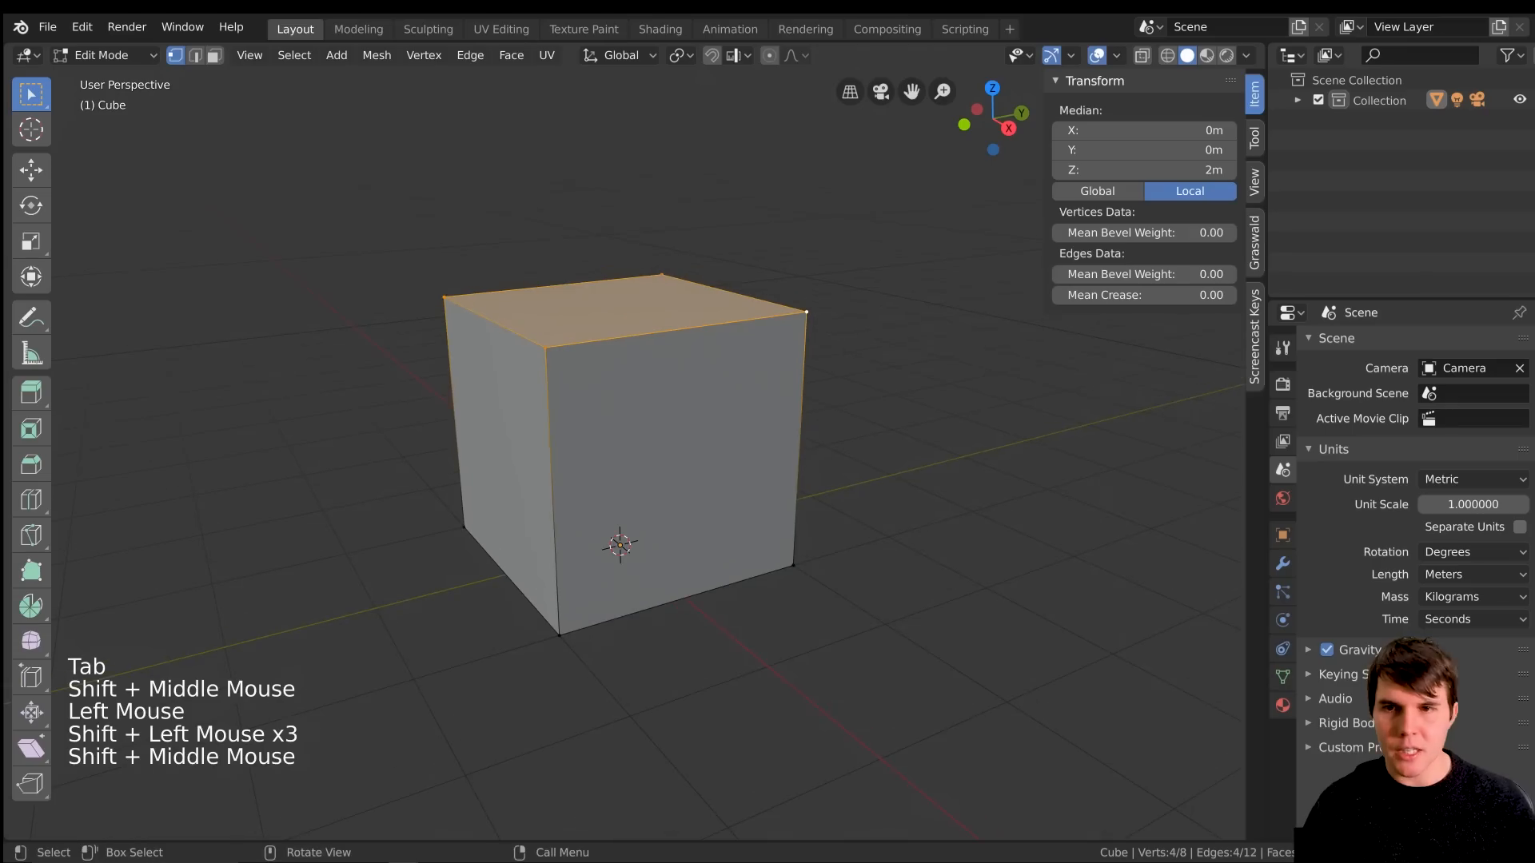
mouse_move(1120, 171)
mouse_down()
mouse_move(1171, 170)
mouse_move(1120, 170)
mouse_up()
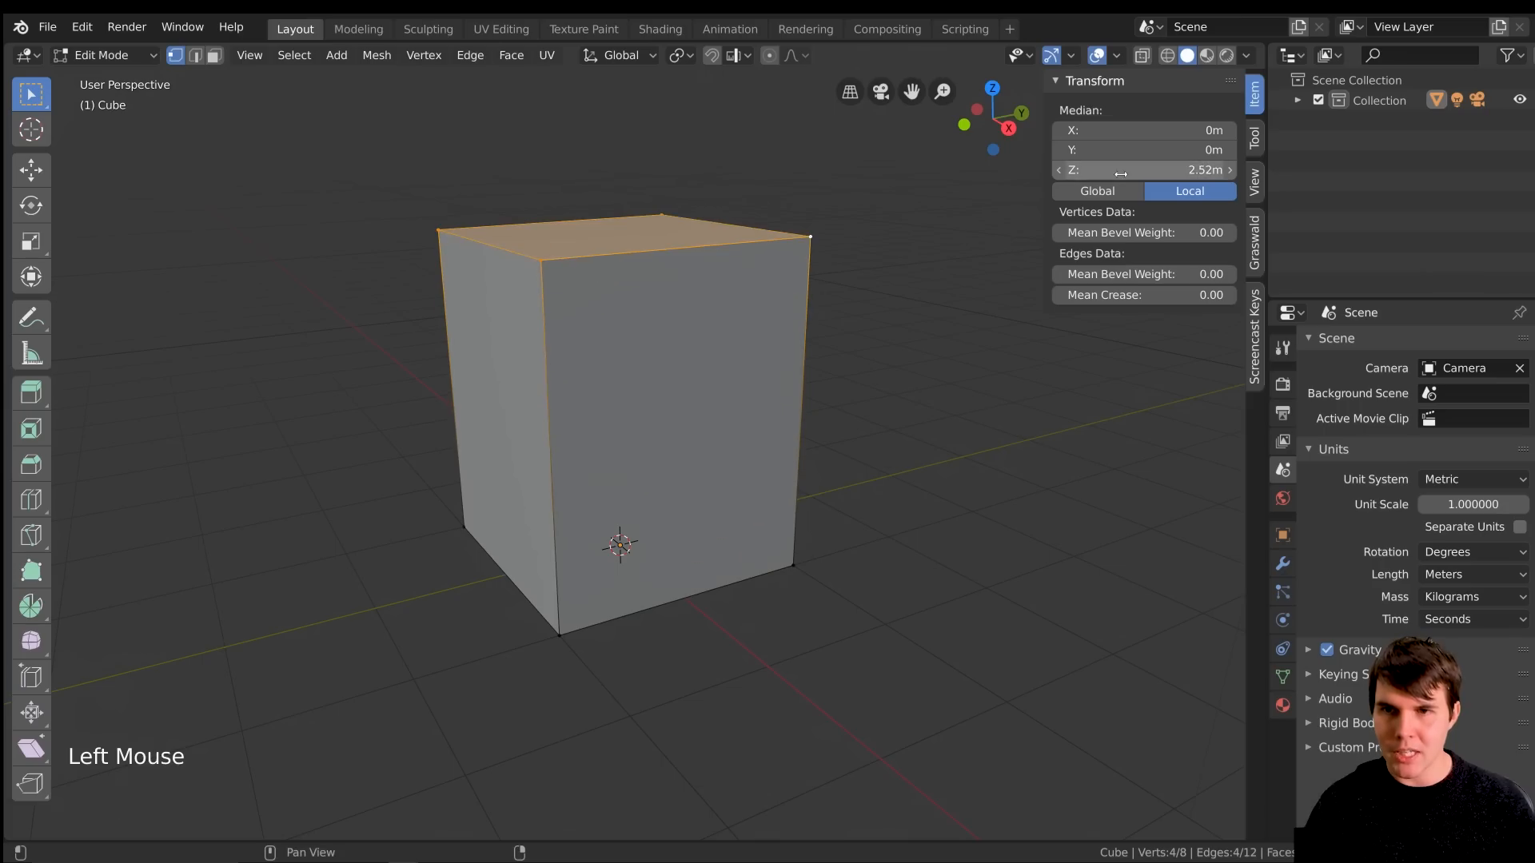
double_click(1120, 170)
text(2.75)
key(Return)
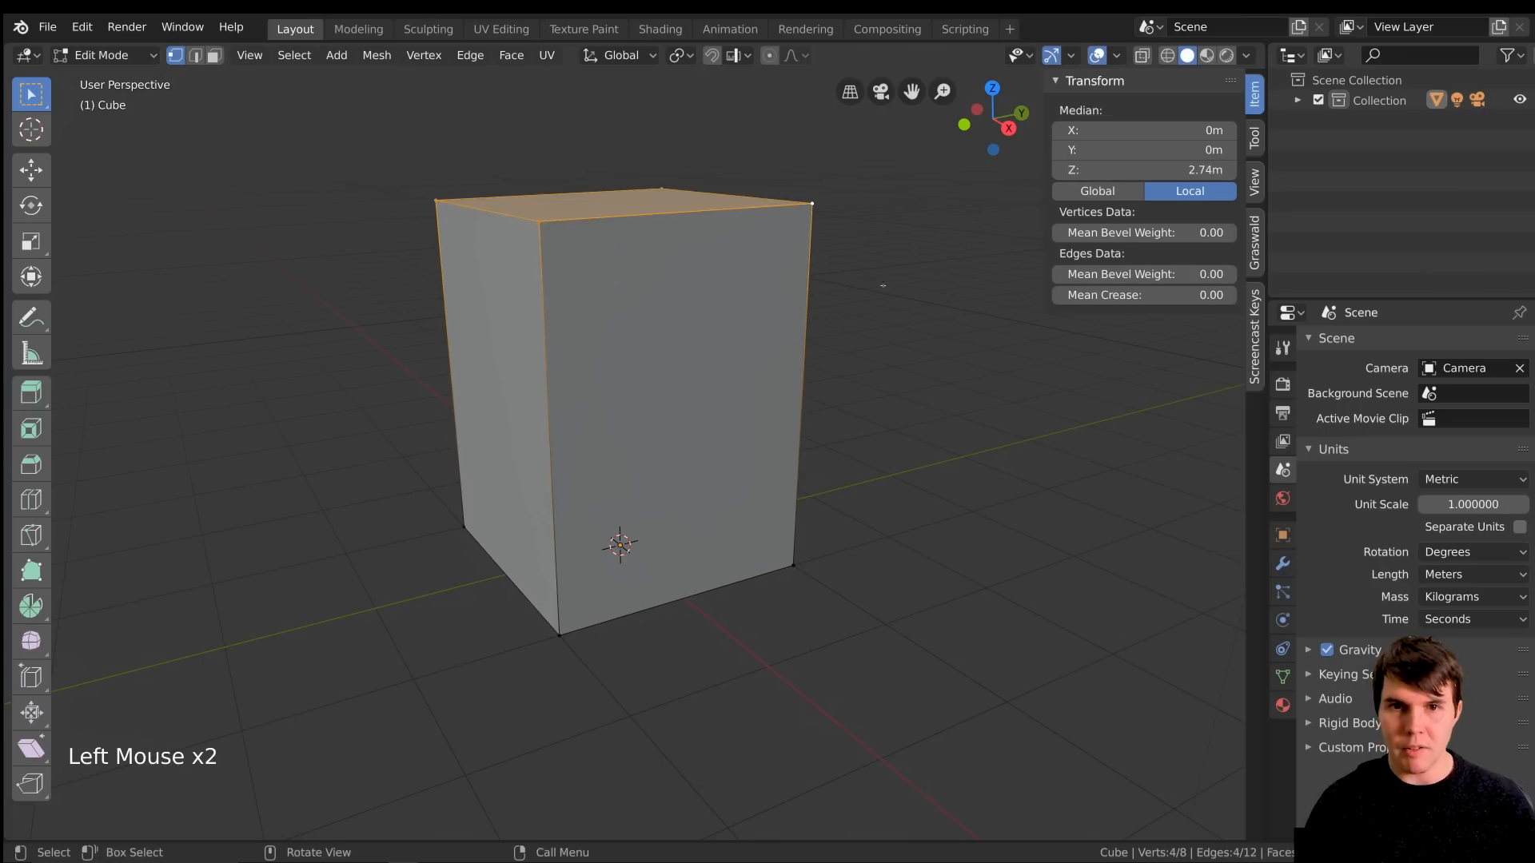
Hide the transform values and return to Object Mode
scroll(874, 329, down, 2)
key(n)
middle_drag(854, 327, 716, 400)
scroll(923, 326, down, 1)
key(Tab)
scroll(720, 418, down, 1)
scroll(732, 416, up, 1)
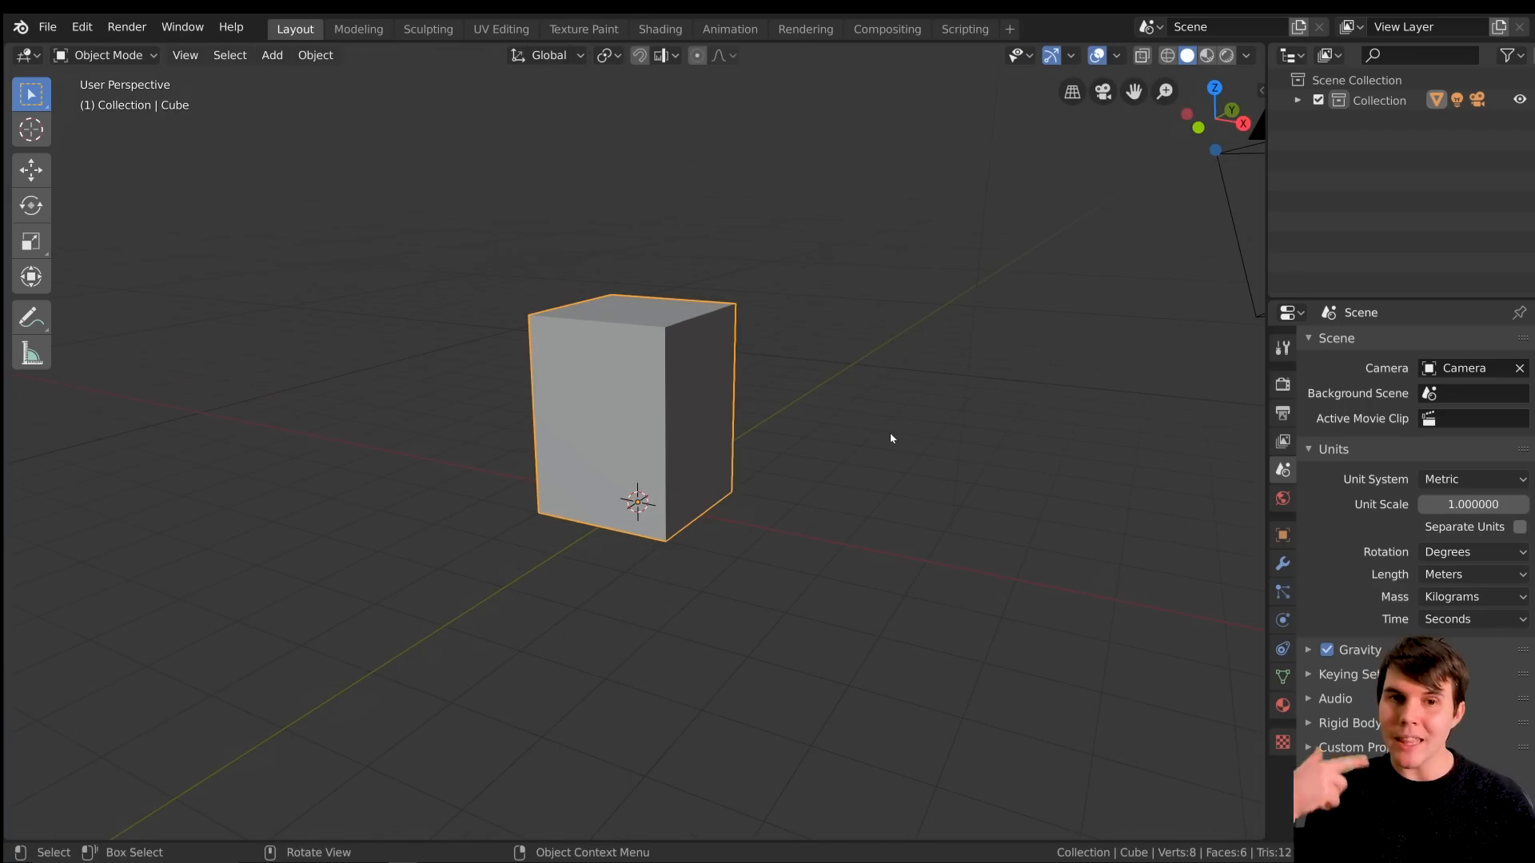
Scale the box by about 4.26 with global Z locked, to roughly 8.5 m in X and Y, checking its dimensions
key(n)
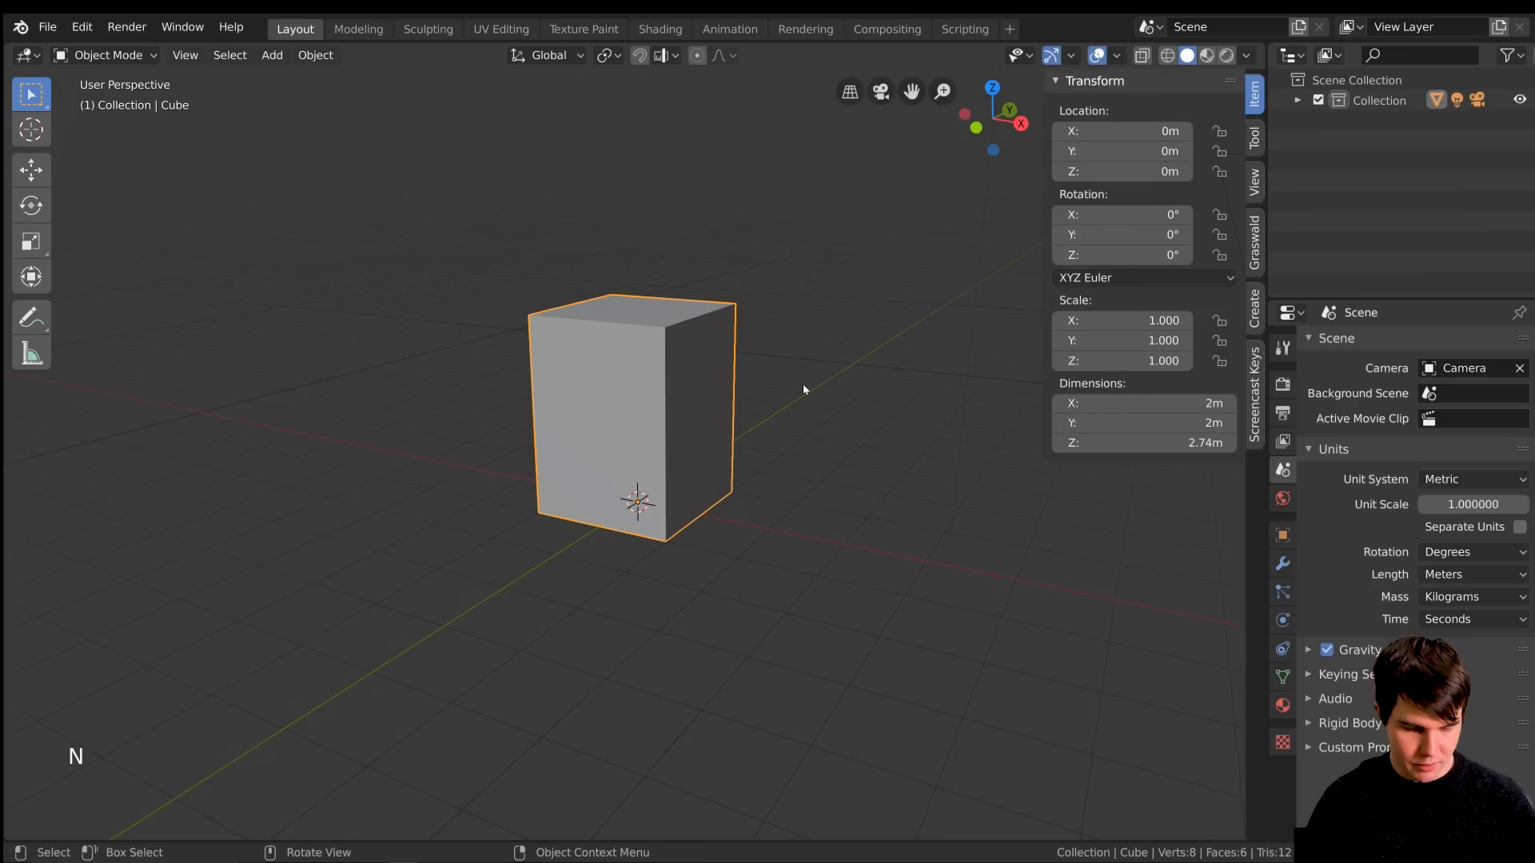
key(s)
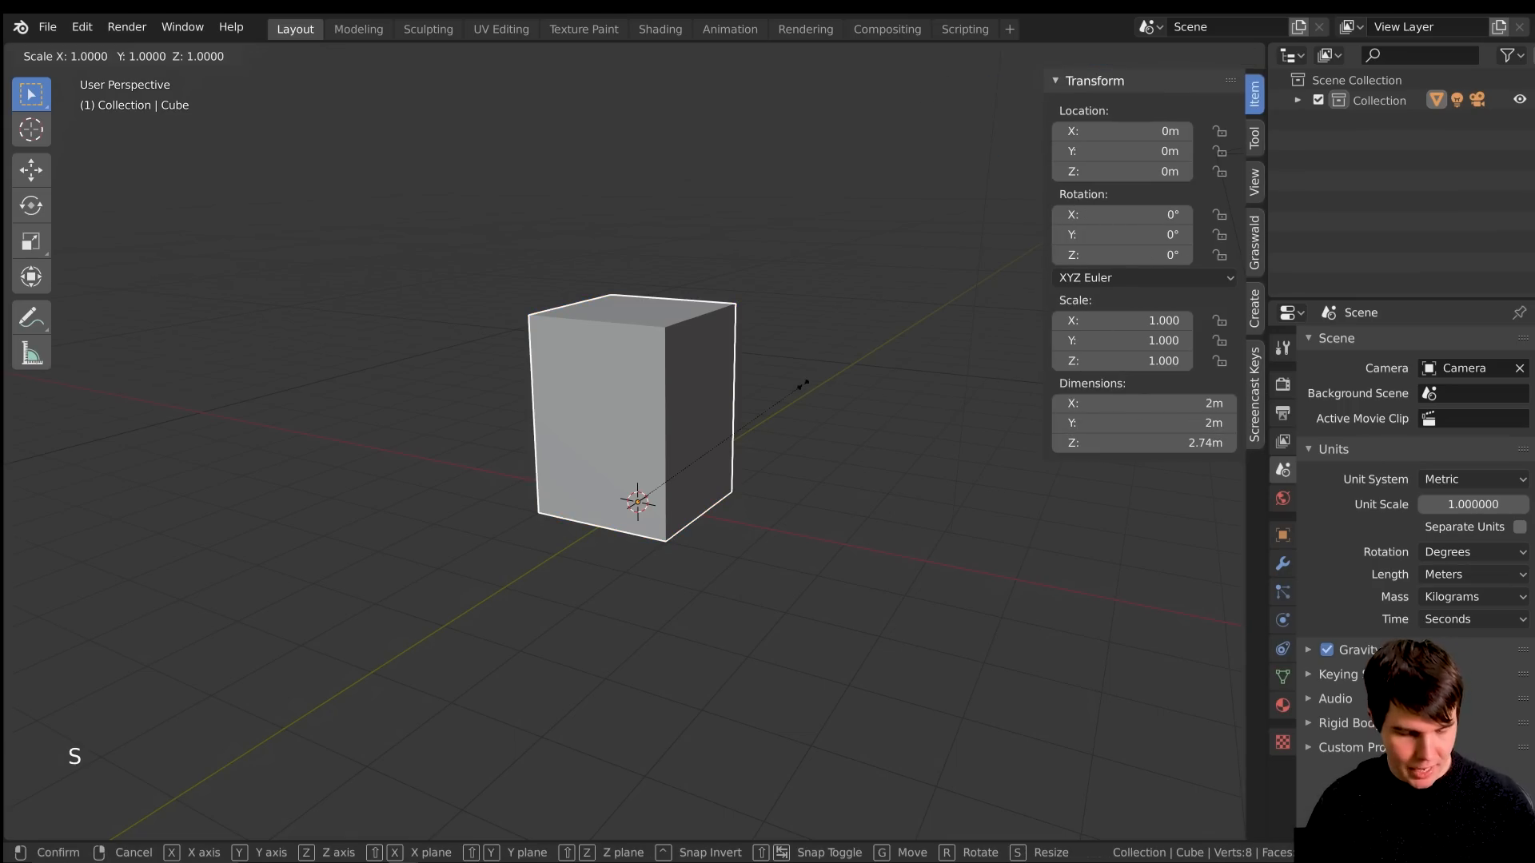
key(shift+z)
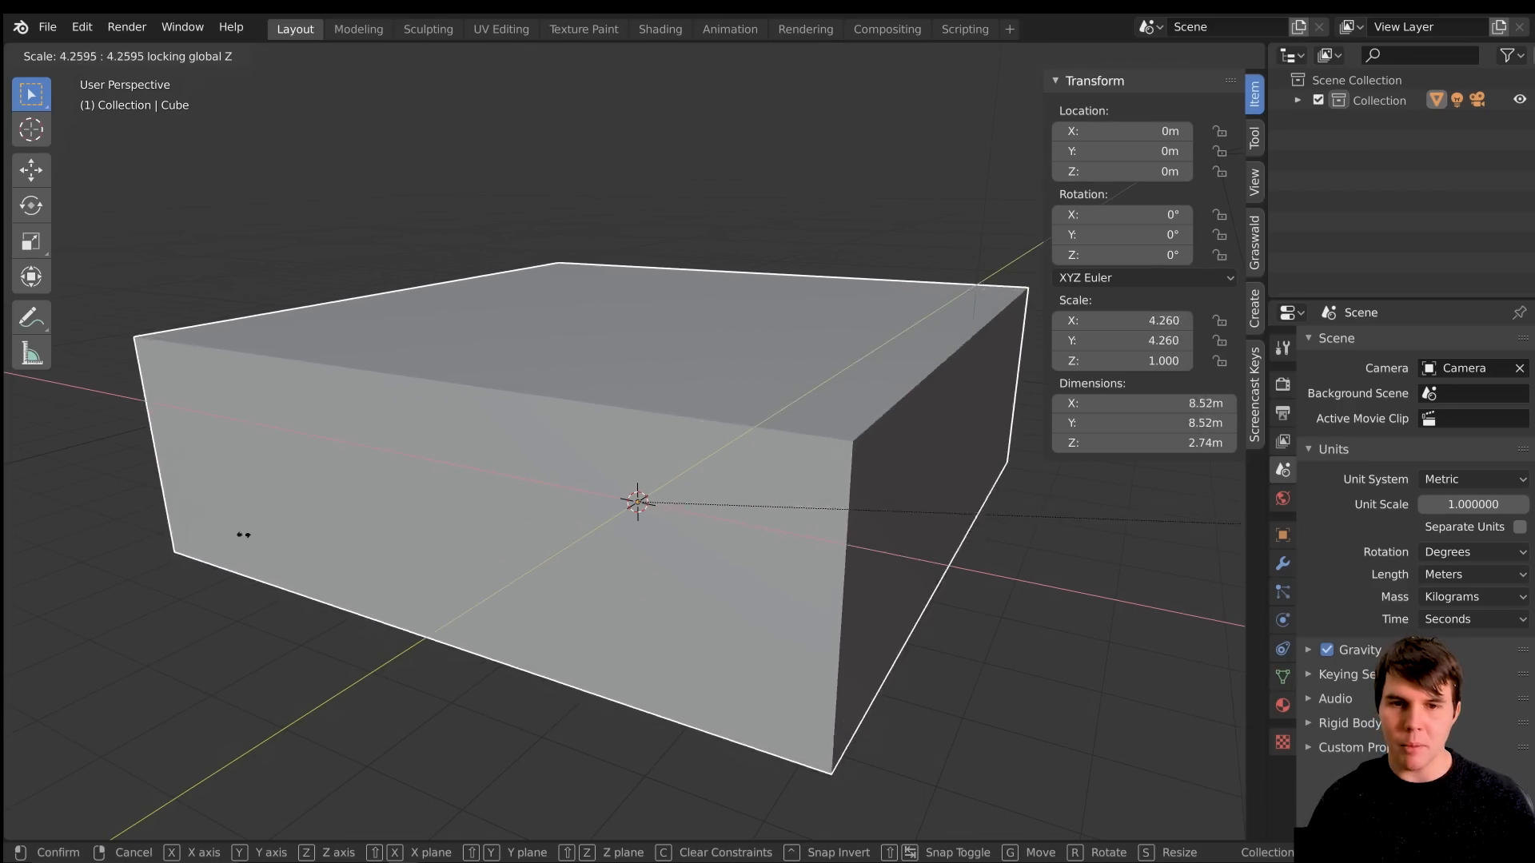
click(234, 522)
scroll(512, 538, down, 2)
mouse_move(511, 537)
middle_down()
mouse_move(529, 539)
mouse_move(492, 537)
middle_up()
key(n)
mouse_move(696, 510)
middle_down()
mouse_move(695, 487)
mouse_move(714, 493)
middle_up()
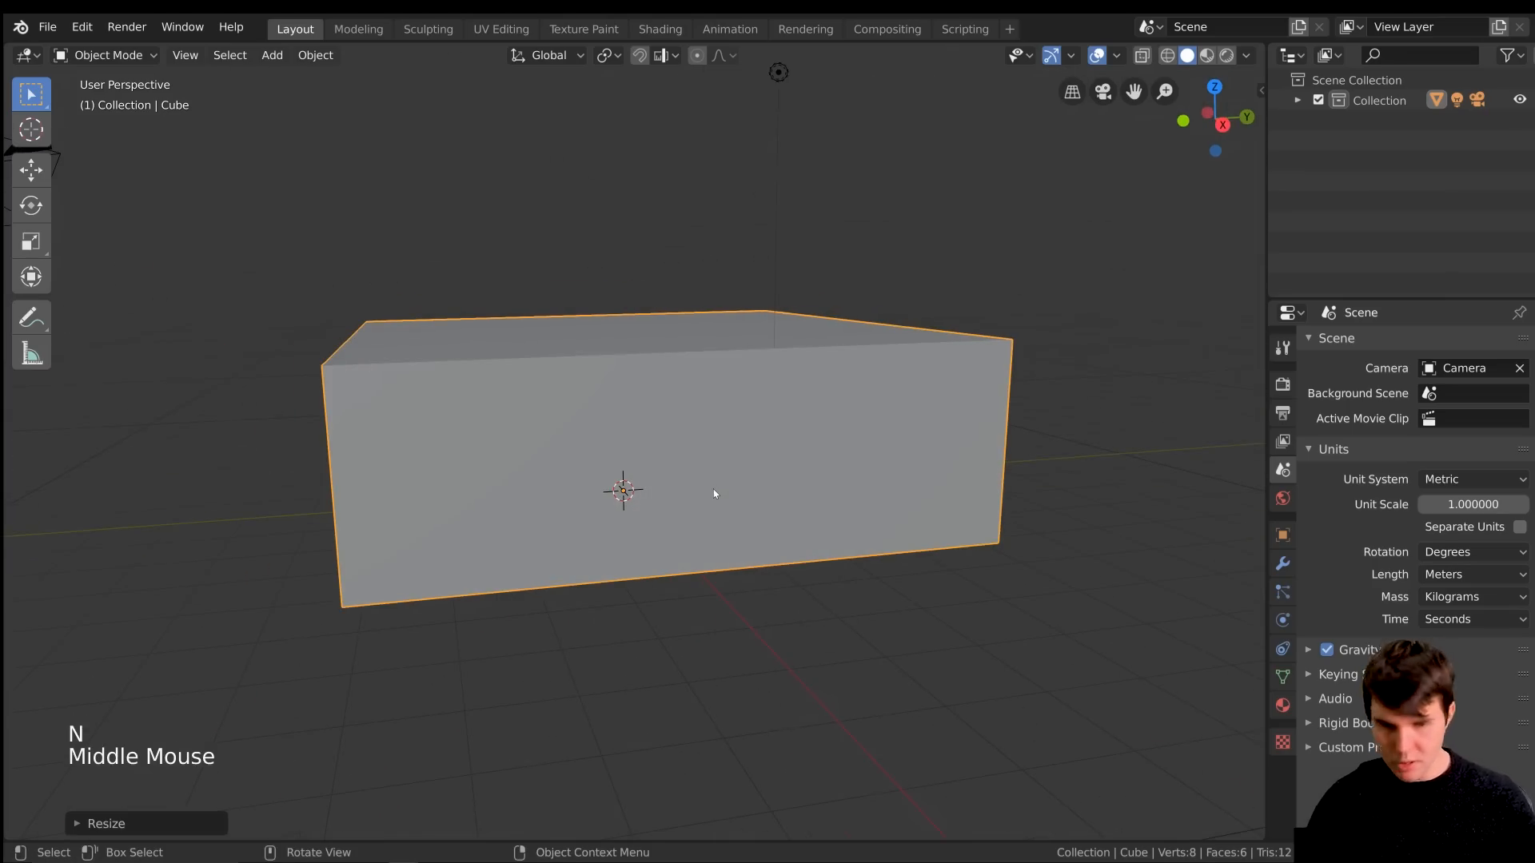
Frame the room's interior in a front perspective view from inside the box and align the active camera to that view
key(KP_1)
scroll(713, 490, up, 1)
shift+middle_drag(720, 496, 751, 504)
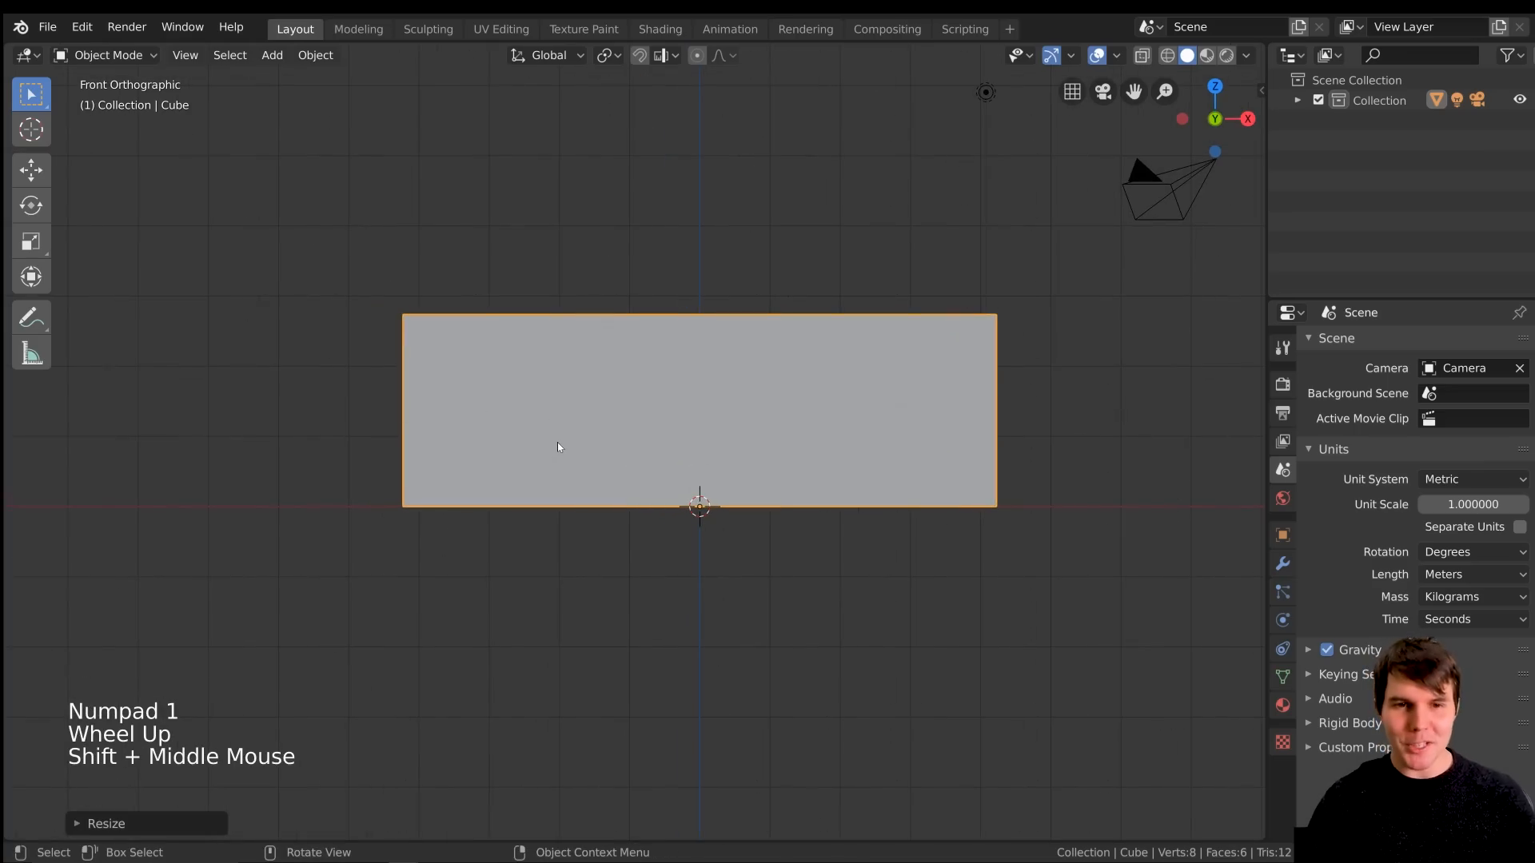
key(KP_5)
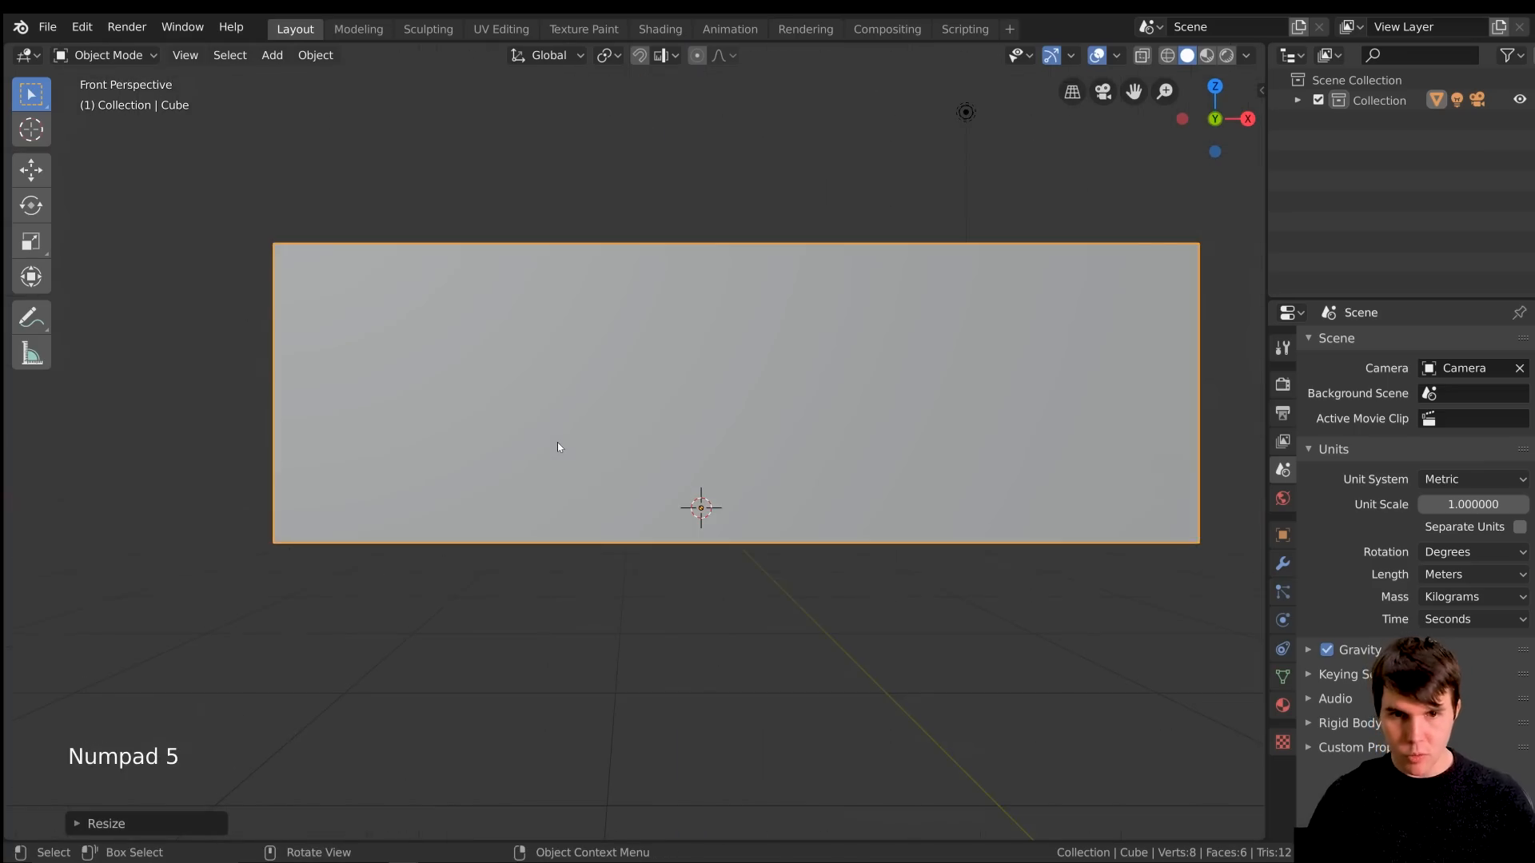
scroll(558, 444, up, 2)
shift+middle_drag(558, 445, 717, 410)
scroll(692, 518, up, 5)
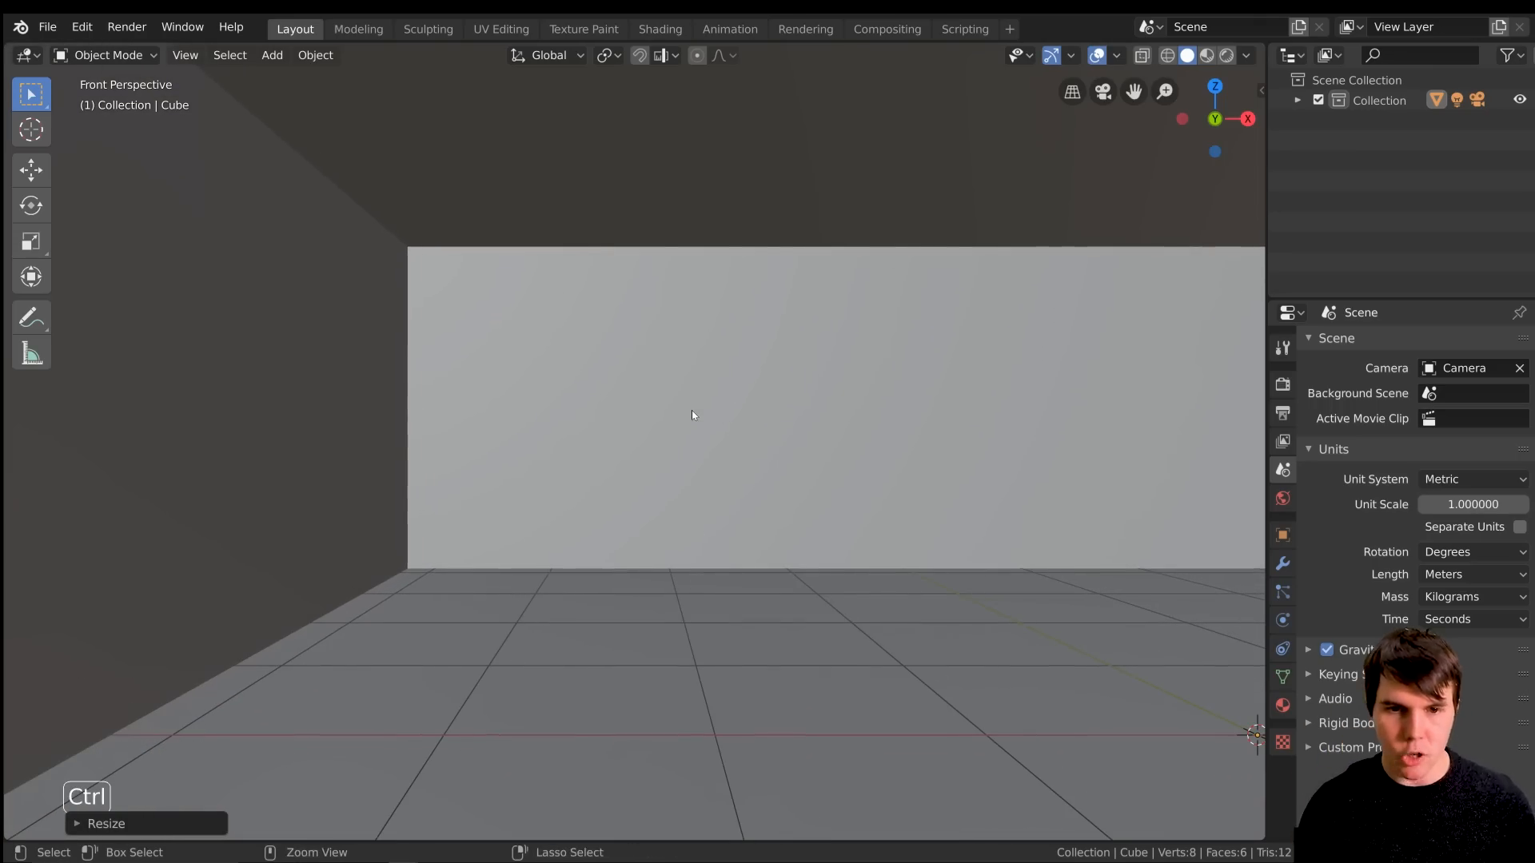
key(ctrl+alt+KP_0)
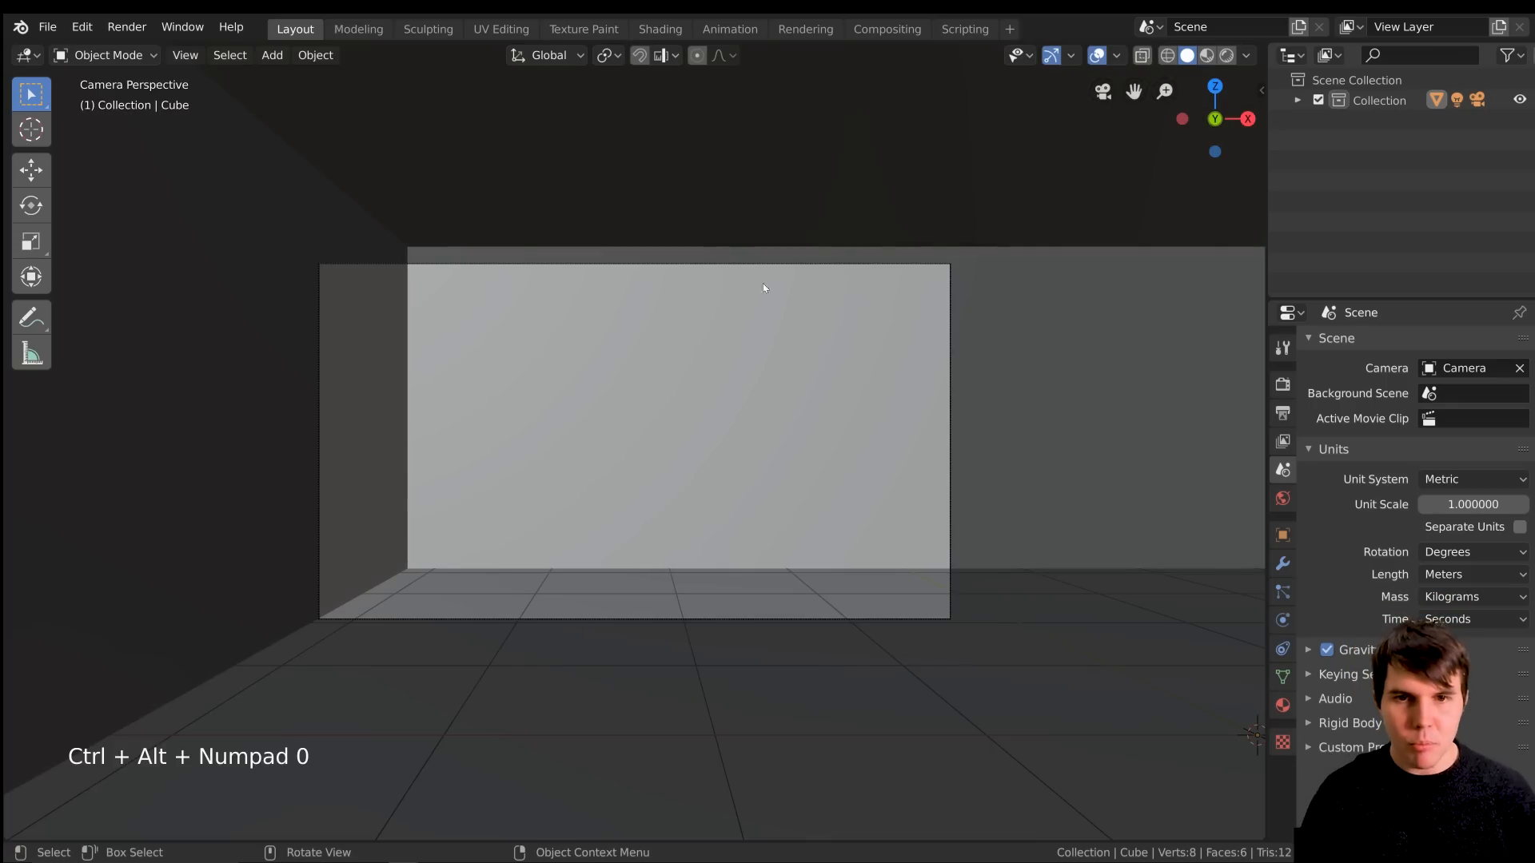
Select the camera and move it about 0.3 m toward negative X and slightly up
click(785, 260)
key(g)
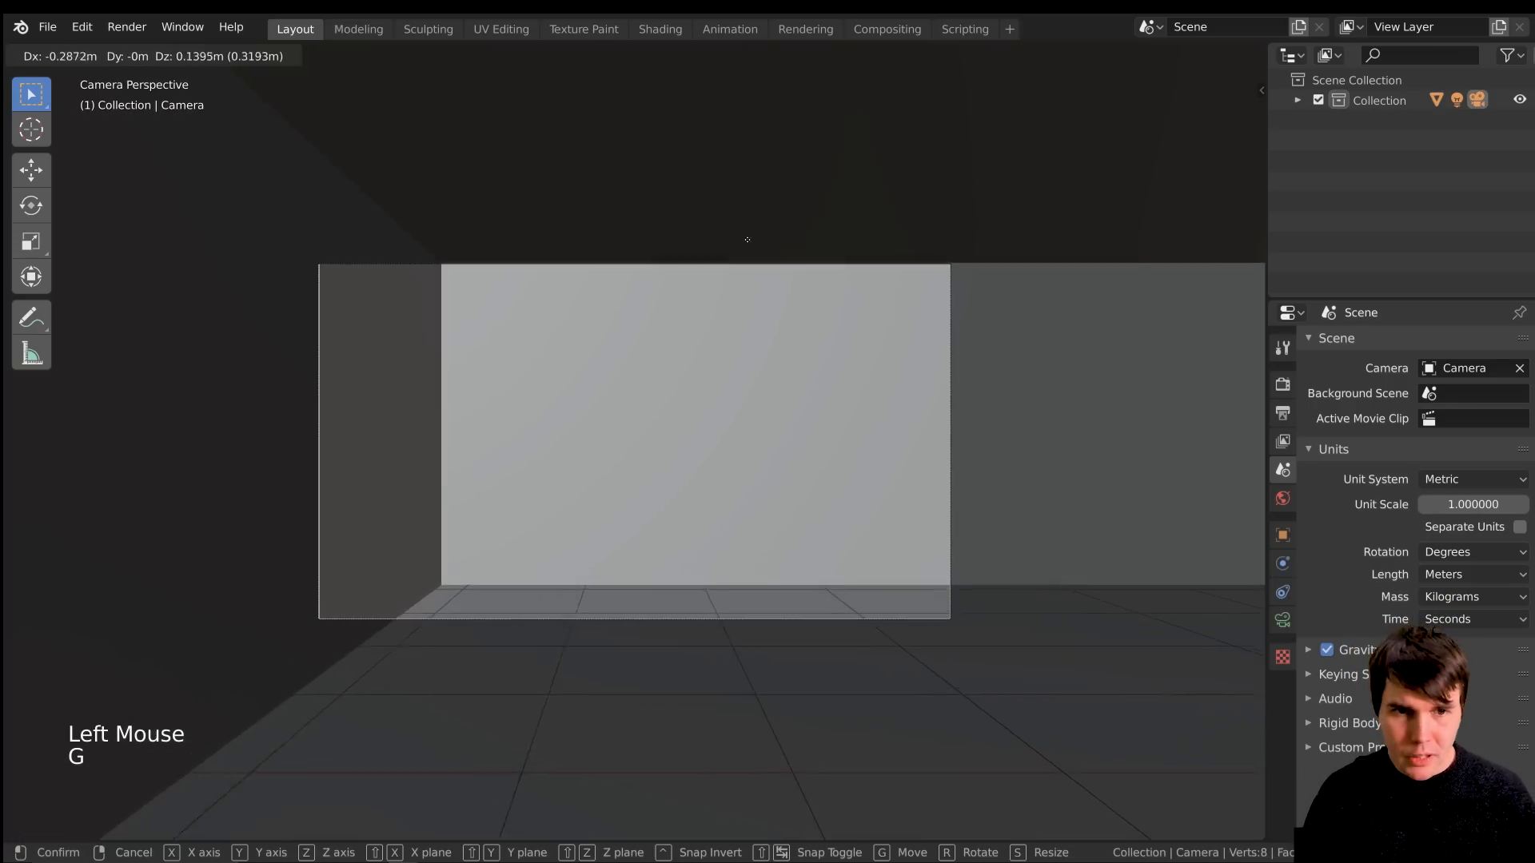
click(740, 229)
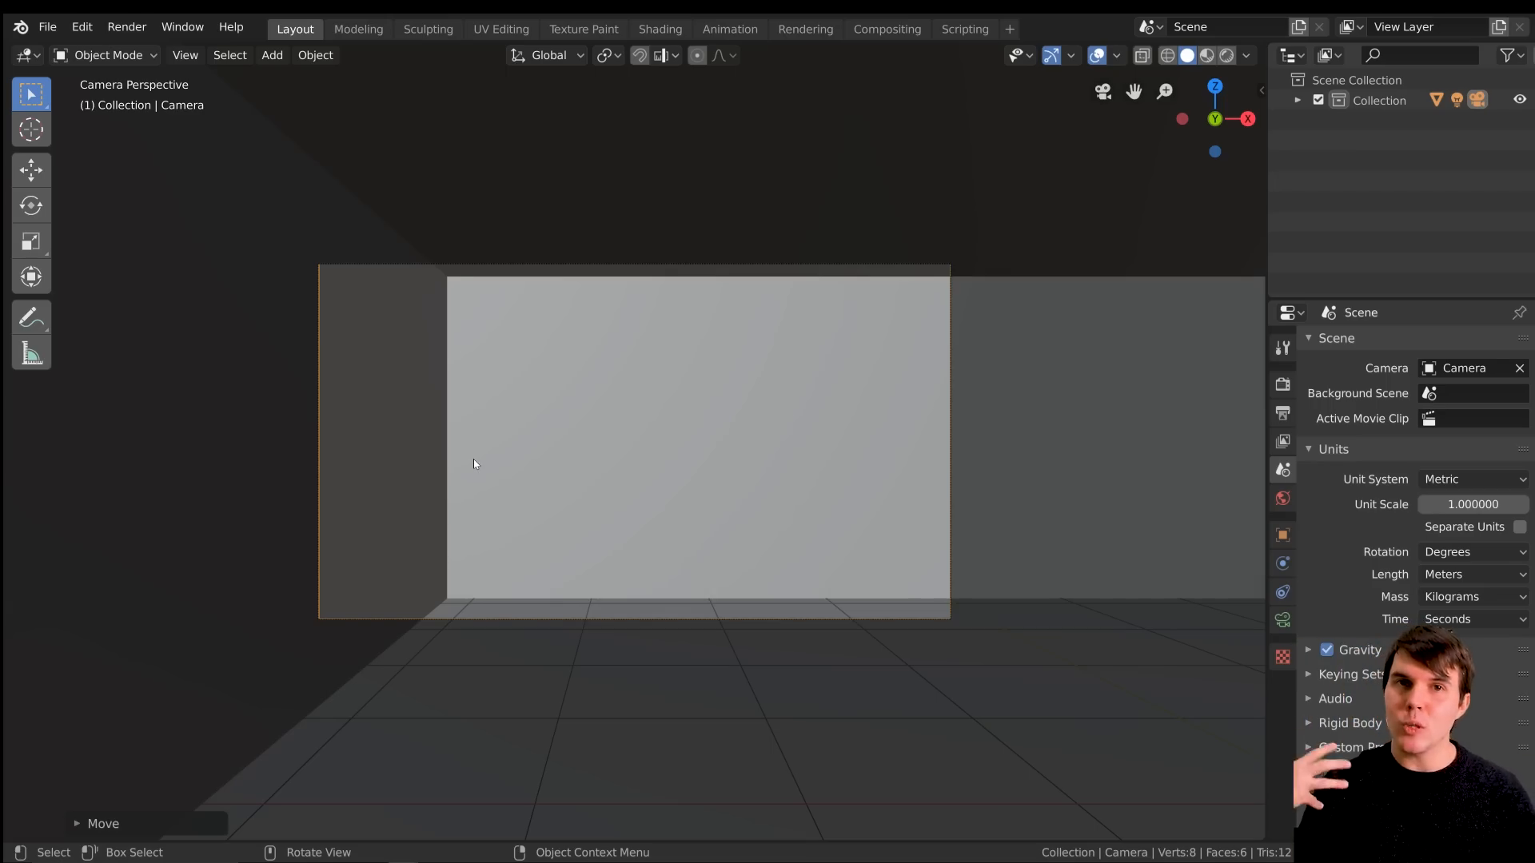
Add a mesh cube and move it so it cuts partway through the room's negative X wall near a corner
middle_drag(473, 463, 491, 452)
scroll(511, 460, down, 9)
middle_drag(580, 504, 669, 471)
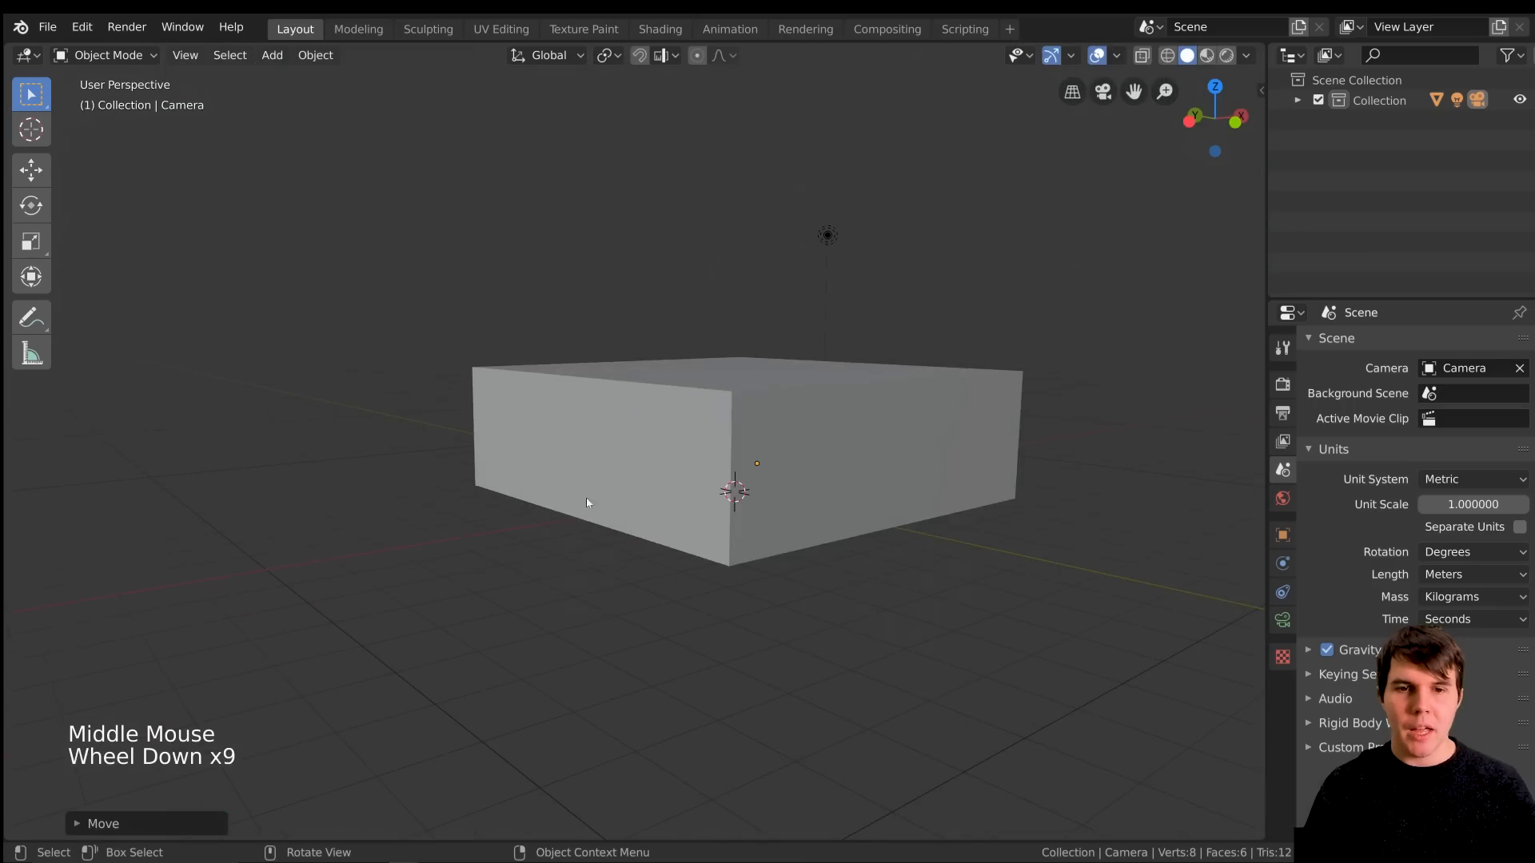
key(shift+a)
mouse_move(685, 240)
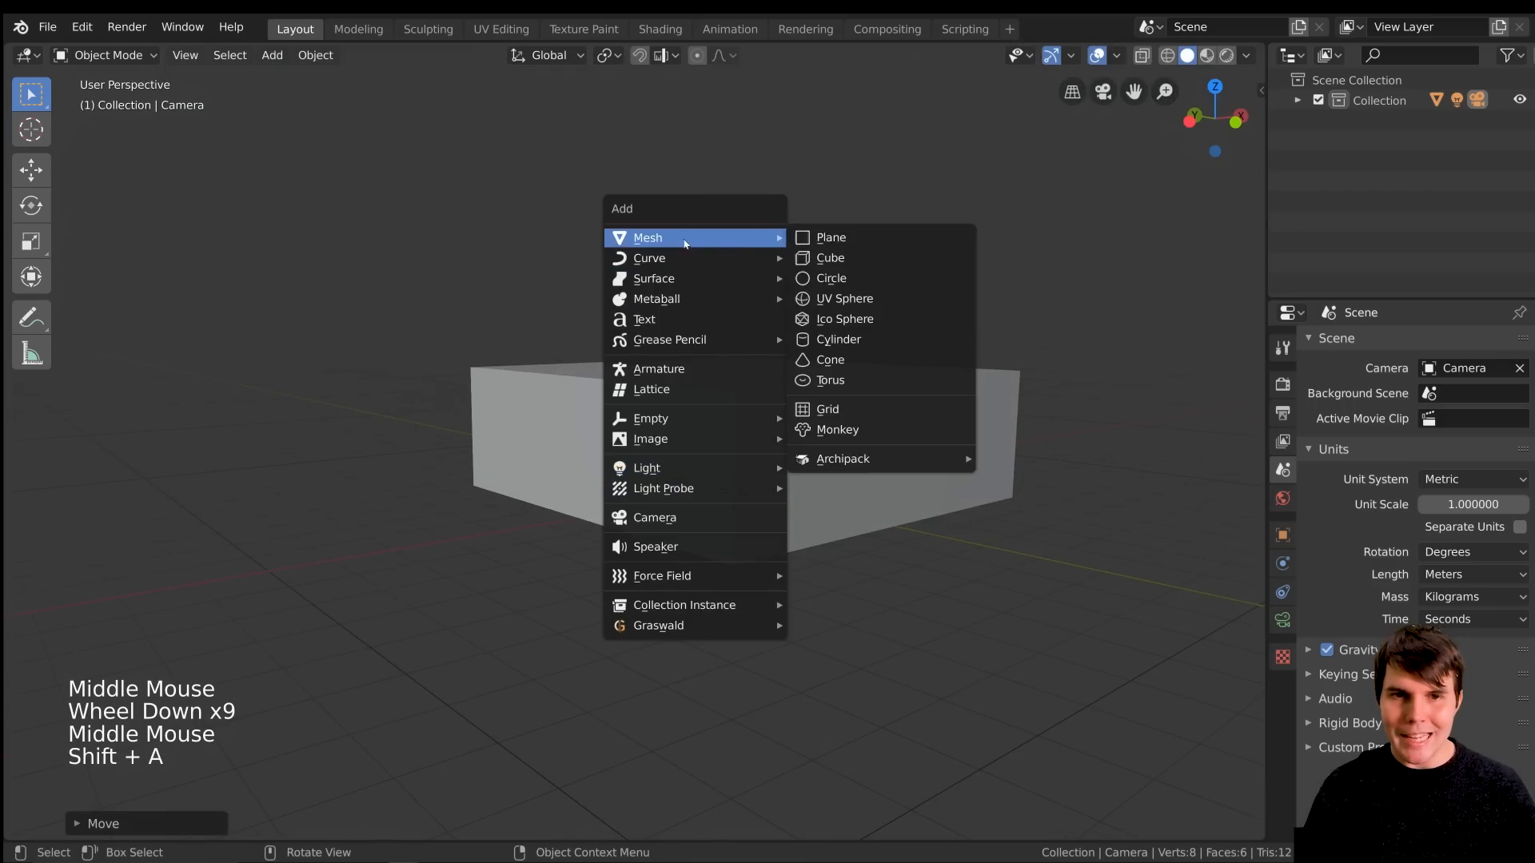
click(823, 257)
middle_drag(815, 408, 720, 400)
key(g)
click(606, 353)
middle_drag(606, 359, 726, 409)
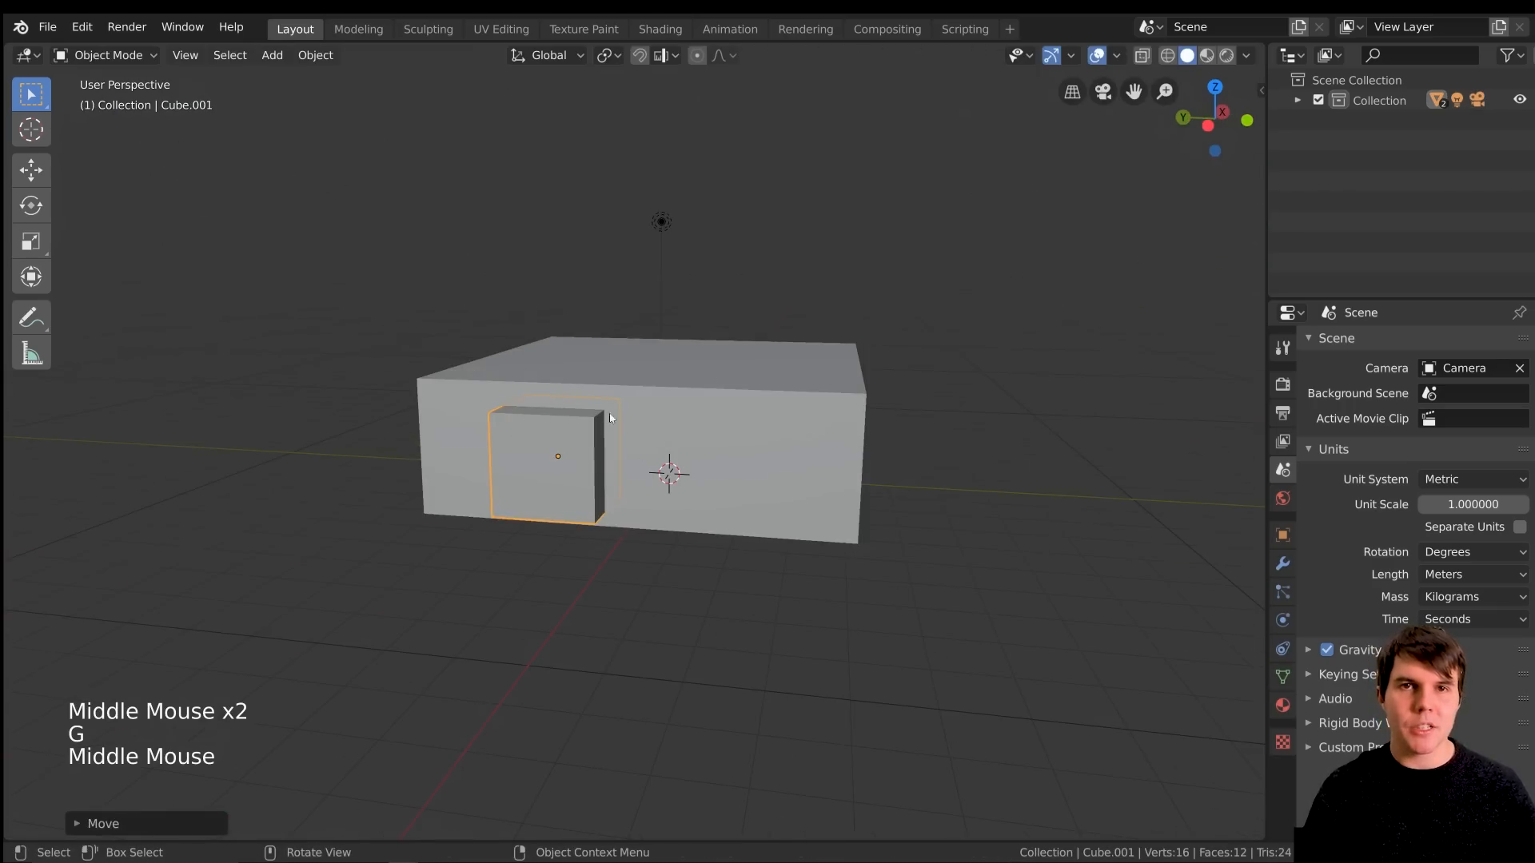
Add a Boolean modifier to the room box with the Difference operation and the small cube (Cube.001) as its object
middle_drag(610, 417, 648, 377)
scroll(652, 374, up, 2)
click(658, 371)
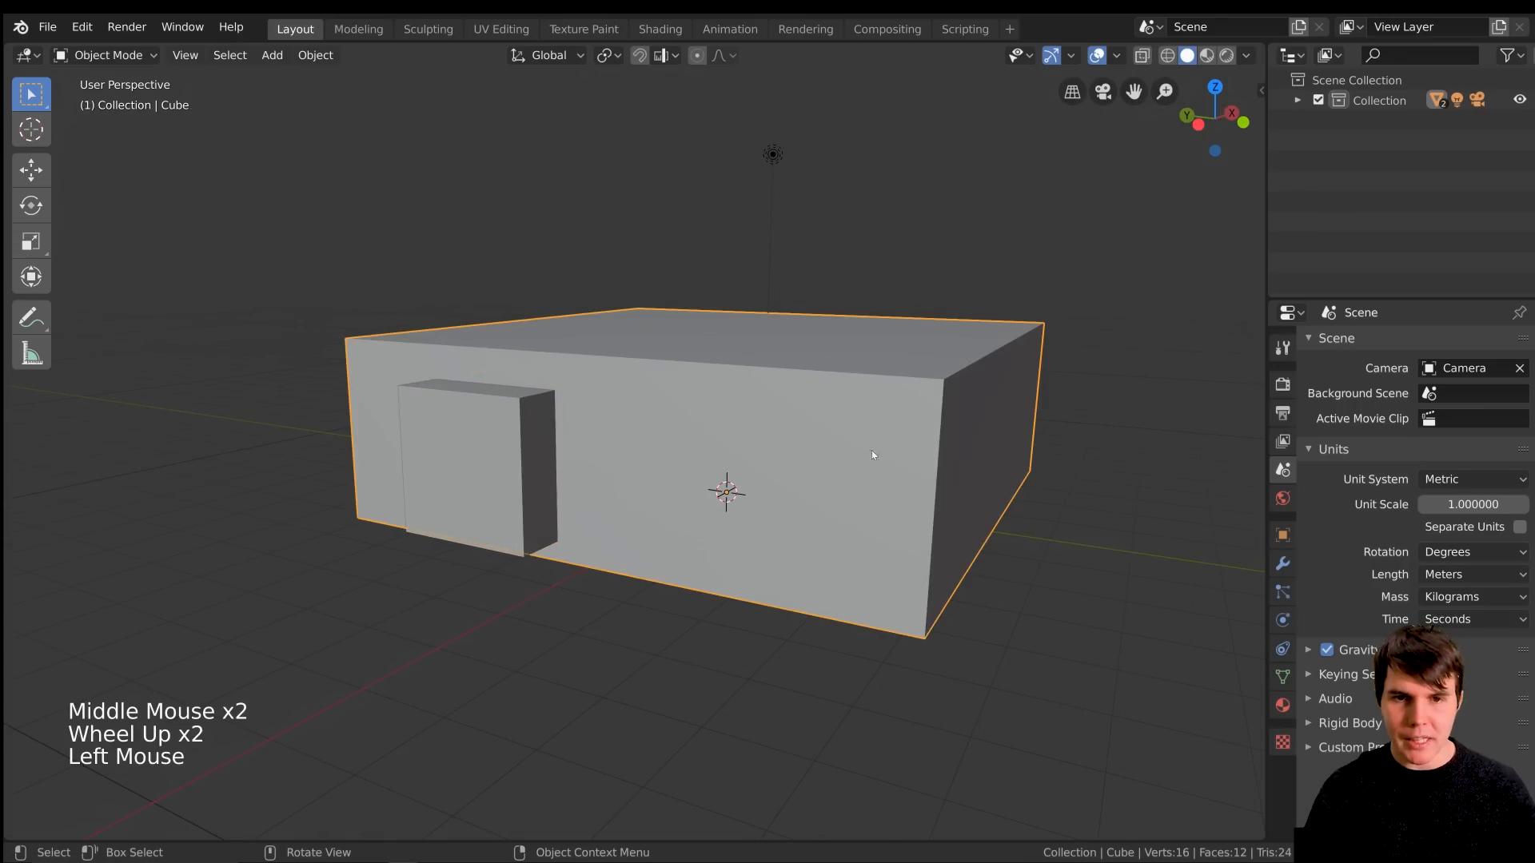
click(1283, 563)
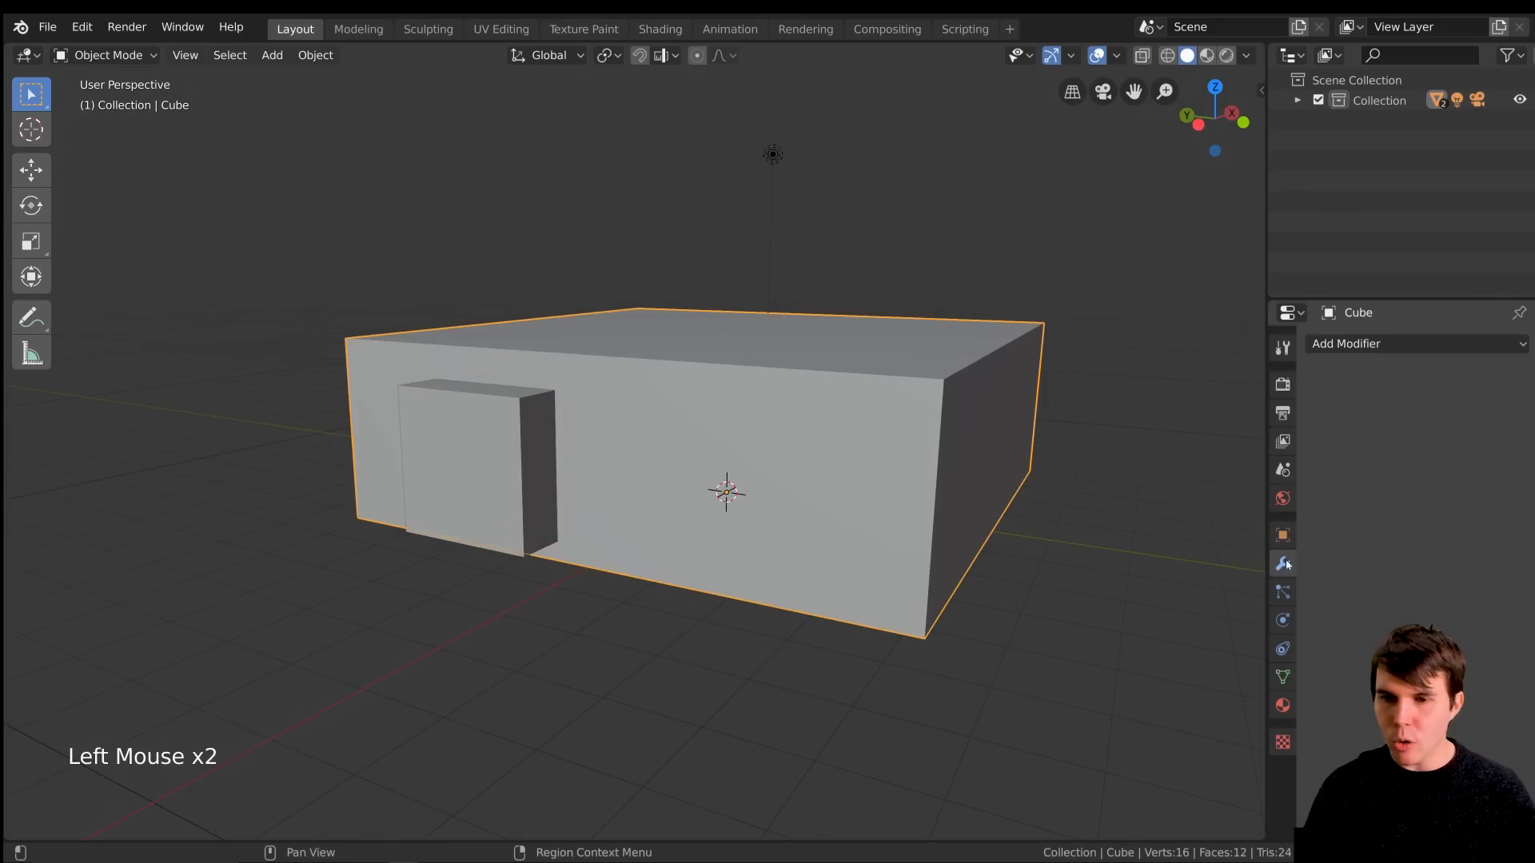
click(1415, 344)
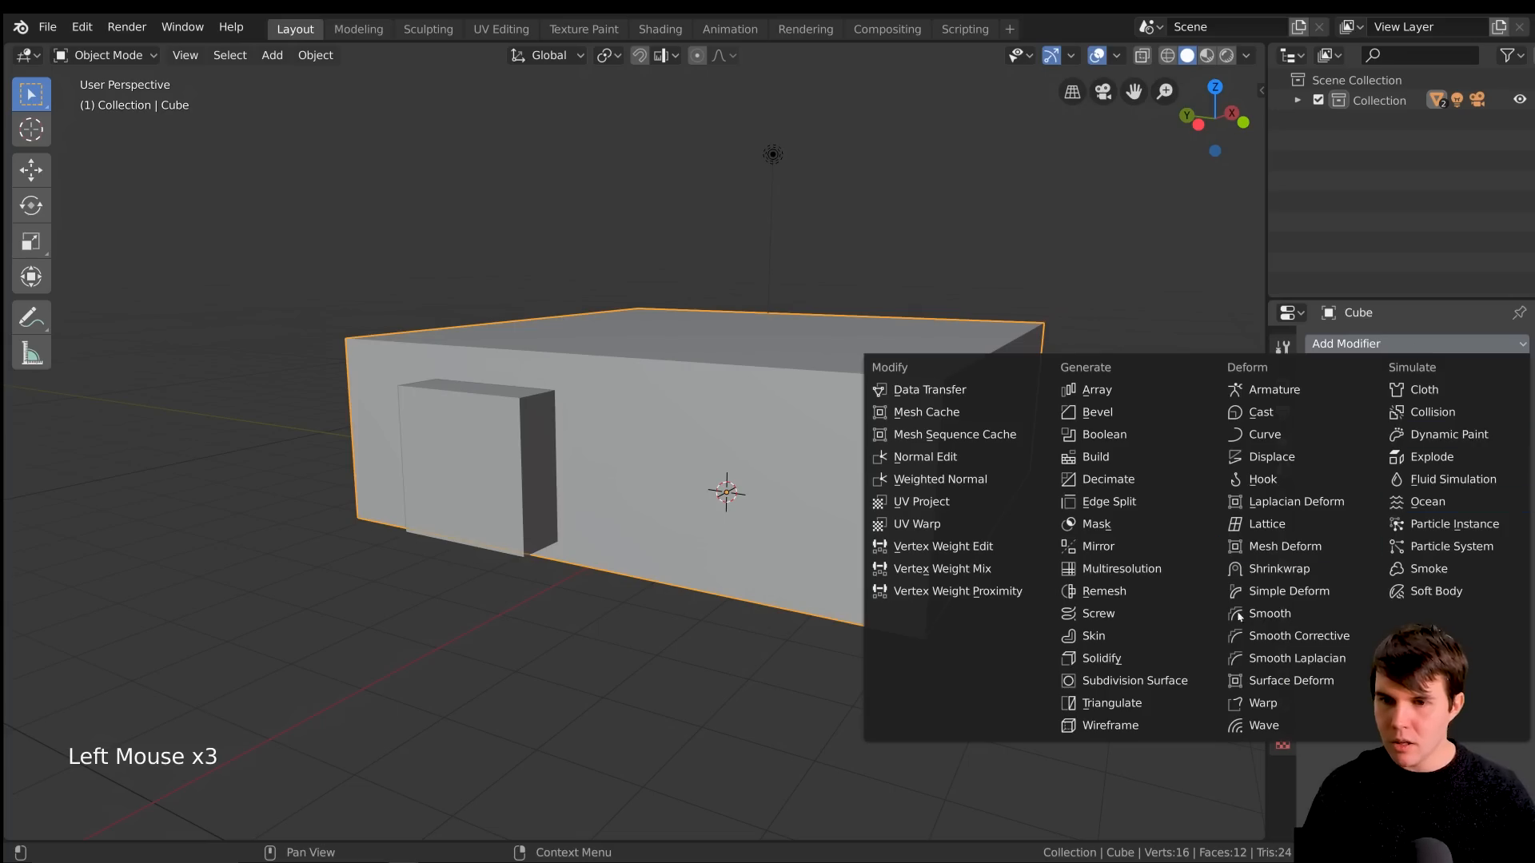
click(1133, 438)
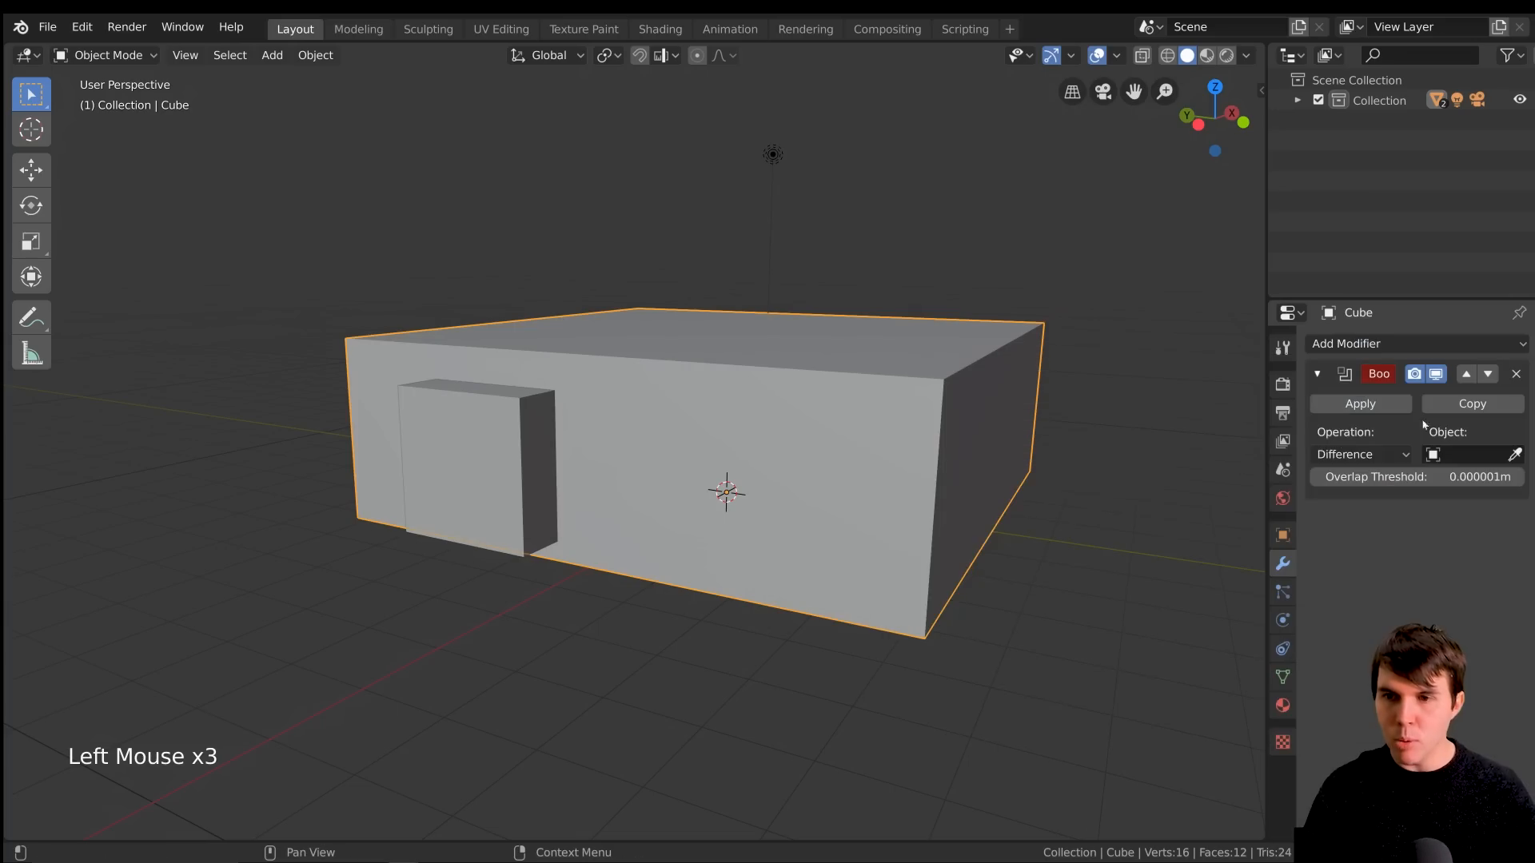
click(1515, 454)
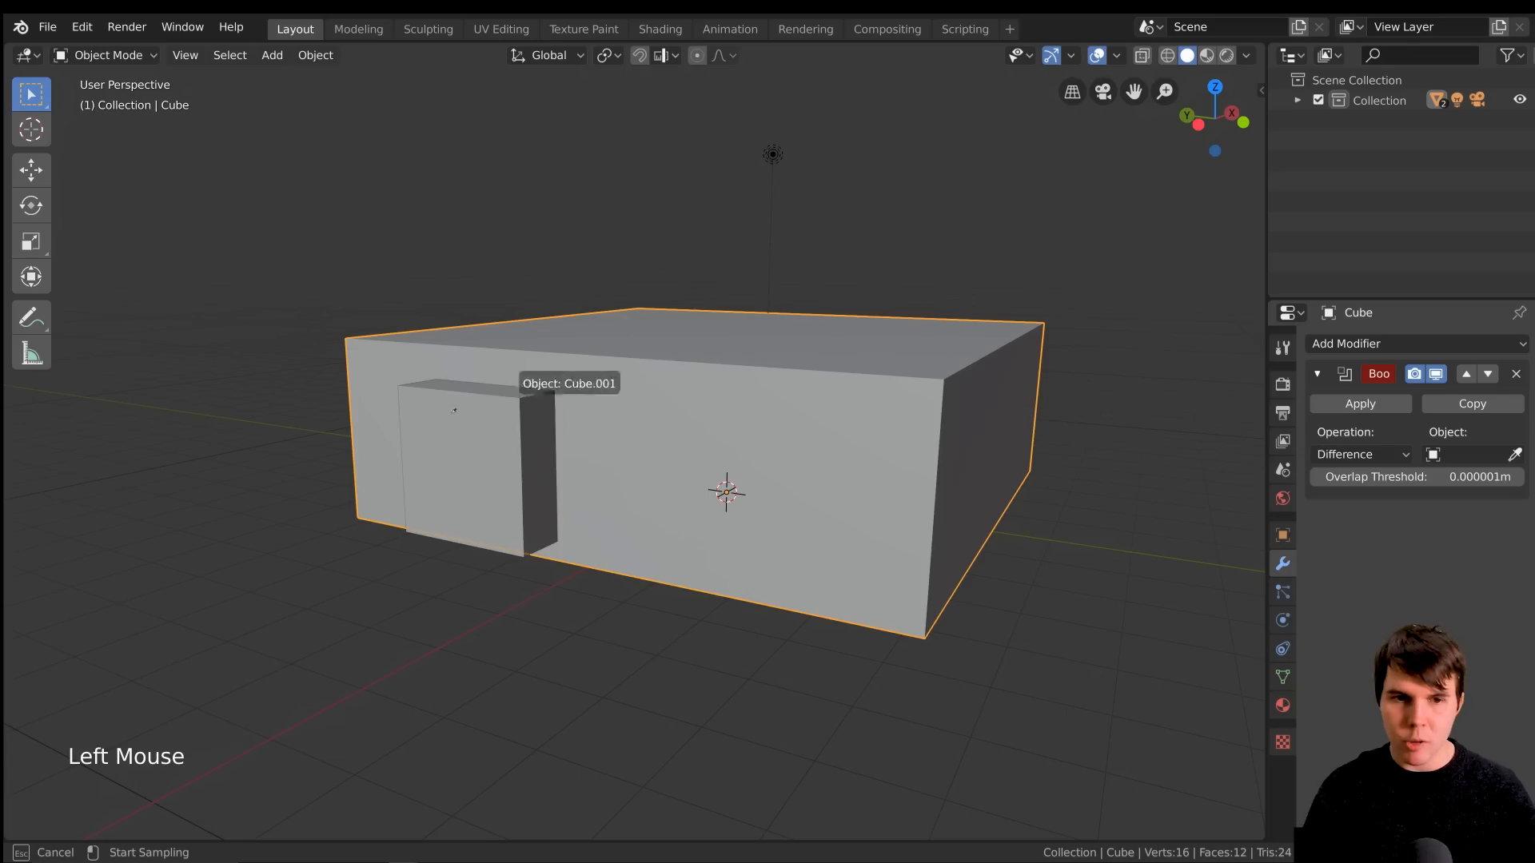
click(483, 439)
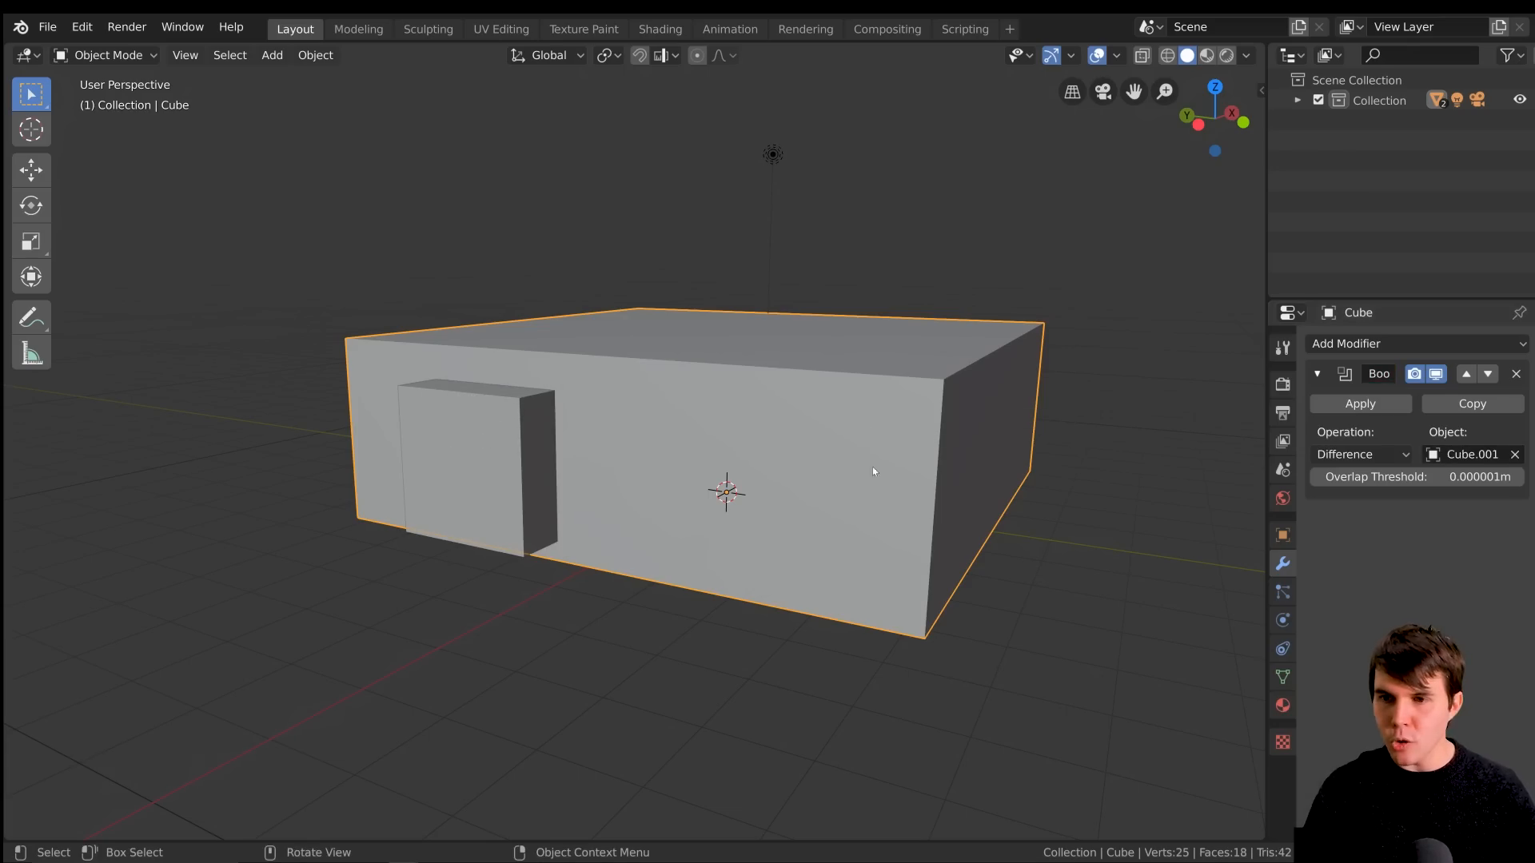
click(1360, 454)
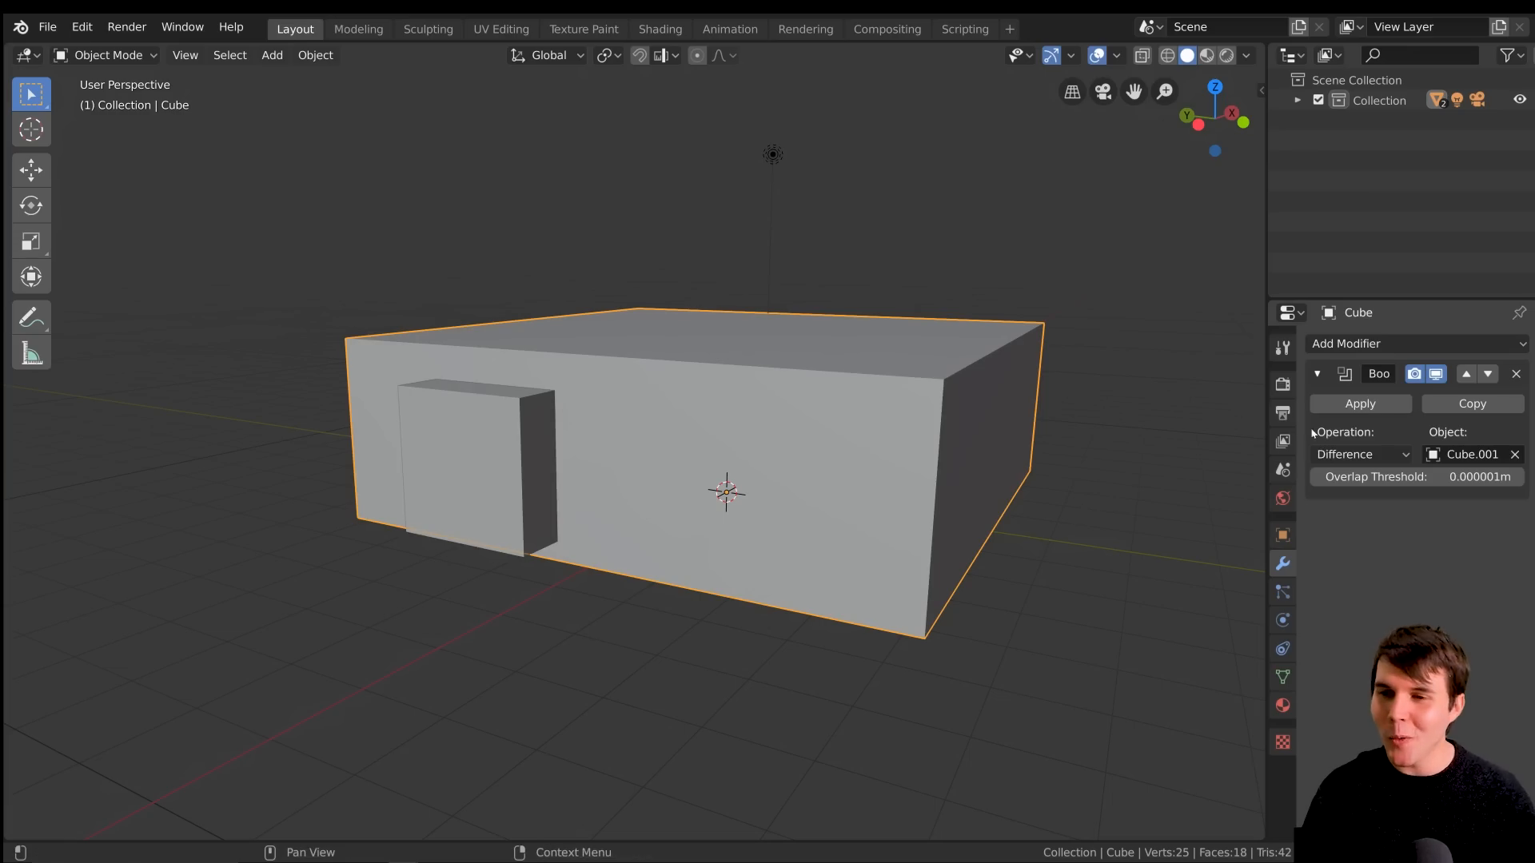
click(1361, 455)
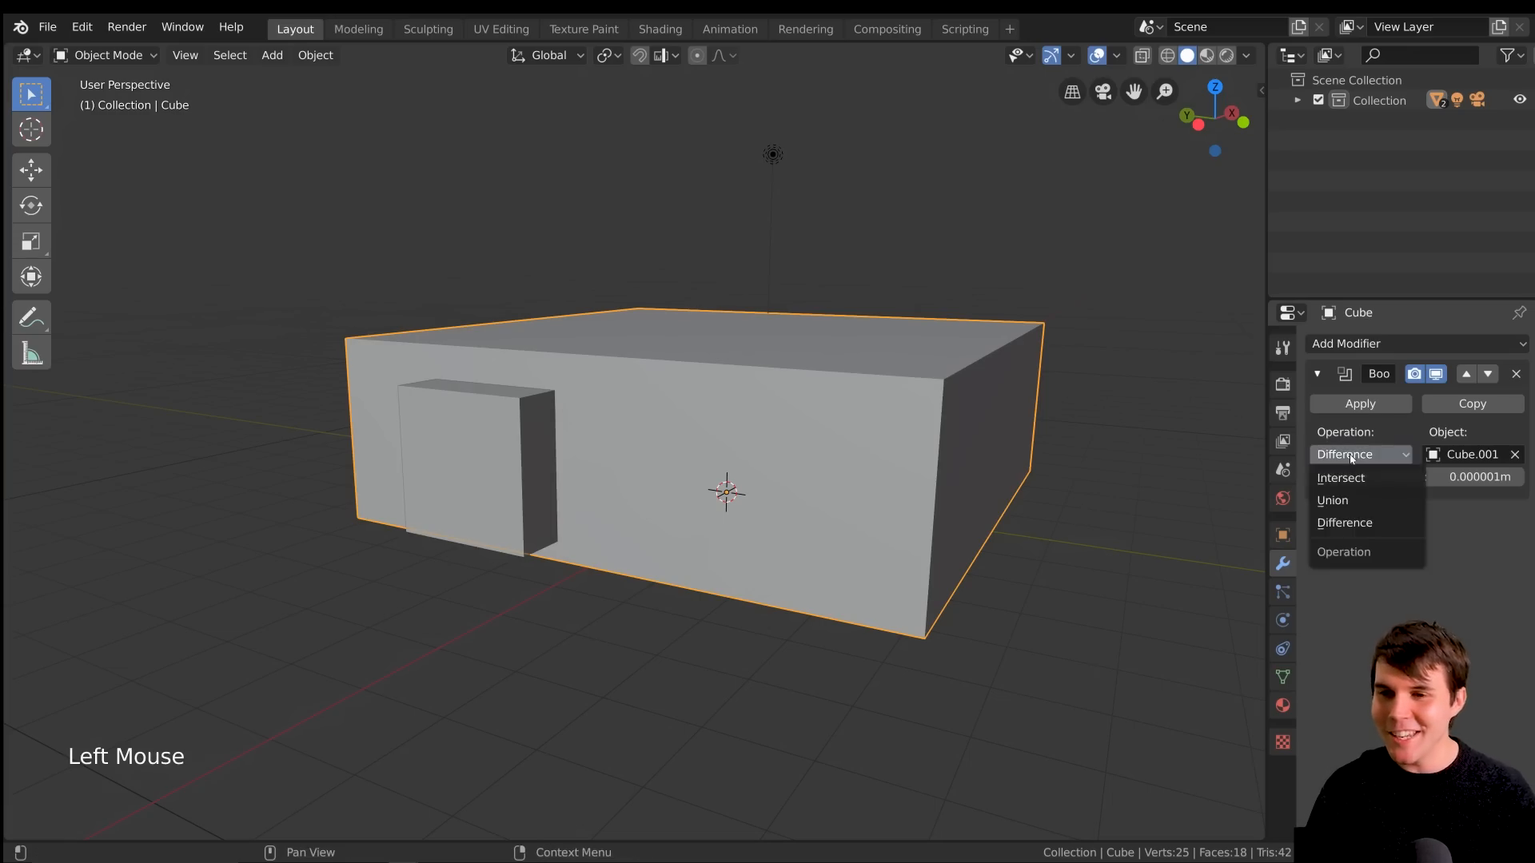
Reposition the cutter cube in the wall to about X -4.06 m, Y 1.77 m, Z 1.46 m
click(526, 435)
scroll(559, 438, up, 2)
shift+middle_drag(527, 435, 637, 455)
key(g)
click(595, 431)
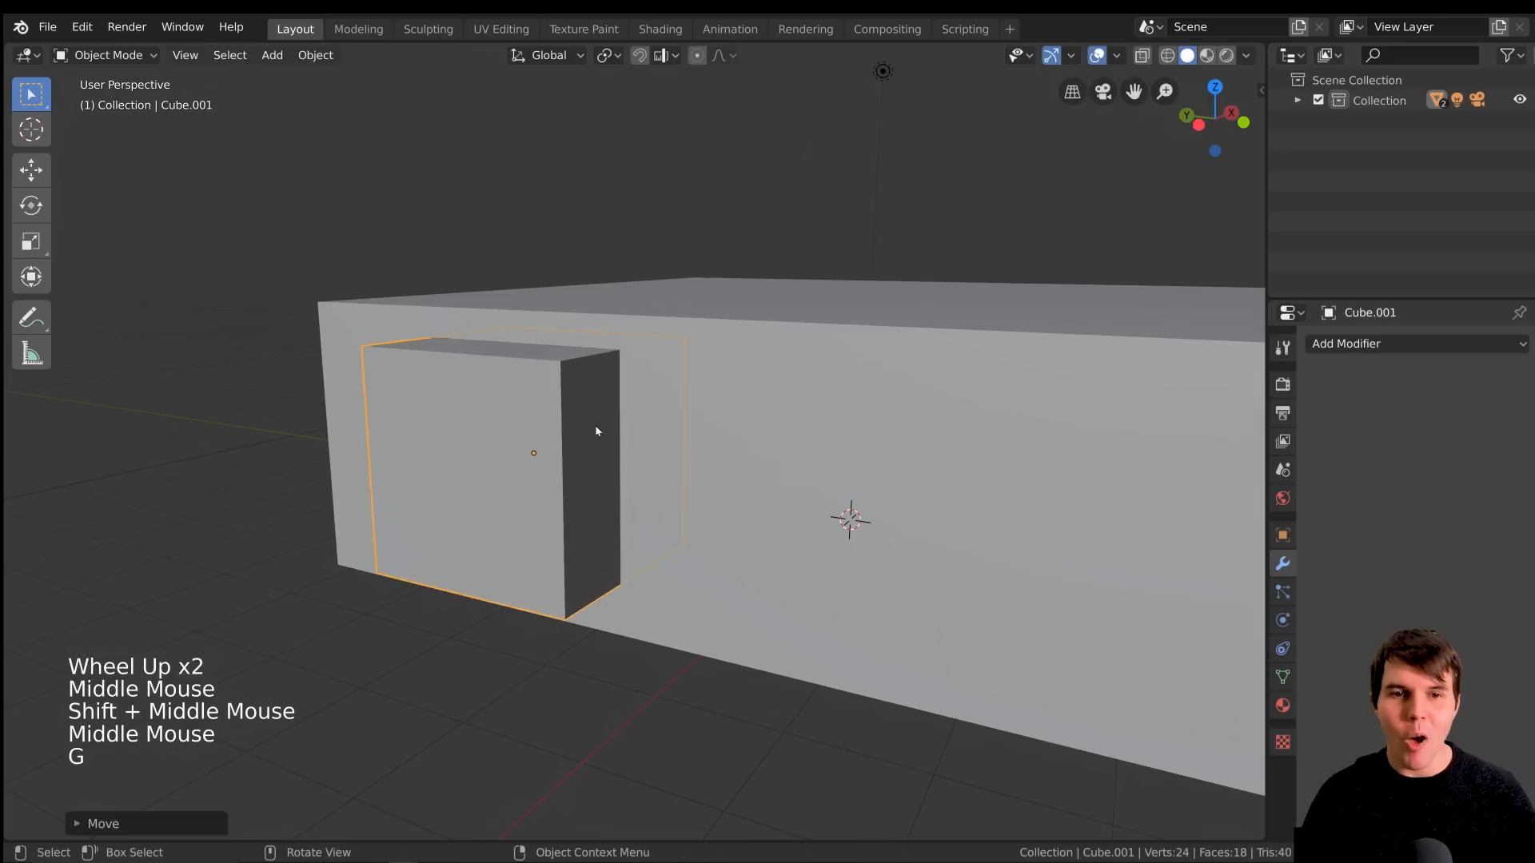
Hide and unhide the cutter cube to examine the opening it cuts in the wall, cancelling any test moves
key(h)
mouse_move(696, 391)
middle_down()
mouse_move(717, 390)
mouse_move(689, 392)
middle_up()
middle_drag(470, 424, 543, 401)
middle_drag(643, 401, 649, 438)
key(alt+h)
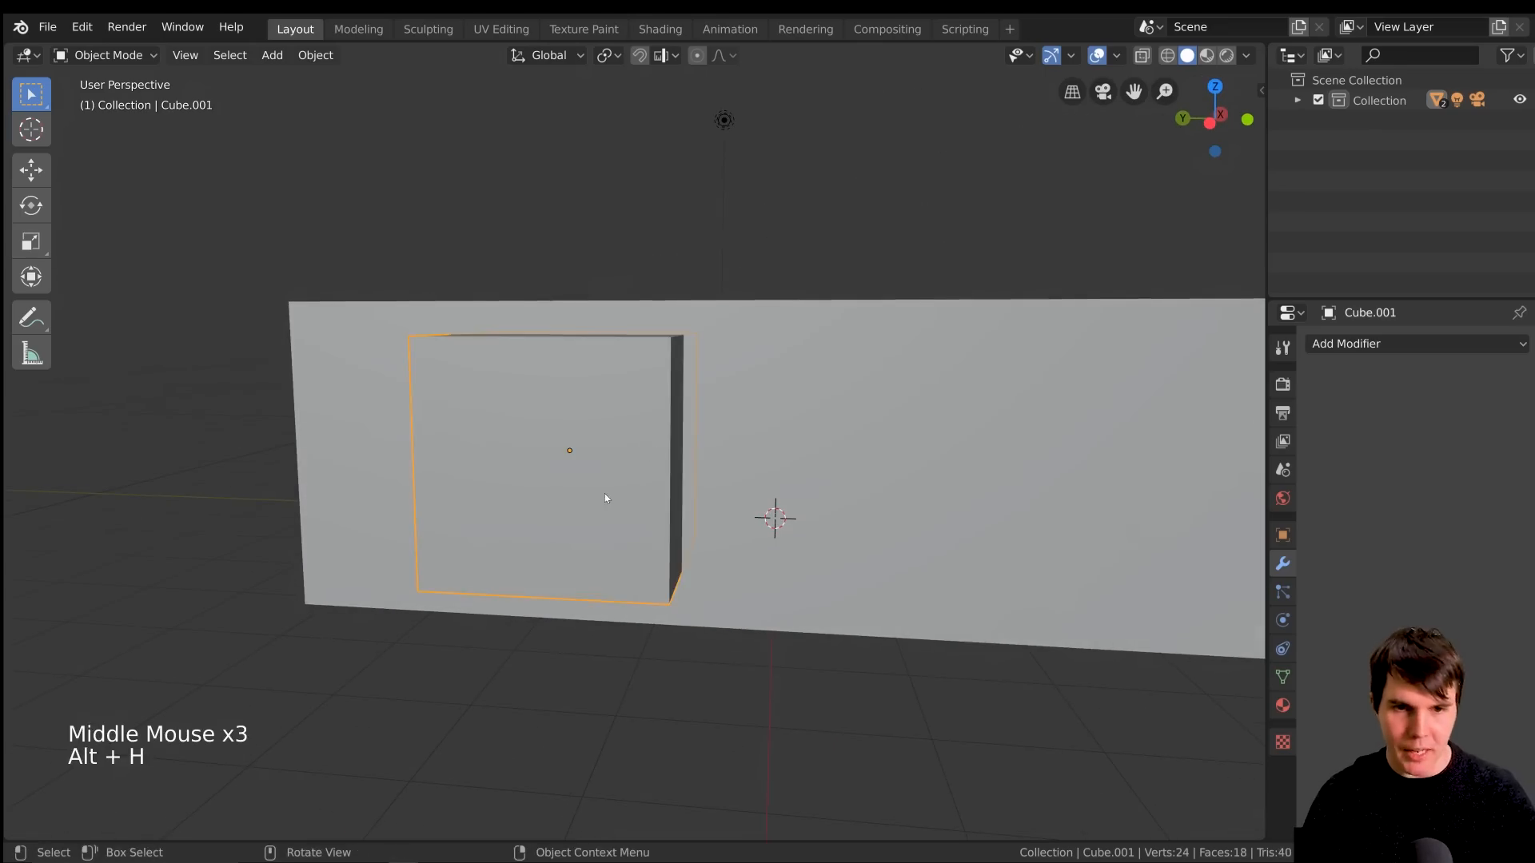
middle_drag(605, 492, 566, 489)
key(g)
right_click(684, 440)
key(h)
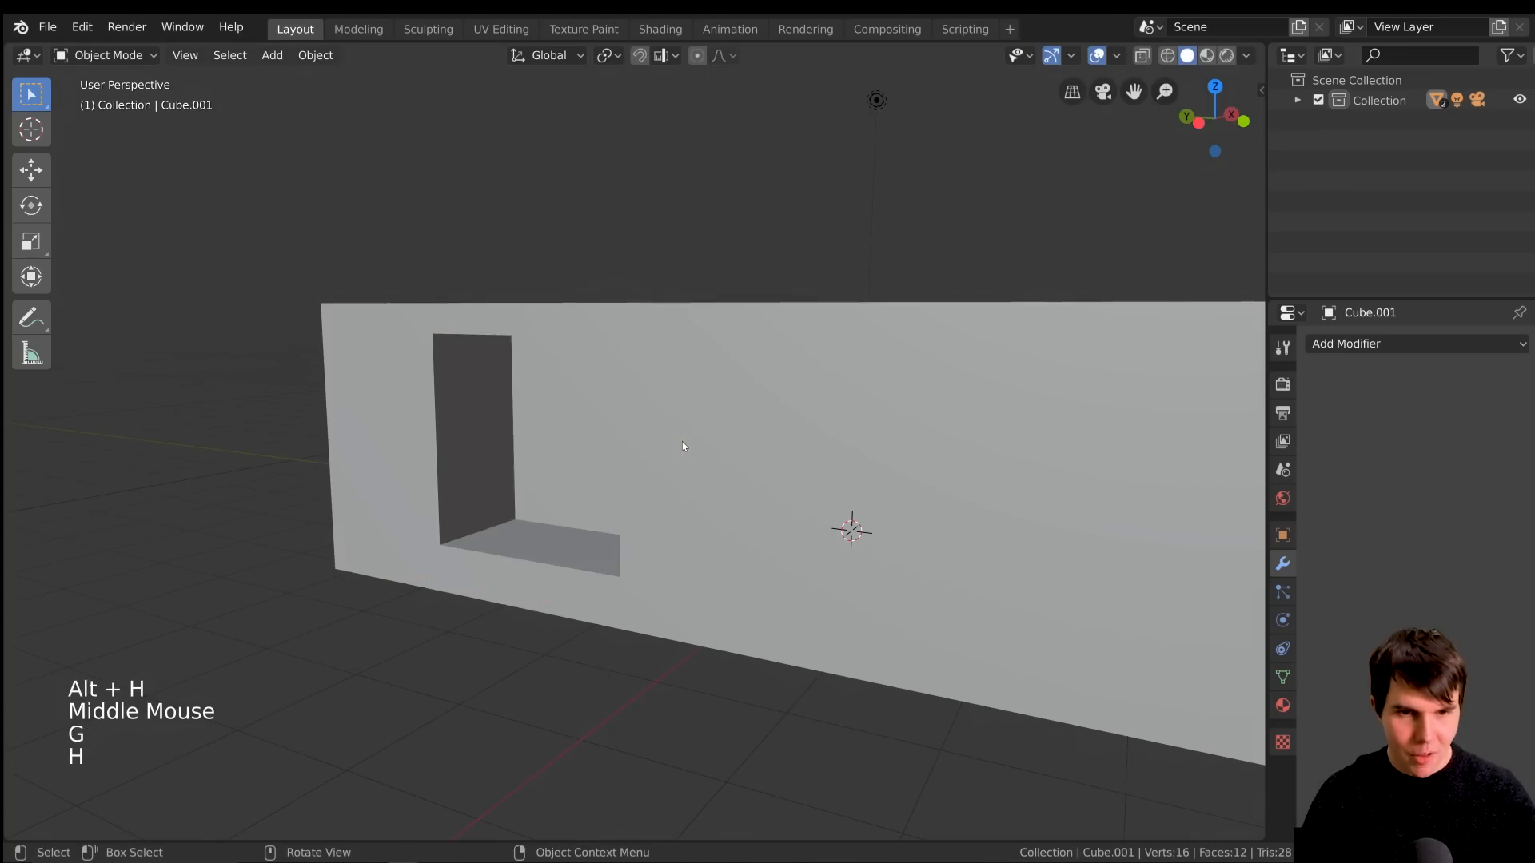
key(alt+h)
key(g)
right_click(1076, 501)
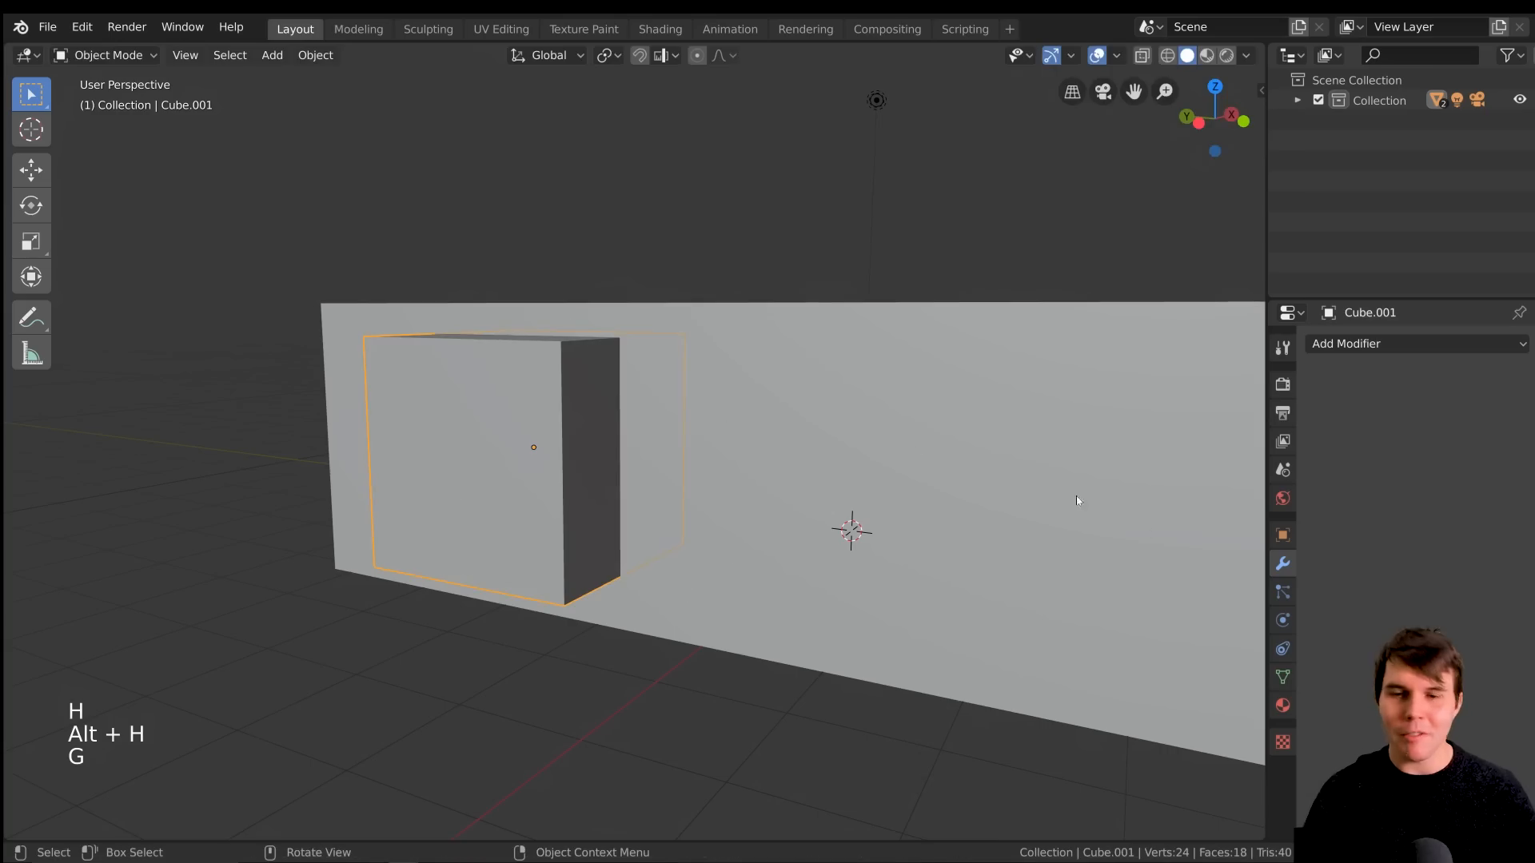
Set the cutter cube's viewport display to Bounds
click(1283, 533)
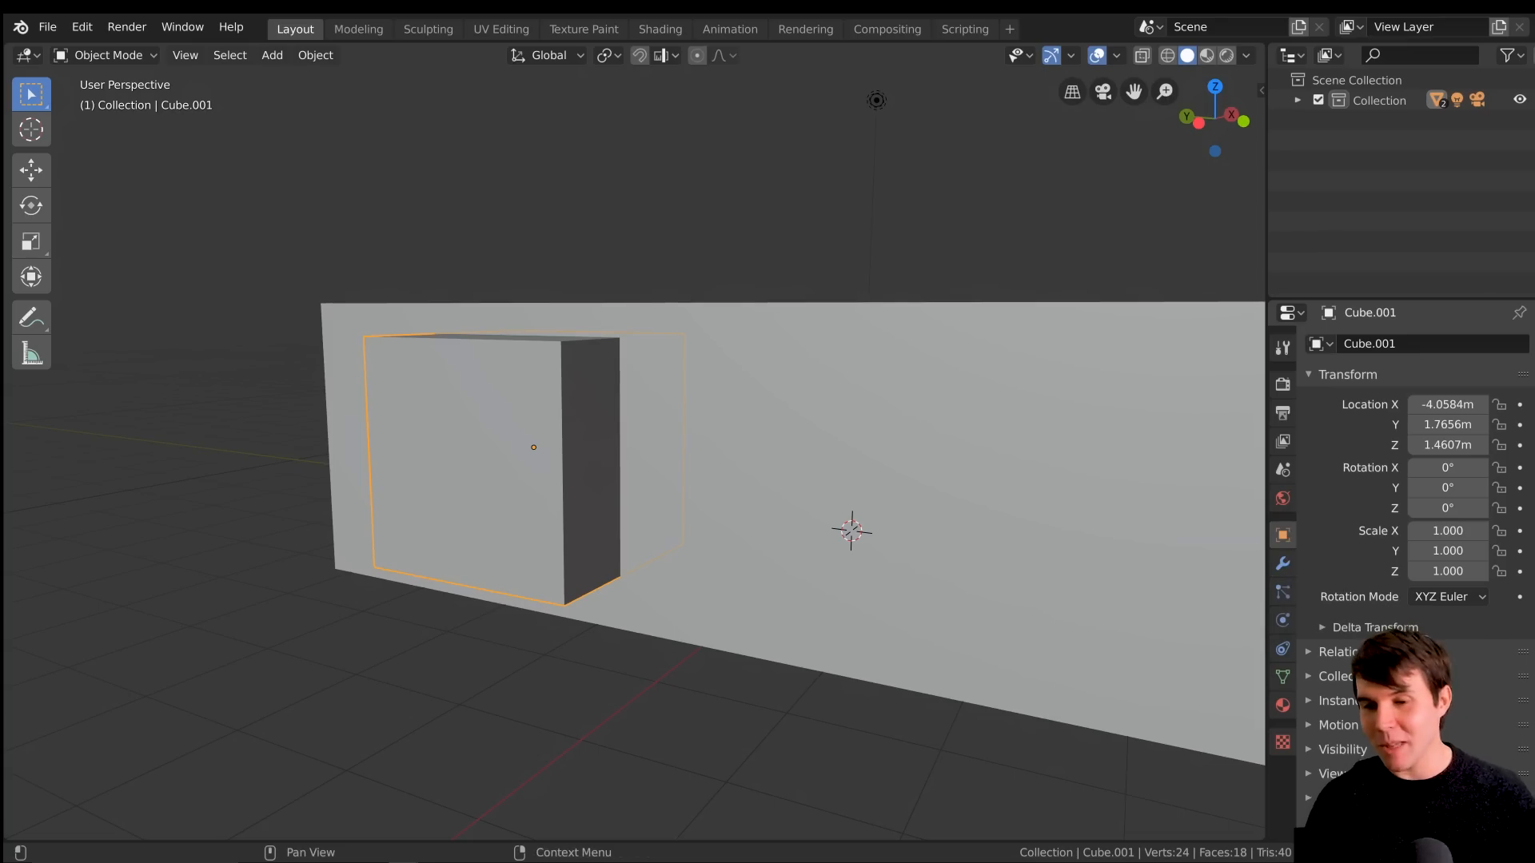
scroll(1312, 779, down, 2)
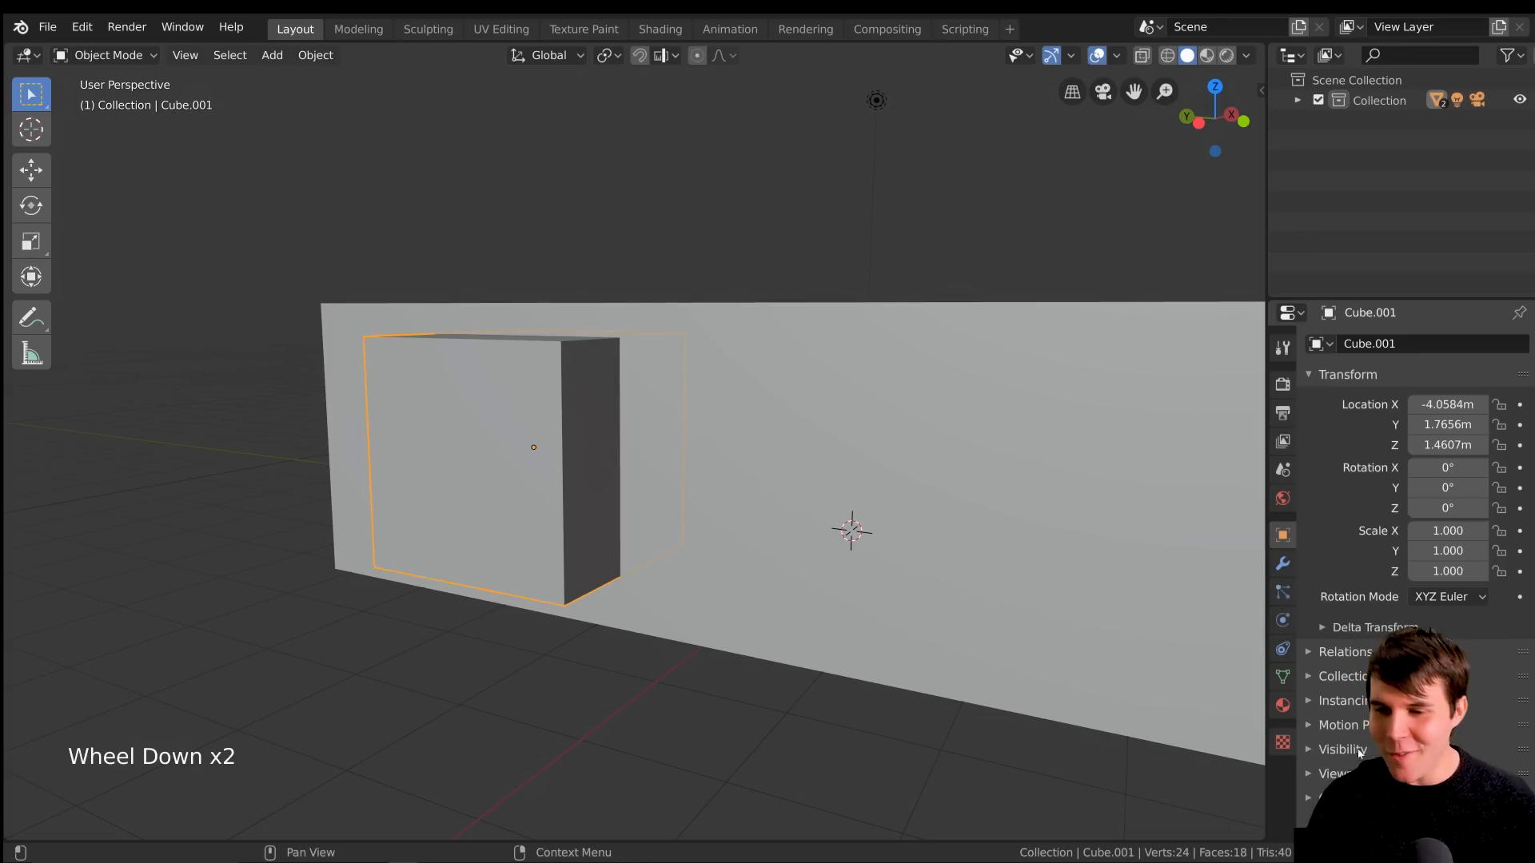
click(1312, 775)
scroll(1359, 768, down, 10)
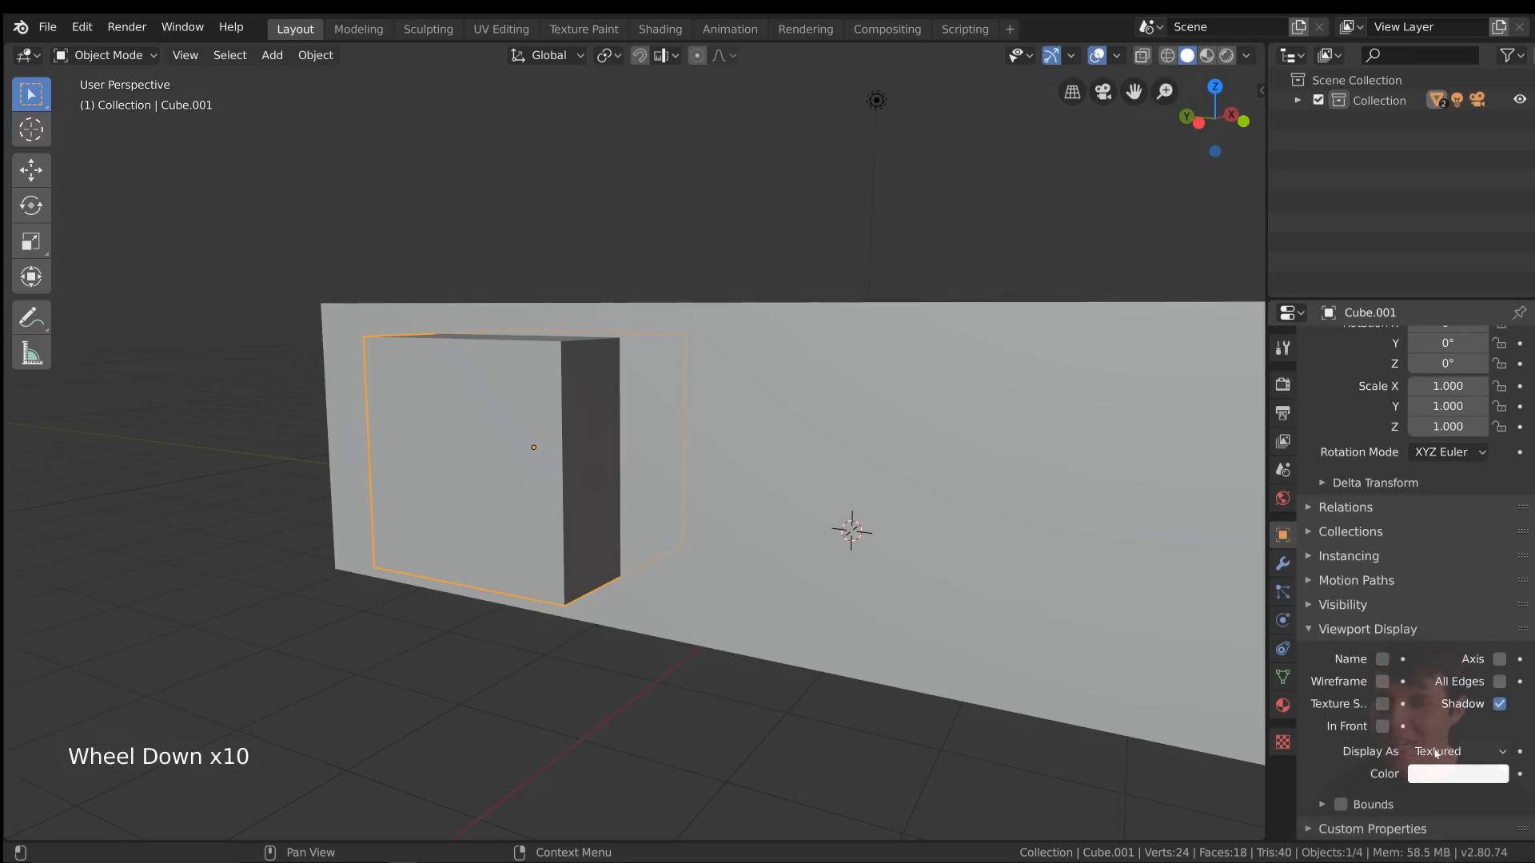
click(1436, 752)
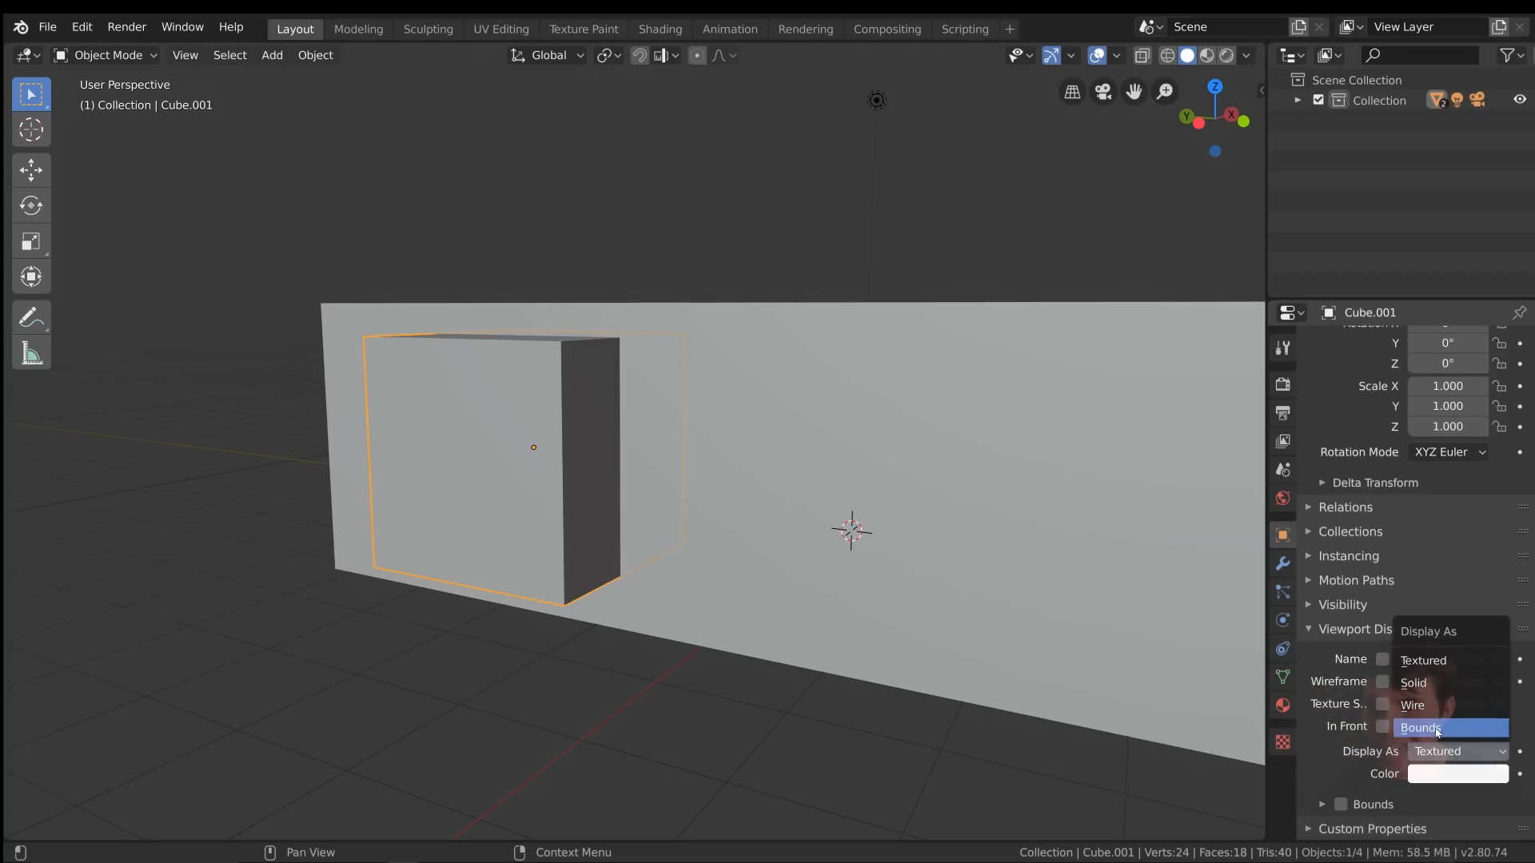
click(1437, 727)
mouse_move(663, 516)
middle_down()
mouse_move(703, 514)
mouse_move(650, 520)
middle_up()
scroll(649, 520, up, 2)
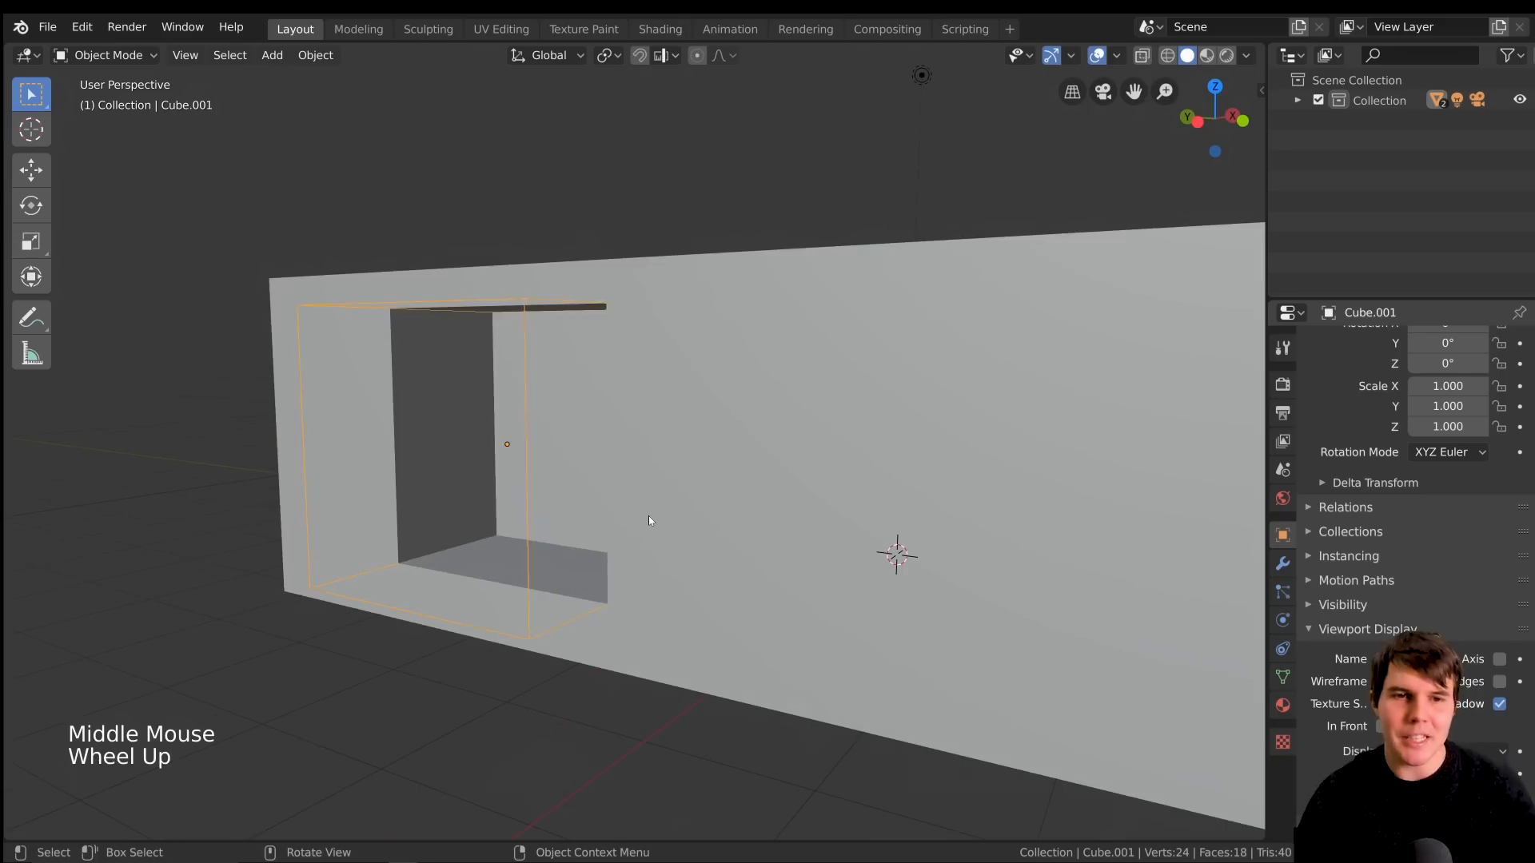
Preview moving the cutter cube, cancel the move, and examine the wall opening's inner faces up close
key(g)
right_click(575, 383)
middle_drag(574, 383, 656, 343)
scroll(592, 368, up, 1)
middle_drag(656, 342, 710, 334)
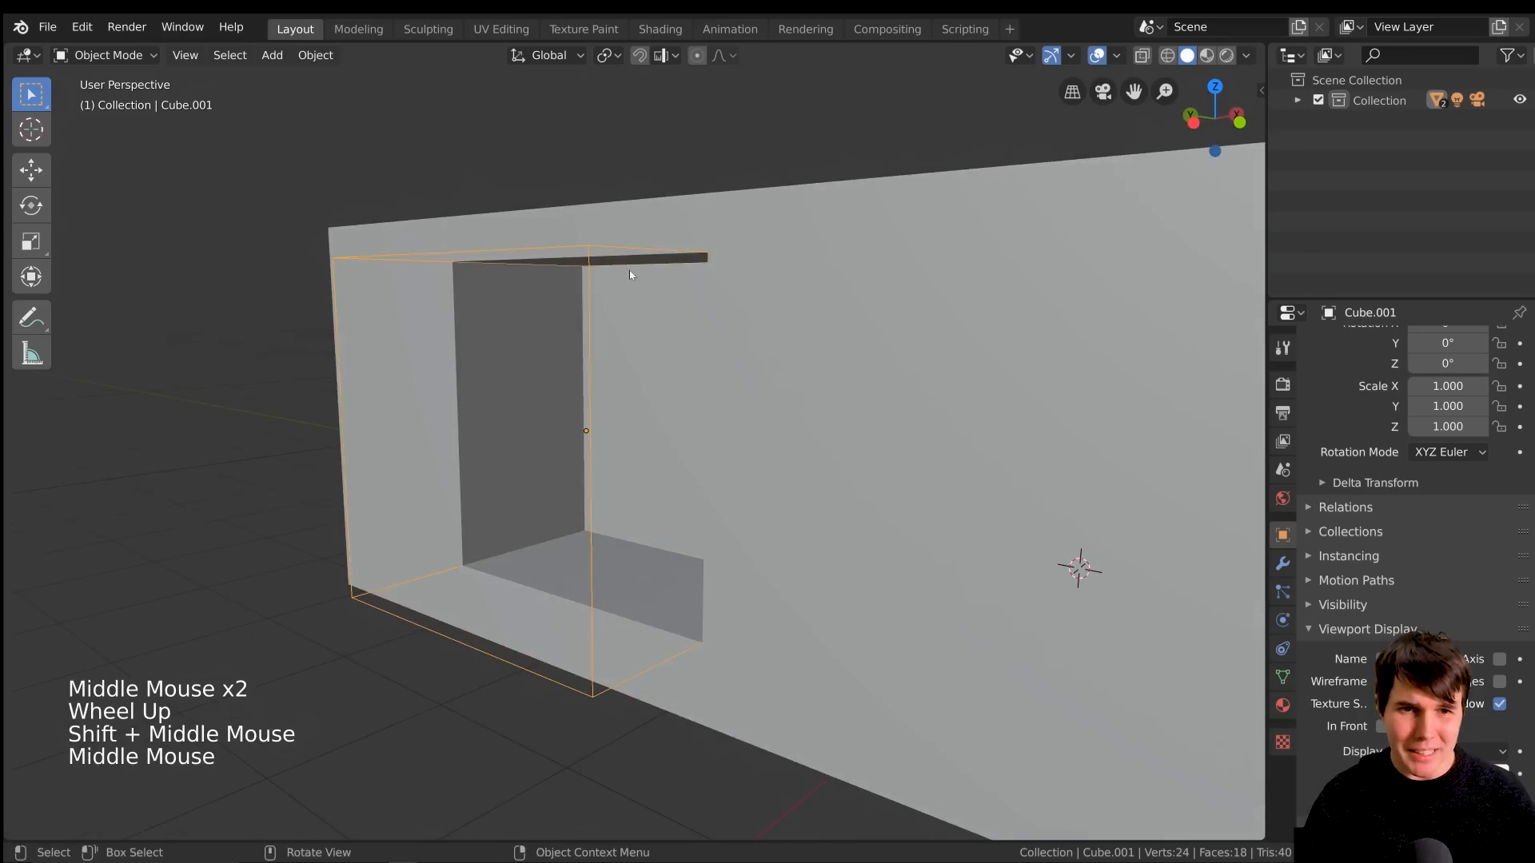
middle_drag(630, 272, 616, 285)
scroll(558, 309, up, 1)
scroll(544, 296, up, 1)
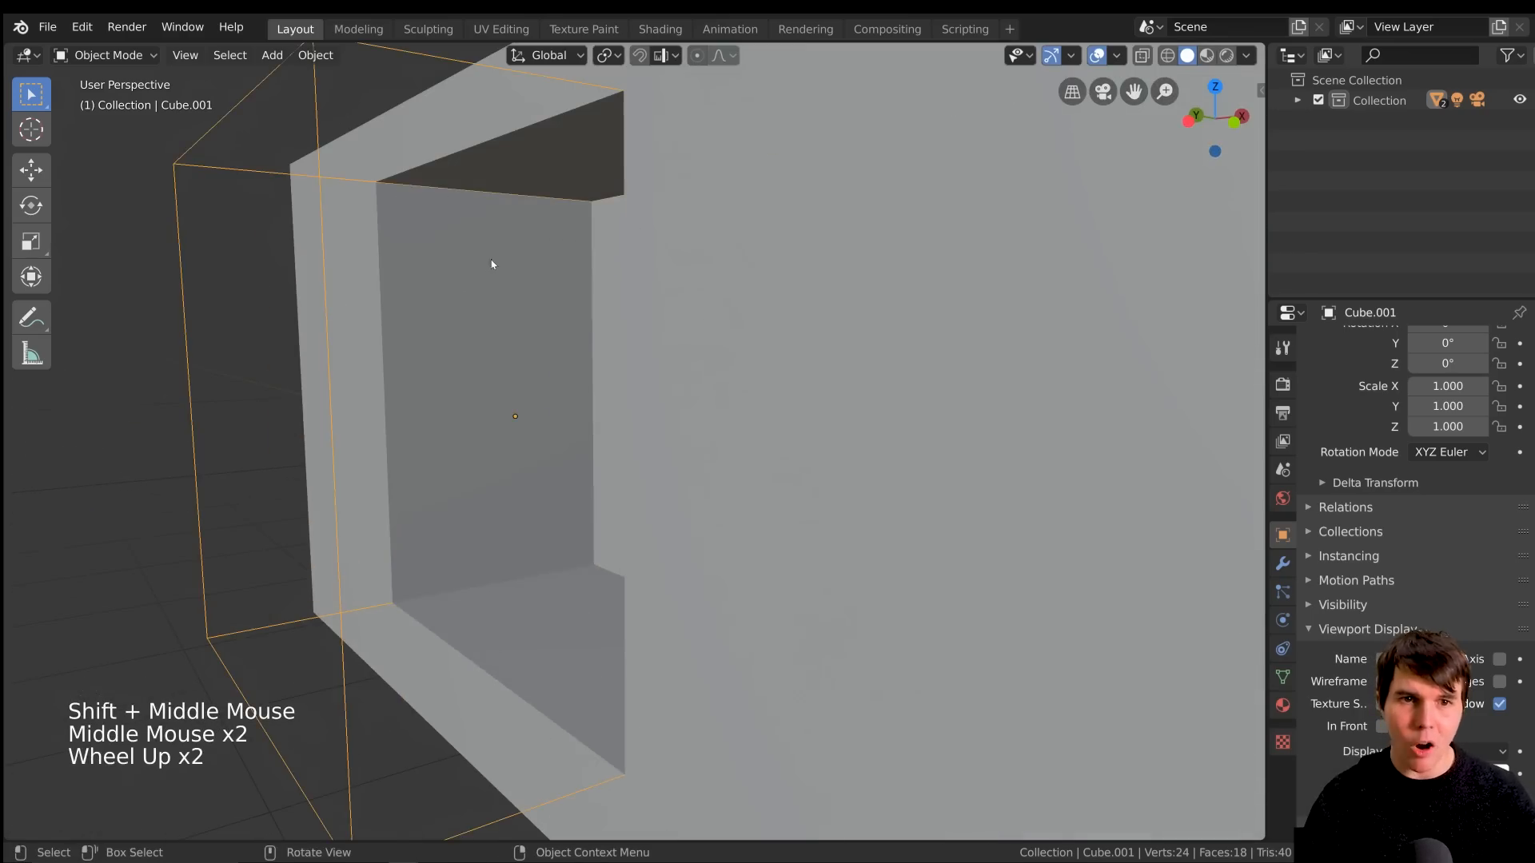
middle_drag(492, 263, 652, 256)
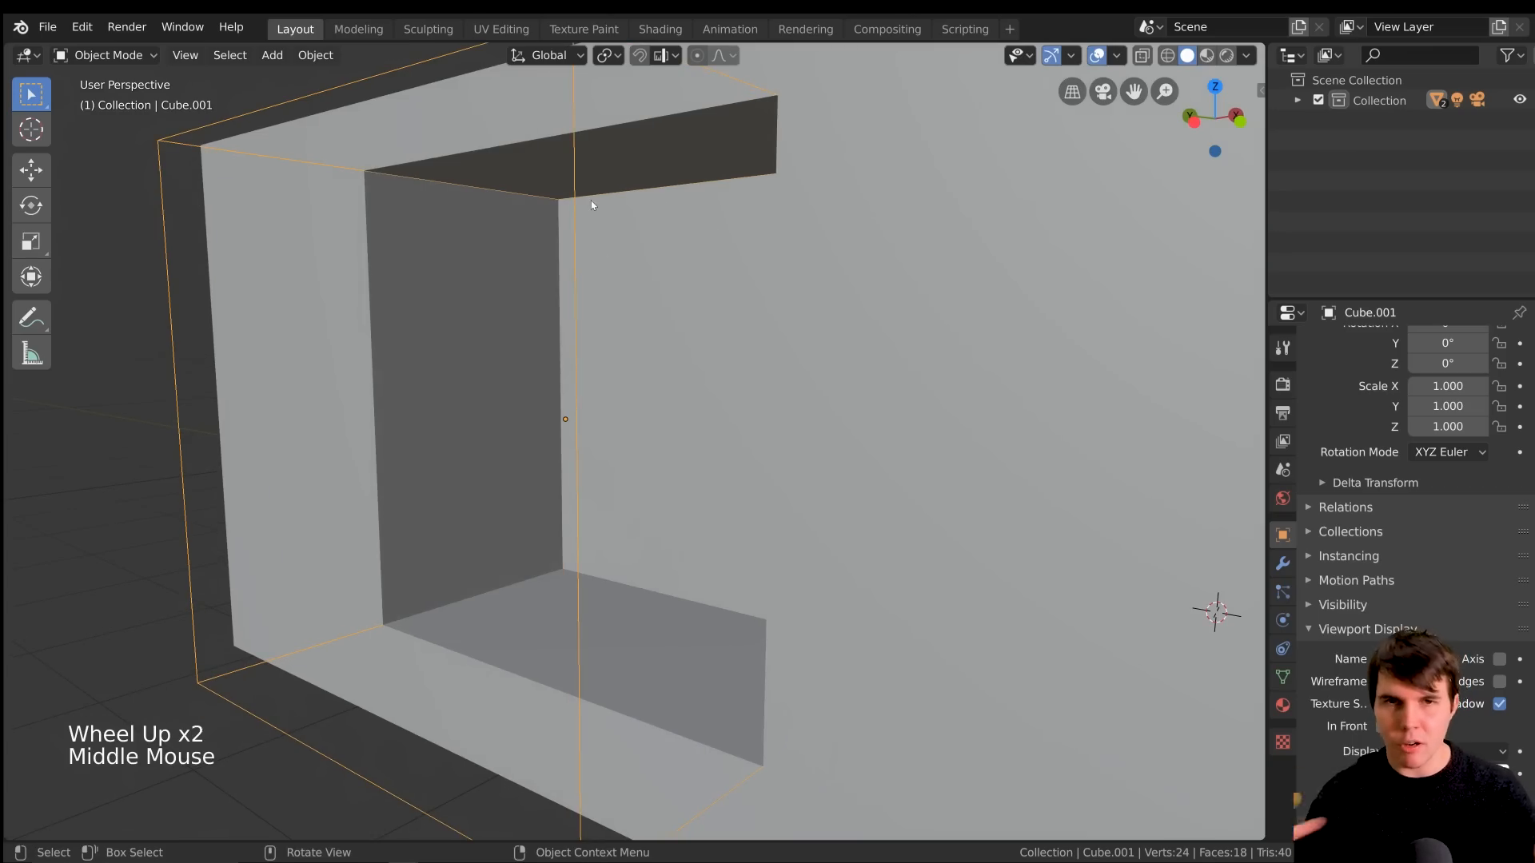
scroll(592, 206, down, 7)
Add a Solidify modifier to the room box and place it above the Boolean in the modifier stack
click(881, 405)
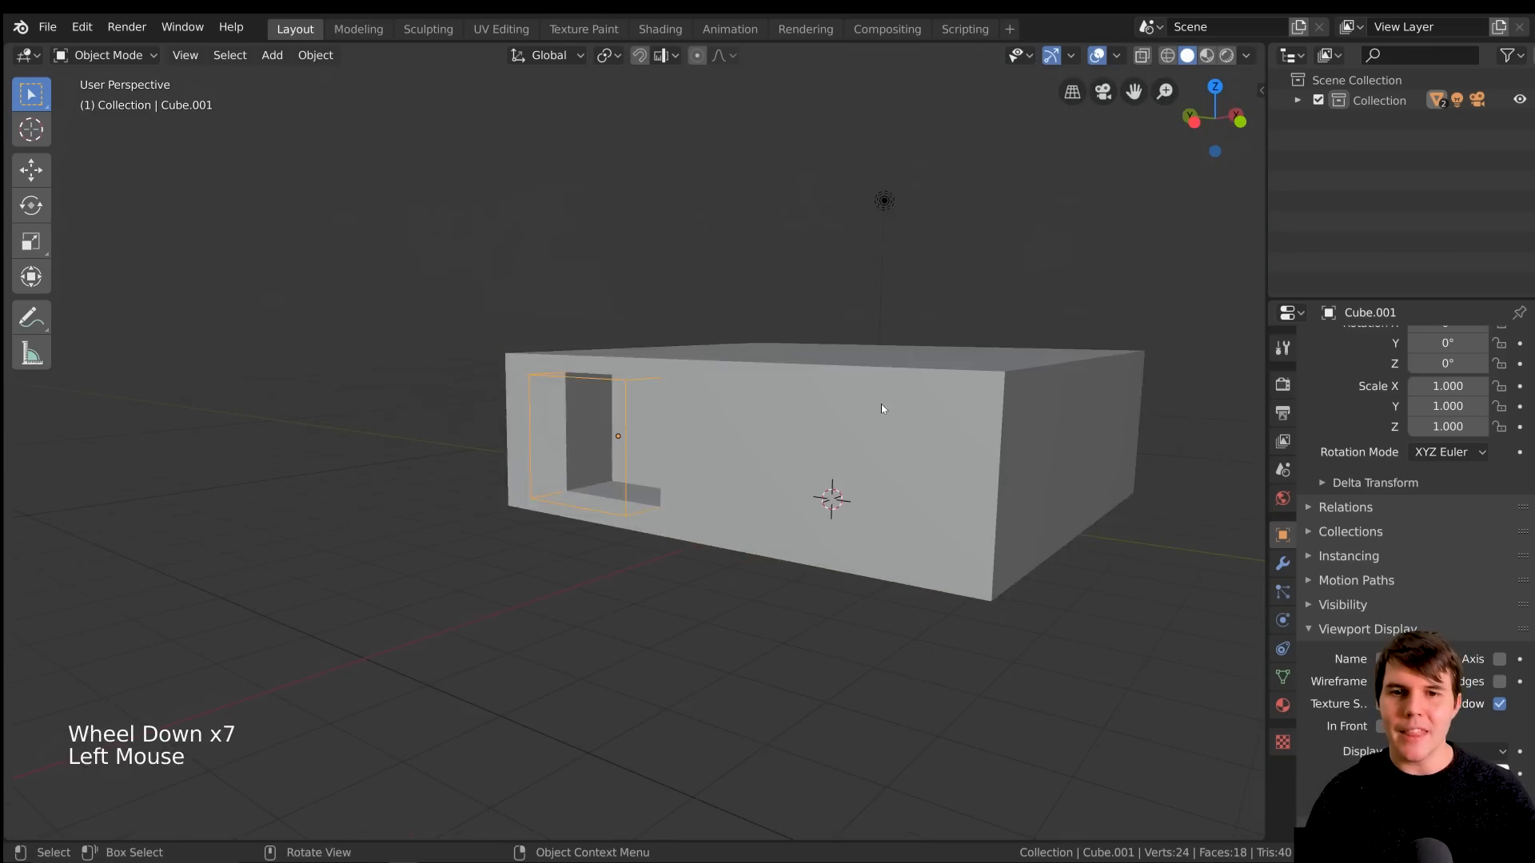
middle_drag(882, 404, 784, 471)
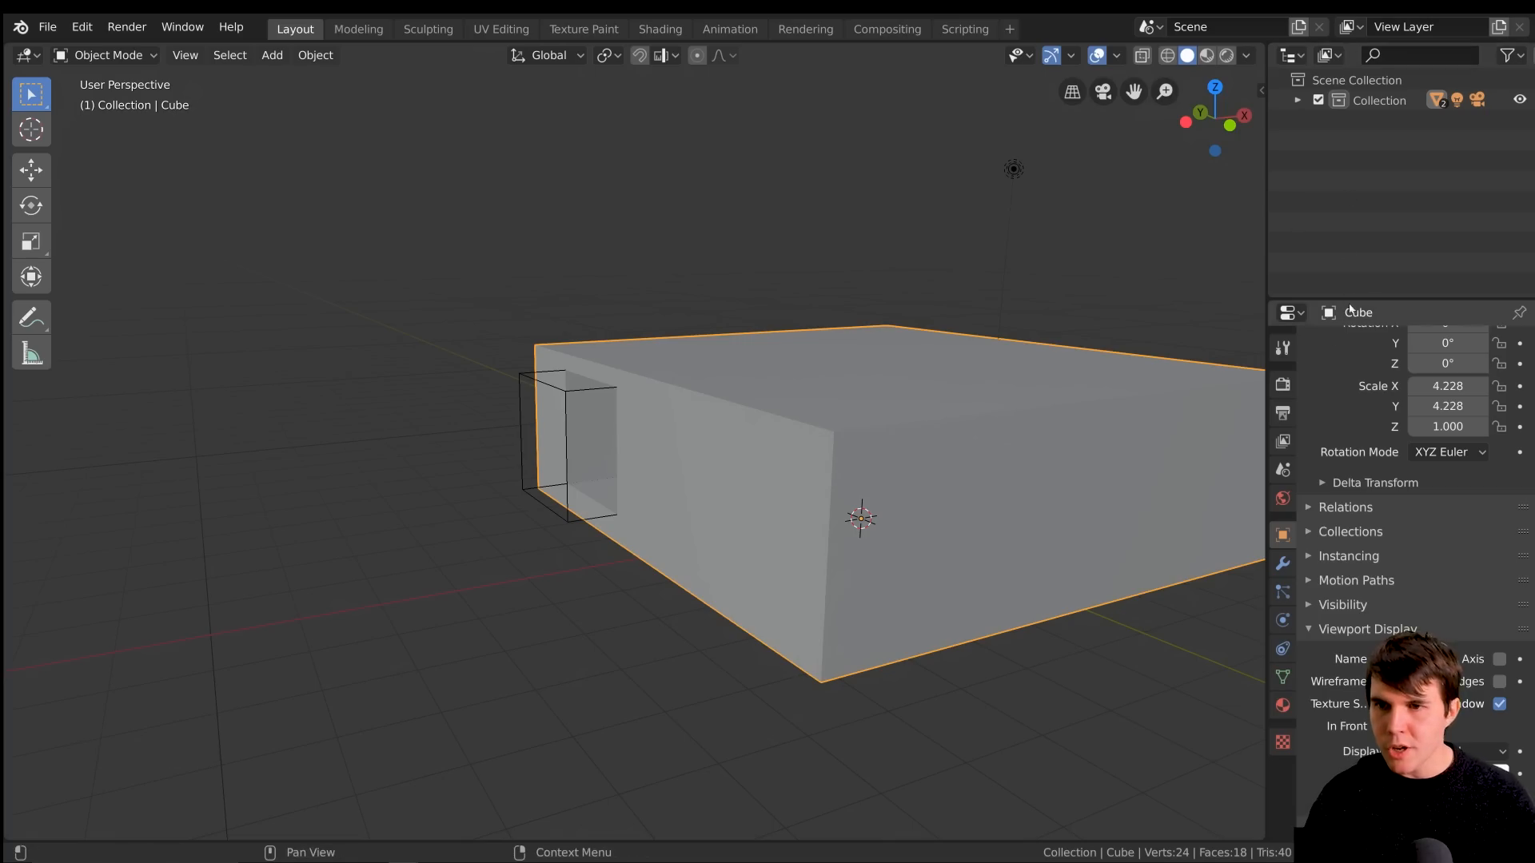
click(1284, 565)
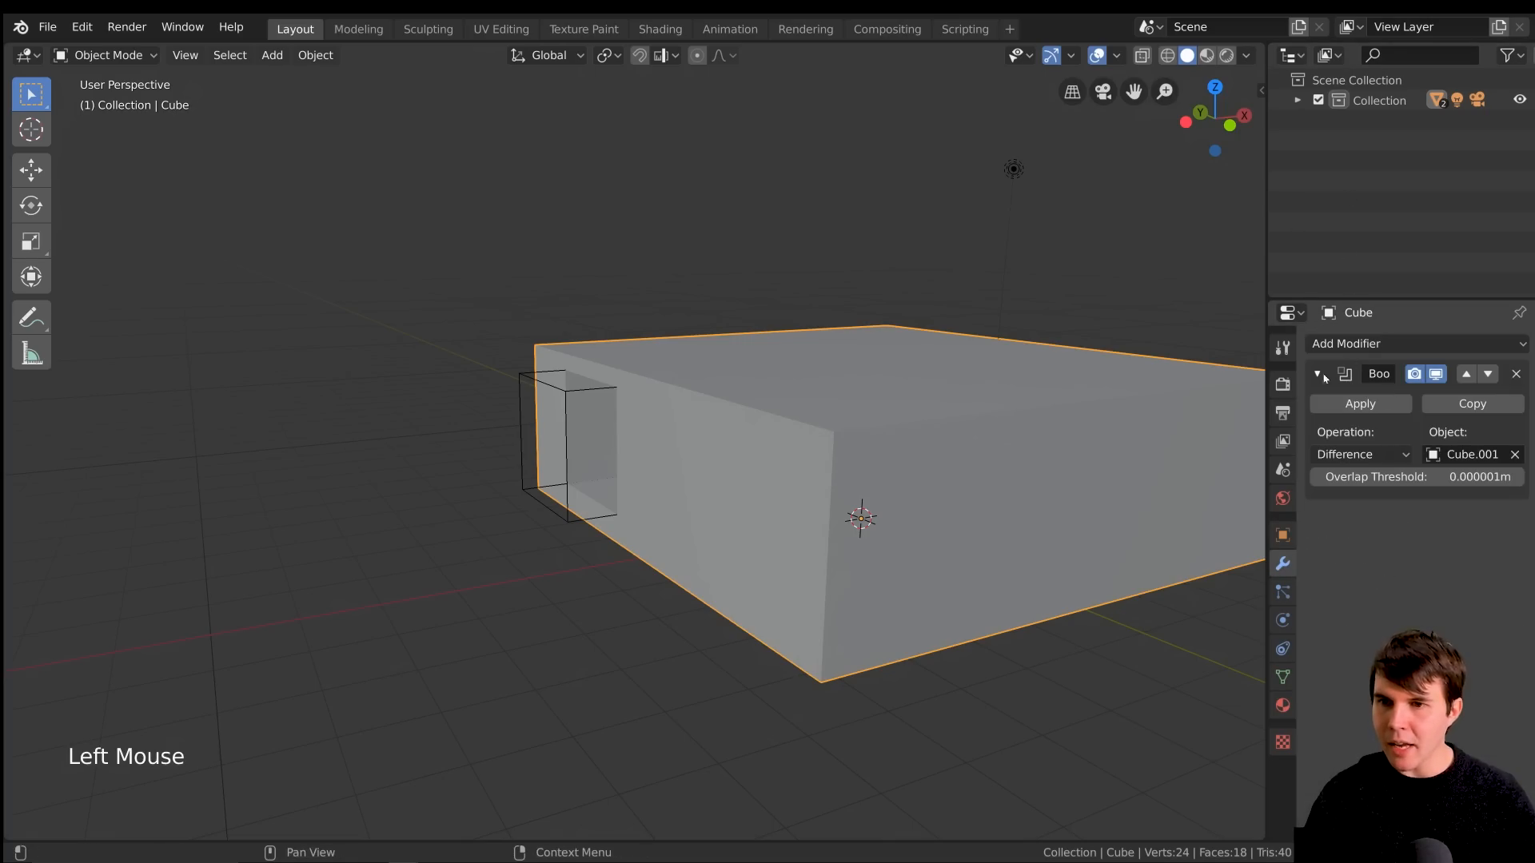
click(1351, 344)
click(1118, 658)
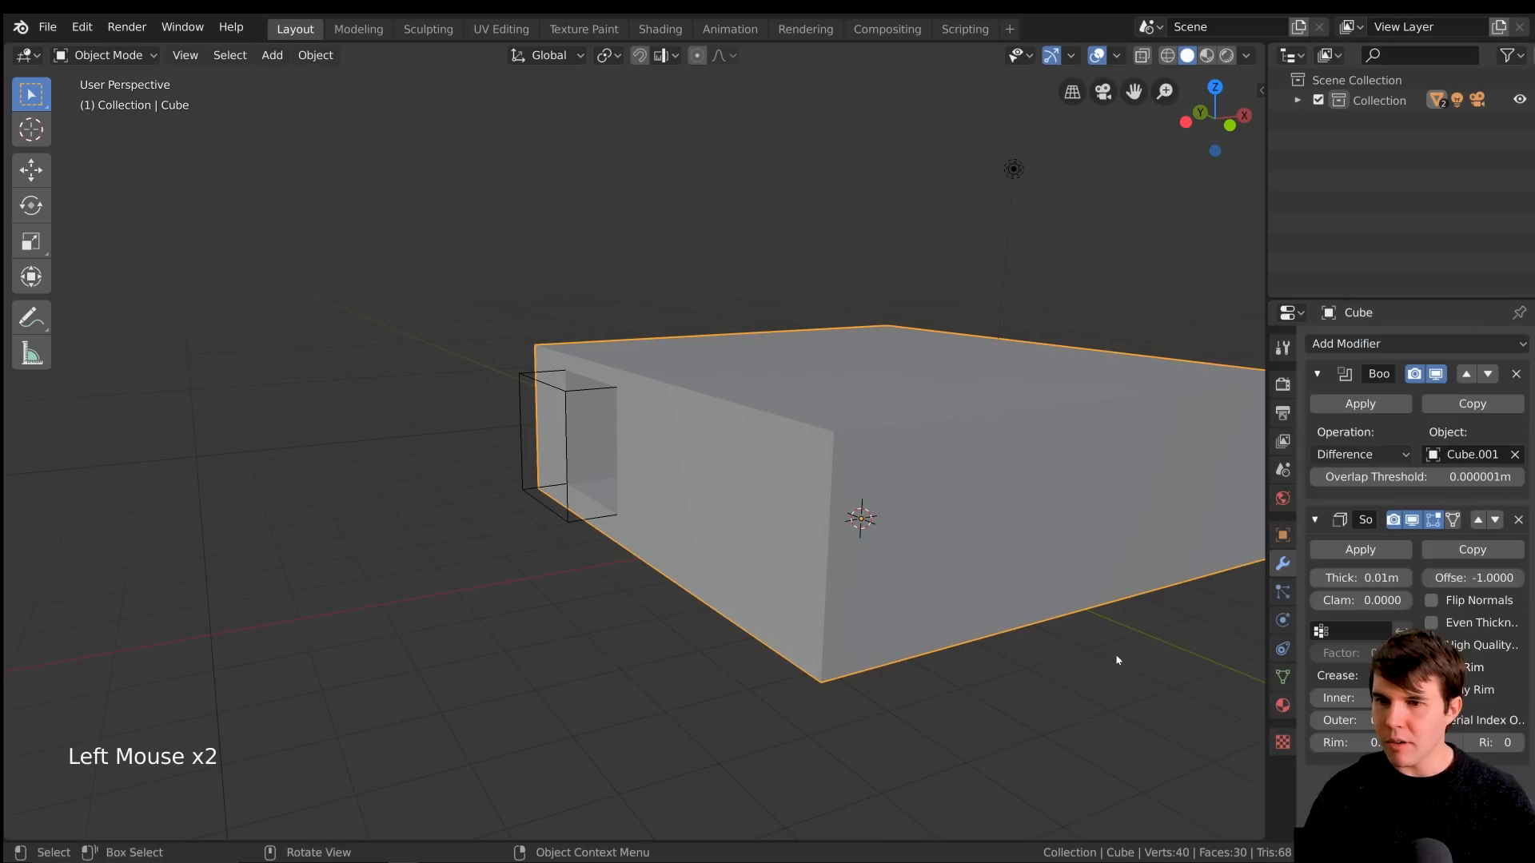
click(1480, 522)
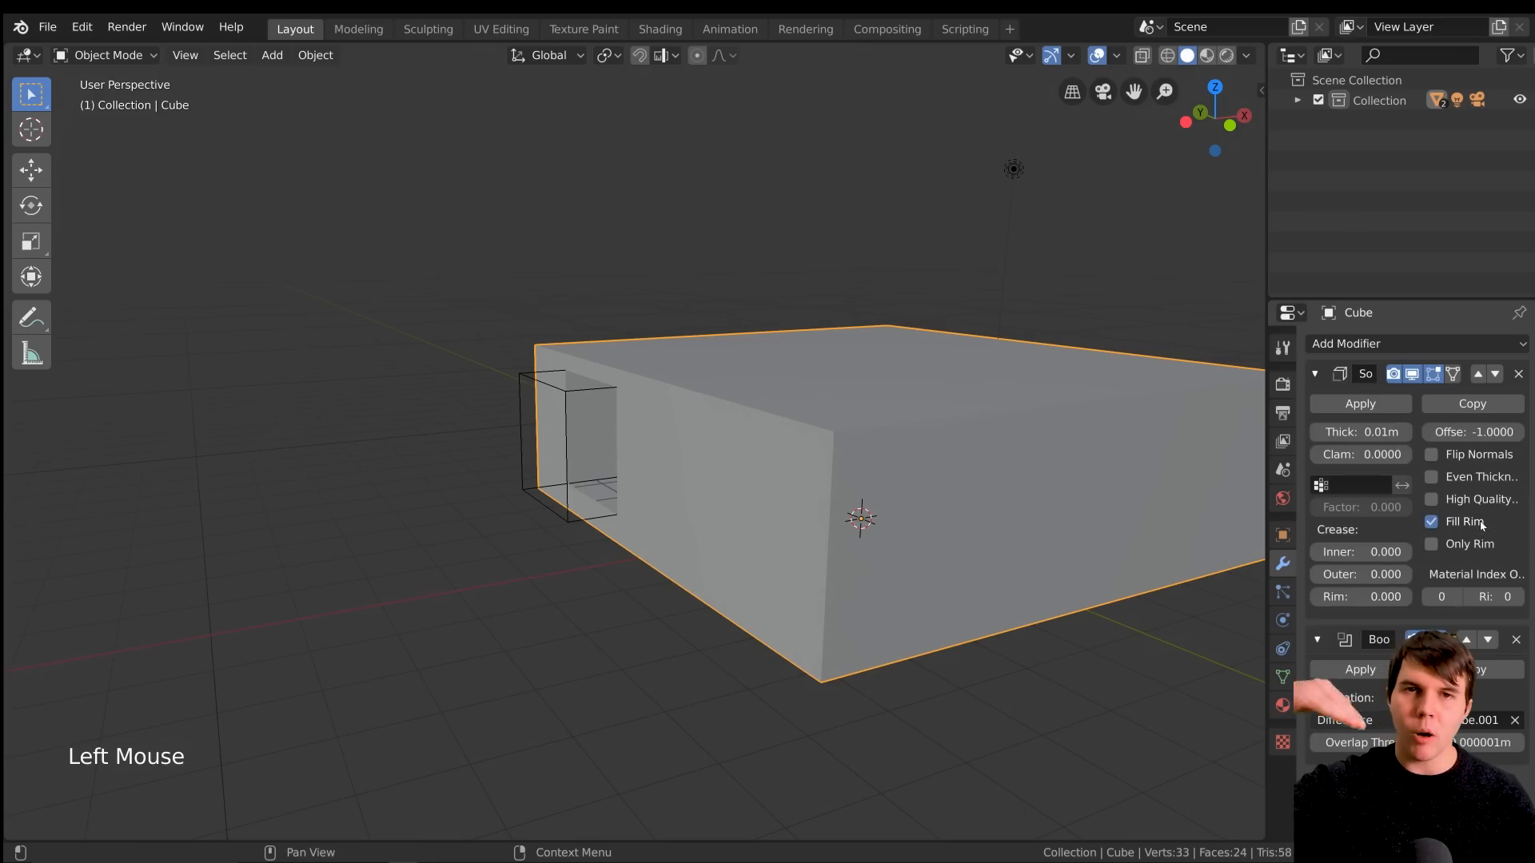
scroll(603, 419, up, 7)
shift+middle_drag(603, 418, 620, 383)
scroll(679, 401, up, 4)
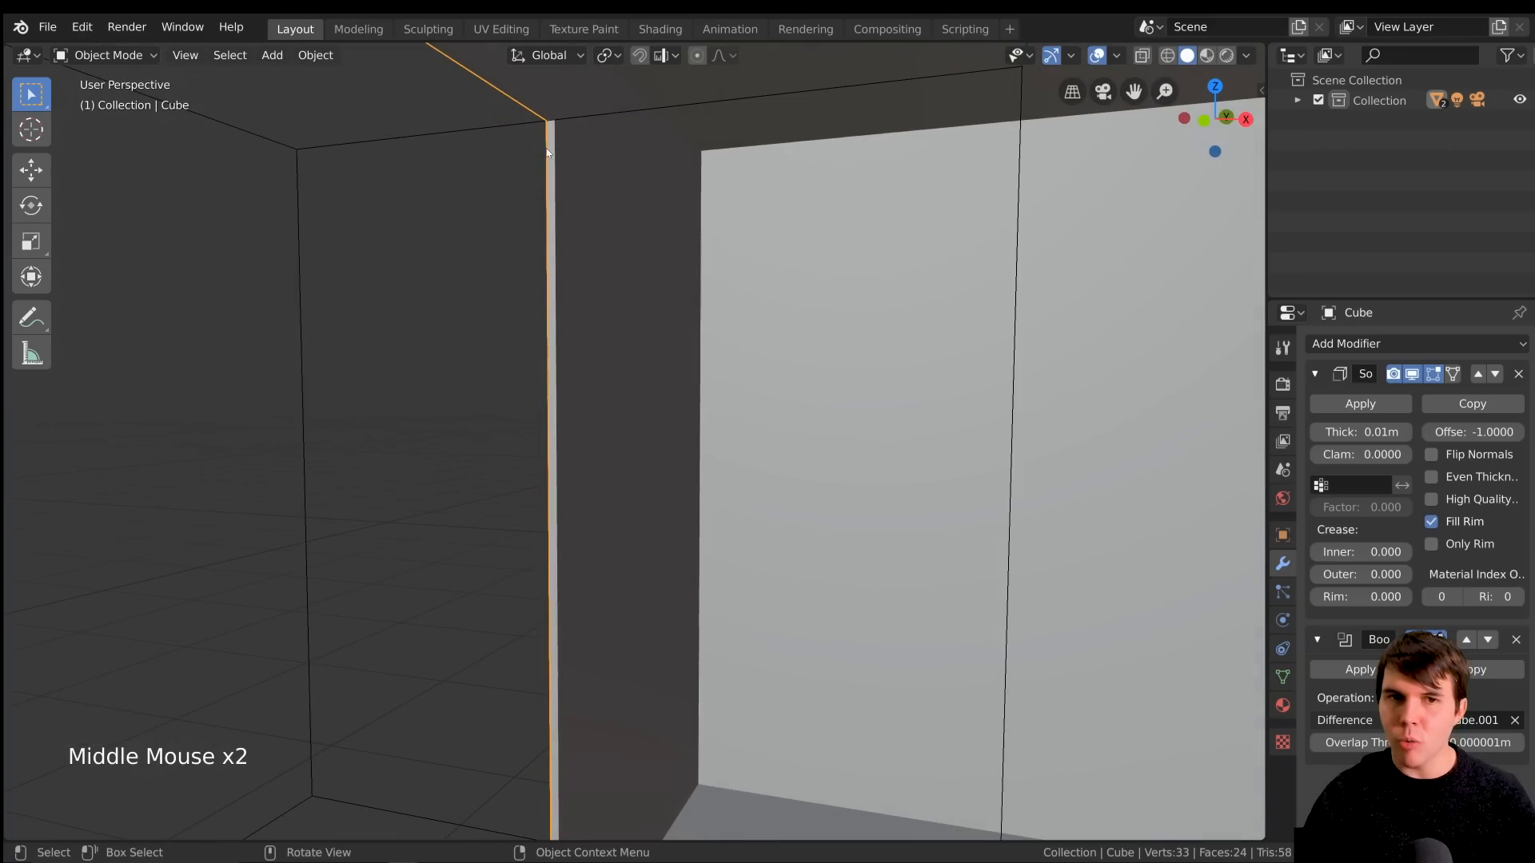
Examine the thickness of the walls around the window opening from outside and inside the room
middle_drag(575, 240, 655, 253)
scroll(655, 253, down, 3)
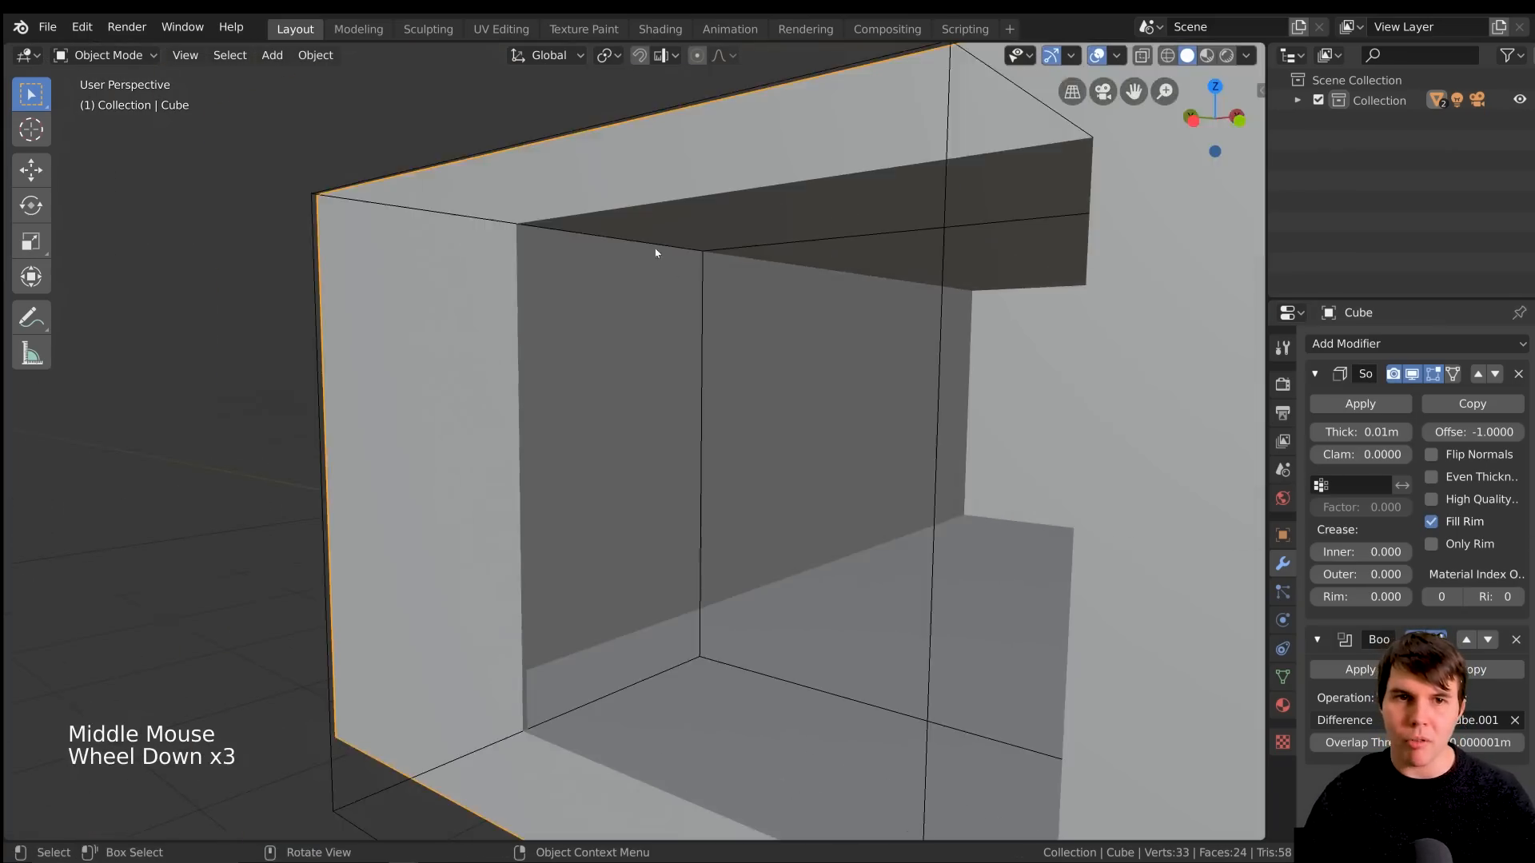
scroll(656, 252, down, 3)
scroll(723, 410, up, 1)
middle_drag(816, 418, 718, 458)
scroll(761, 412, up, 1)
scroll(790, 459, down, 1)
scroll(765, 477, down, 1)
scroll(717, 458, down, 1)
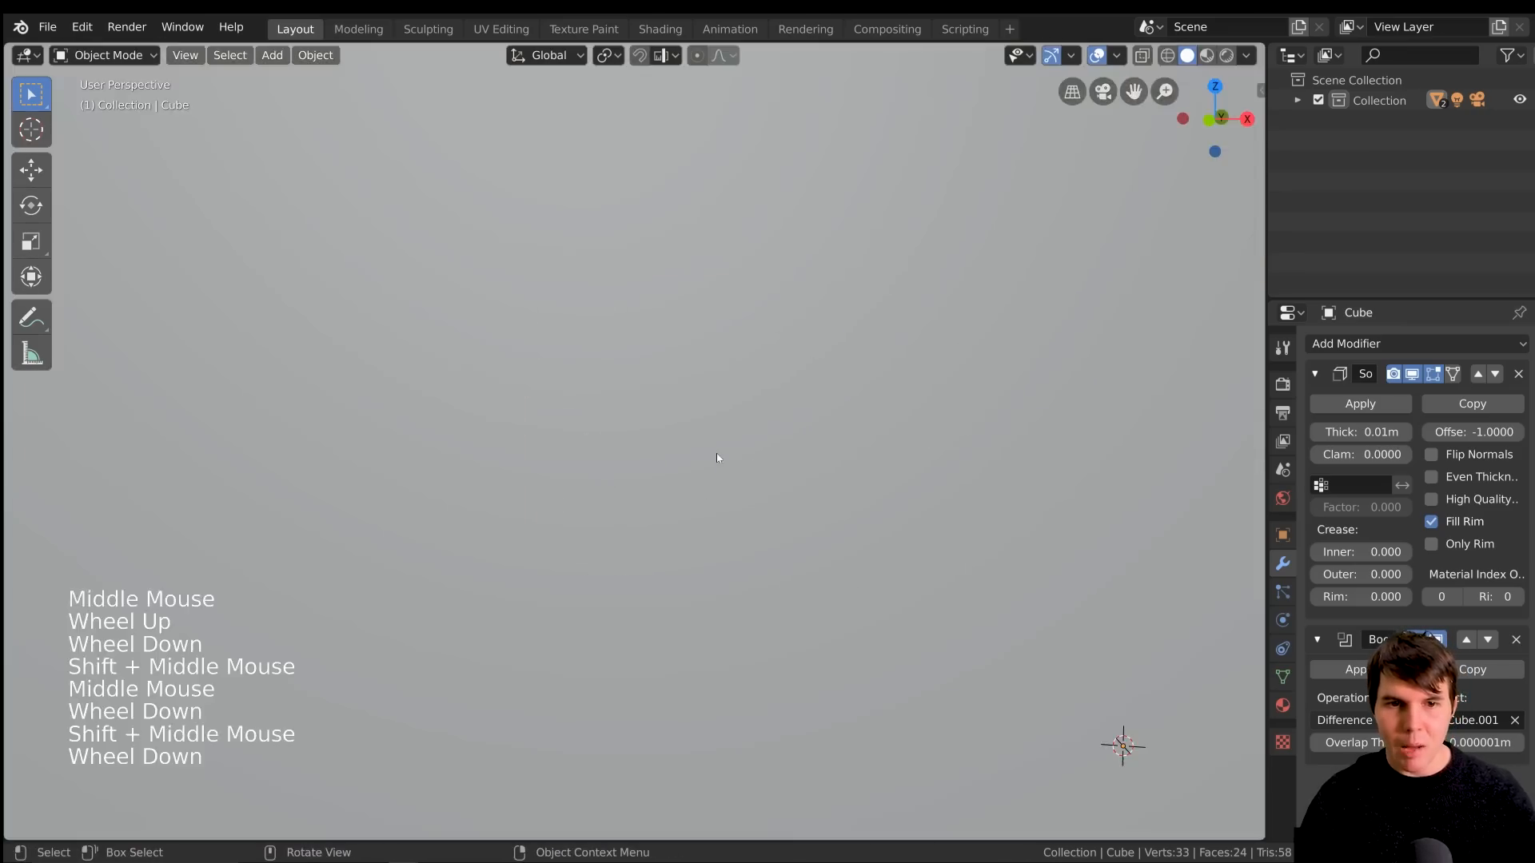
scroll(718, 457, up, 1)
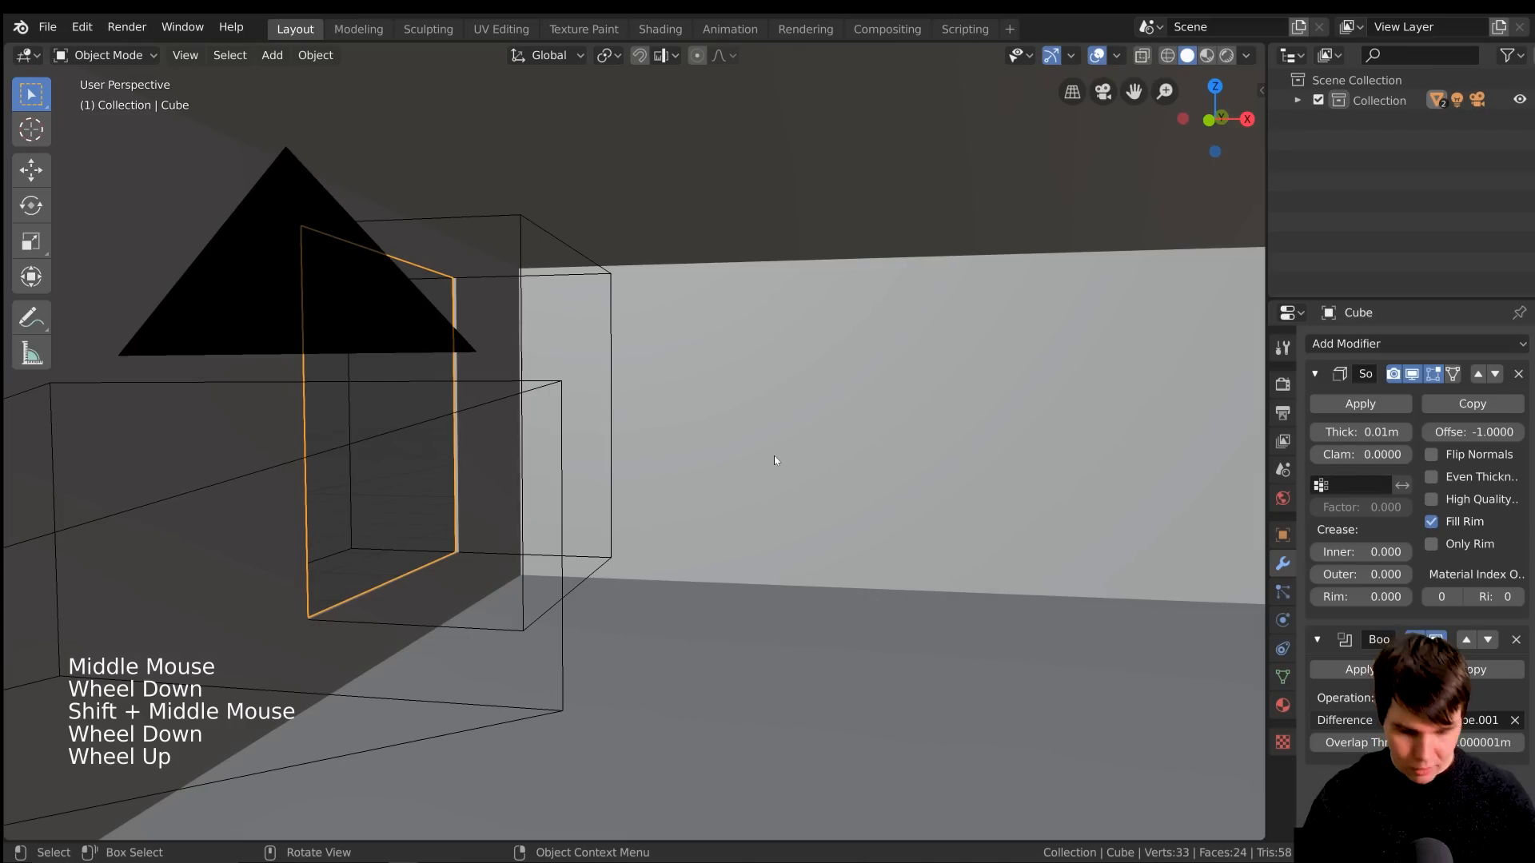
Apply the room box's scale so its scale values become 1.000 on all axes
key(n)
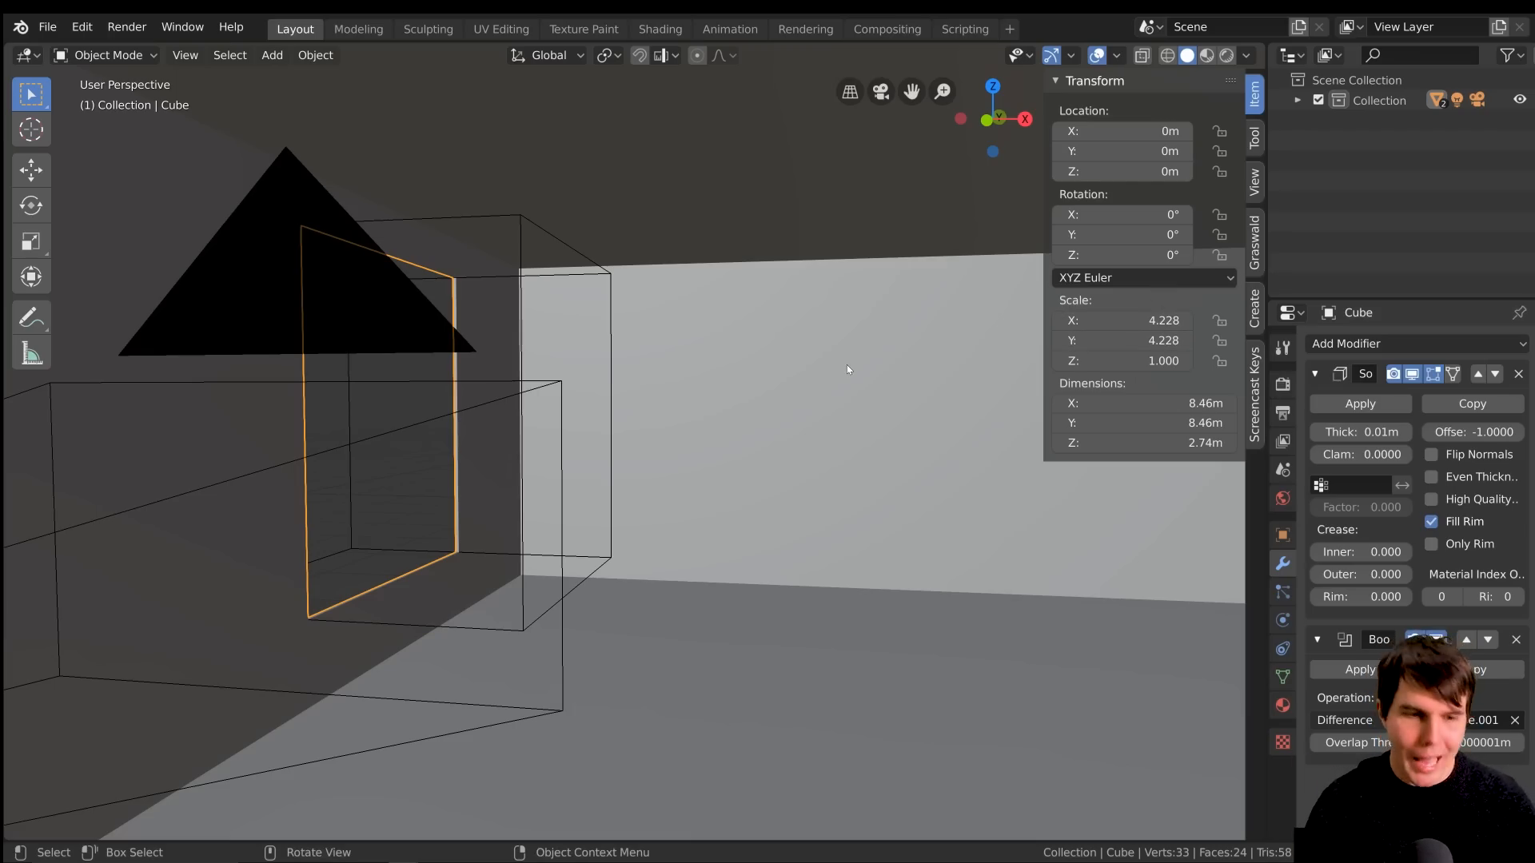
key(ctrl+a)
click(880, 316)
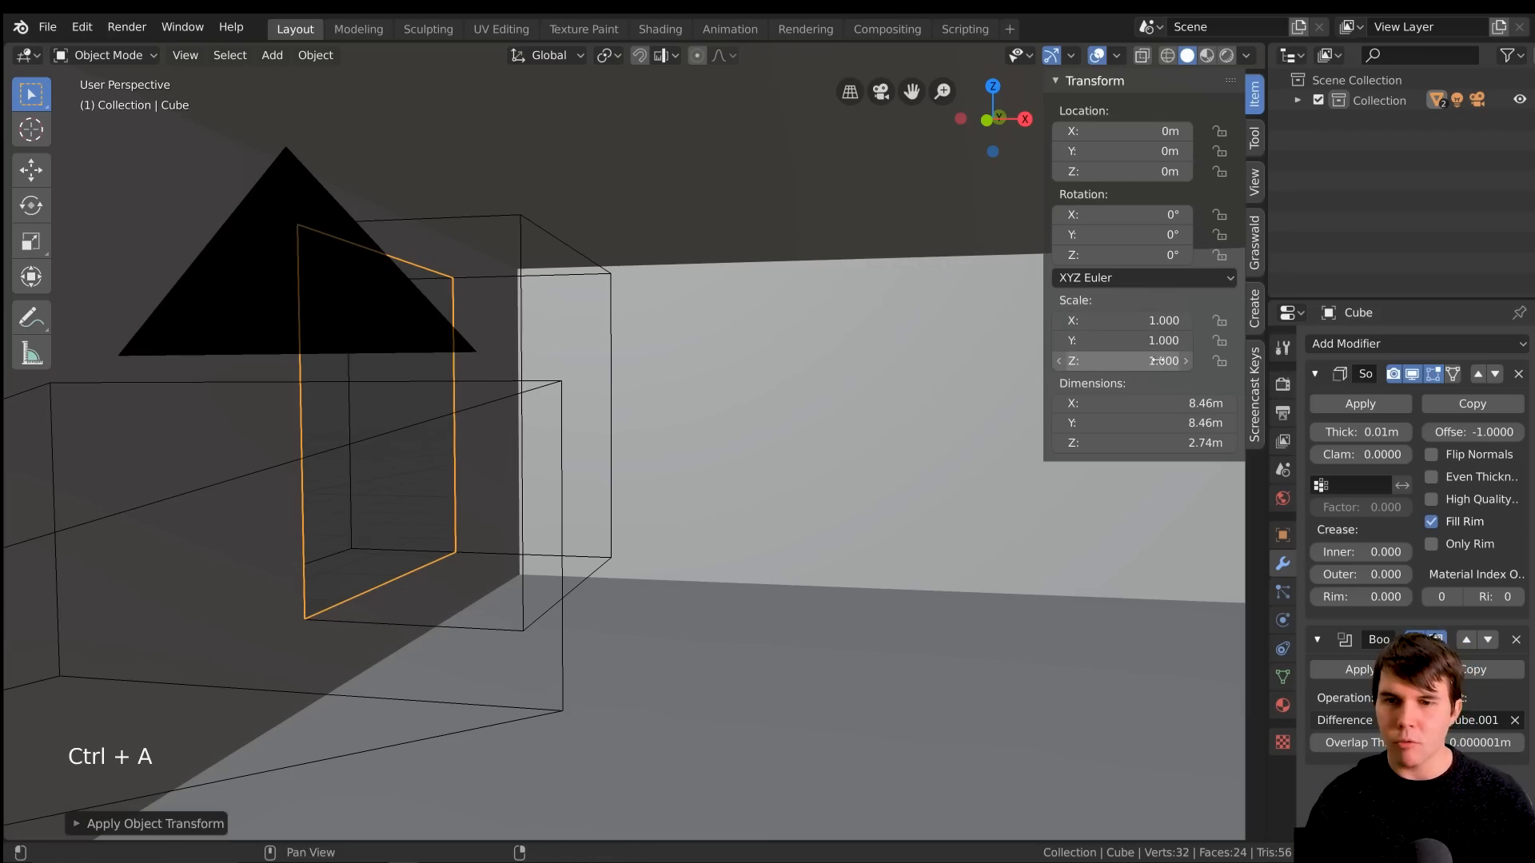
key(n)
Set the room box's Solidify thickness to about 0.161 m and its offset to 1
scroll(464, 451, up, 4)
shift+middle_drag(465, 451, 733, 514)
scroll(543, 190, up, 2)
scroll(736, 499, down, 3)
shift+middle_drag(735, 499, 731, 491)
middle_drag(731, 491, 726, 483)
shift+drag(1357, 432, 1424, 432)
scroll(823, 582, down, 3)
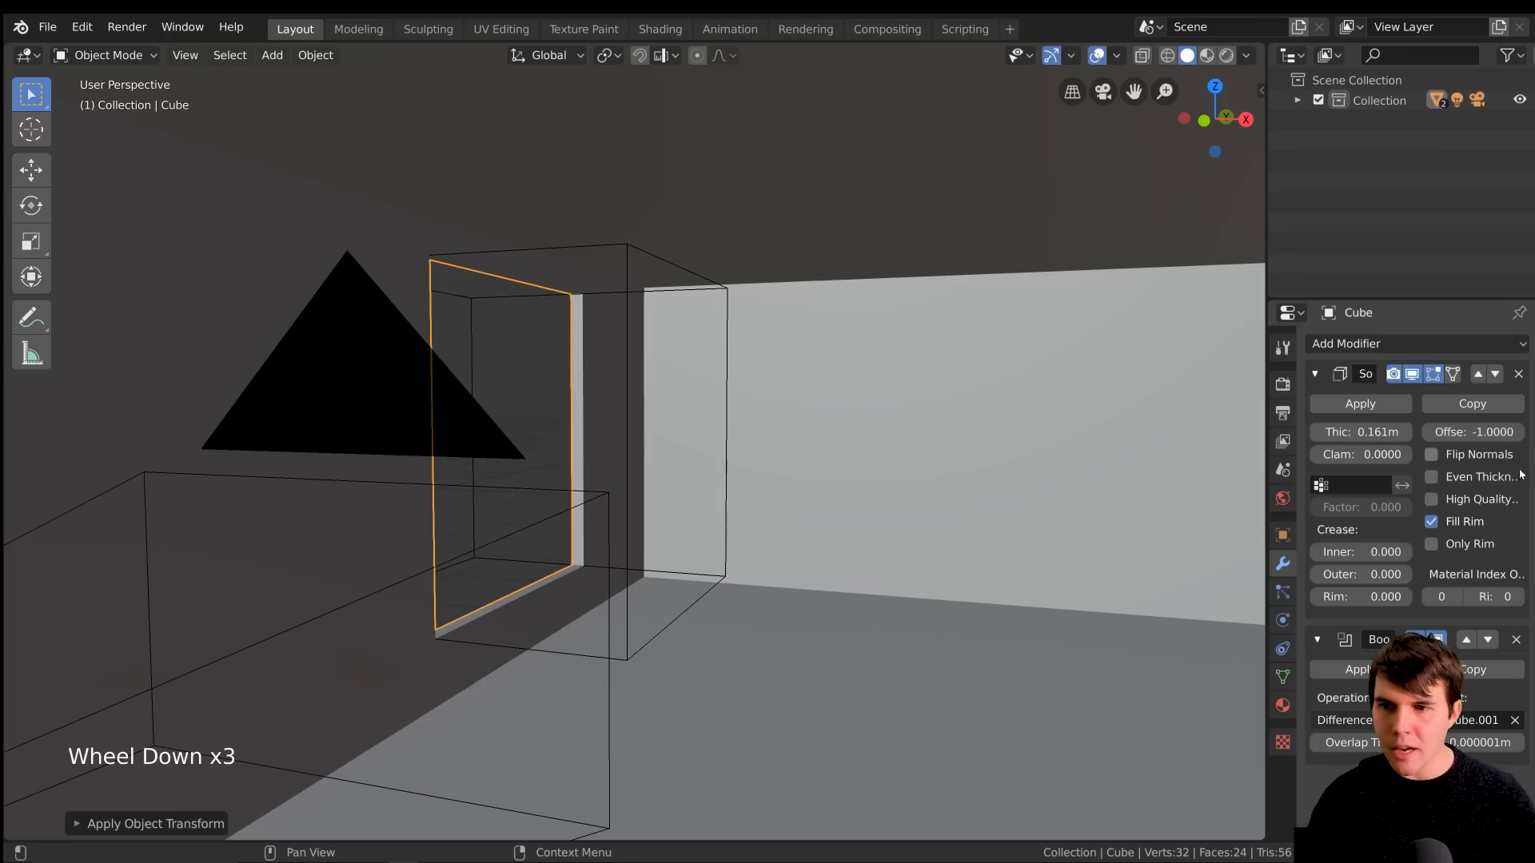
drag(1466, 442, 1519, 436)
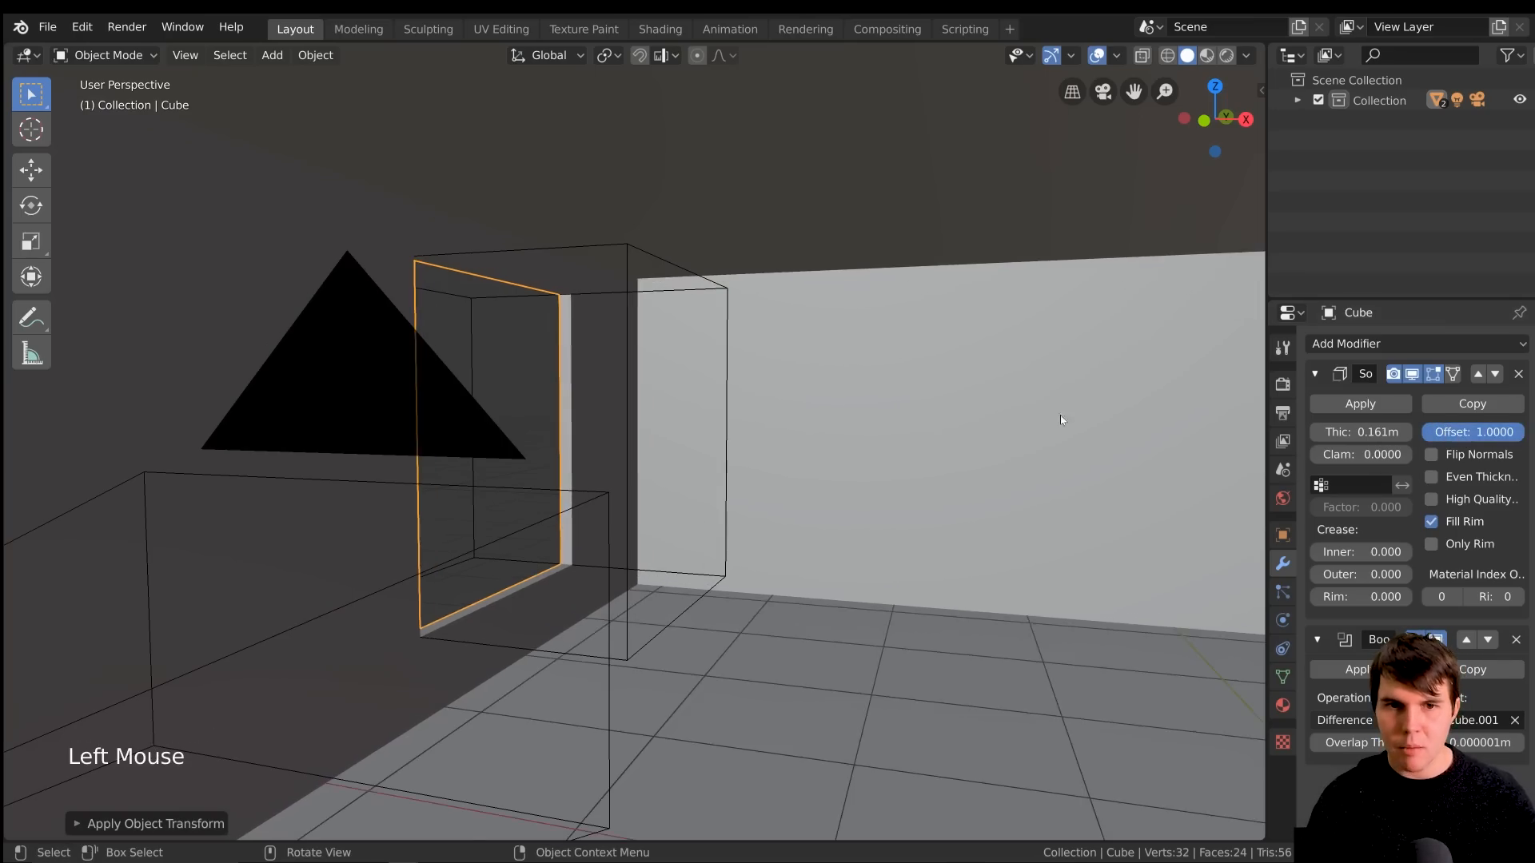
Examine the thickened opening up close, then render a test image from the camera and close it
scroll(553, 284, up, 4)
shift+middle_drag(554, 285, 679, 368)
middle_drag(679, 368, 746, 405)
scroll(712, 404, down, 2)
scroll(732, 374, down, 2)
key(KP_0)
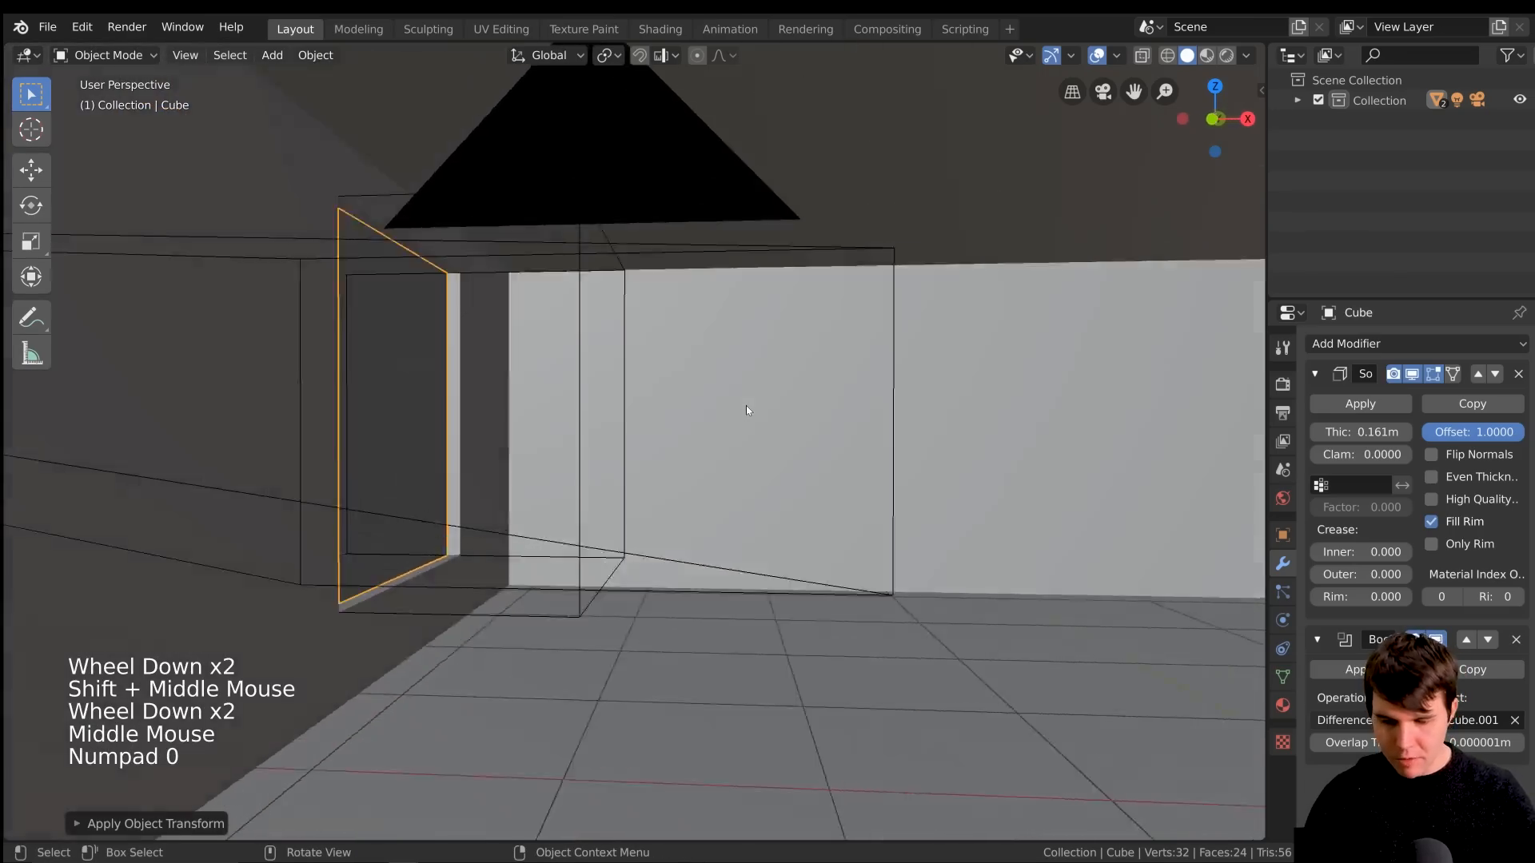
key(F12)
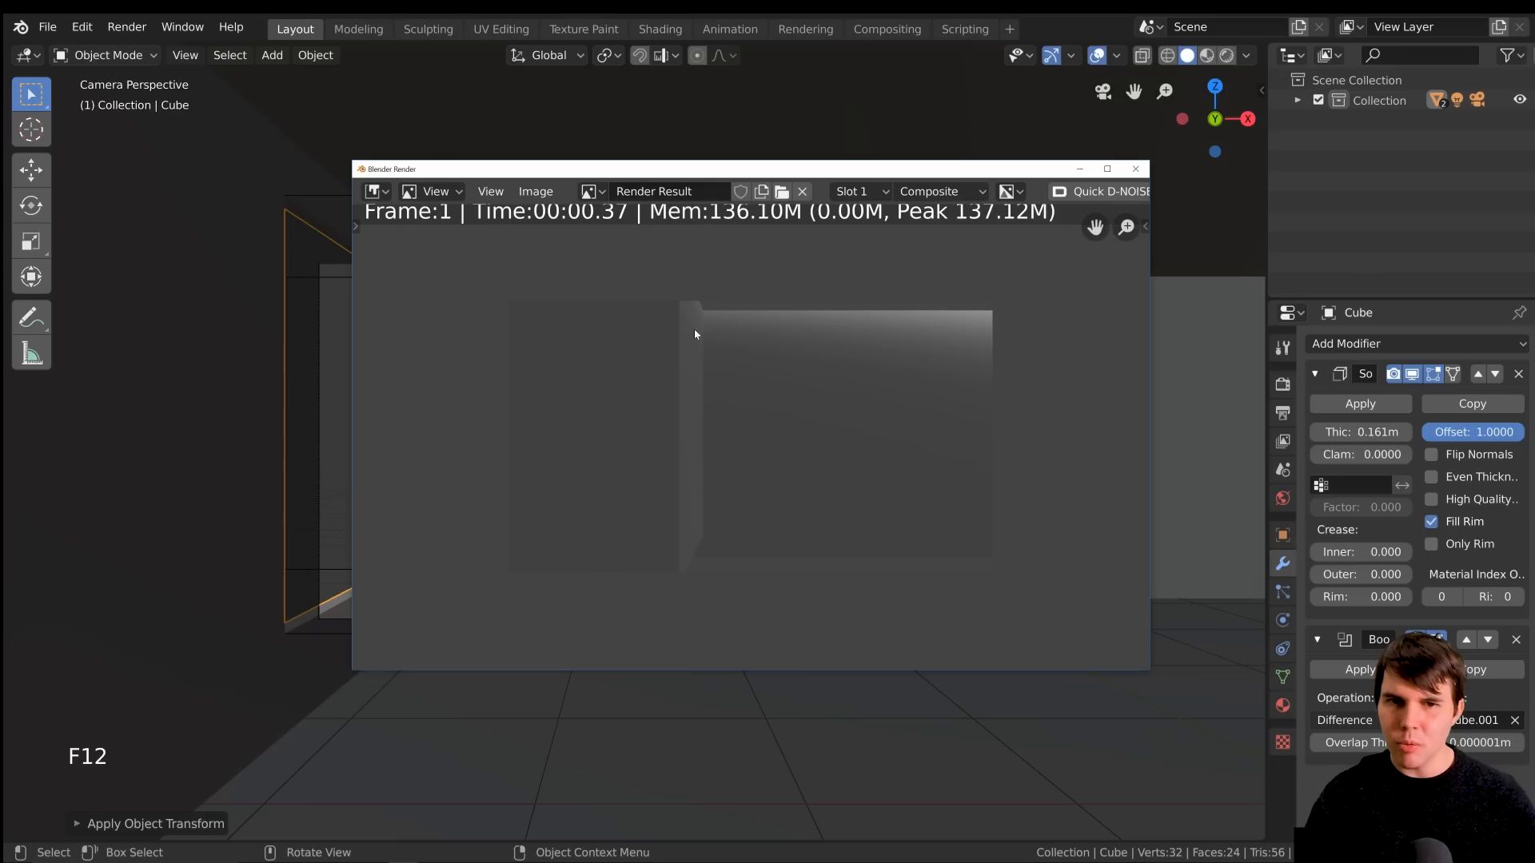
click(1133, 169)
Select the cutter cube and show the render restriction toggles for the collection's objects in the outliner
scroll(521, 406, up, 1)
shift+middle_drag(521, 406, 546, 306)
click(586, 276)
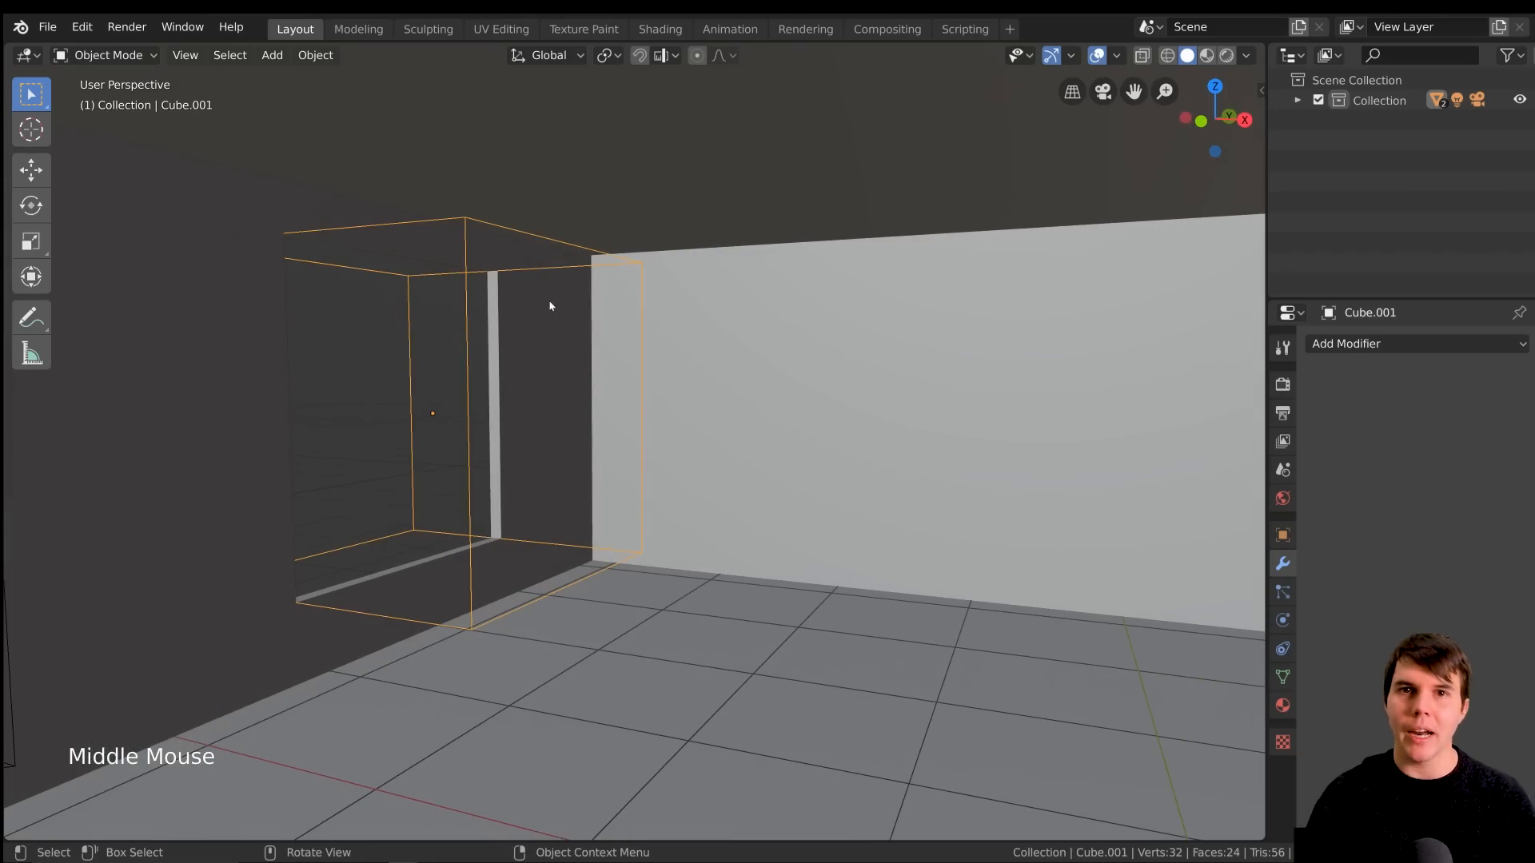
click(1297, 99)
click(1388, 161)
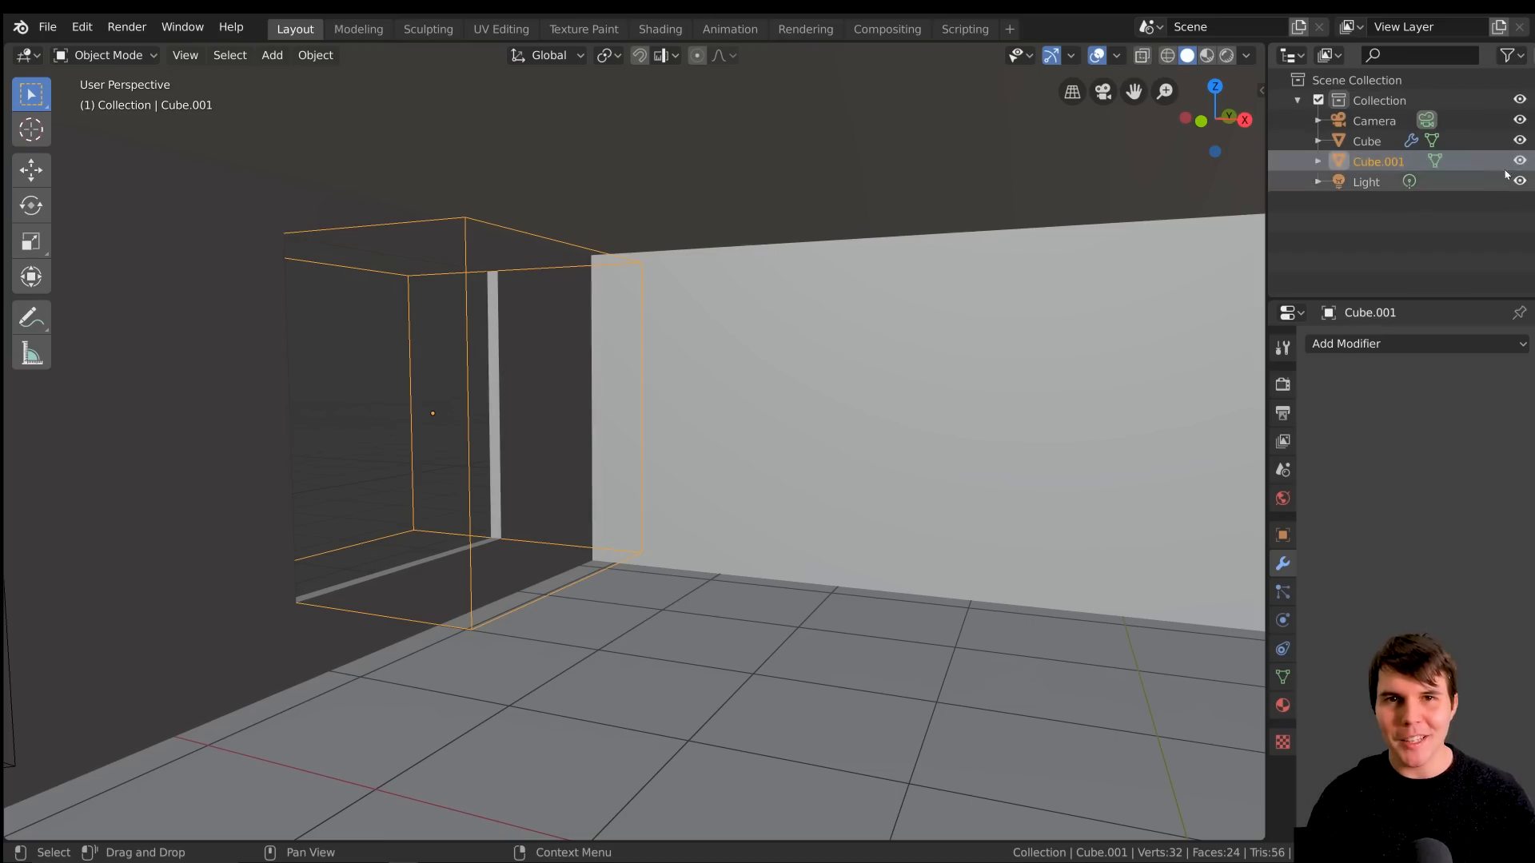
click(1511, 55)
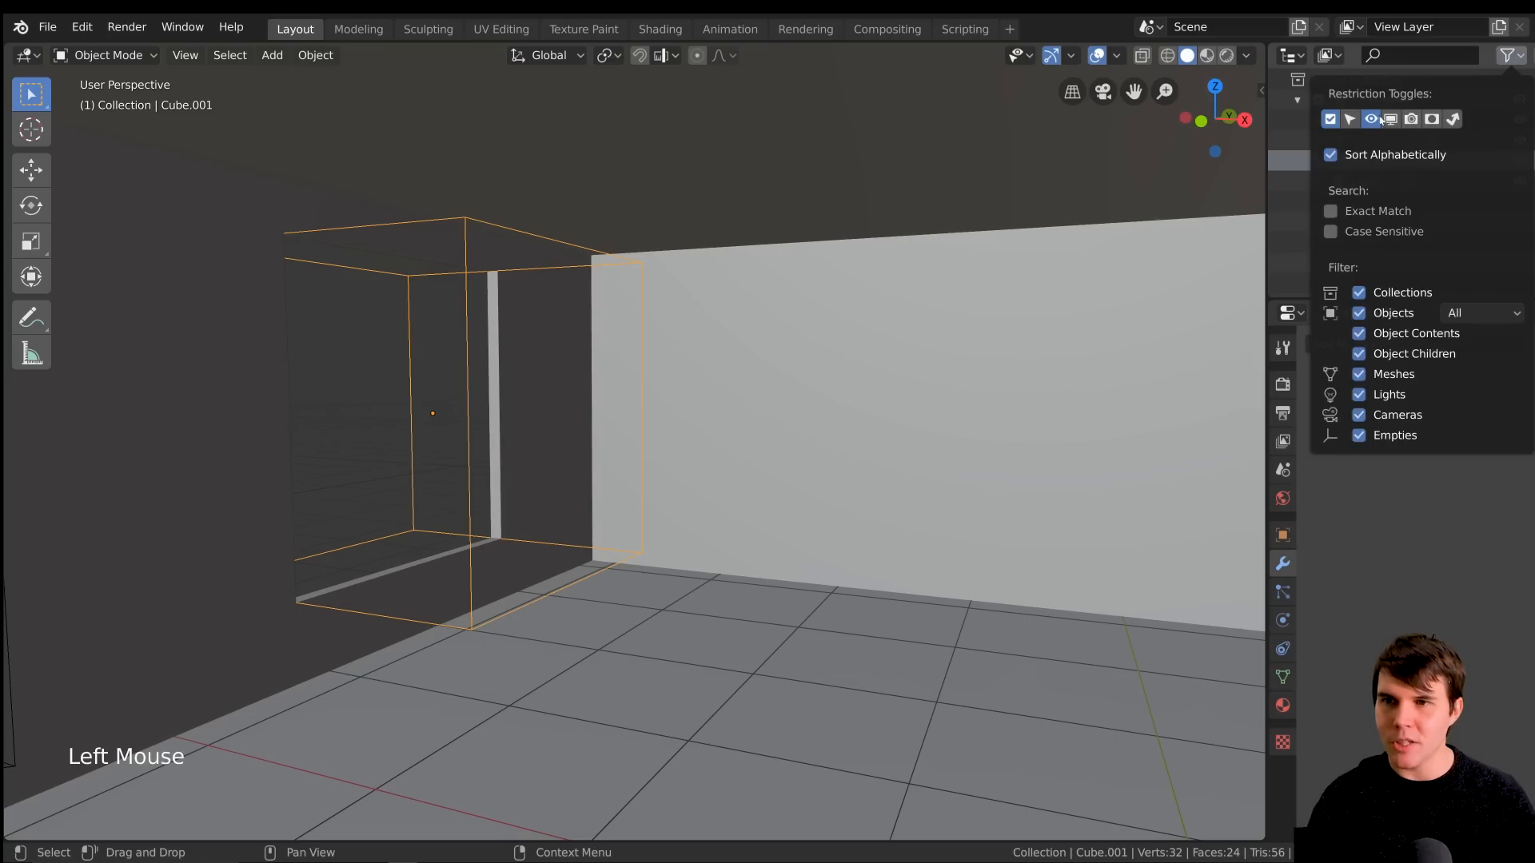
click(1412, 119)
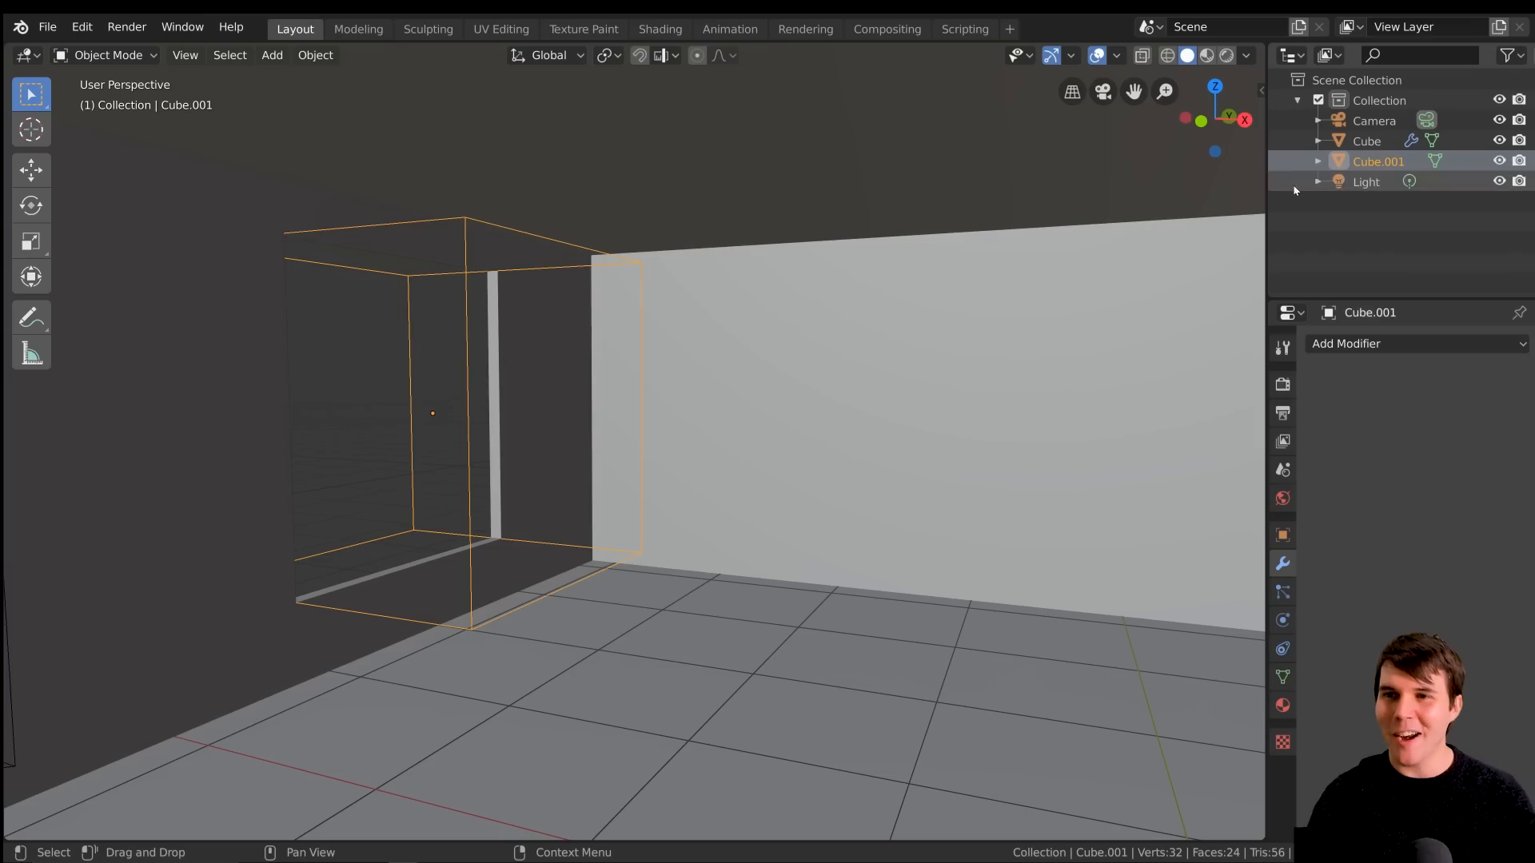
Disable the cutter cube in renders and check the result with a test render
click(1520, 162)
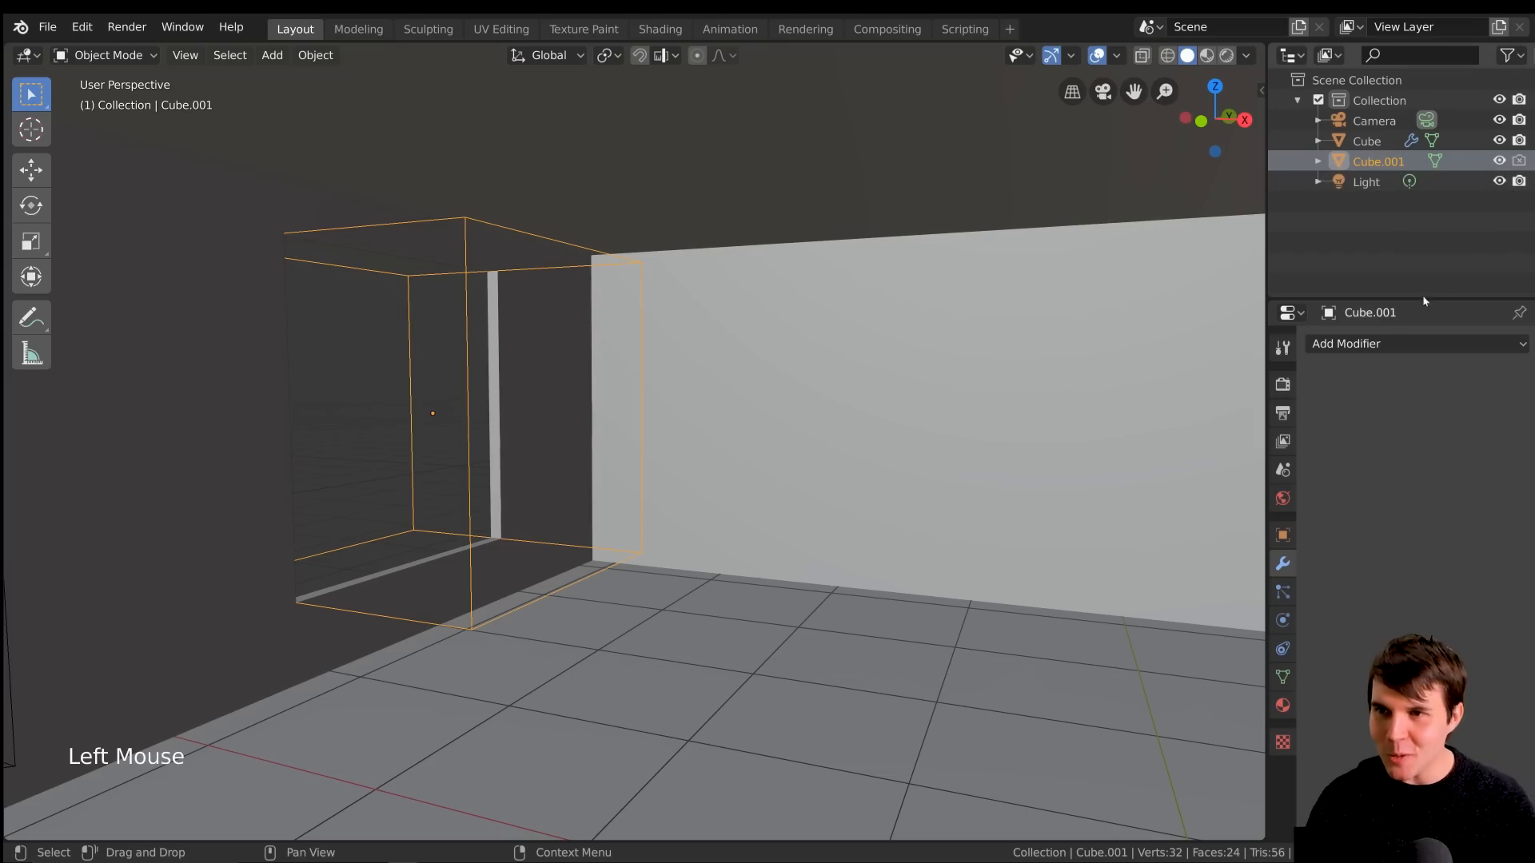
key(F12)
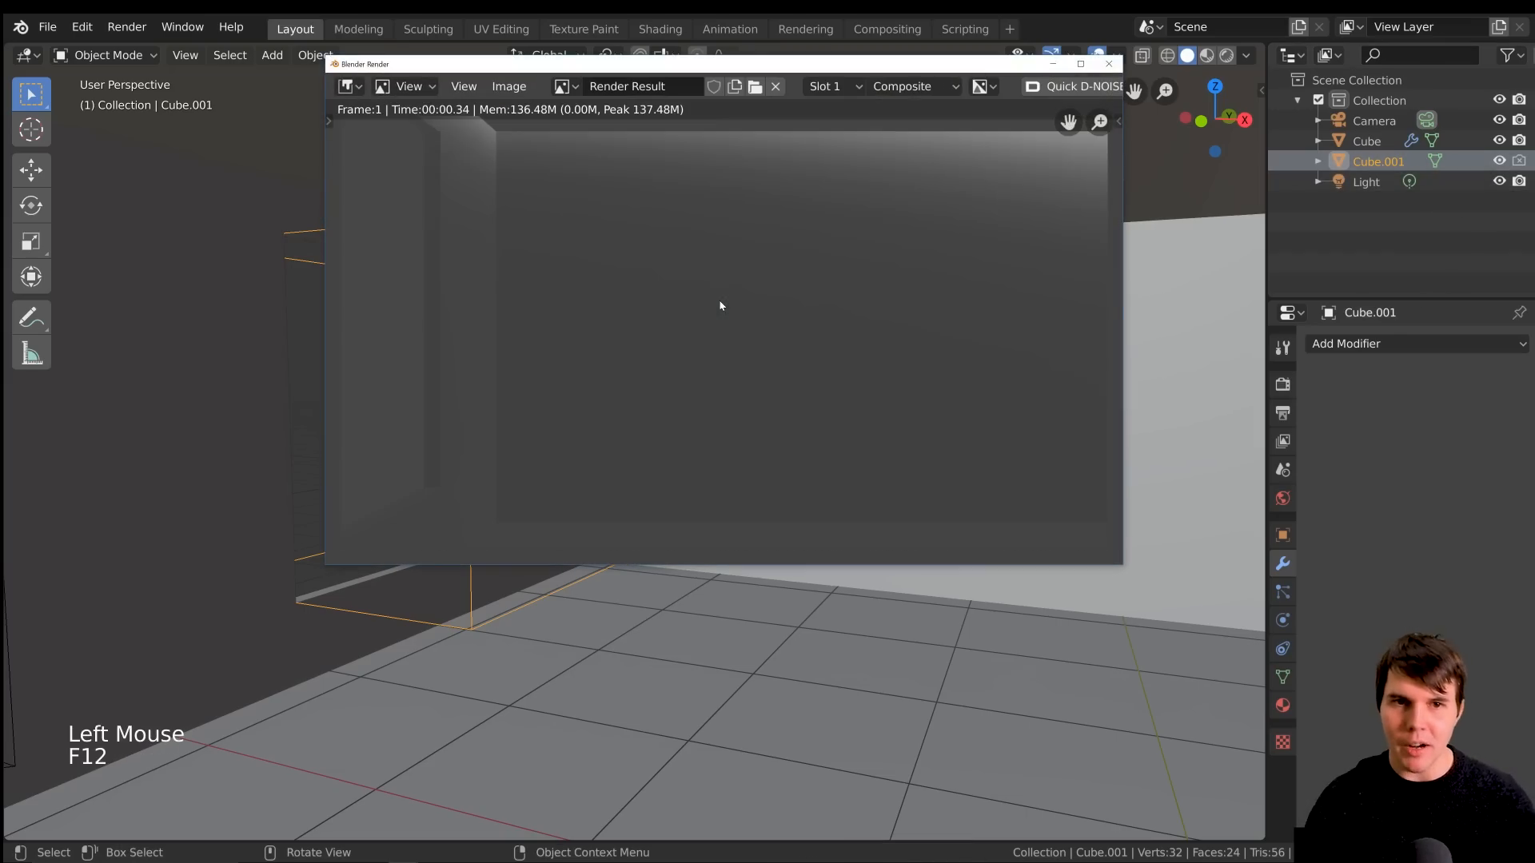
key(Escape)
Look through the camera and move the cutter cube slightly lower in the wall
scroll(775, 433, down, 2)
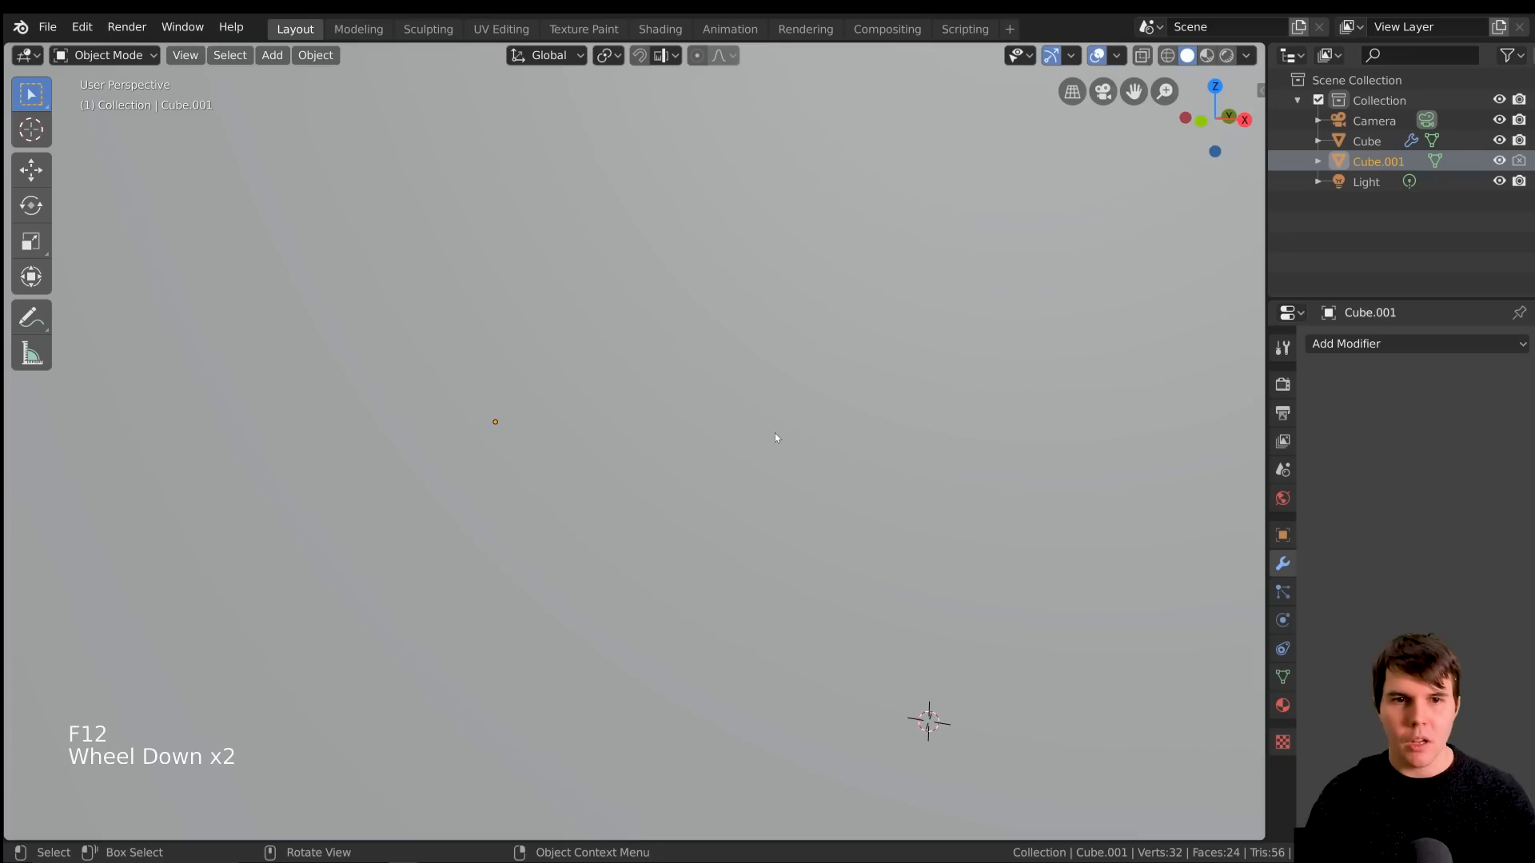
key(KP_2)
key(KP_0)
scroll(775, 433, down, 2)
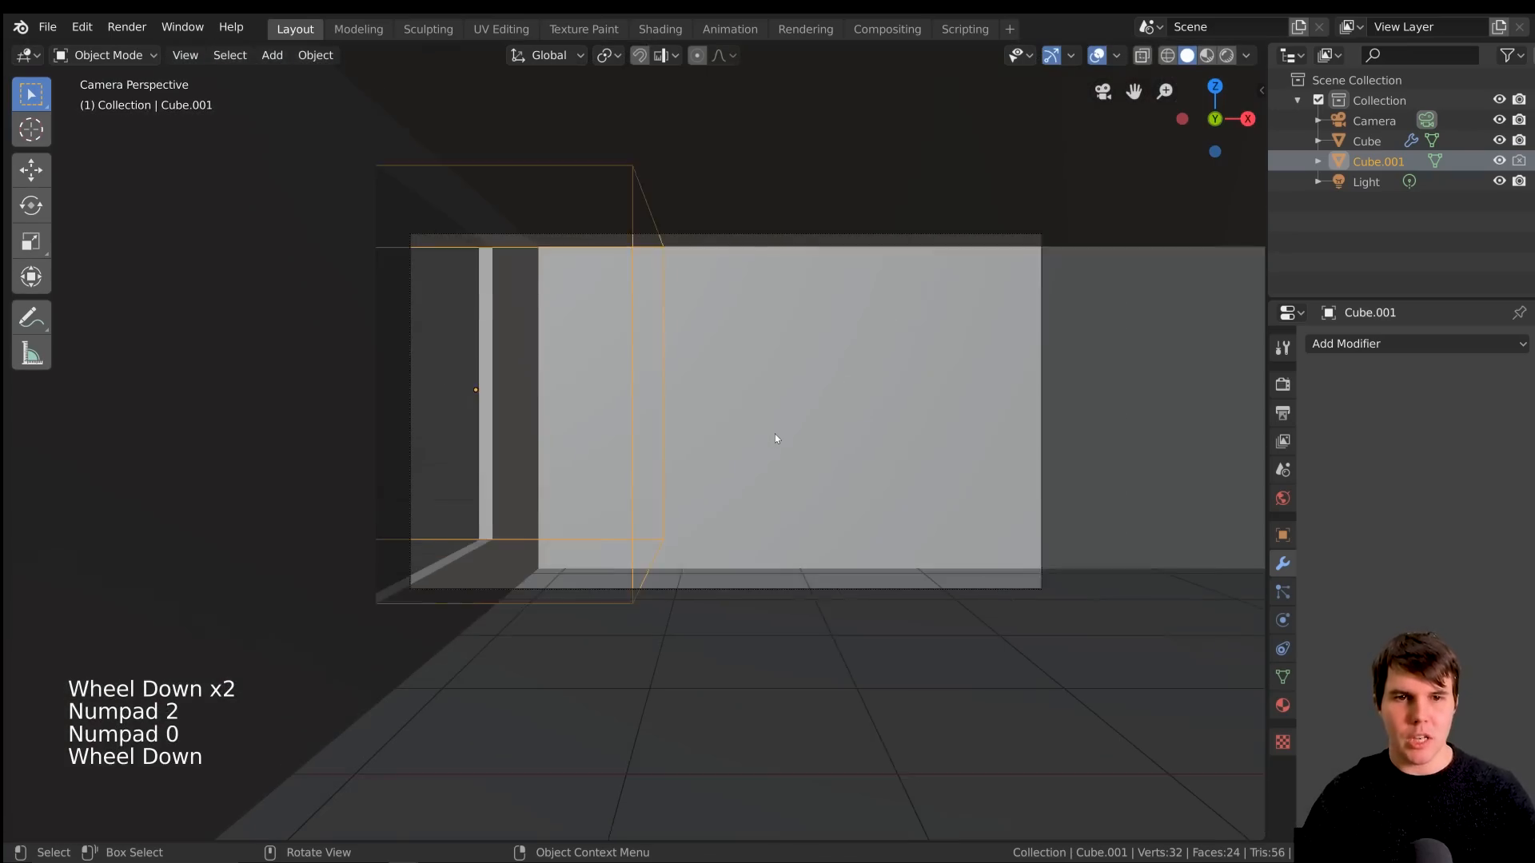
key(g)
key(g)
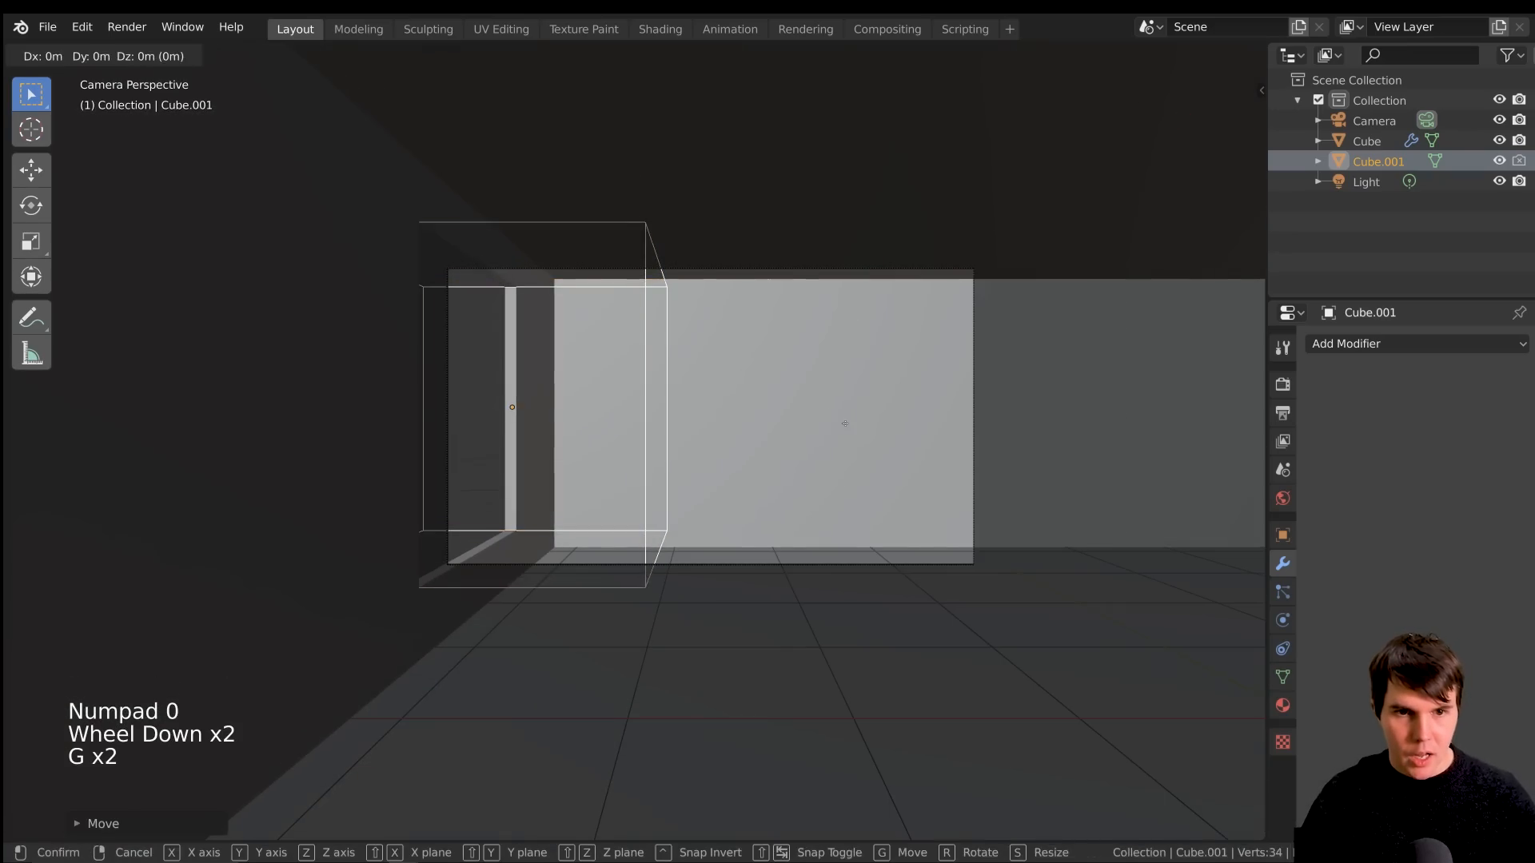
click(833, 480)
scroll(752, 424, up, 2)
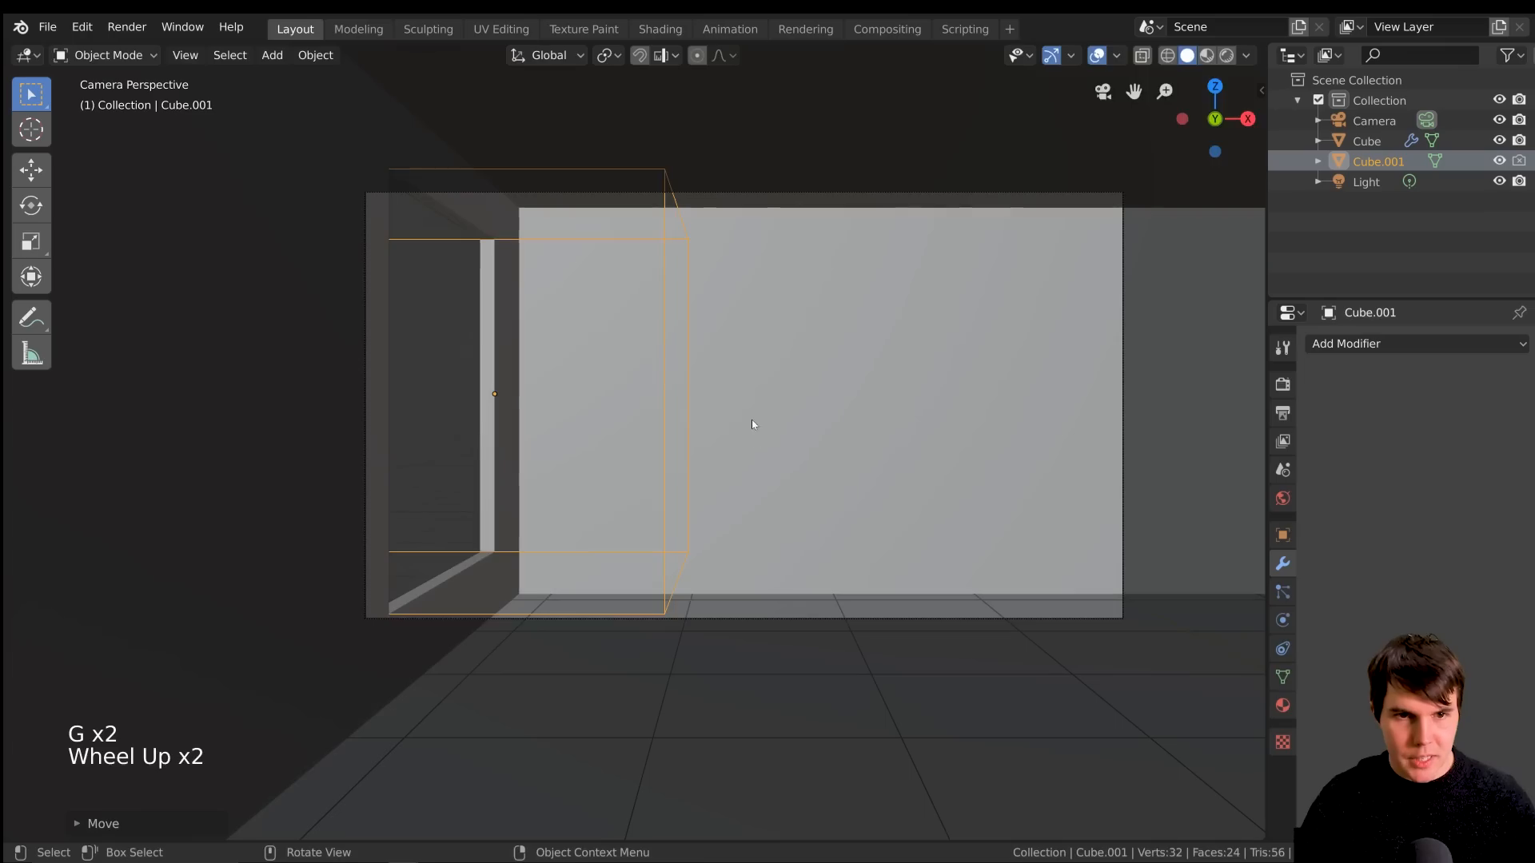
Stretch the cutter cube along Z and lower it along Z to make the window opening taller
key(s)
key(z)
click(795, 419)
key(g)
key(z)
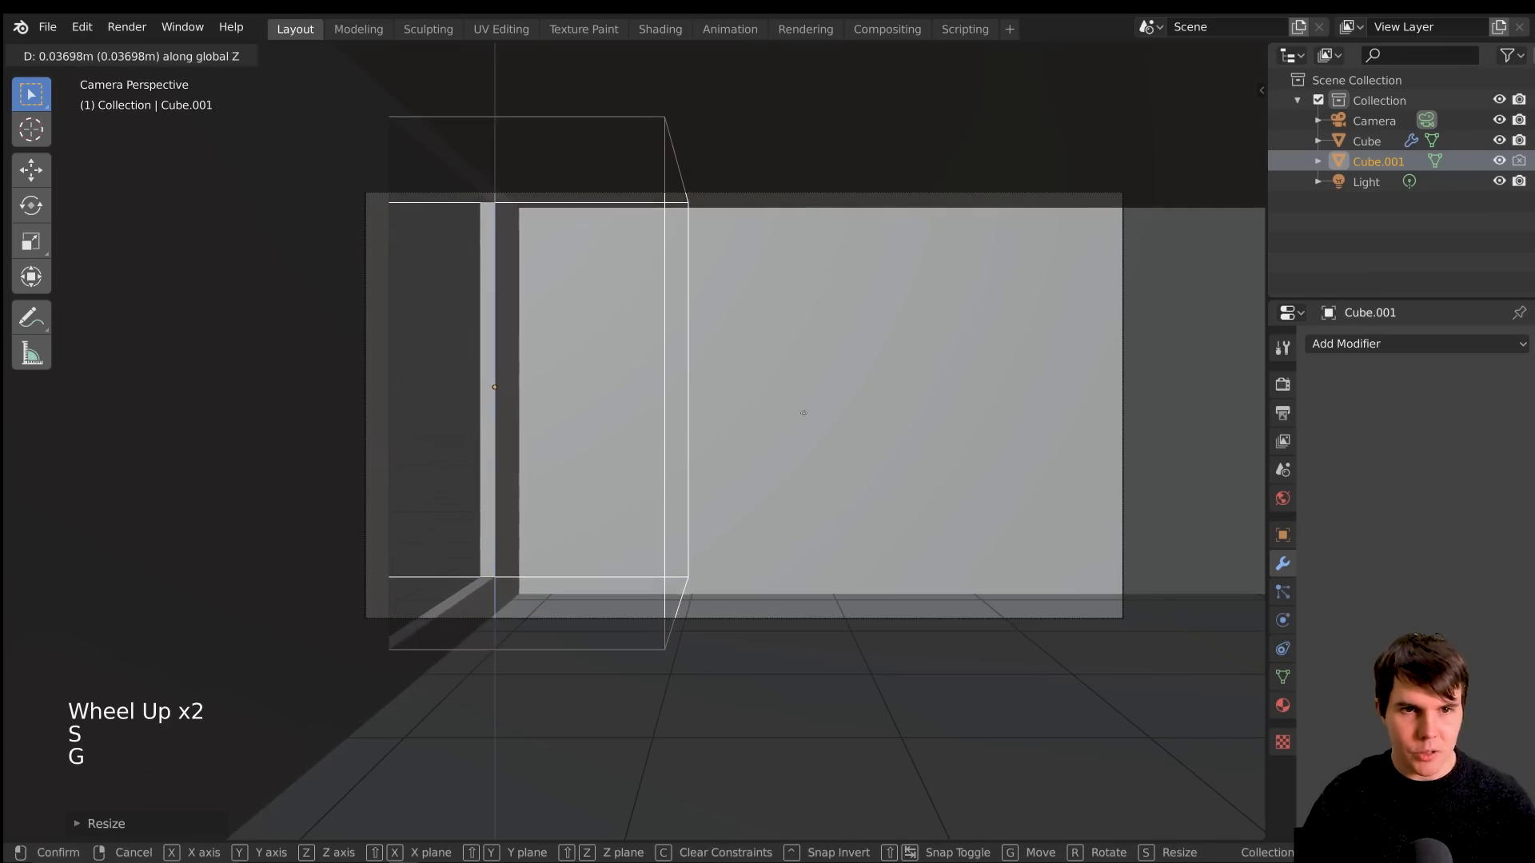
click(806, 444)
Shift the cutter cube along the global Y axis and check the opening from inside the room
key(g)
key(y)
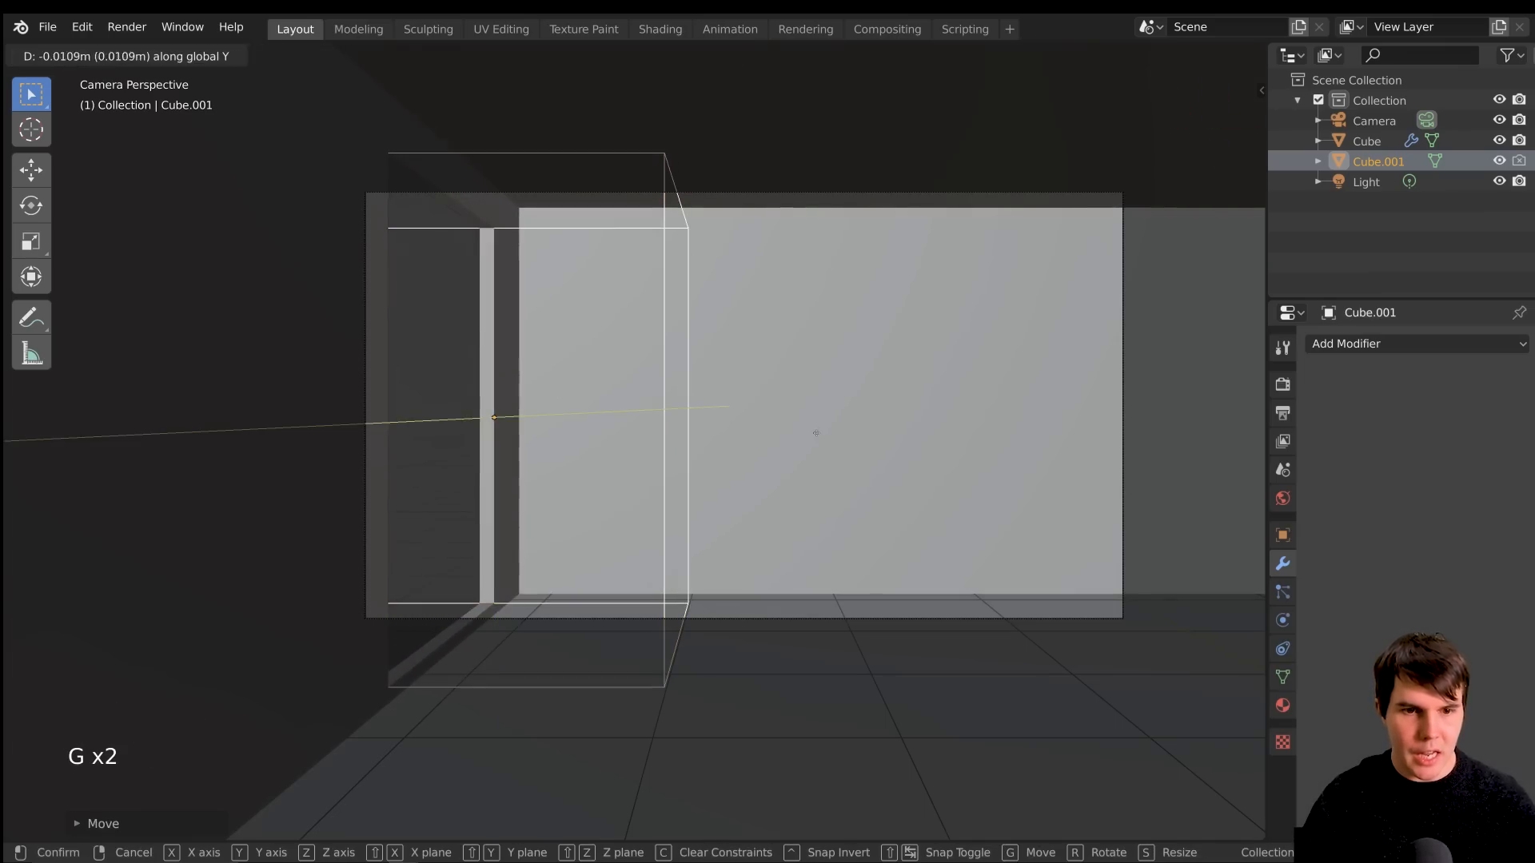
click(814, 507)
middle_drag(822, 497, 835, 462)
scroll(836, 462, down, 3)
scroll(835, 462, up, 2)
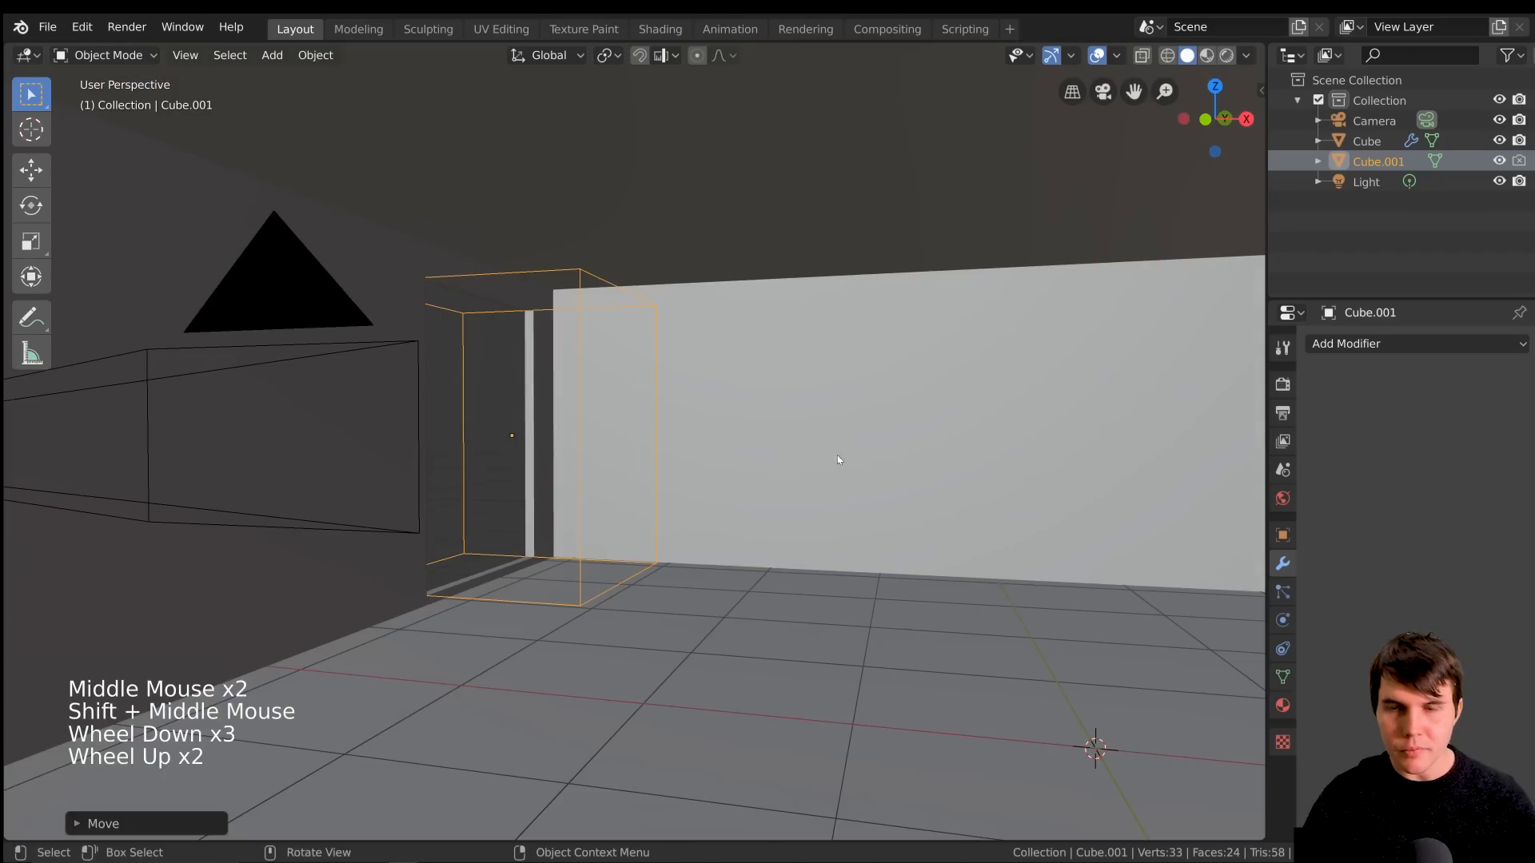
Switch the viewport to rendered shading and select the scene's light
key(z)
mouse_move(927, 214)
middle_down()
mouse_move(890, 294)
mouse_move(849, 296)
mouse_move(910, 301)
mouse_move(888, 302)
middle_up()
scroll(888, 300, down, 1)
scroll(887, 300, up, 1)
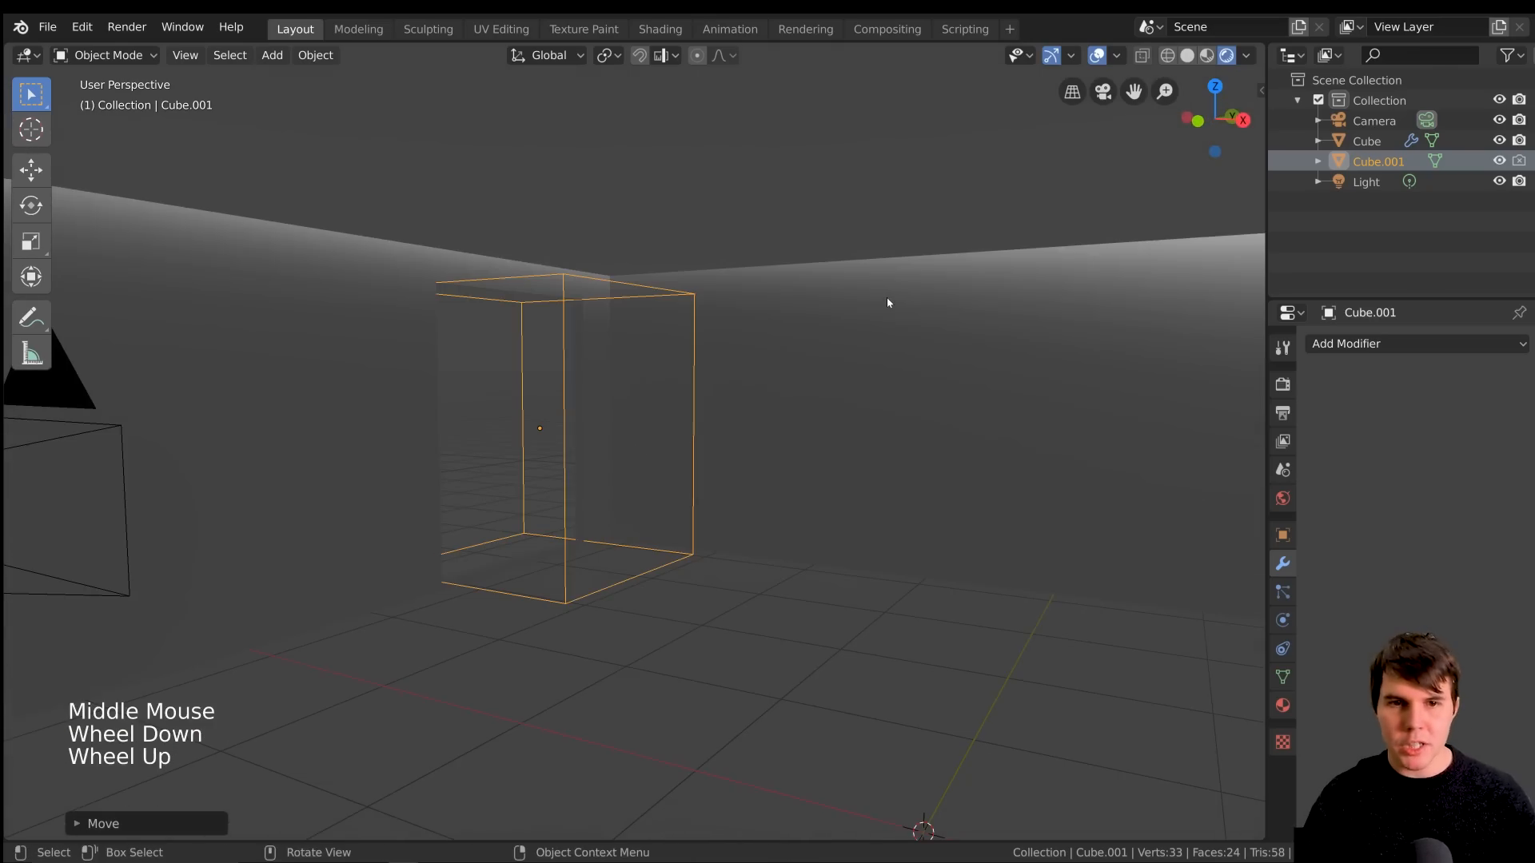
click(1366, 181)
scroll(898, 353, down, 3)
middle_drag(898, 353, 959, 369)
scroll(889, 374, down, 6)
Move the light outside the window opening to about X -7.85 m, Y 2.50 m, Z 3.07 m
key(g)
click(567, 388)
middle_drag(567, 387, 620, 397)
key(g)
scroll(697, 443, up, 5)
key(g)
key(g)
key(y)
click(780, 468)
Examine how the light falls through the window opening onto the floor and far wall
scroll(752, 464, up, 6)
scroll(638, 453, down, 1)
scroll(630, 397, down, 1)
scroll(628, 398, up, 1)
scroll(629, 397, down, 1)
scroll(571, 290, up, 1)
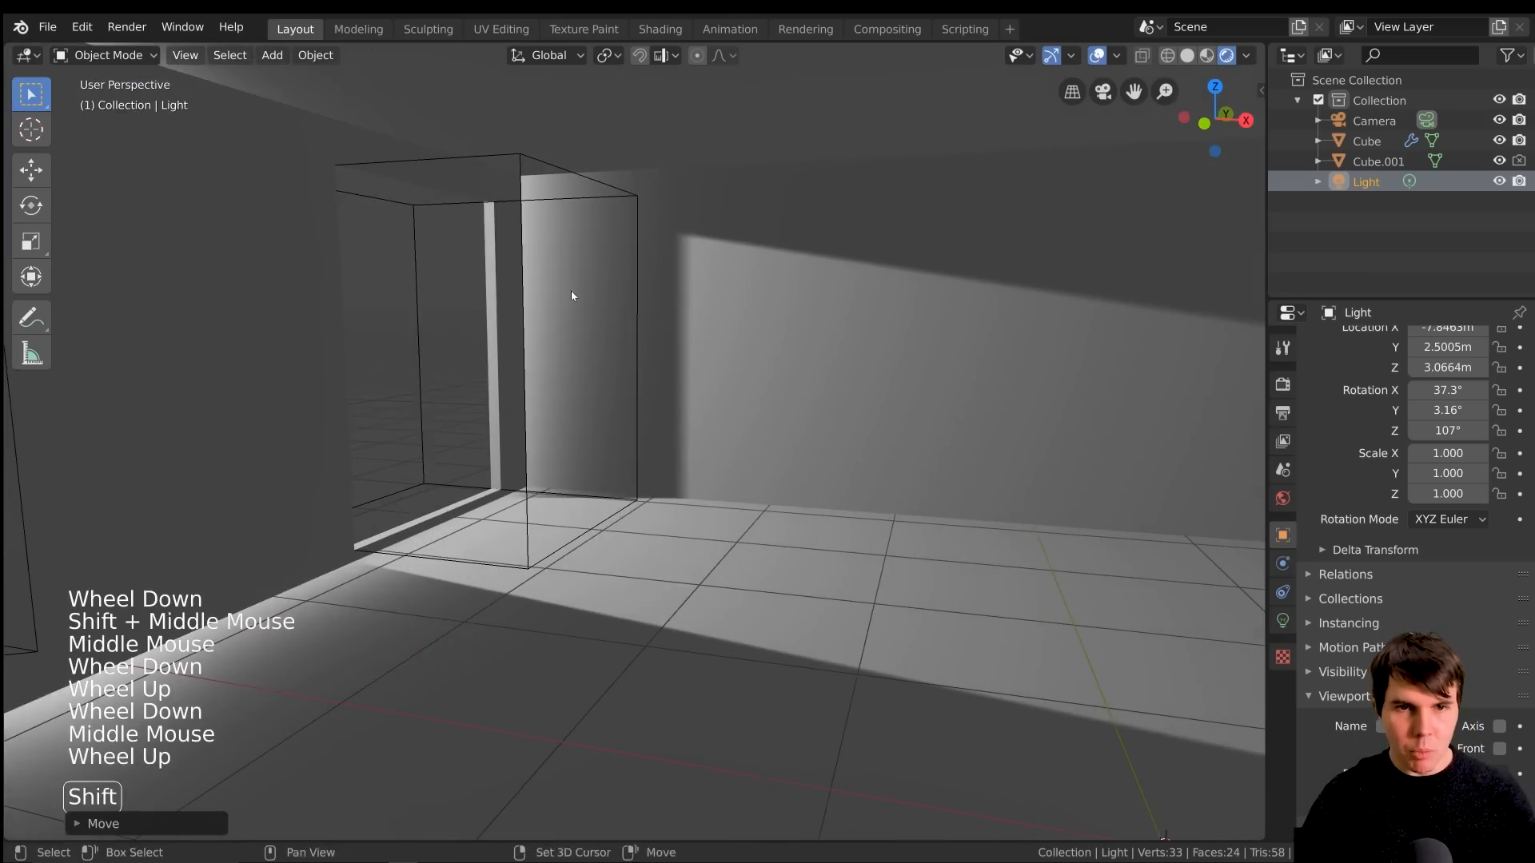
shift+middle_drag(571, 290, 674, 383)
scroll(674, 382, up, 5)
scroll(589, 116, down, 1)
shift+middle_drag(589, 117, 894, 247)
scroll(887, 319, down, 1)
scroll(887, 319, down, 1)
middle_drag(887, 319, 829, 397)
scroll(867, 333, down, 1)
scroll(846, 408, up, 2)
scroll(712, 363, down, 2)
shift+middle_drag(712, 363, 765, 338)
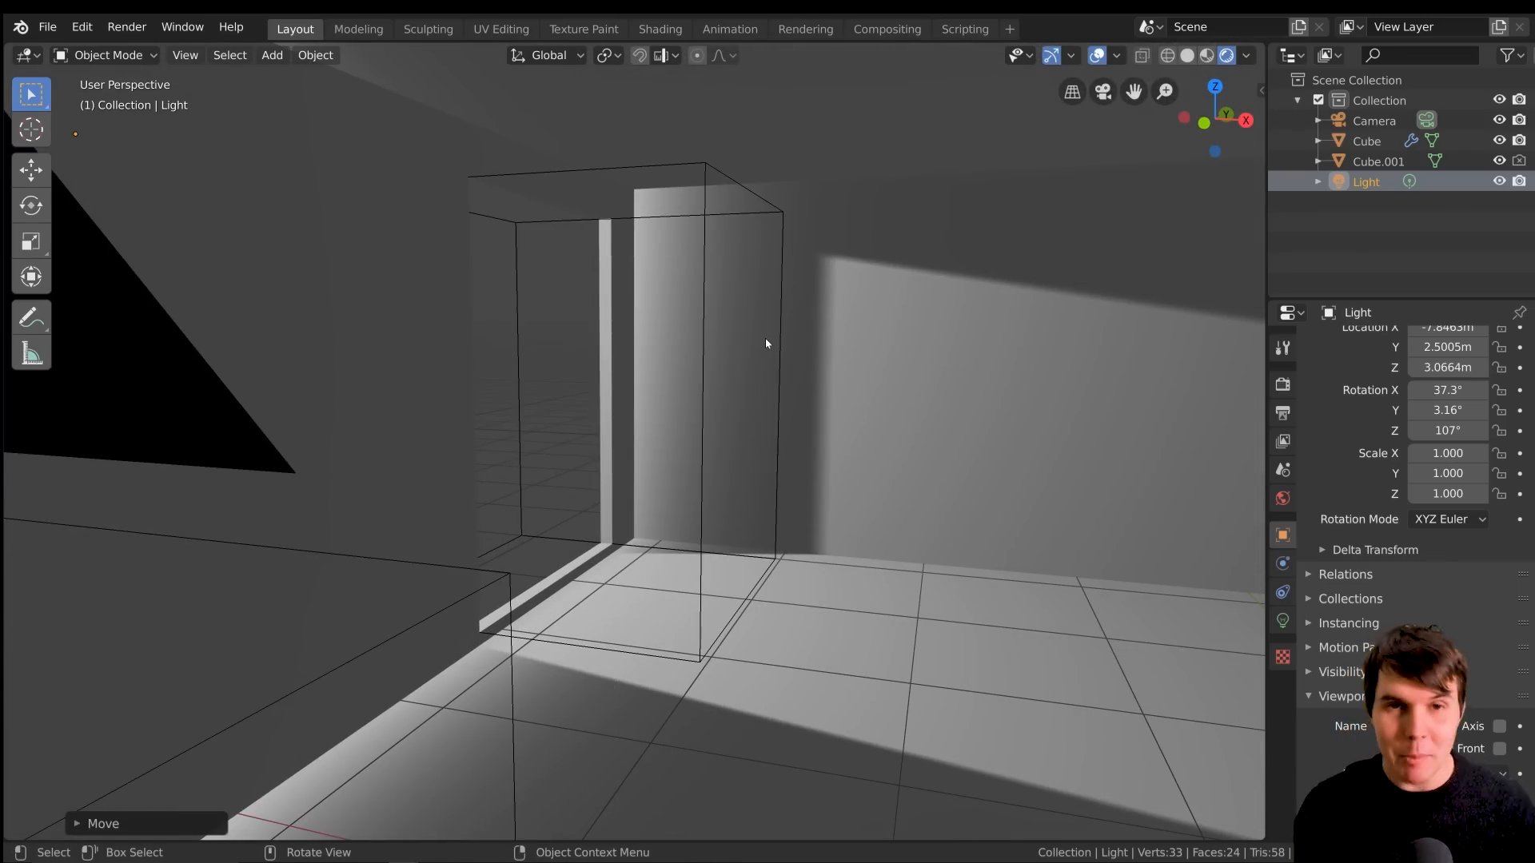
Enlarge the properties editor and open the light's shadow settings
click(1365, 301)
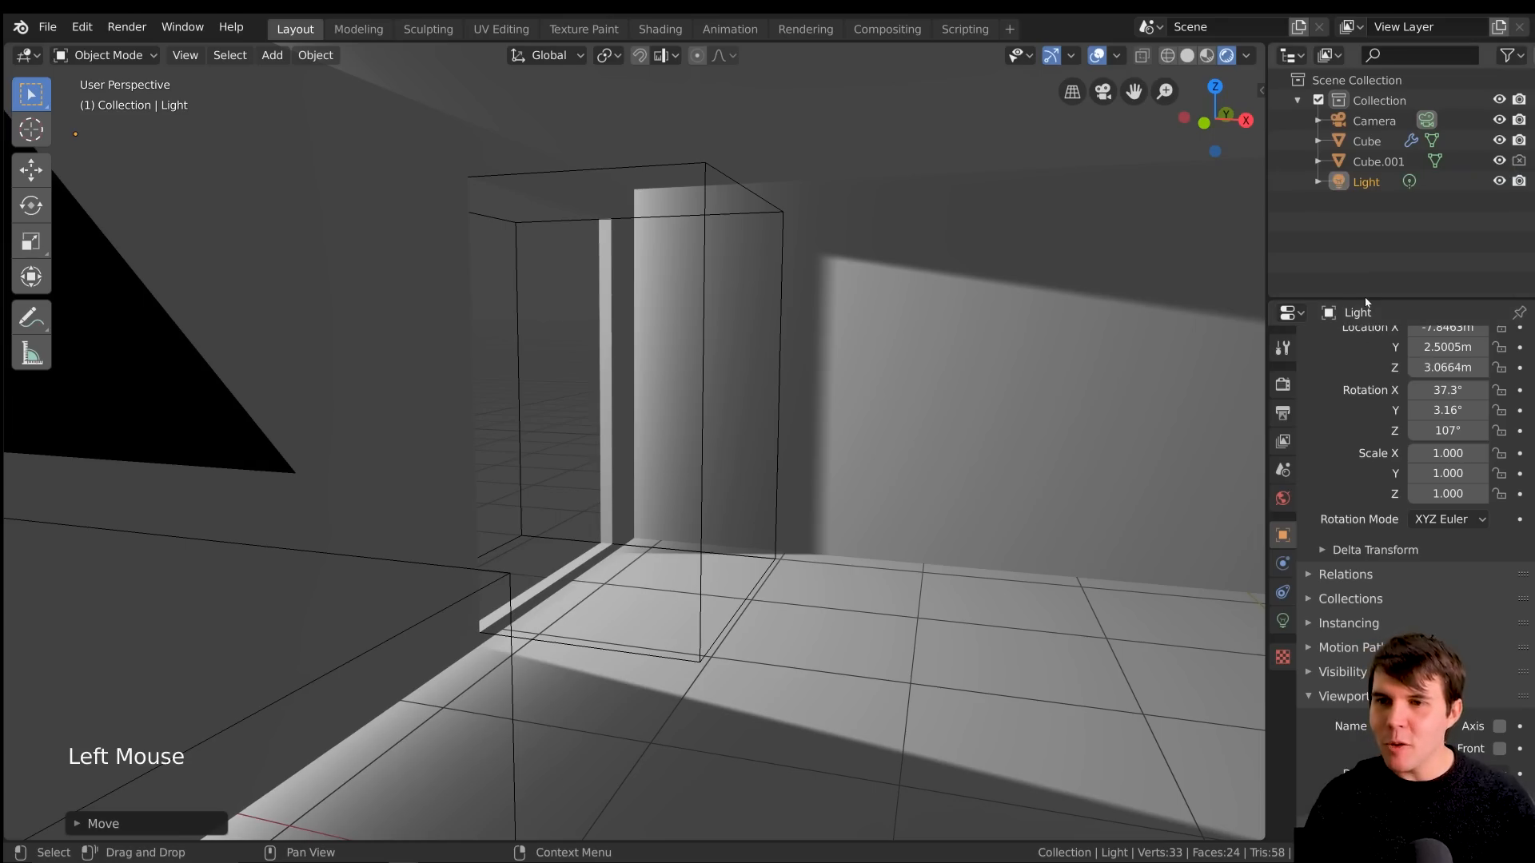
drag(1368, 297, 1369, 227)
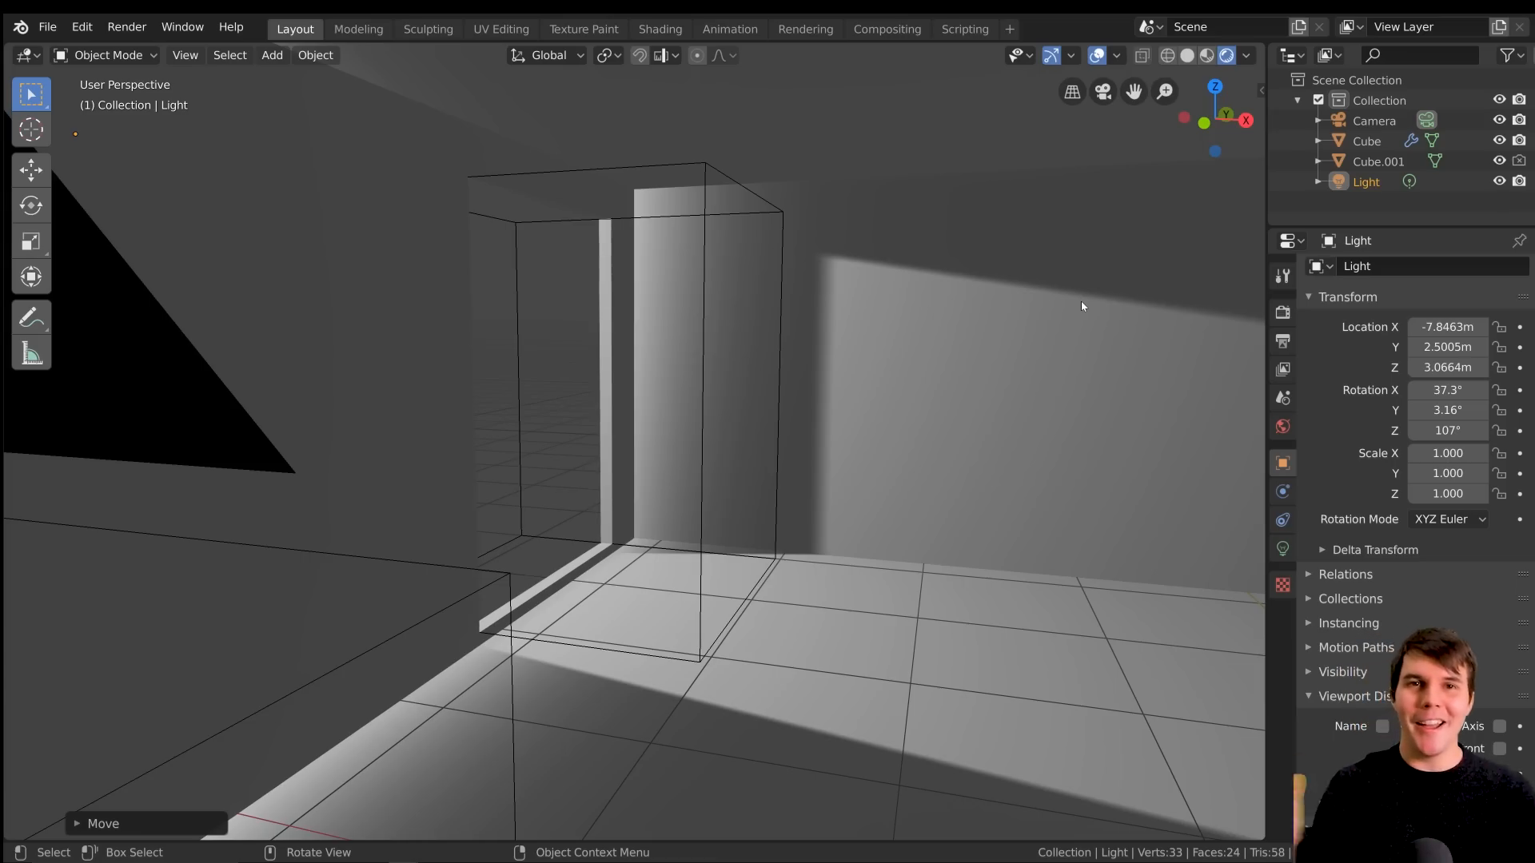
scroll(715, 334, up, 2)
mouse_move(715, 334)
middle_down()
mouse_move(648, 326)
mouse_move(706, 335)
middle_up()
scroll(706, 335, down, 2)
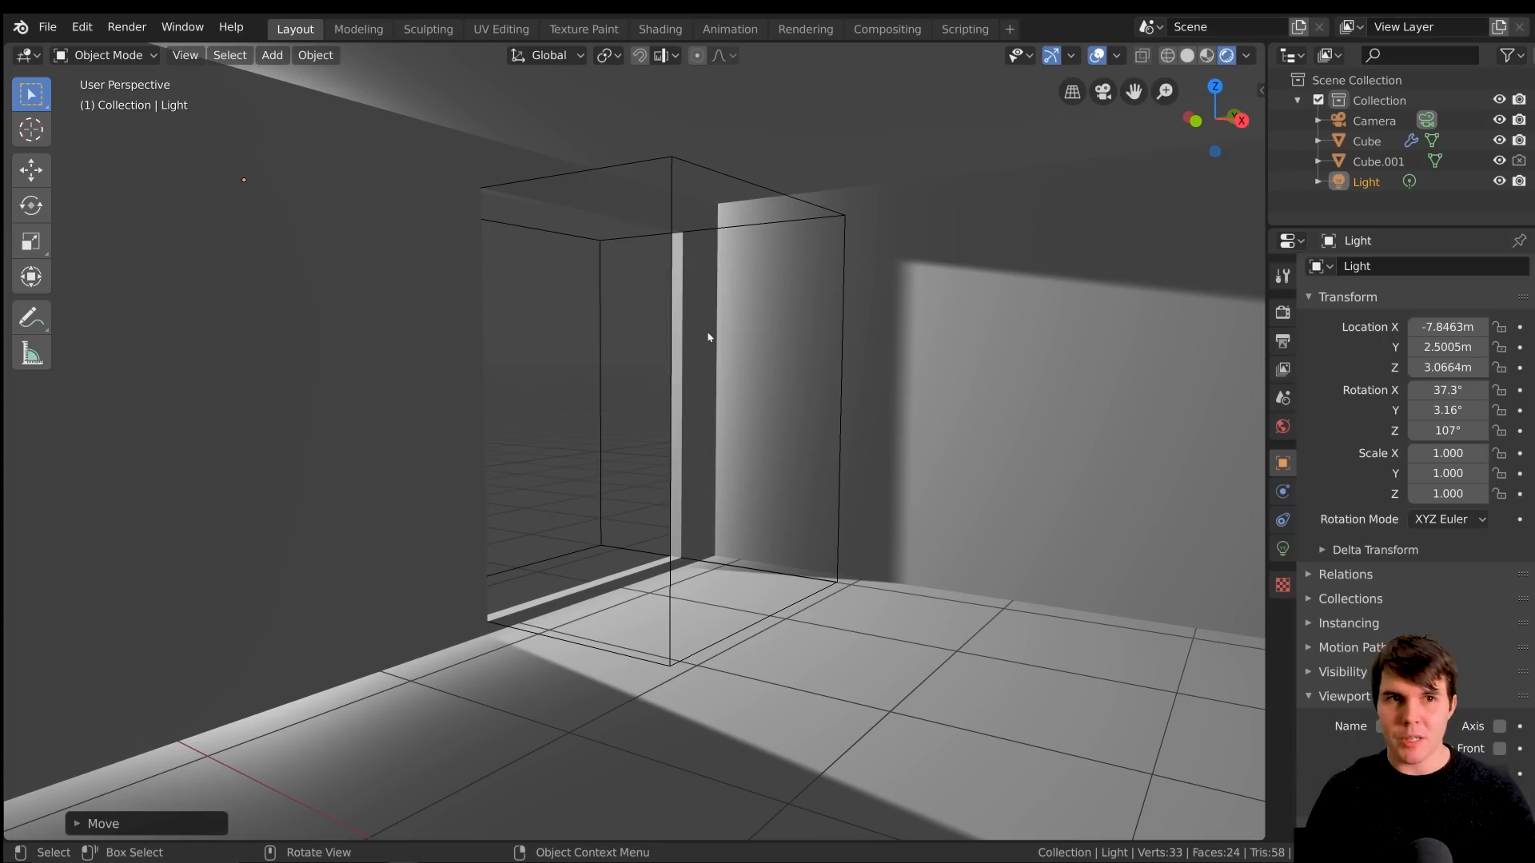
middle_drag(708, 337, 662, 339)
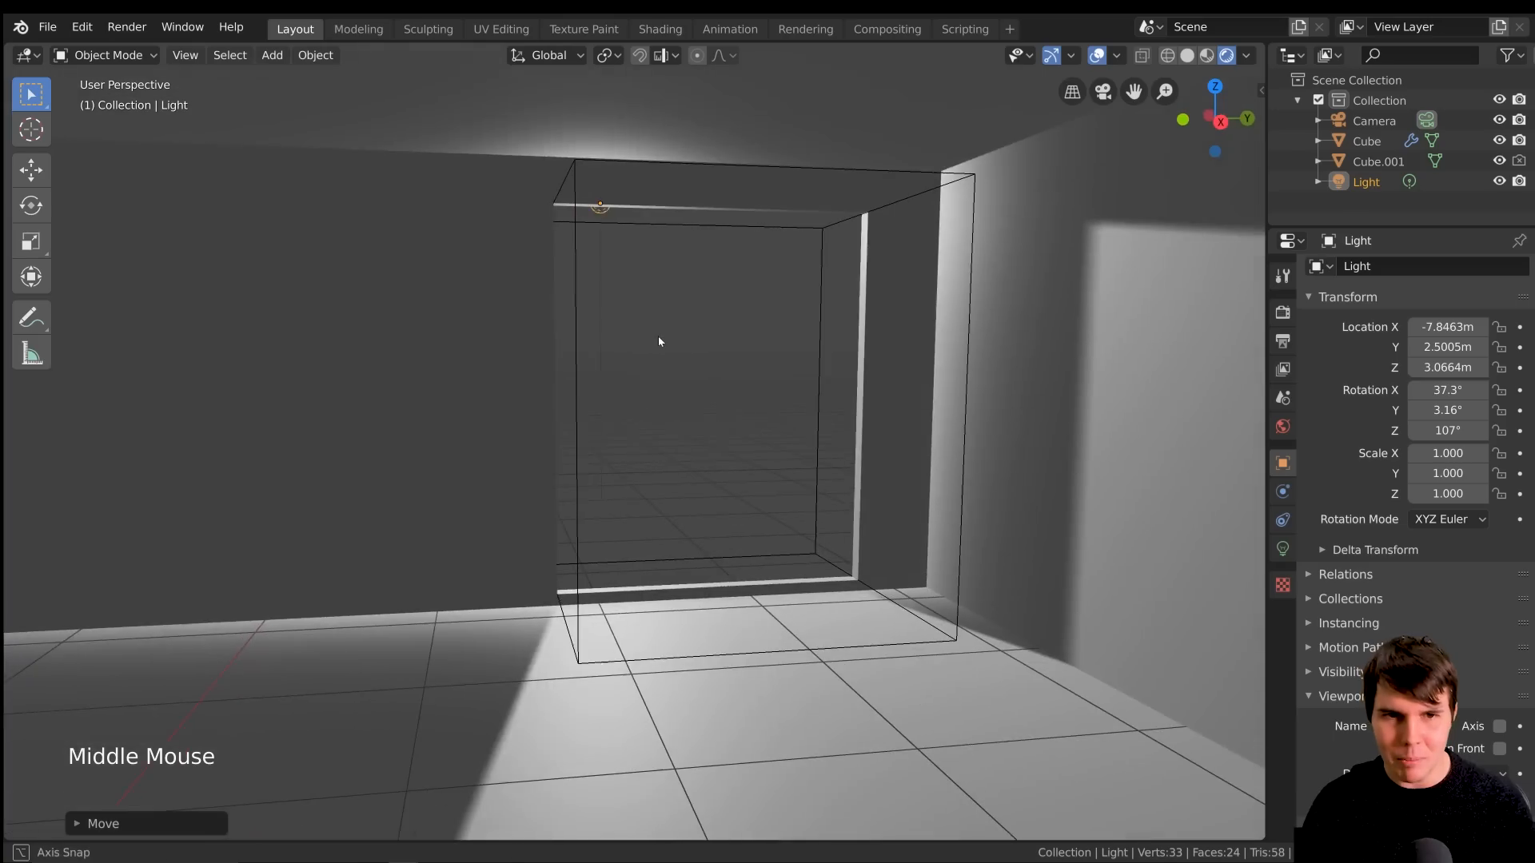
middle_drag(805, 325, 779, 288)
click(1284, 549)
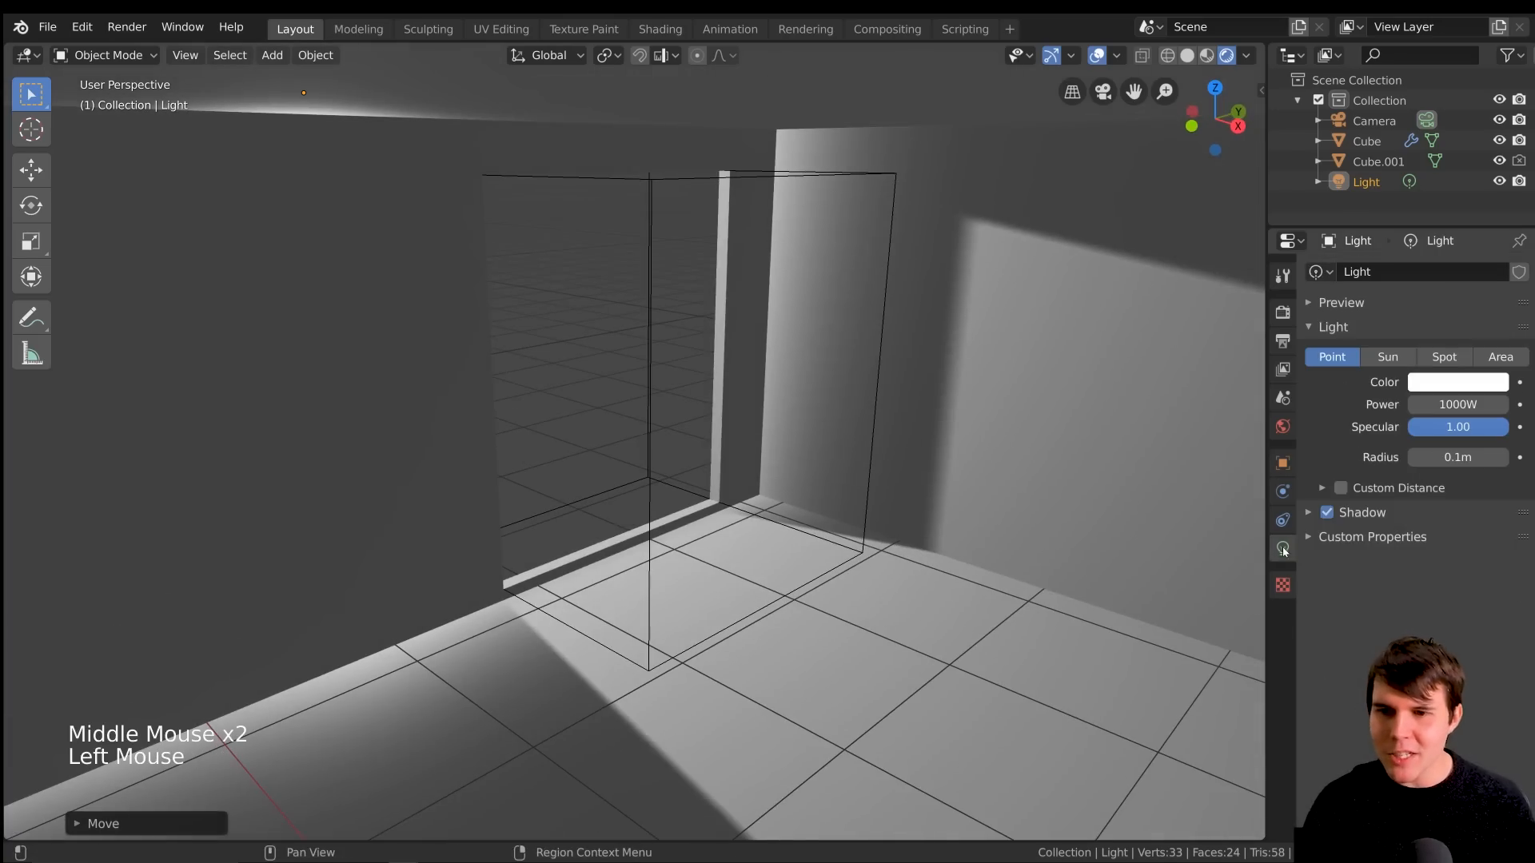
click(1366, 515)
Enable Contact Shadows for the light and increase their distance
mouse_move(819, 397)
middle_down()
mouse_move(804, 372)
mouse_move(798, 385)
middle_up()
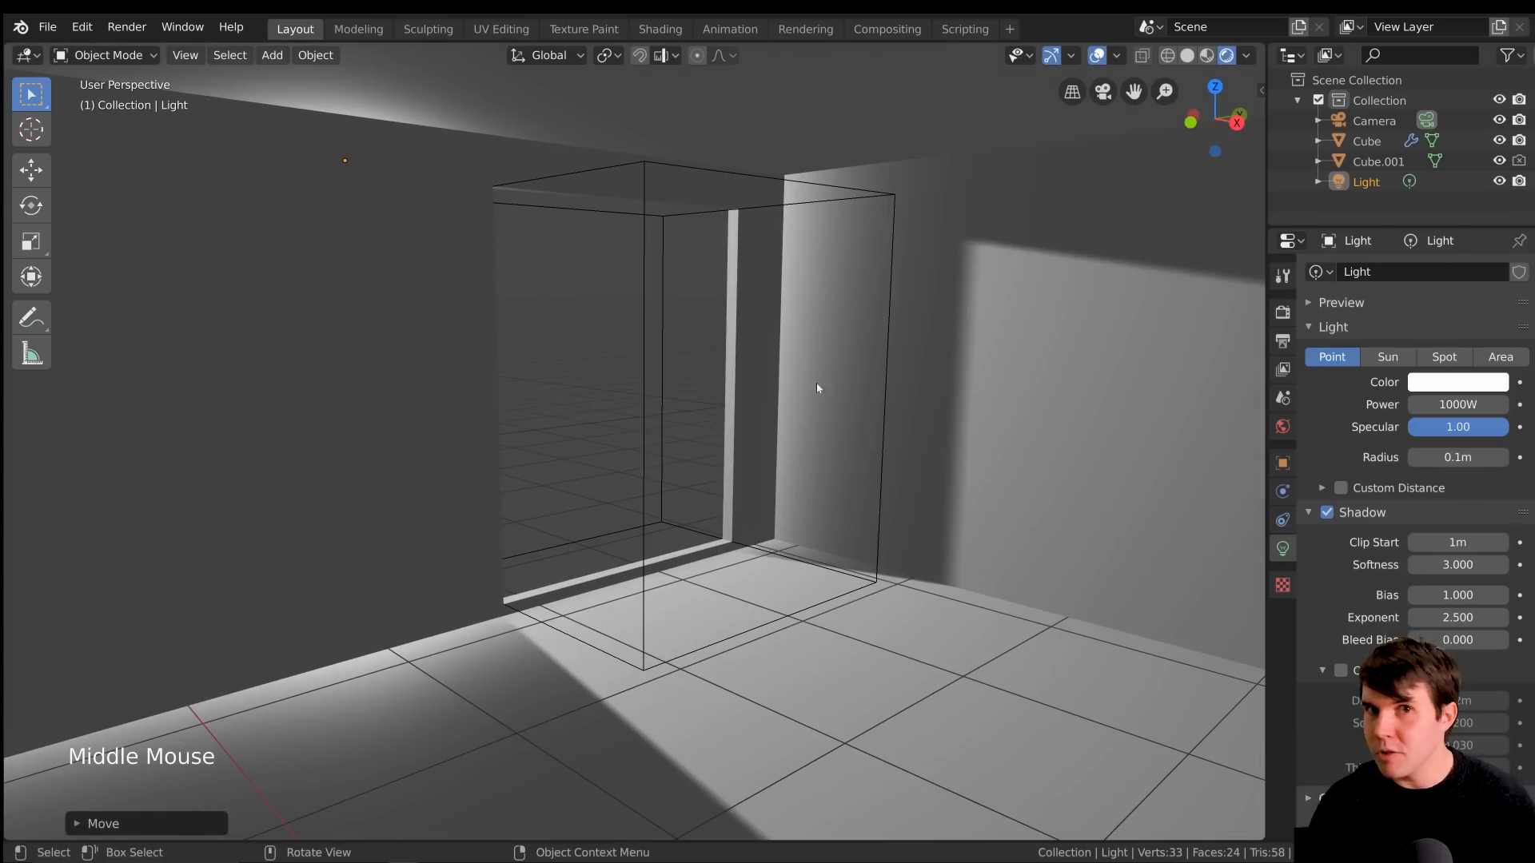
click(1341, 671)
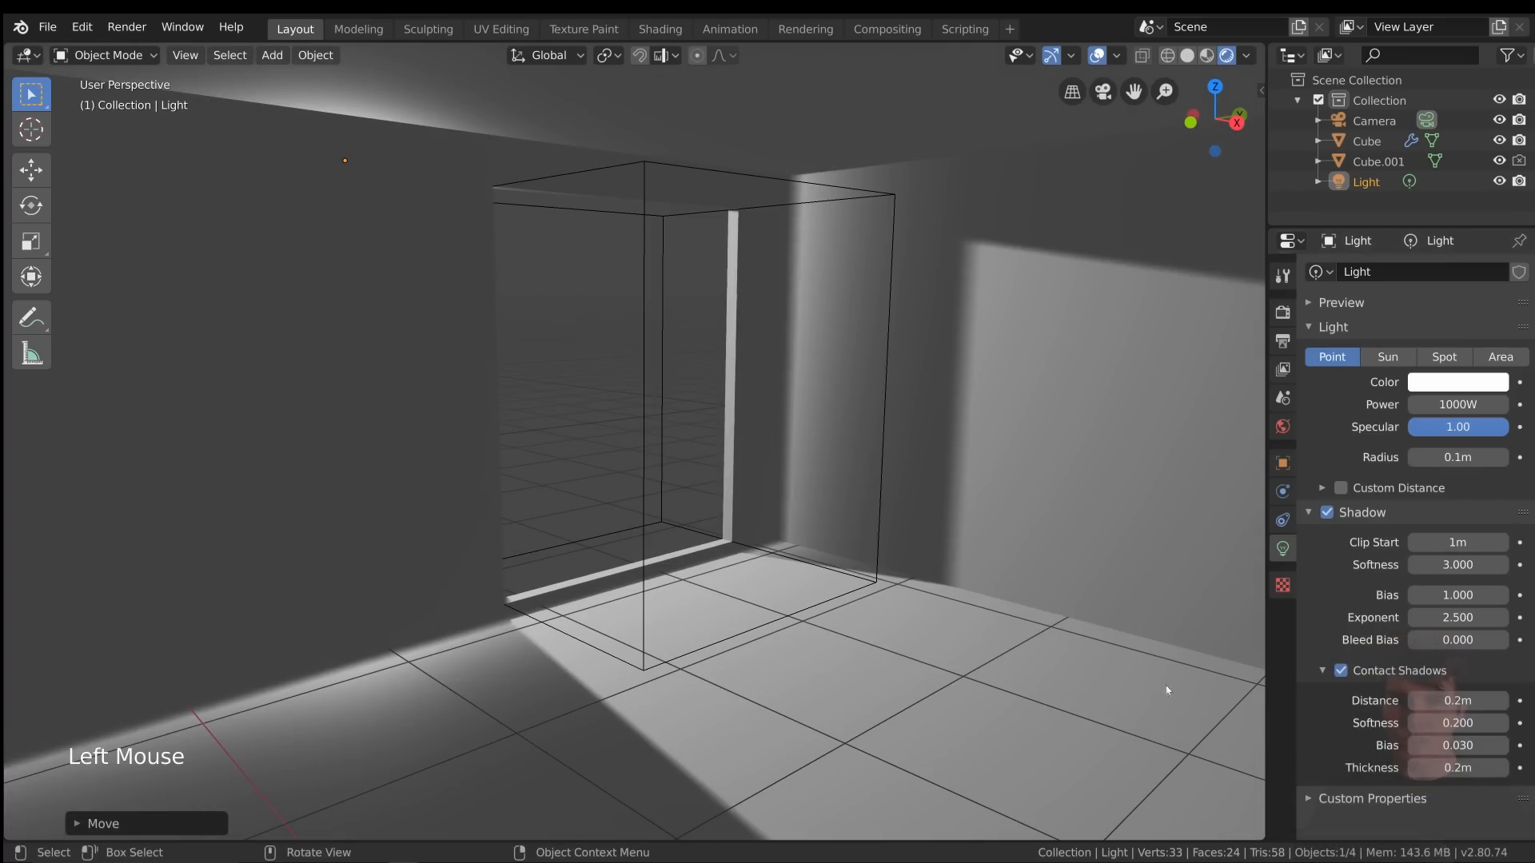
drag(1436, 701, 1479, 701)
Examine the light leaks and shadows along the floor and wall around the window opening up close
middle_drag(872, 618, 793, 209)
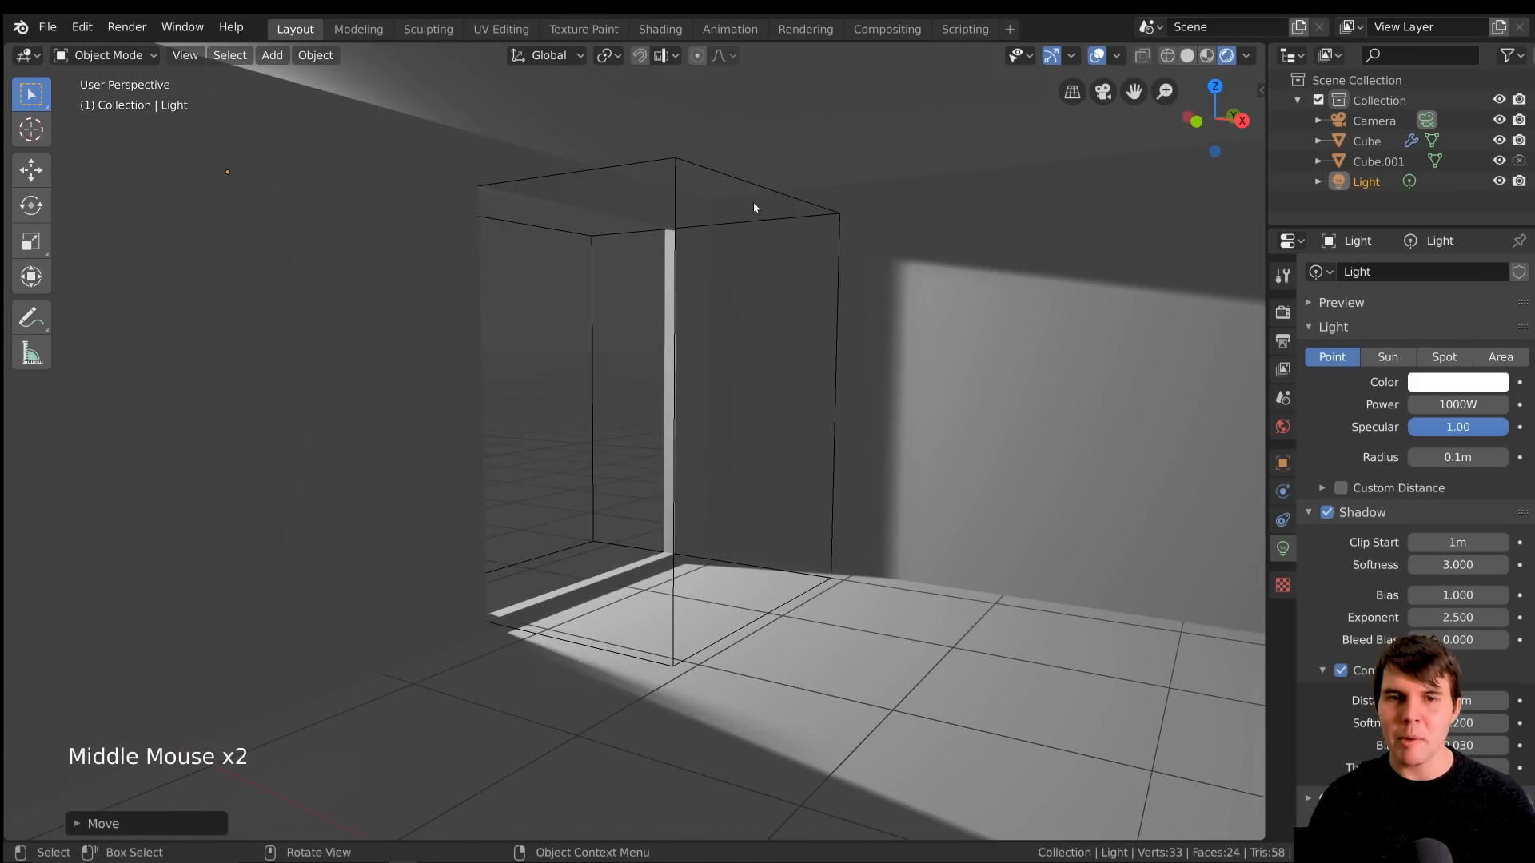
scroll(751, 473, up, 3)
shift+middle_drag(743, 542, 901, 288)
scroll(889, 294, up, 1)
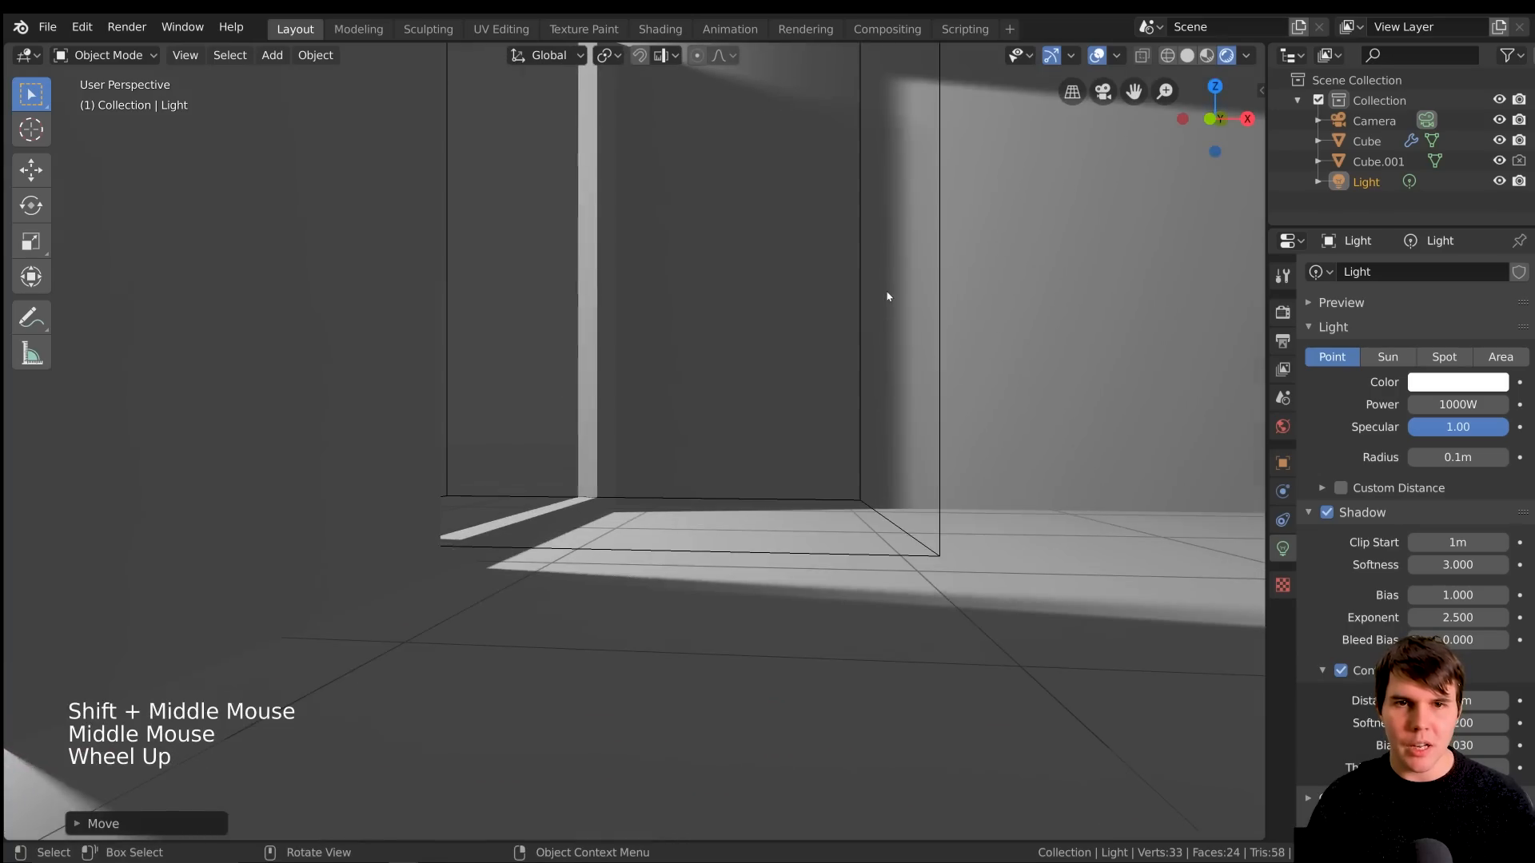
scroll(887, 296, up, 1)
scroll(844, 395, down, 4)
scroll(844, 395, up, 3)
shift+middle_drag(233, 703, 764, 540)
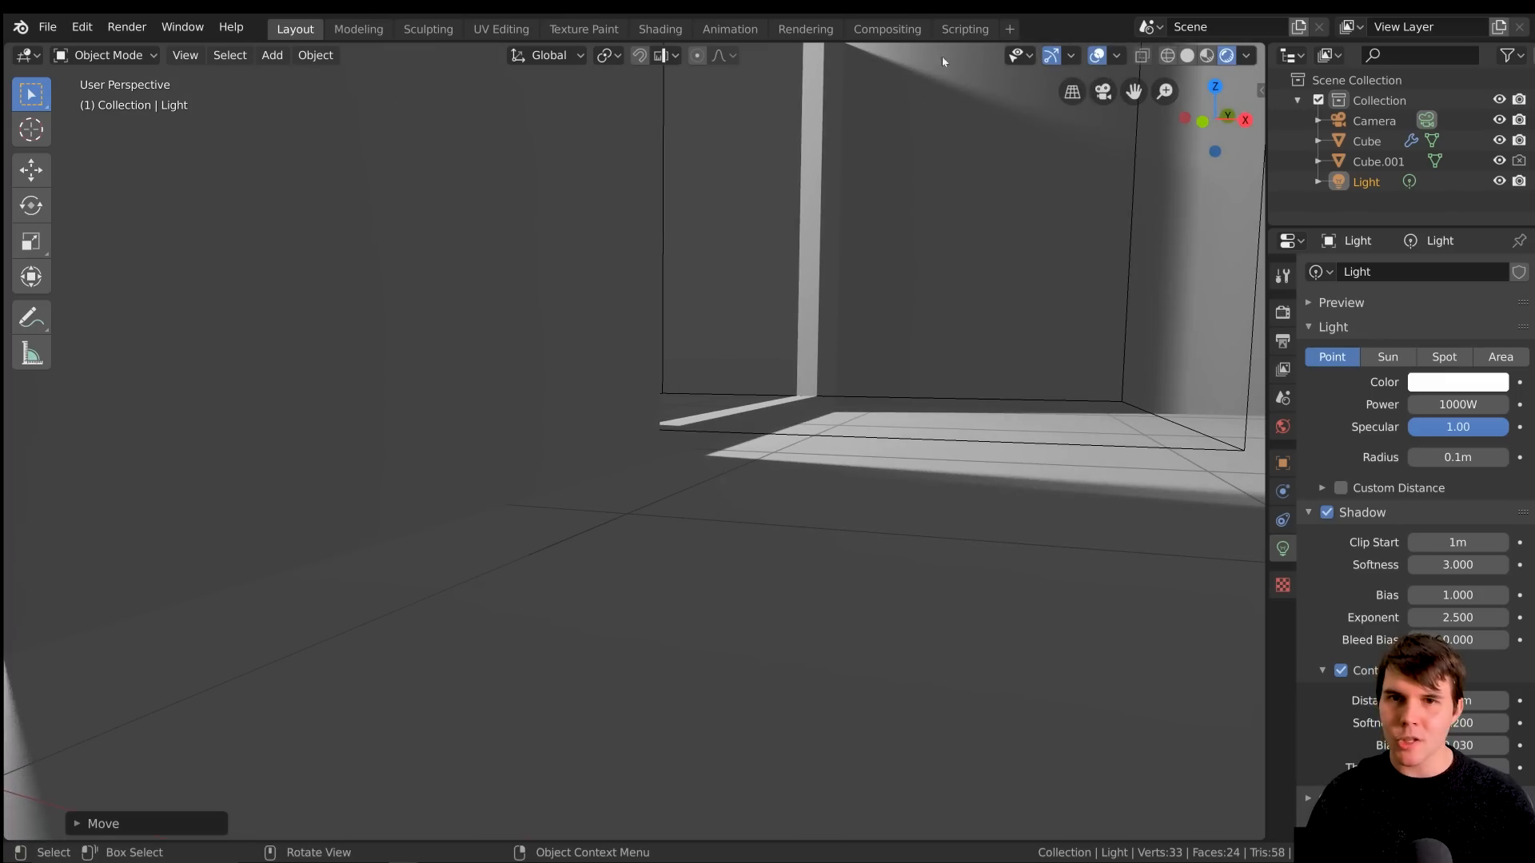
Compare the light leaks around the window opening with the light's Contact Shadows switched off and back on
shift+middle_drag(903, 71, 874, 302)
middle_drag(875, 302, 863, 351)
scroll(880, 324, down, 2)
scroll(828, 538, down, 5)
scroll(828, 537, up, 2)
middle_drag(828, 538, 740, 453)
middle_drag(740, 453, 755, 469)
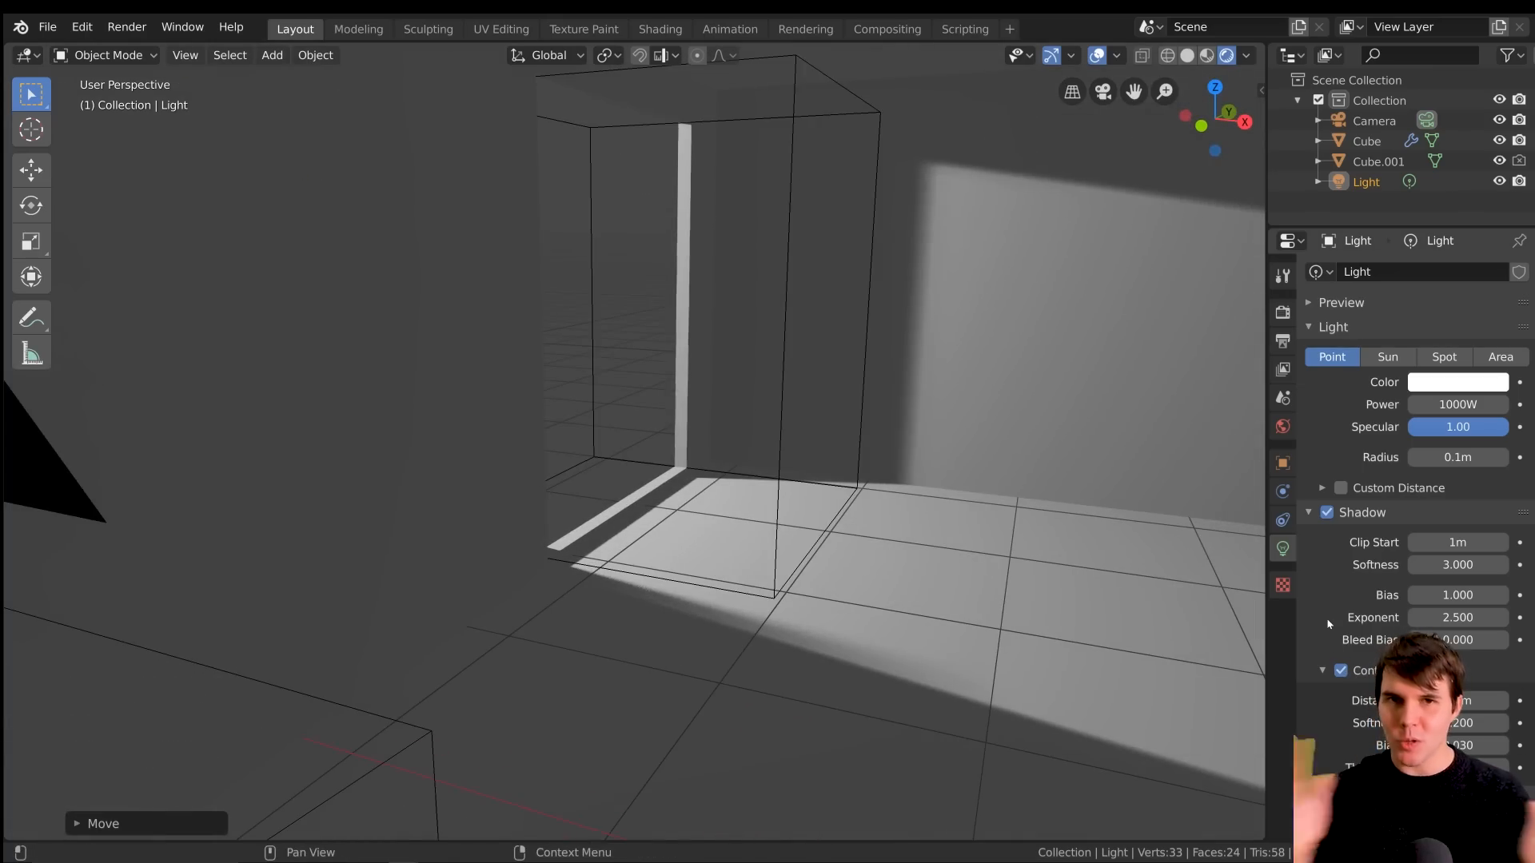
click(1343, 676)
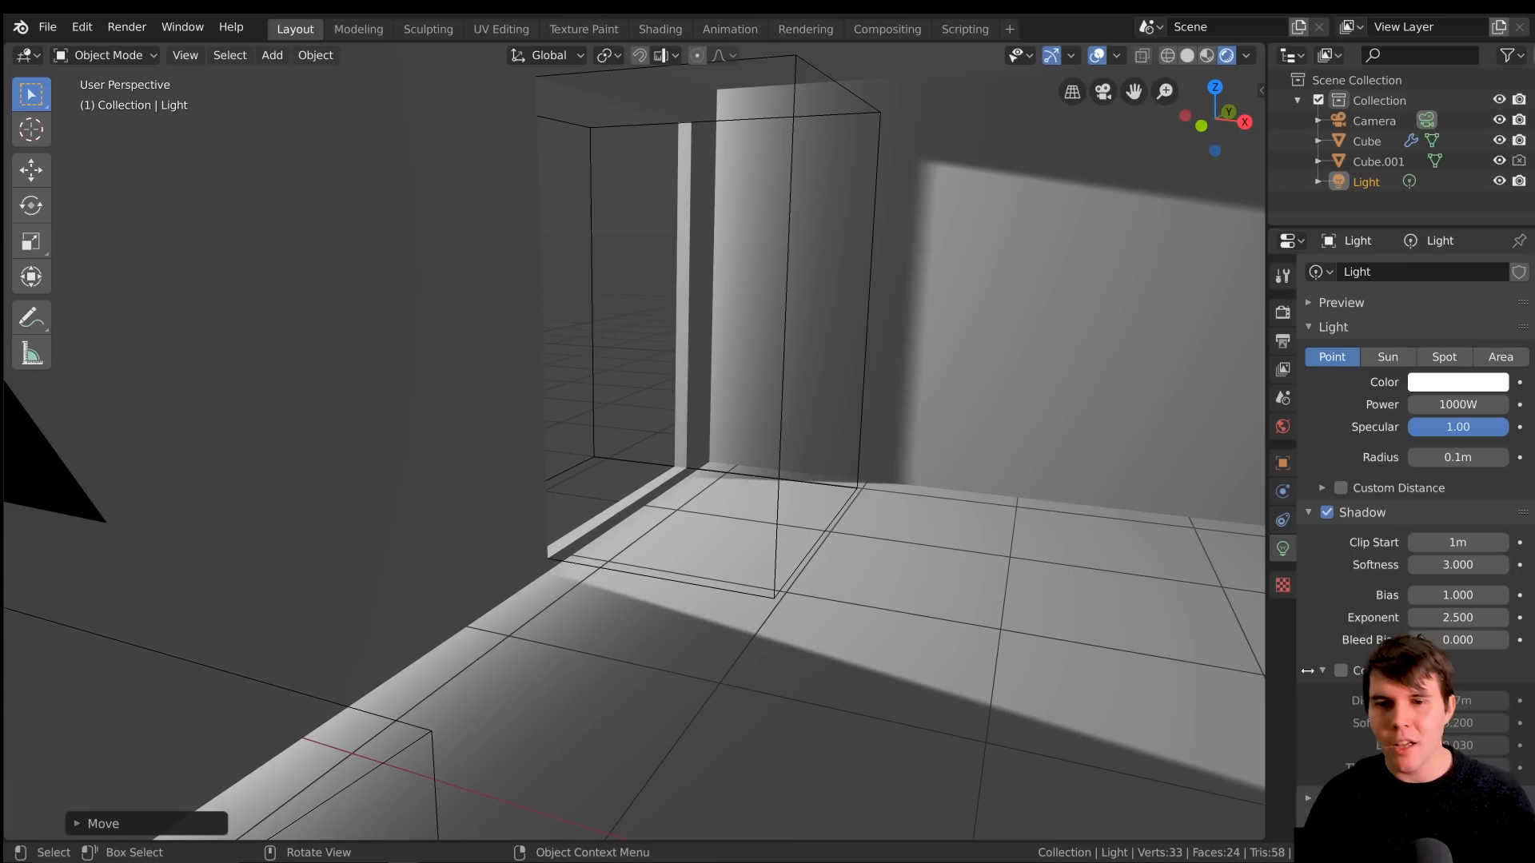
click(1342, 672)
click(1342, 672)
click(1342, 671)
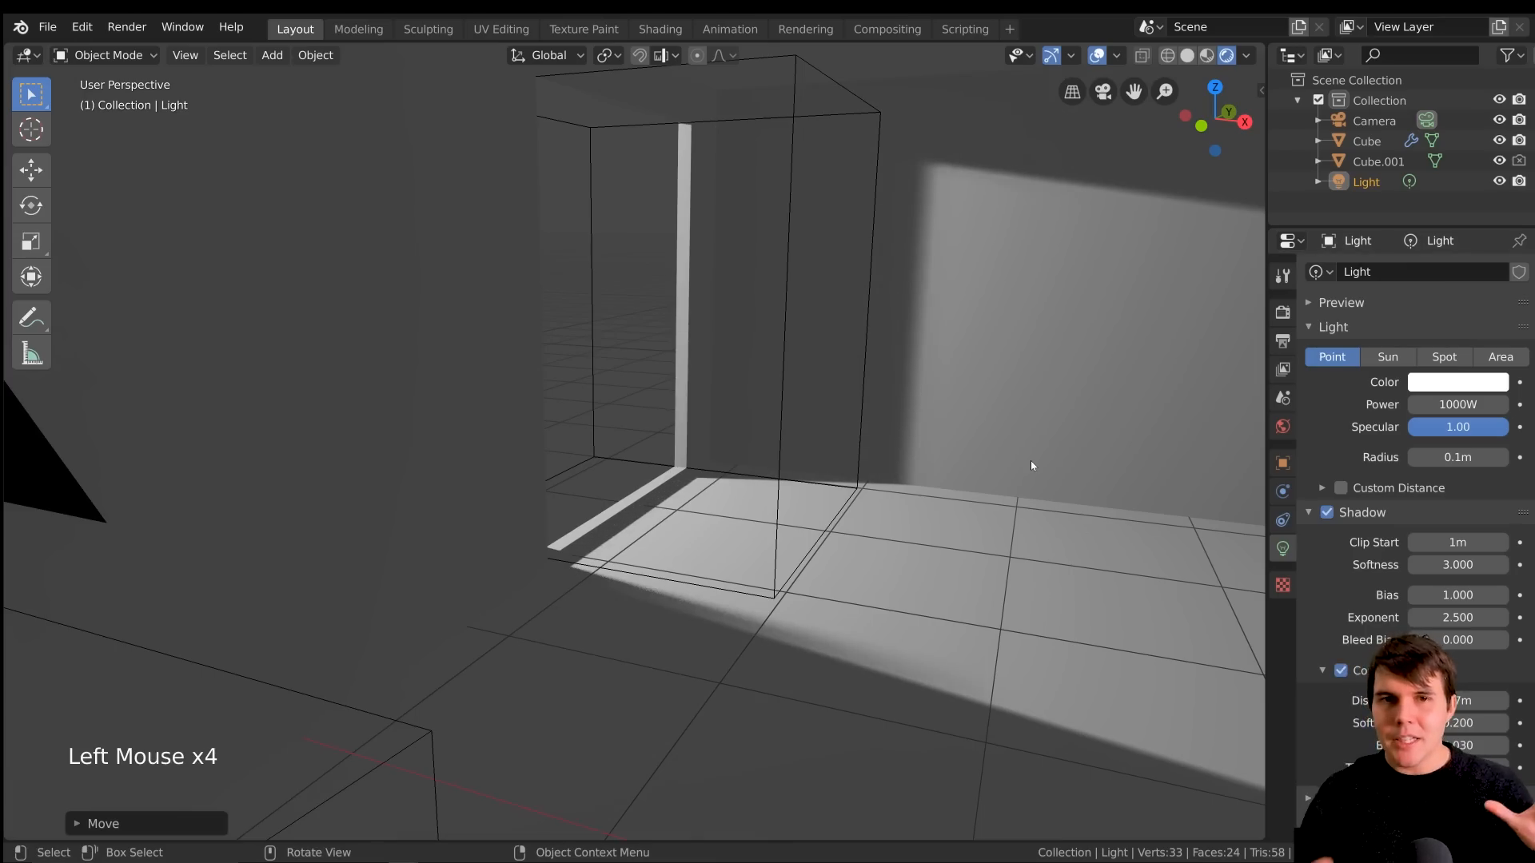
Examine the lit strips and shadow edges along the window frame and floor up close
scroll(1027, 465, up, 1)
scroll(1027, 464, up, 6)
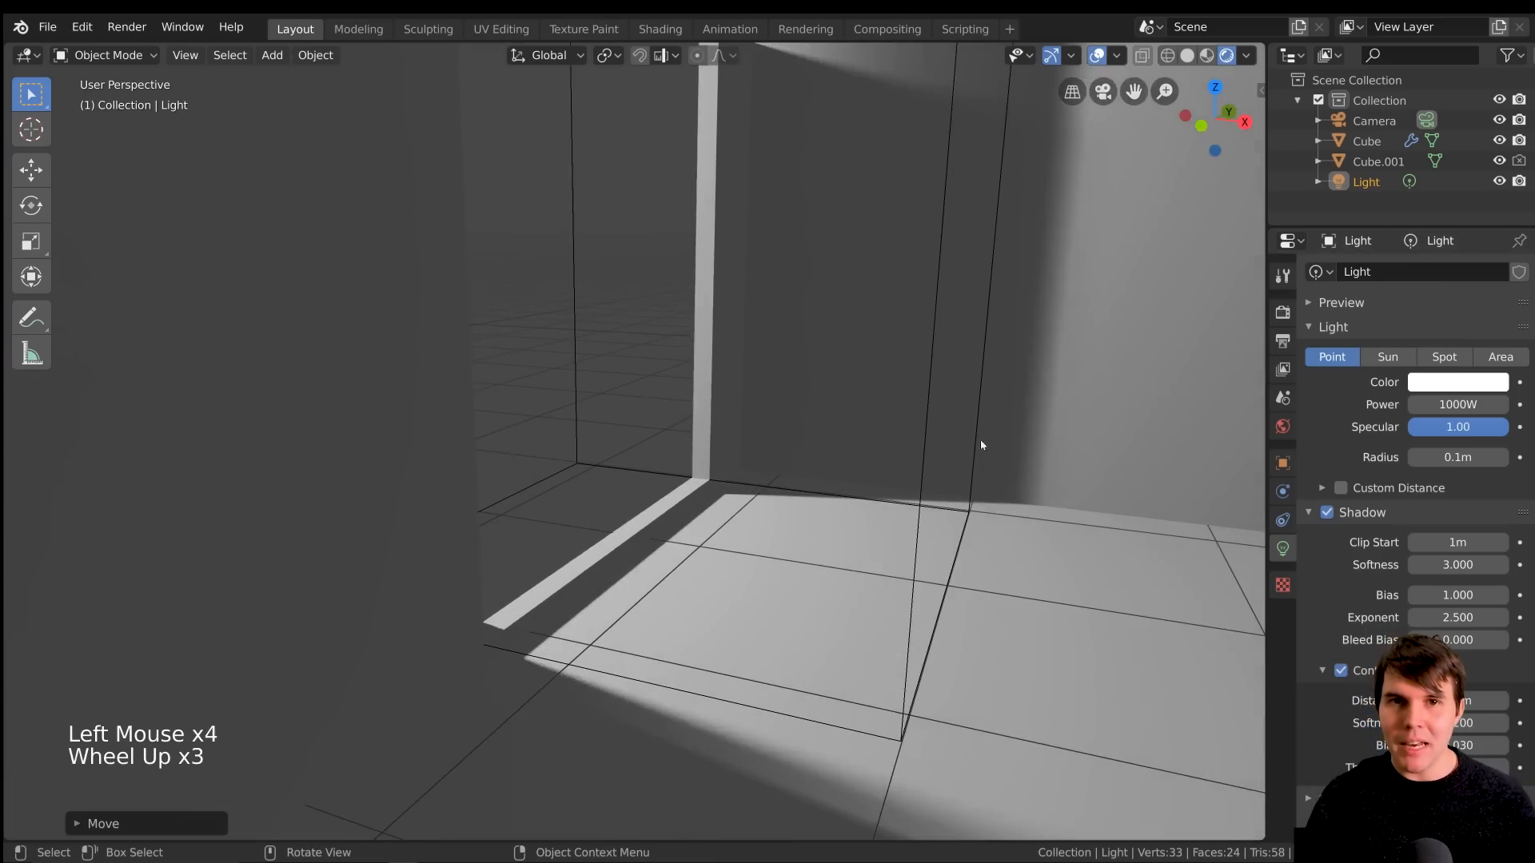
scroll(854, 67, up, 2)
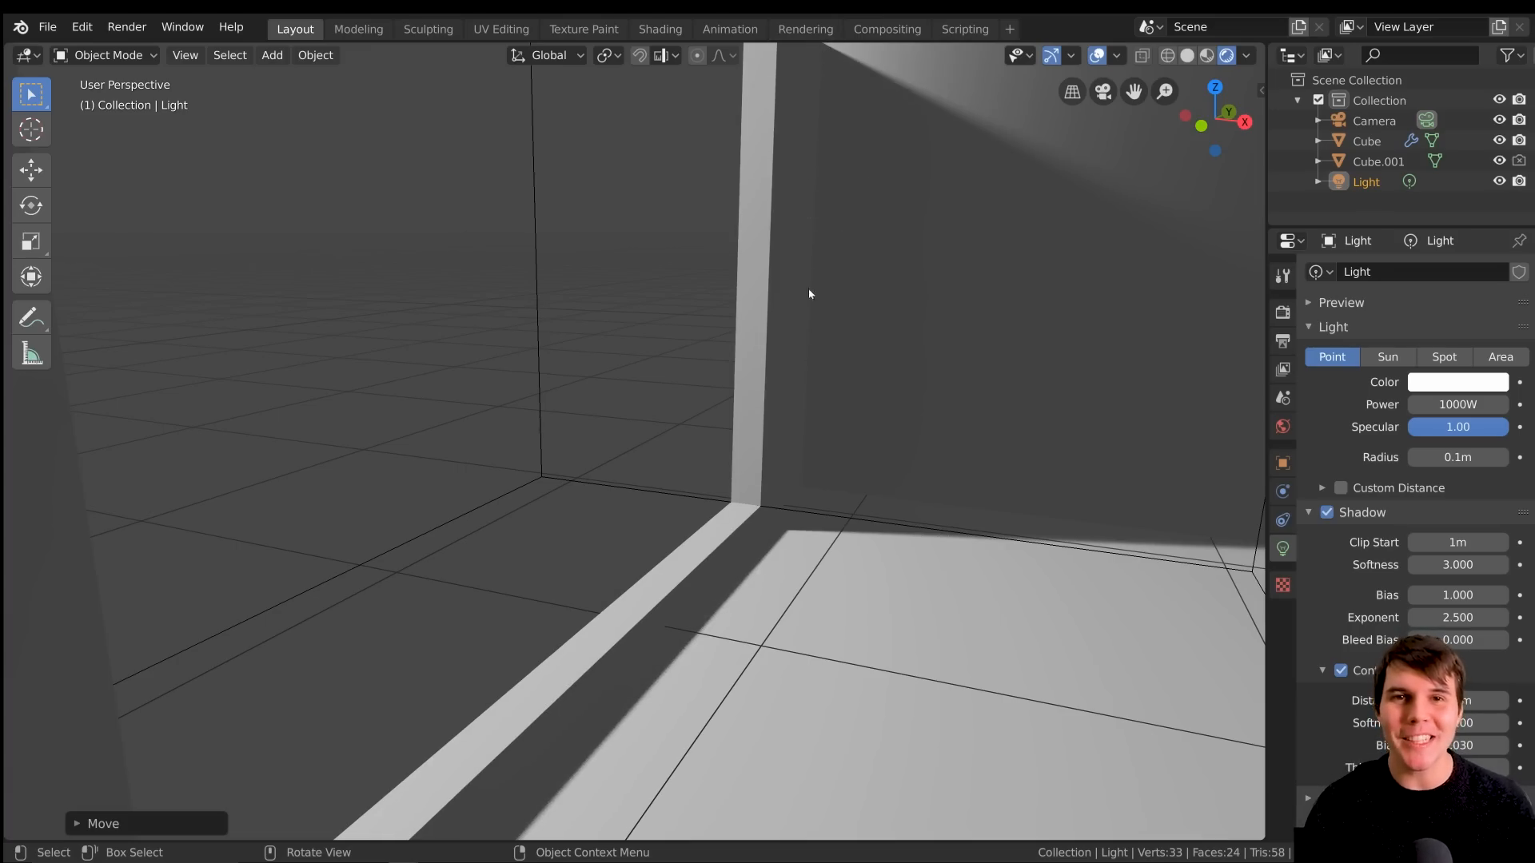
scroll(809, 274, down, 3)
scroll(812, 339, down, 2)
scroll(808, 400, up, 1)
scroll(806, 425, down, 2)
shift+middle_drag(805, 424, 480, 818)
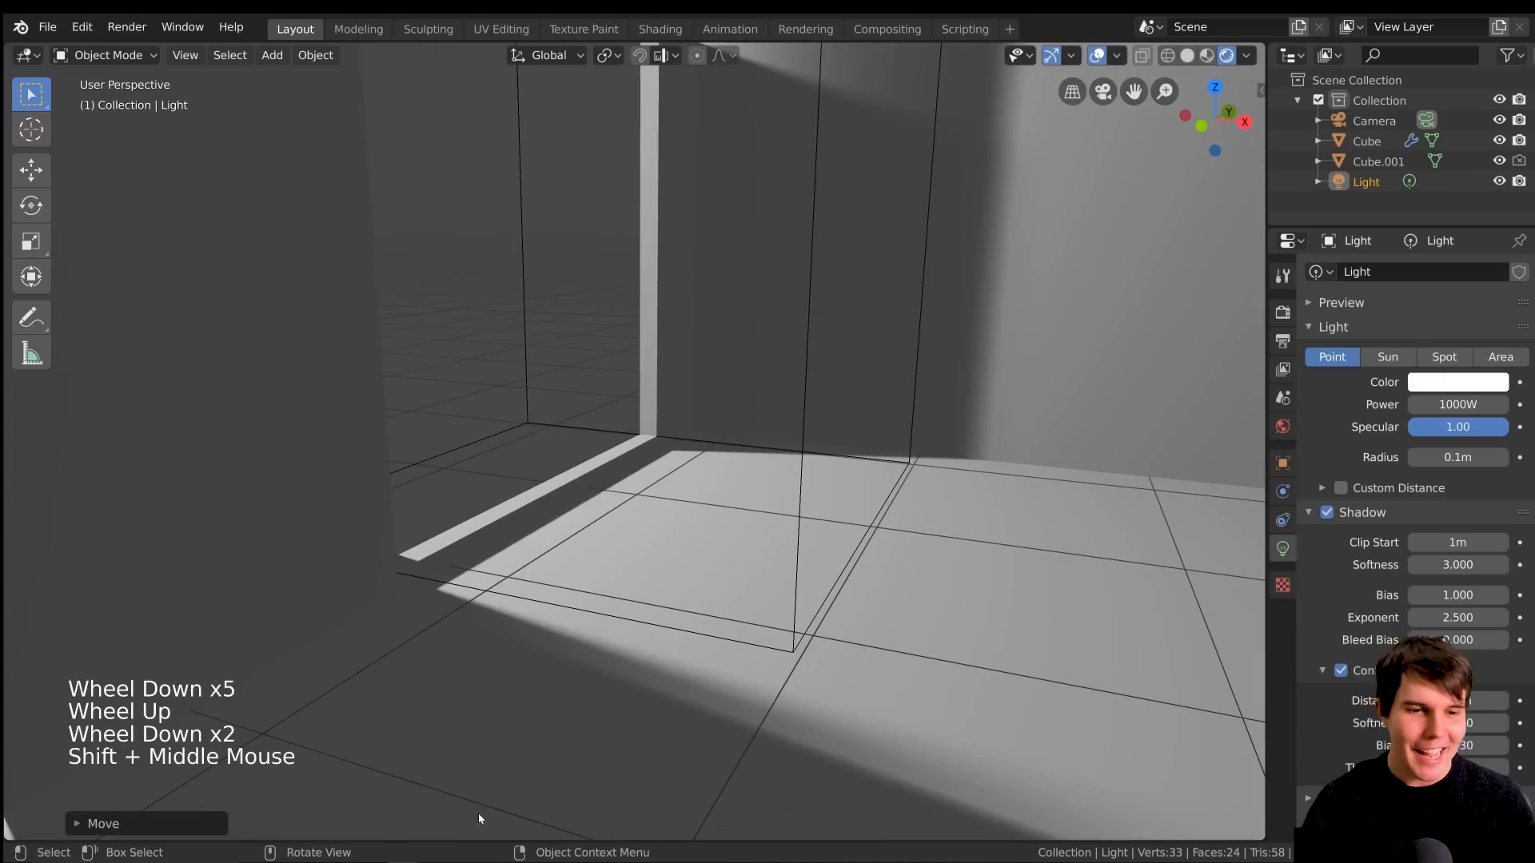
mouse_move(283, 850)
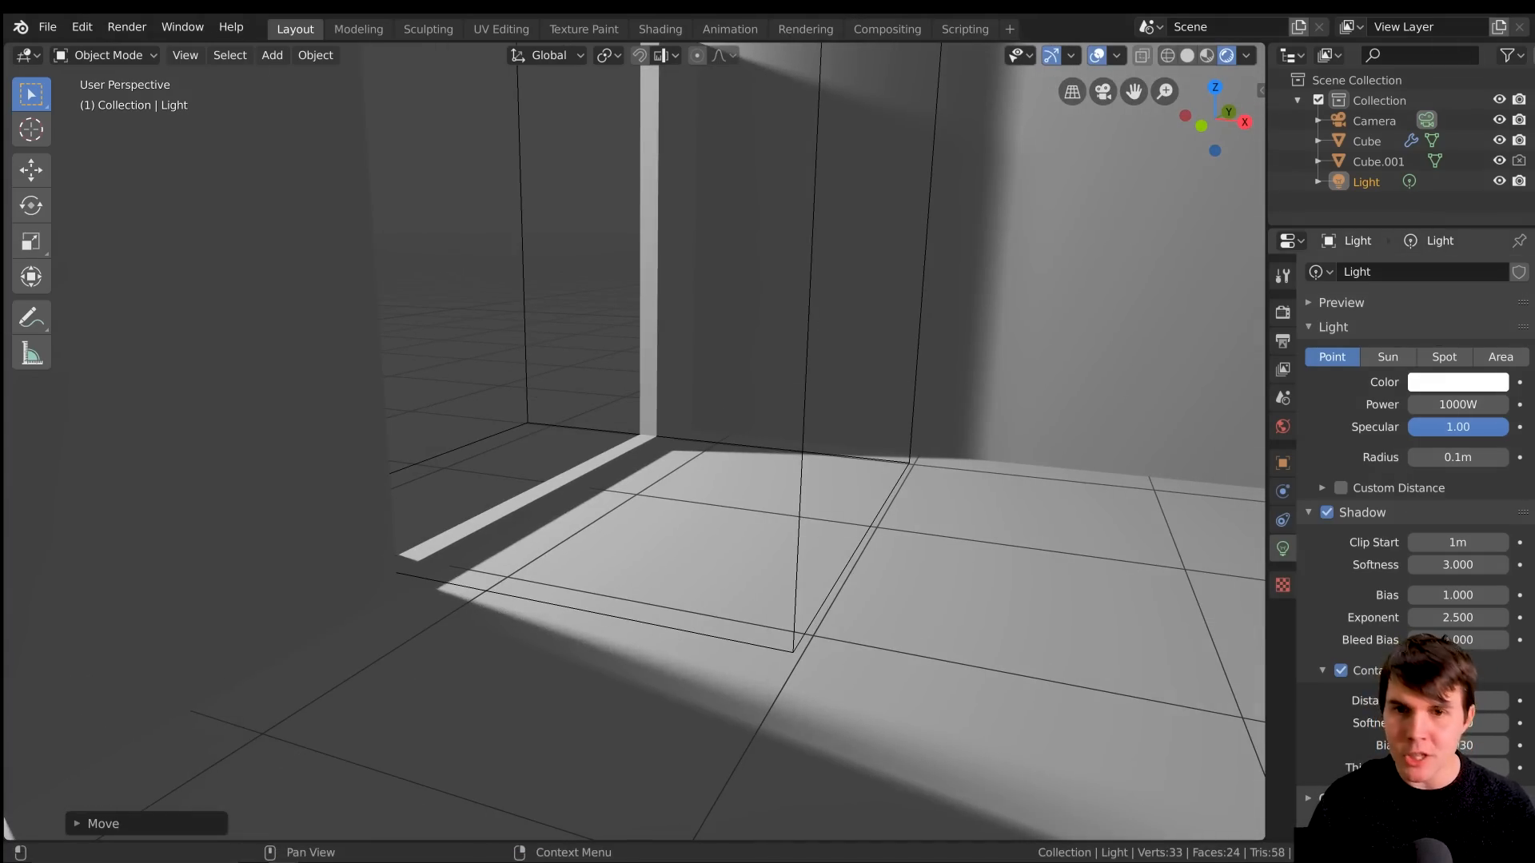
Try to bring ChairThonet209Replica001.blend from the Blender_Cycles folder into the scene
mouse_move(1534, 317)
mouse_down()
mouse_move(913, 199)
mouse_move(940, 158)
mouse_up()
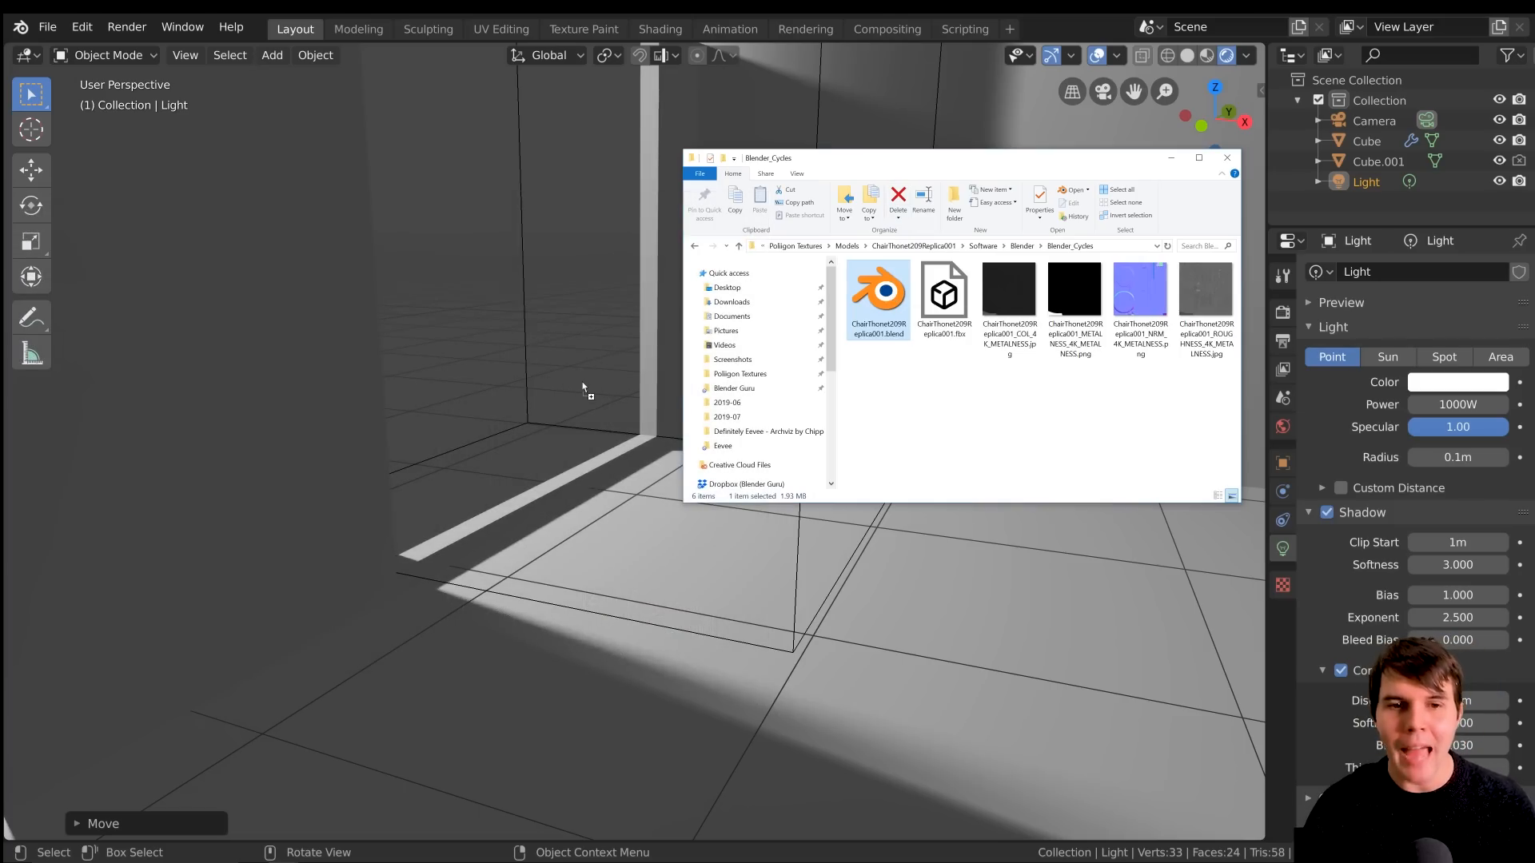
drag(582, 388, 582, 382)
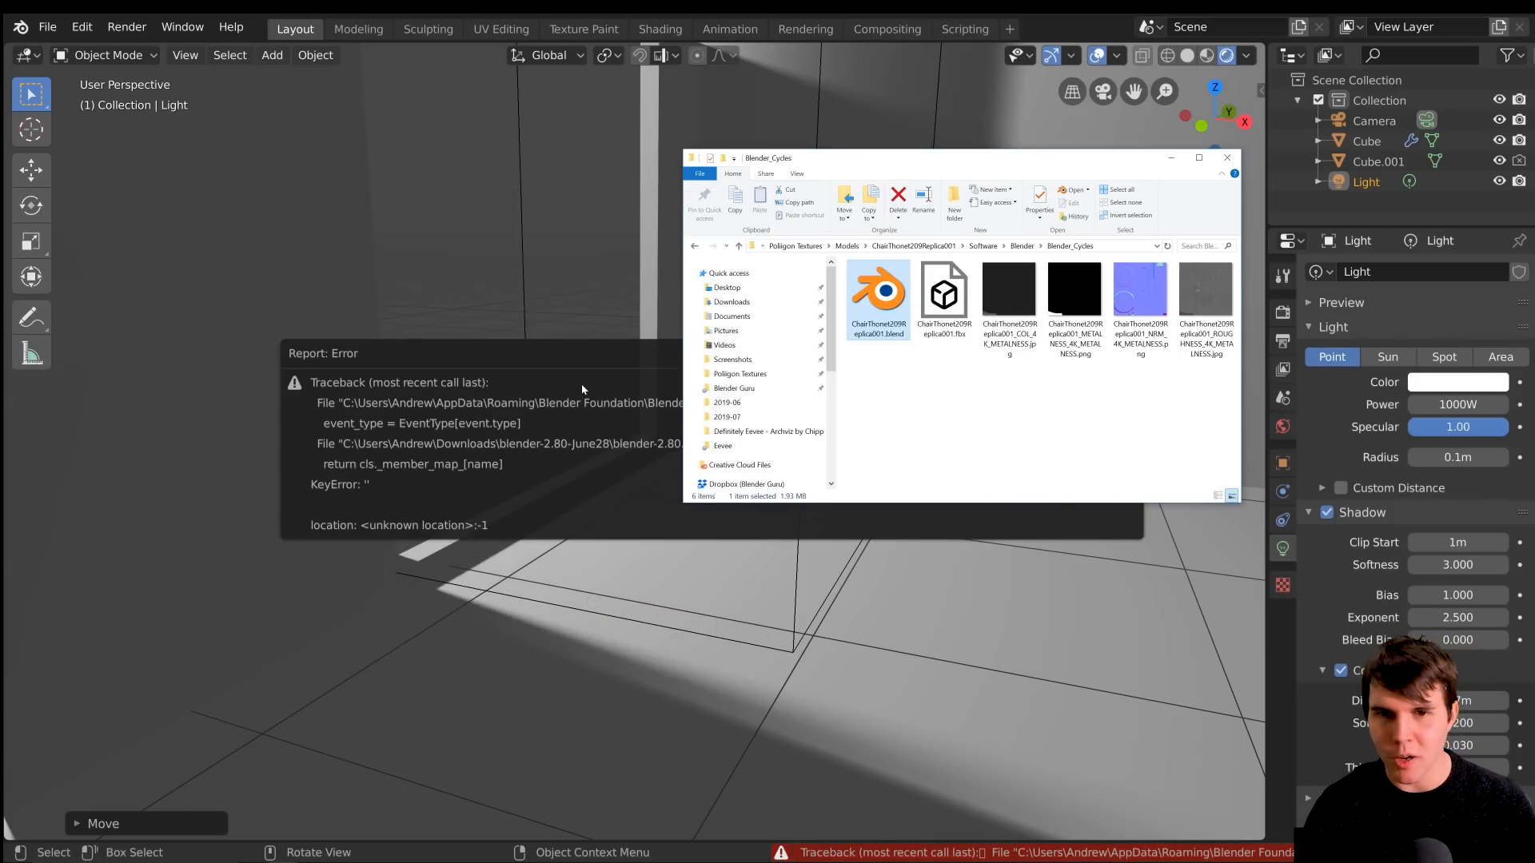
click(604, 332)
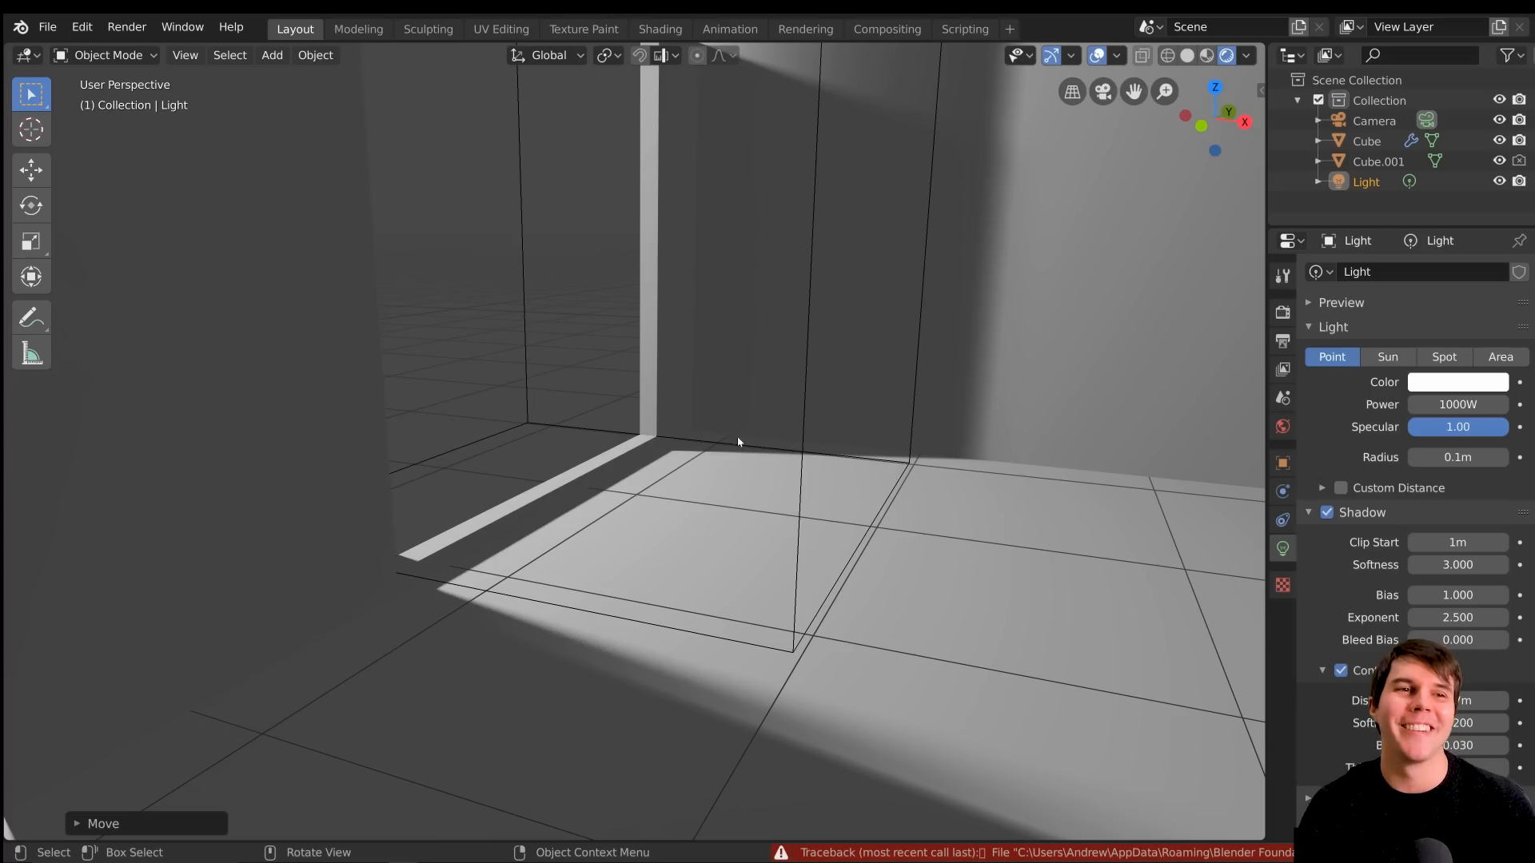
Save the scene file tutorial4.blend
key(ctrl+s)
key(n)
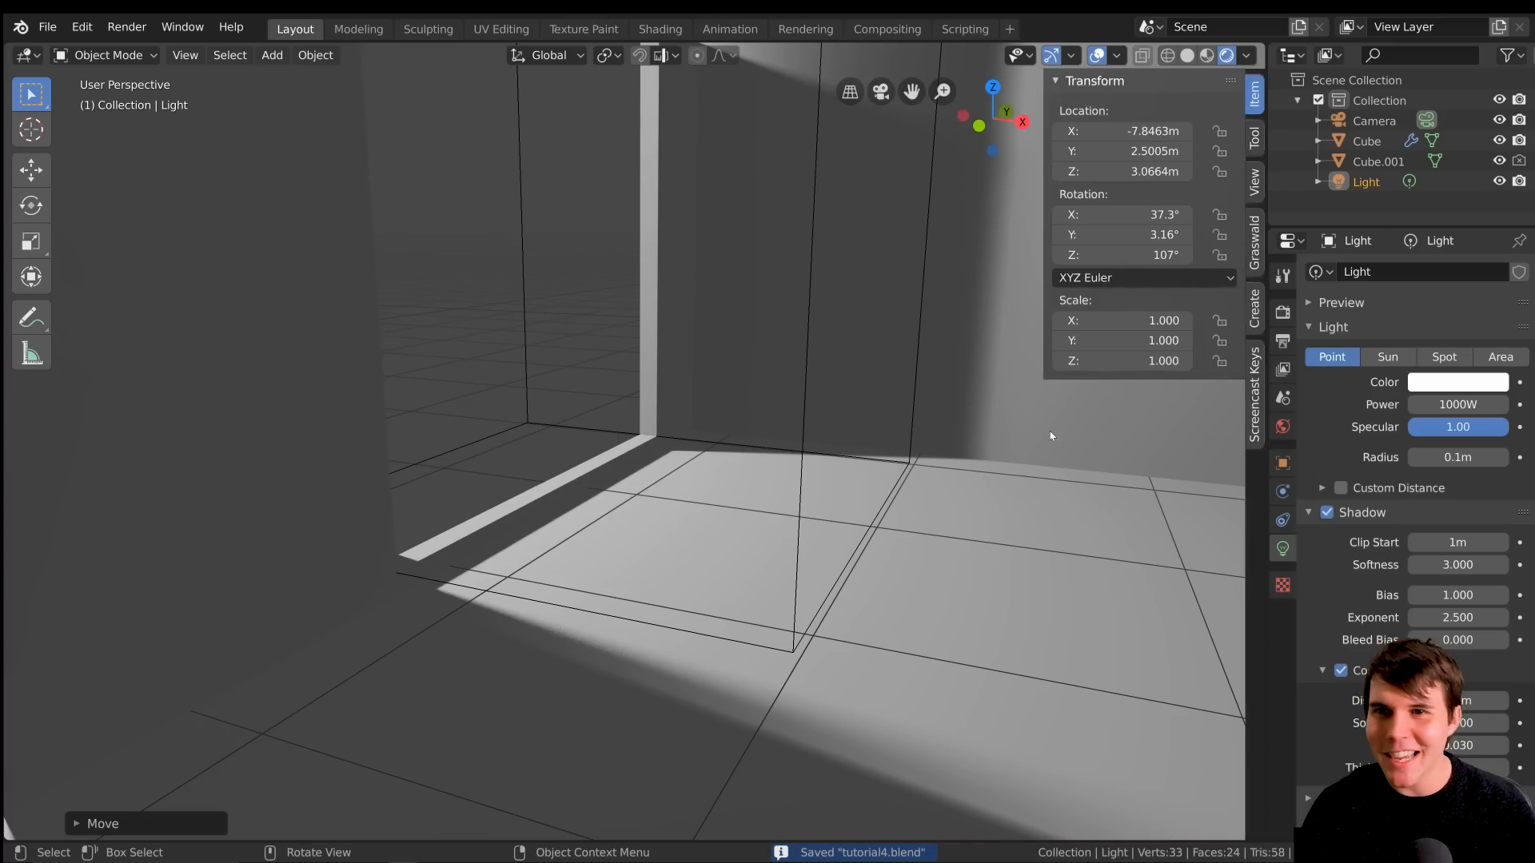
key(n)
Append the ChairThonet209Replica001 collection from ChairThonet209Replica001.blend in the Blender_Cycles folder
key(alt+Tab)
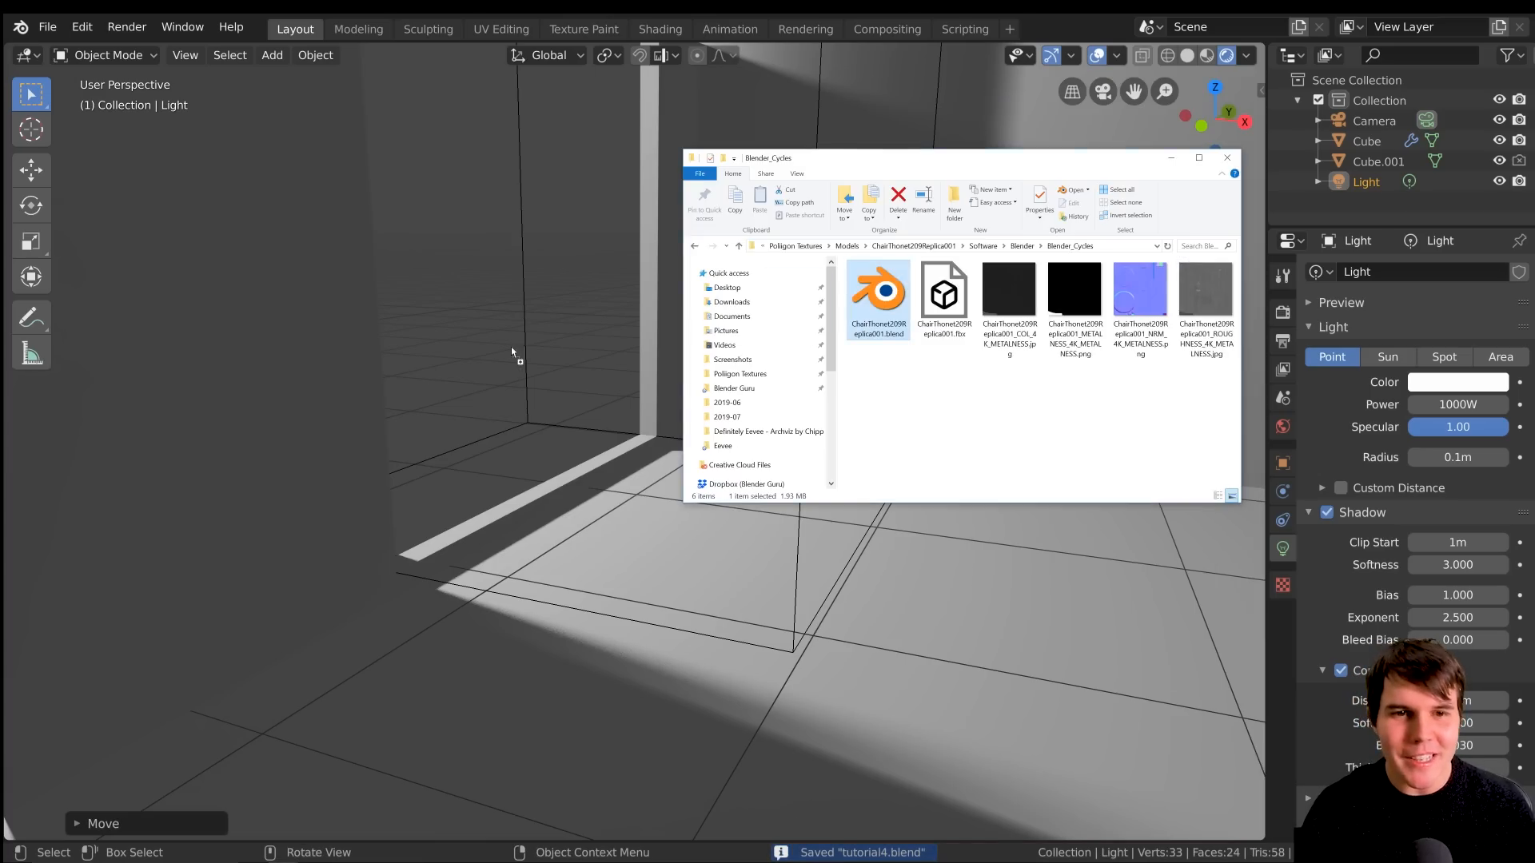
drag(512, 348, 512, 349)
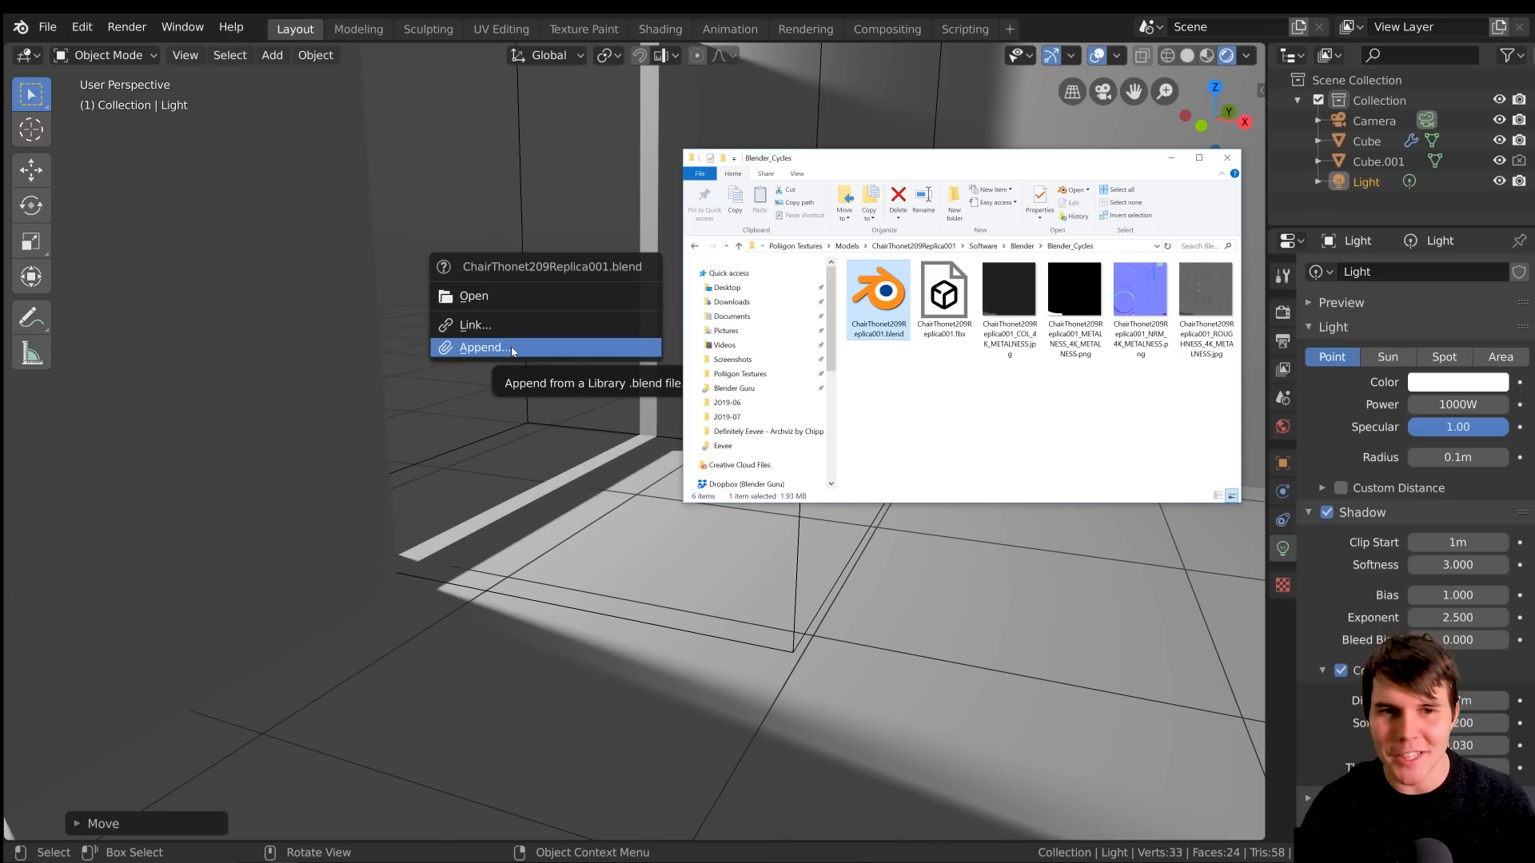
click(512, 348)
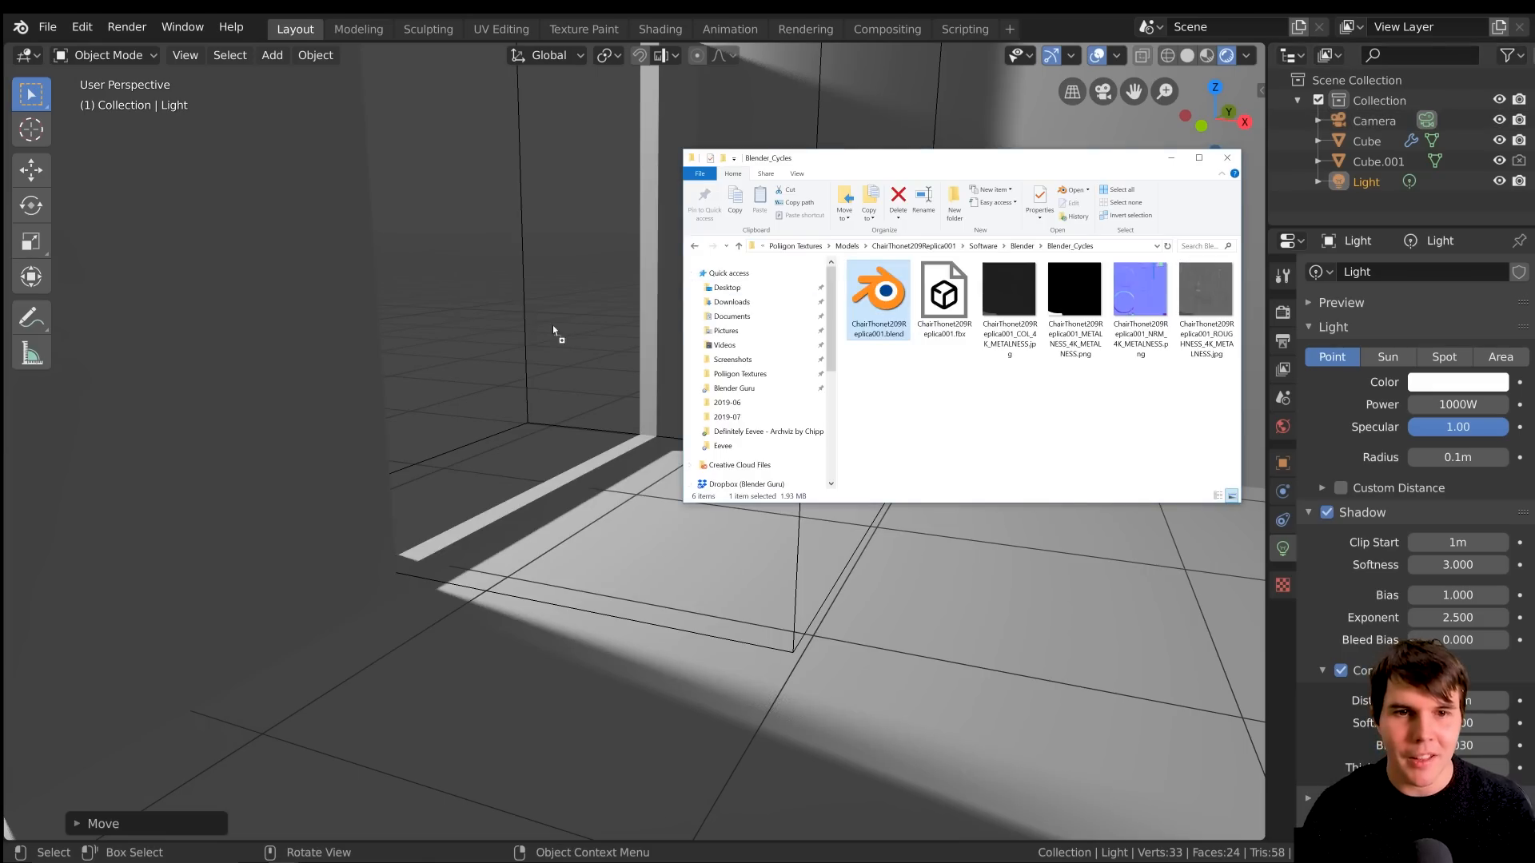
drag(553, 330, 554, 328)
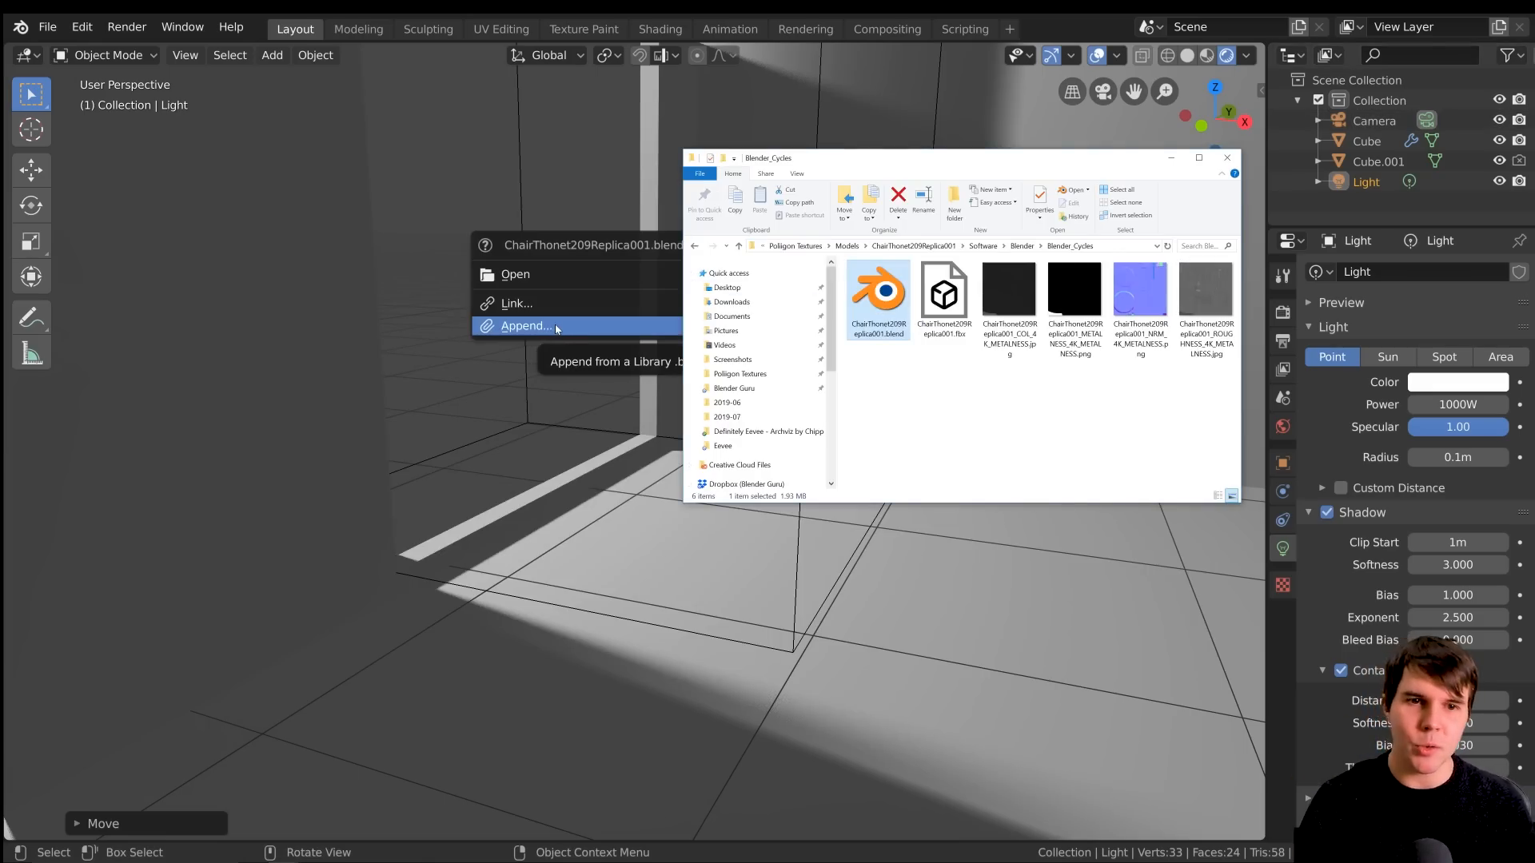
click(521, 323)
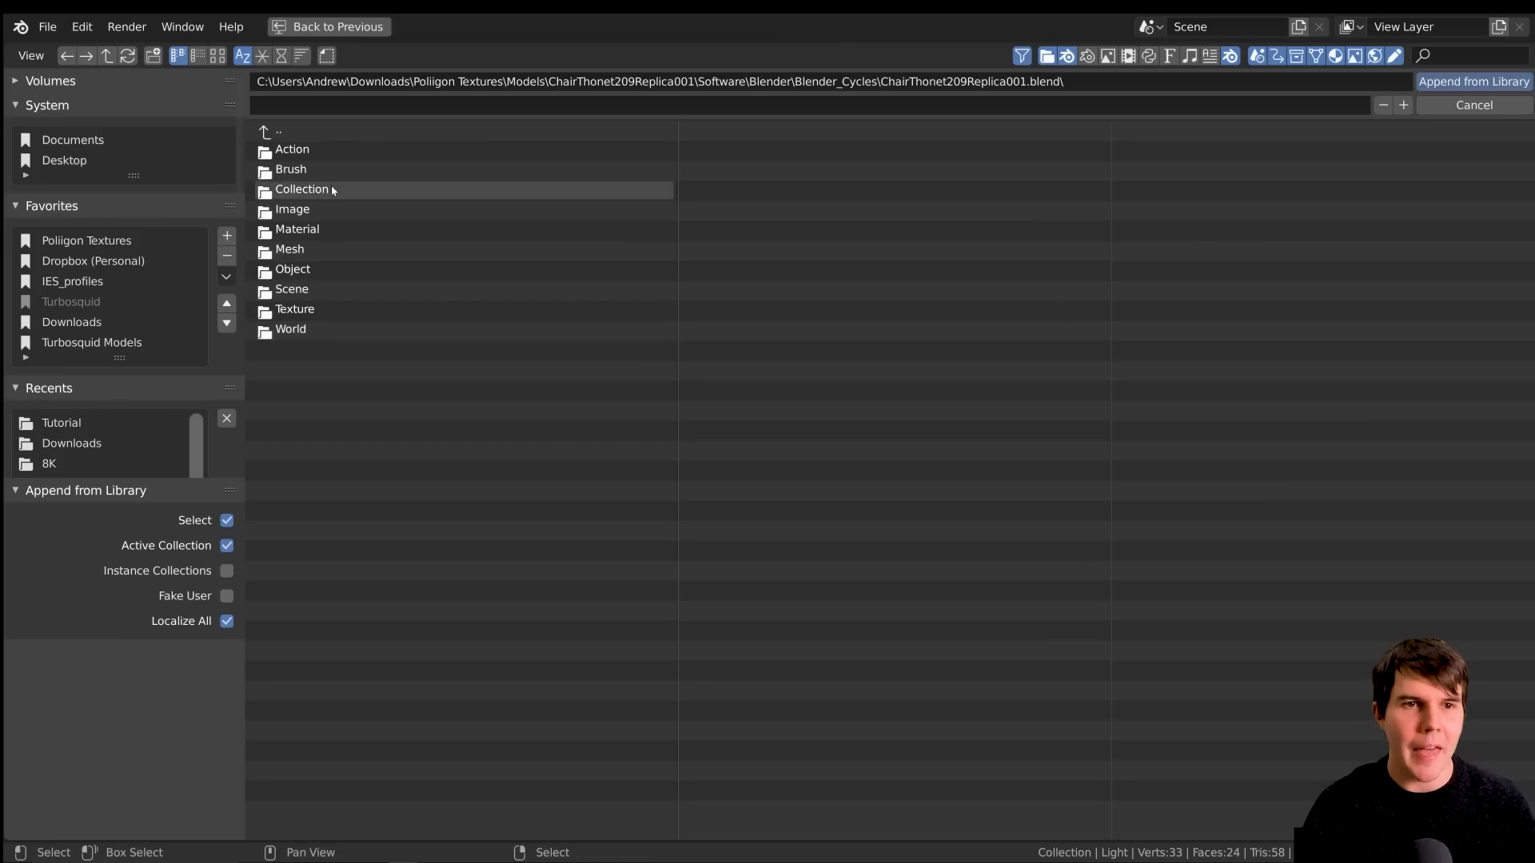
double_click(333, 185)
click(345, 154)
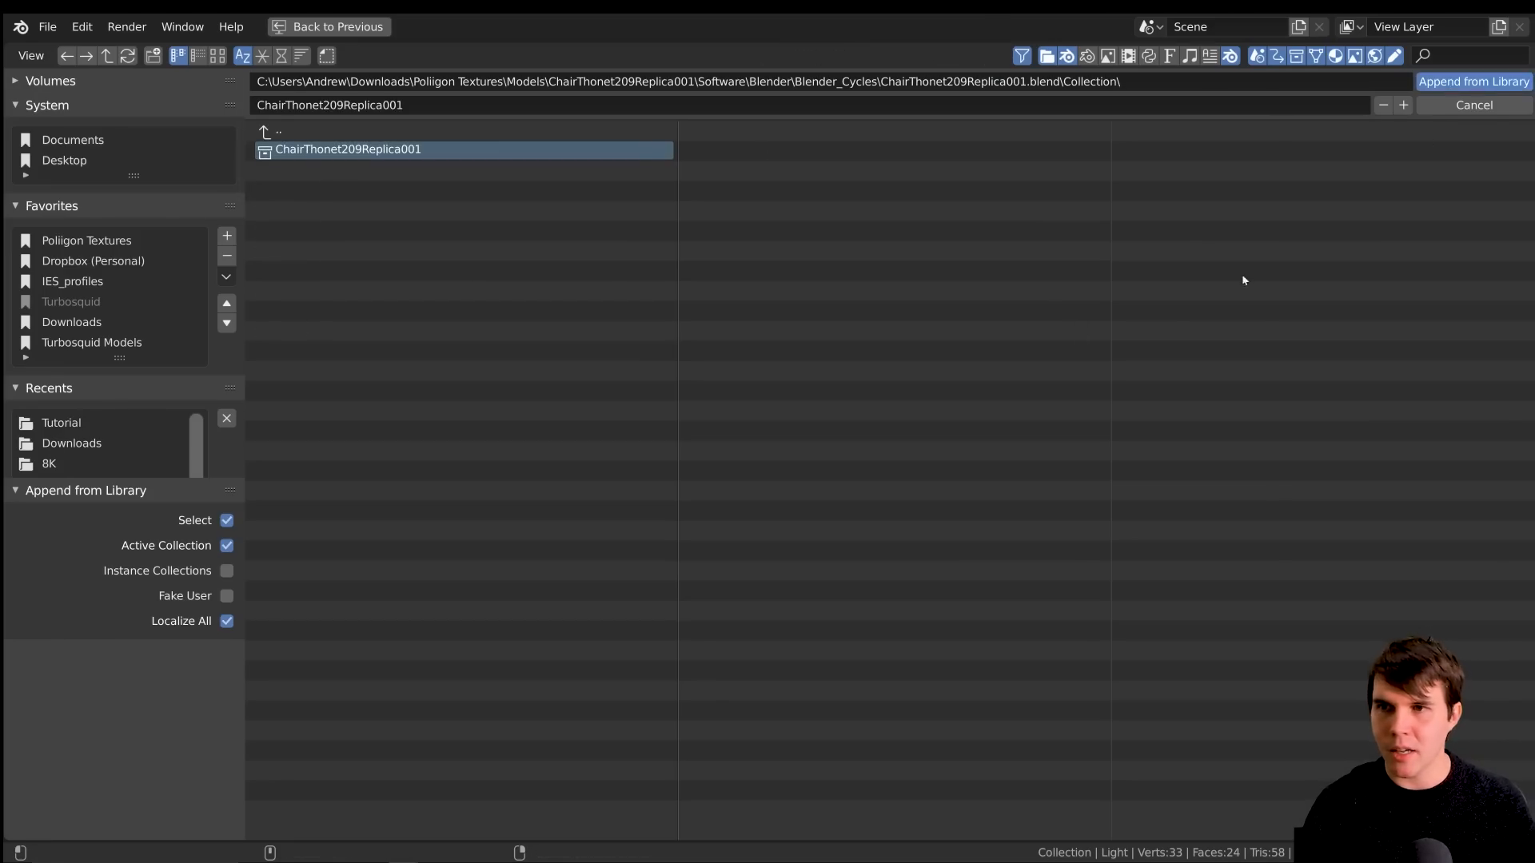
scroll(711, 464, down, 5)
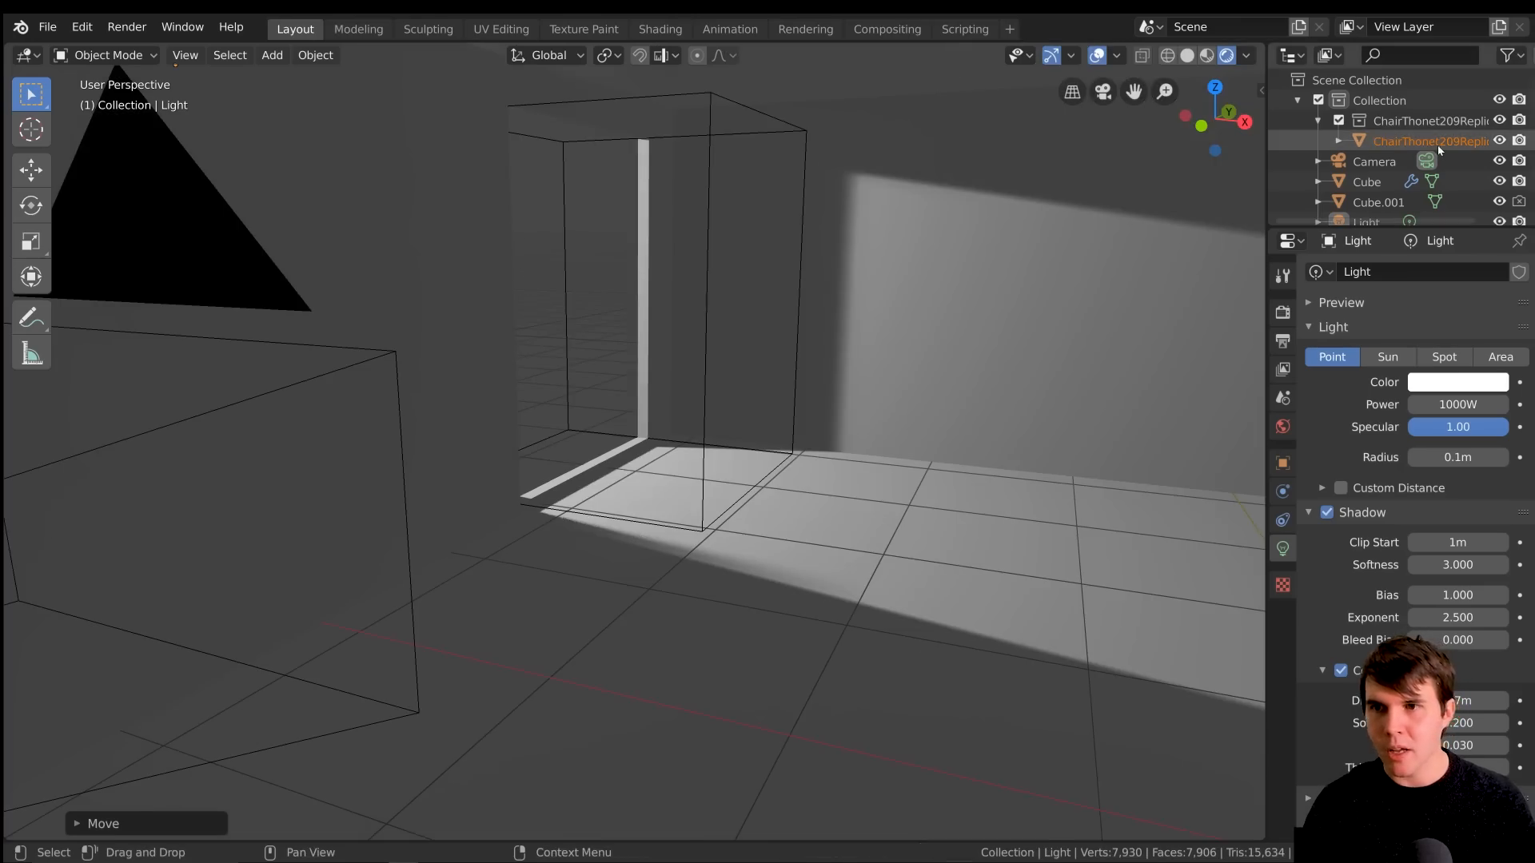
Select the appended chair and move it along the Y axis toward the far wall
click(1437, 144)
scroll(773, 480, down, 3)
key(KP_Decimal)
key(g)
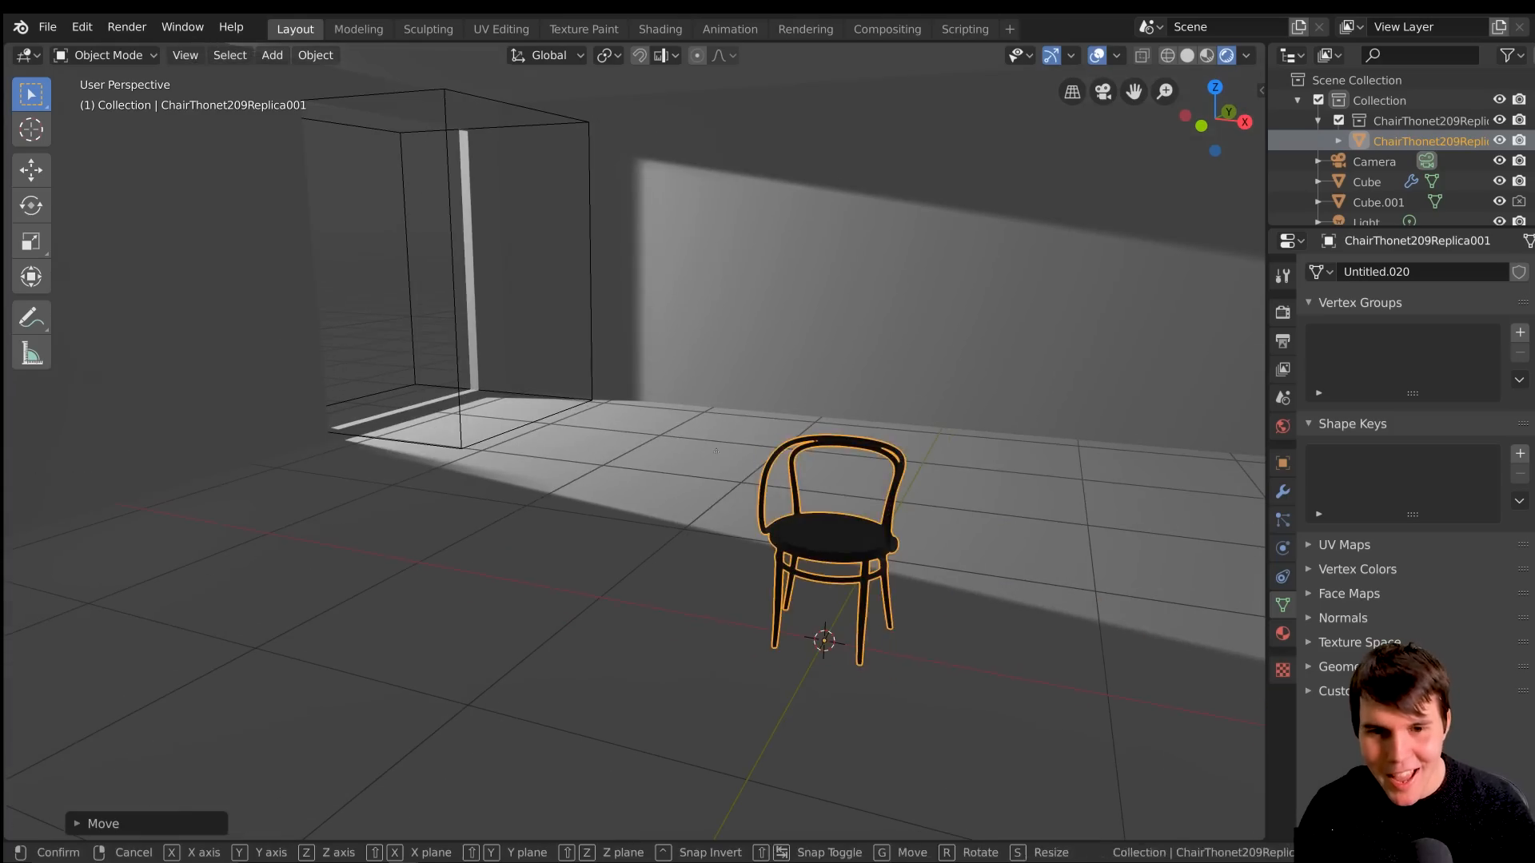
key(y)
click(480, 328)
Move the chair along the X and Y axes into the patch of light beside the window opening
scroll(479, 328, up, 3)
middle_drag(482, 335, 567, 376)
shift+middle_drag(568, 384, 751, 421)
key(g)
key(x)
click(523, 416)
middle_drag(531, 415, 754, 416)
key(g)
key(y)
click(528, 414)
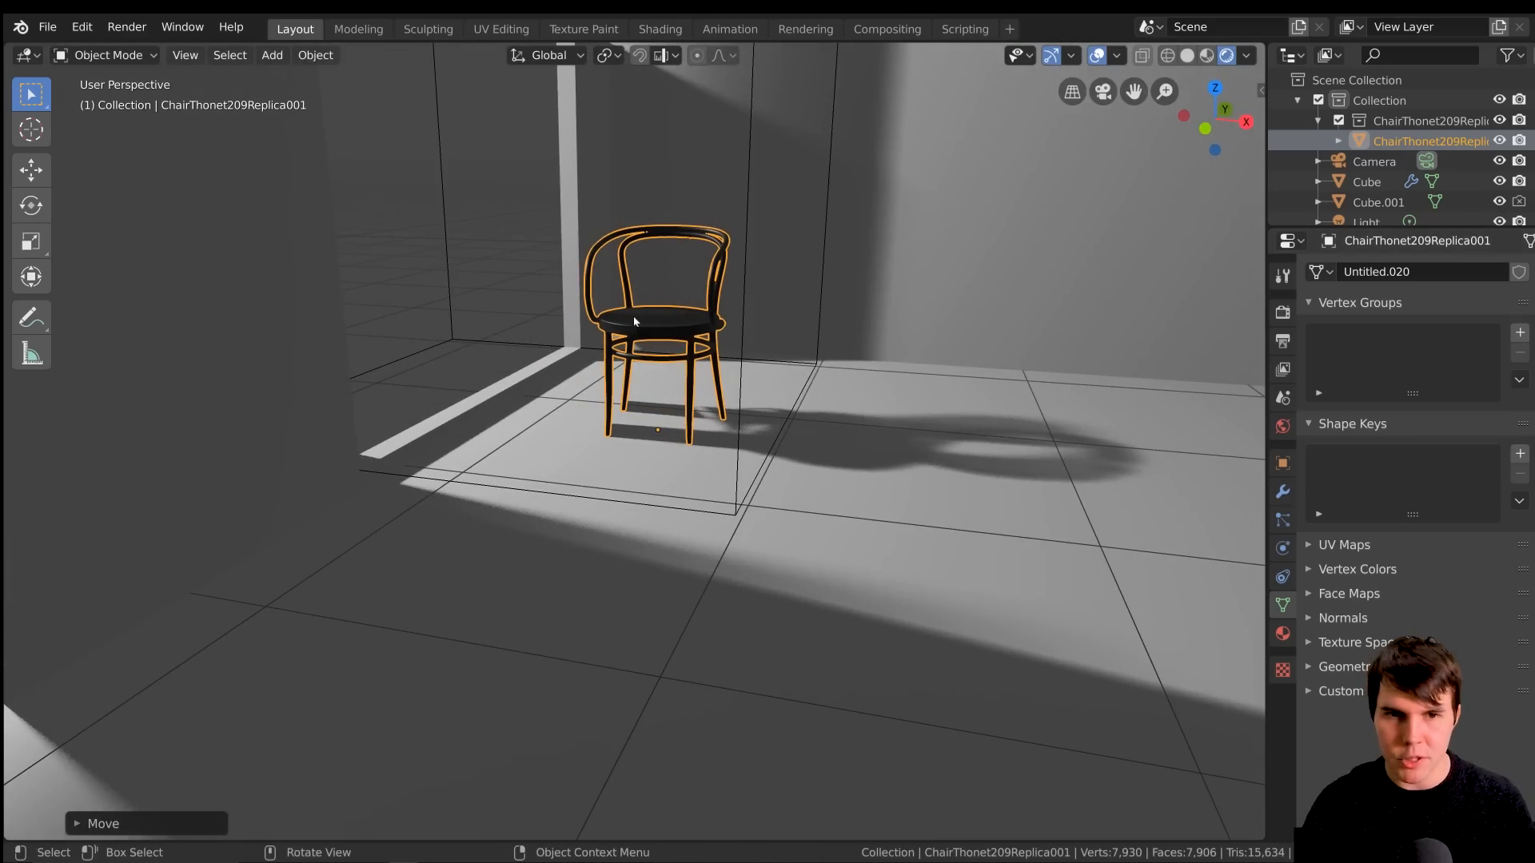
Select the point light outside the window so its shadow settings are shown
scroll(436, 291, down, 5)
scroll(381, 274, up, 4)
middle_drag(431, 290, 760, 160)
click(620, 120)
click(627, 69)
scroll(832, 387, up, 2)
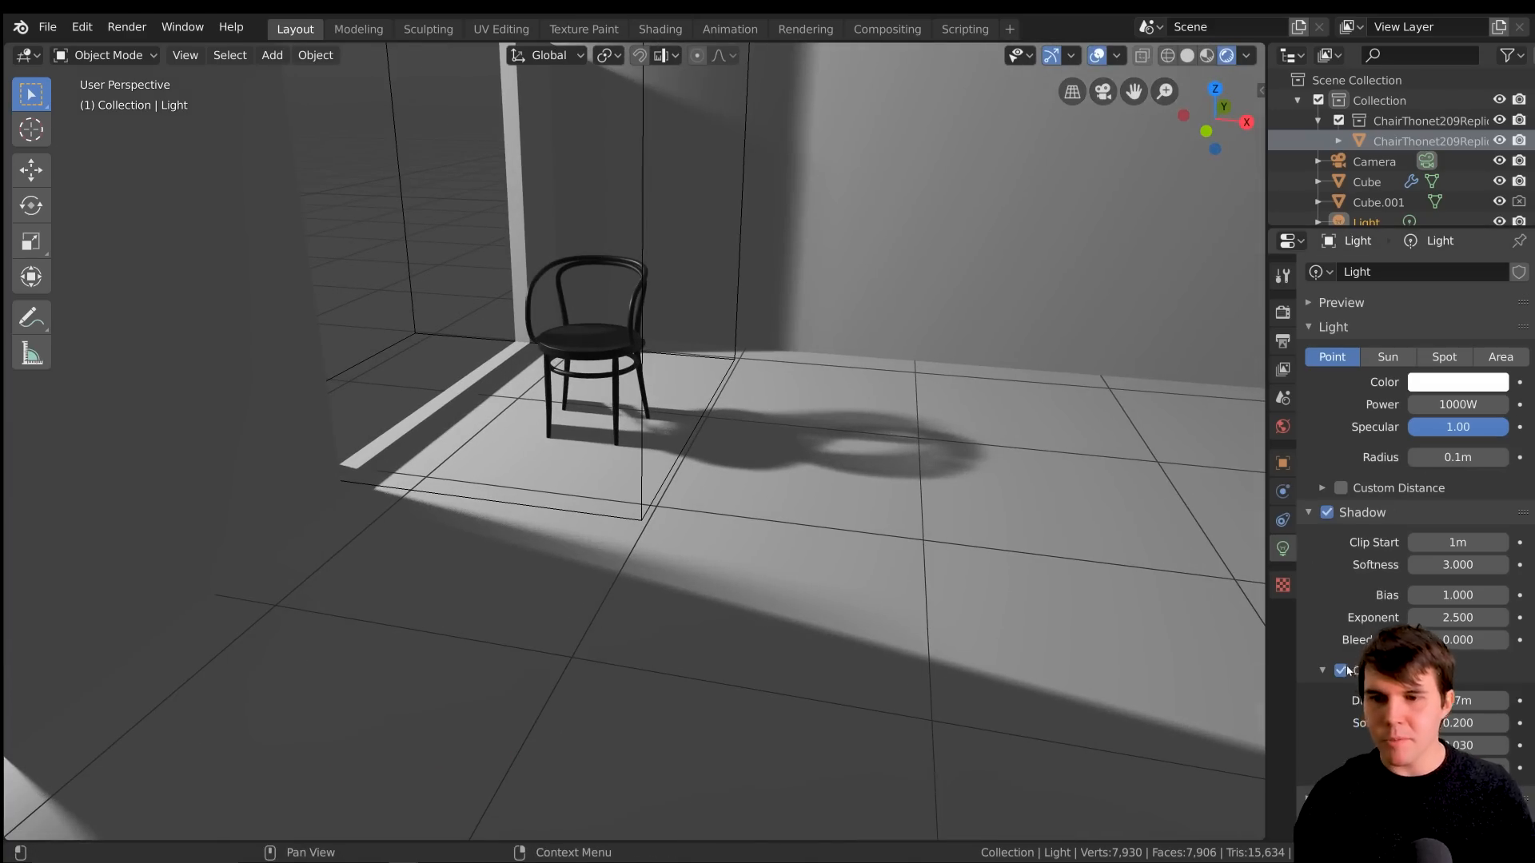
Examine the shadow the chair casts on the floor, especially where its legs touch the ground
scroll(698, 462, down, 1)
middle_drag(703, 455, 713, 397)
scroll(709, 336, down, 3)
scroll(708, 335, up, 1)
scroll(734, 343, up, 6)
mouse_move(558, 511)
middle_down()
mouse_move(516, 513)
mouse_move(565, 501)
mouse_move(551, 501)
middle_up()
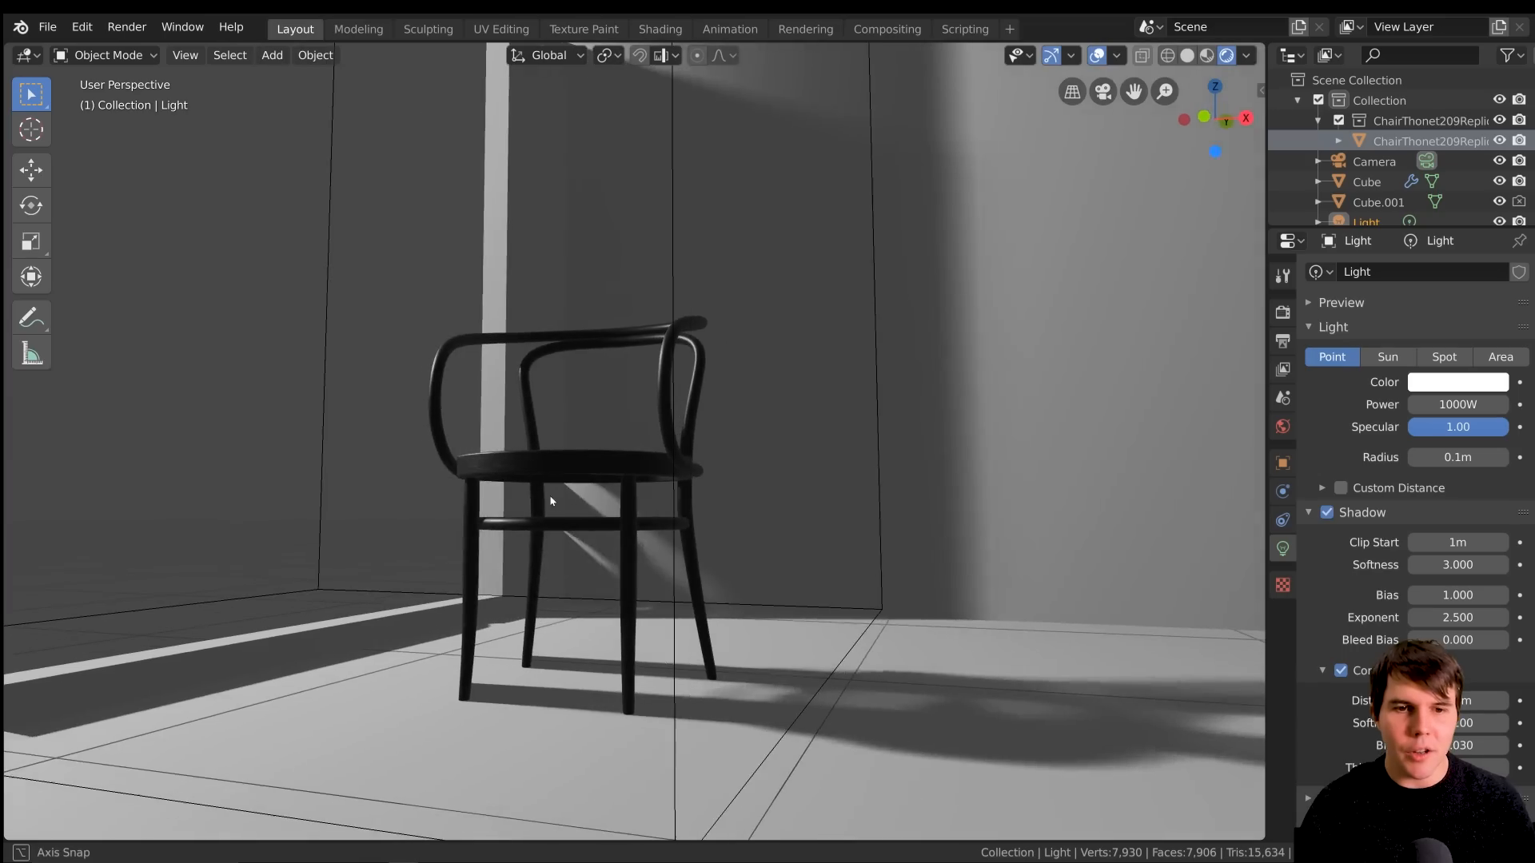
mouse_move(648, 480)
middle_down()
mouse_move(632, 482)
mouse_move(654, 479)
middle_up()
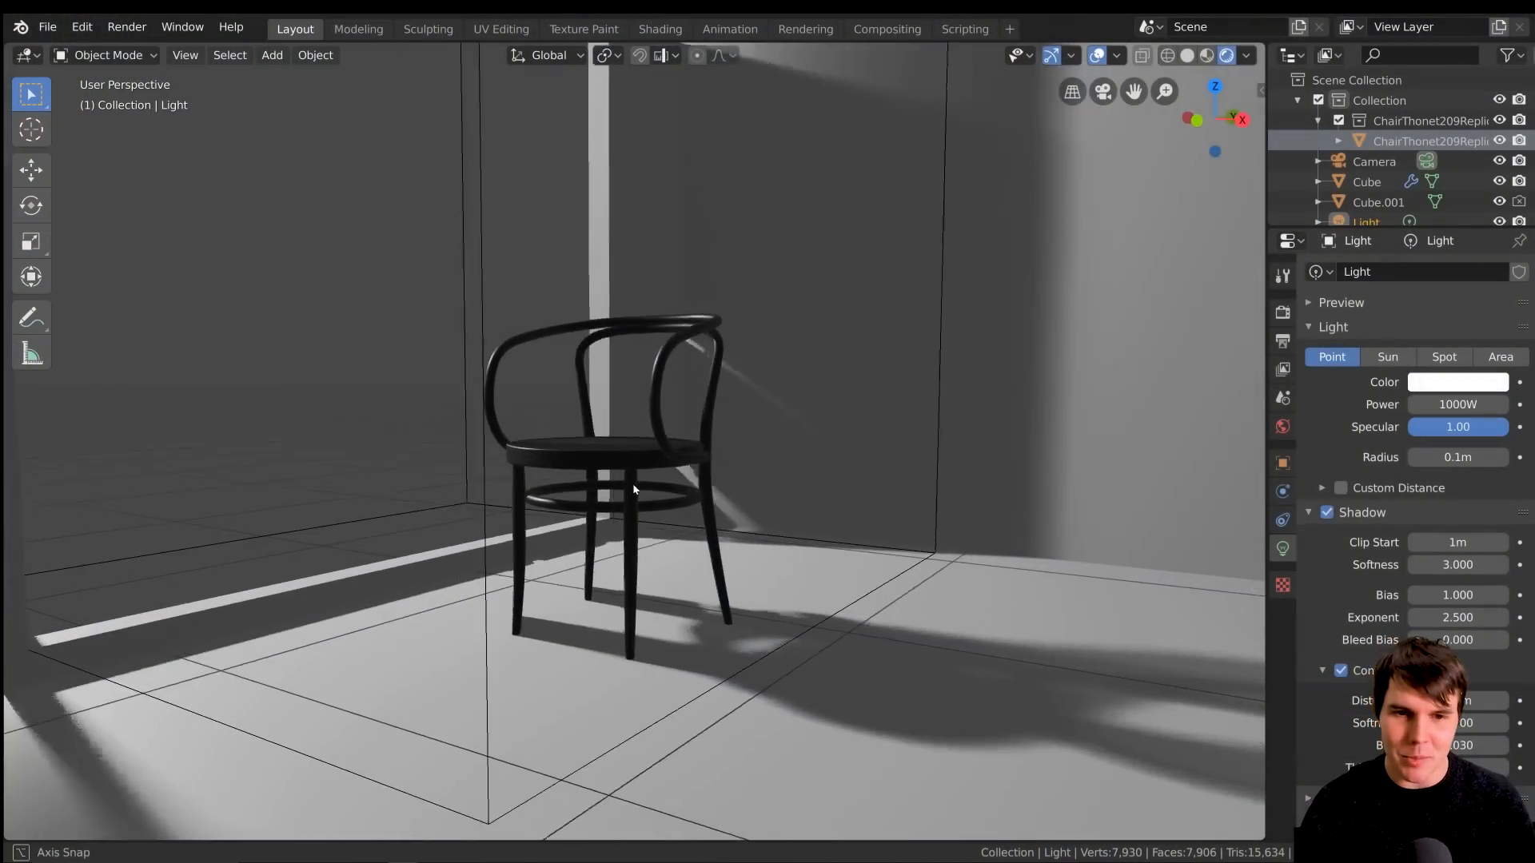
middle_drag(633, 485, 637, 488)
scroll(638, 487, down, 3)
scroll(637, 488, up, 5)
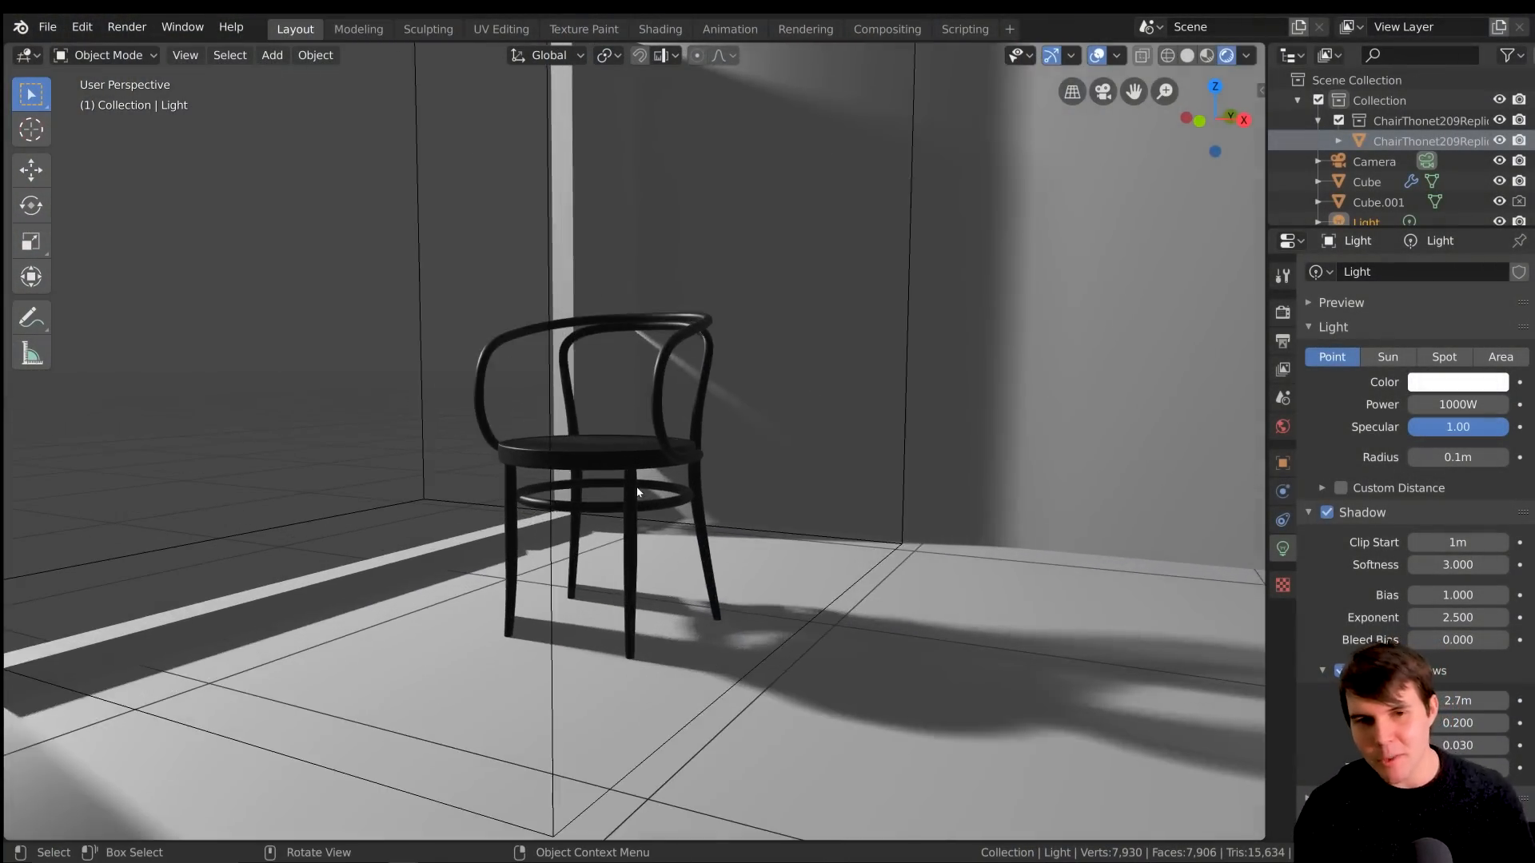
scroll(638, 491, down, 5)
scroll(637, 490, up, 4)
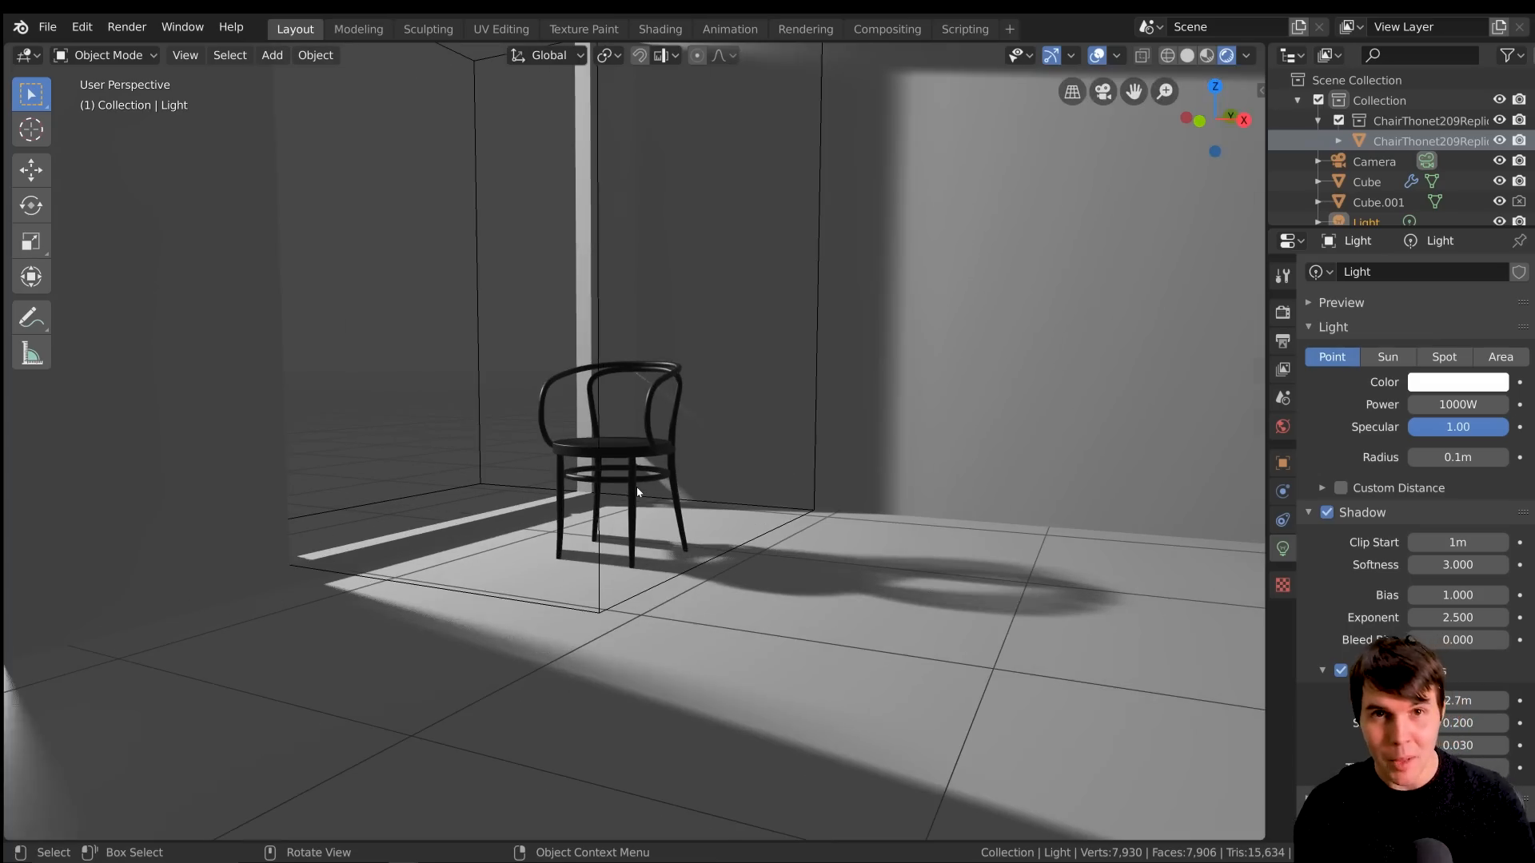
scroll(662, 461, up, 2)
mouse_move(662, 462)
middle_down()
mouse_move(641, 462)
mouse_move(664, 459)
middle_up()
scroll(663, 459, down, 3)
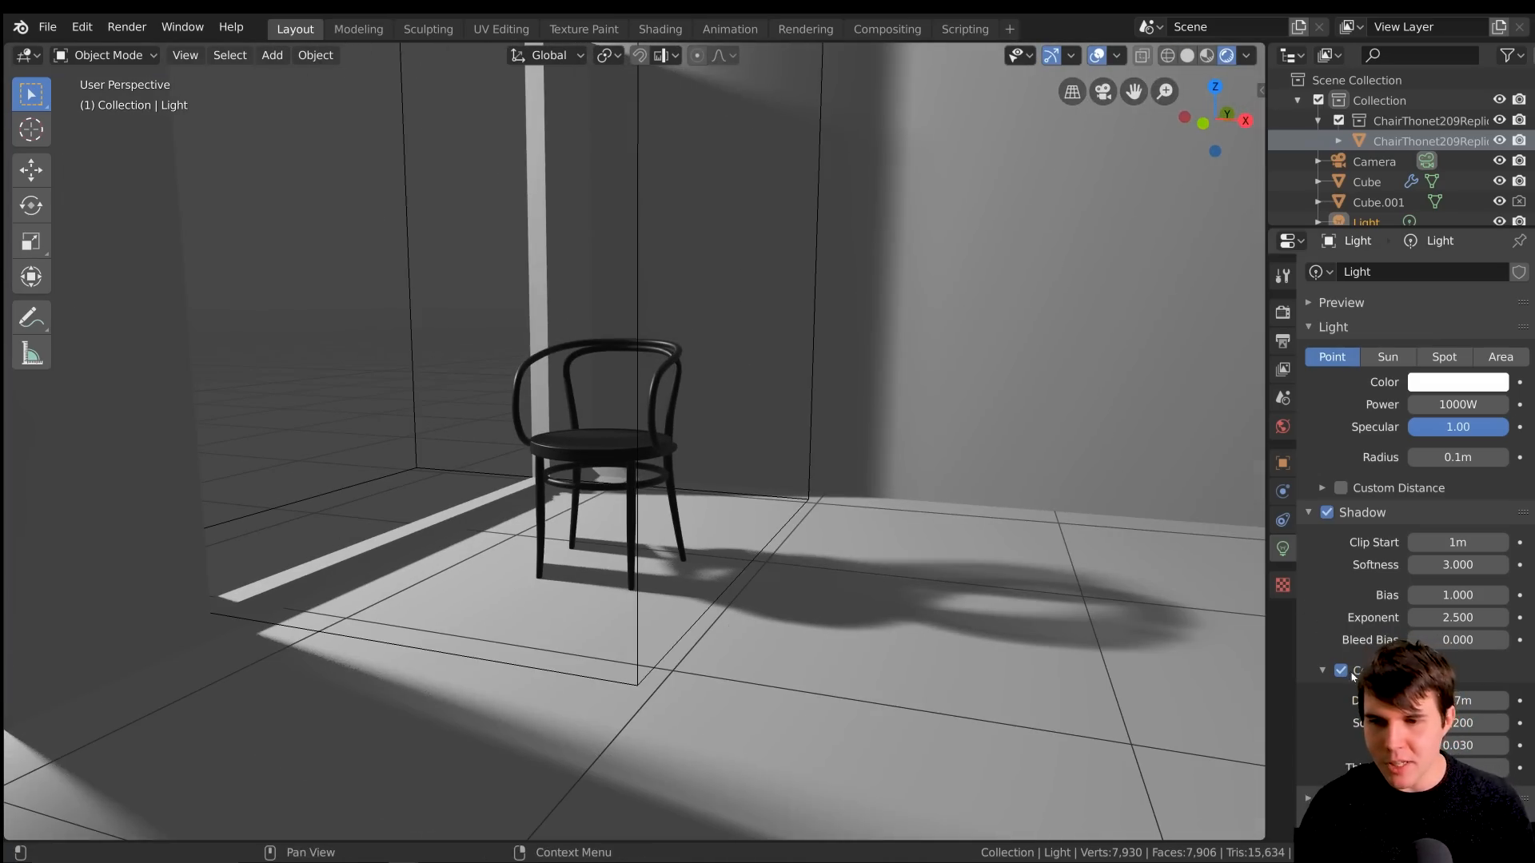
Set the light's contact shadow distance to 0.06 m and its softness to 0.300
drag(1459, 701, 1426, 702)
scroll(598, 568, up, 4)
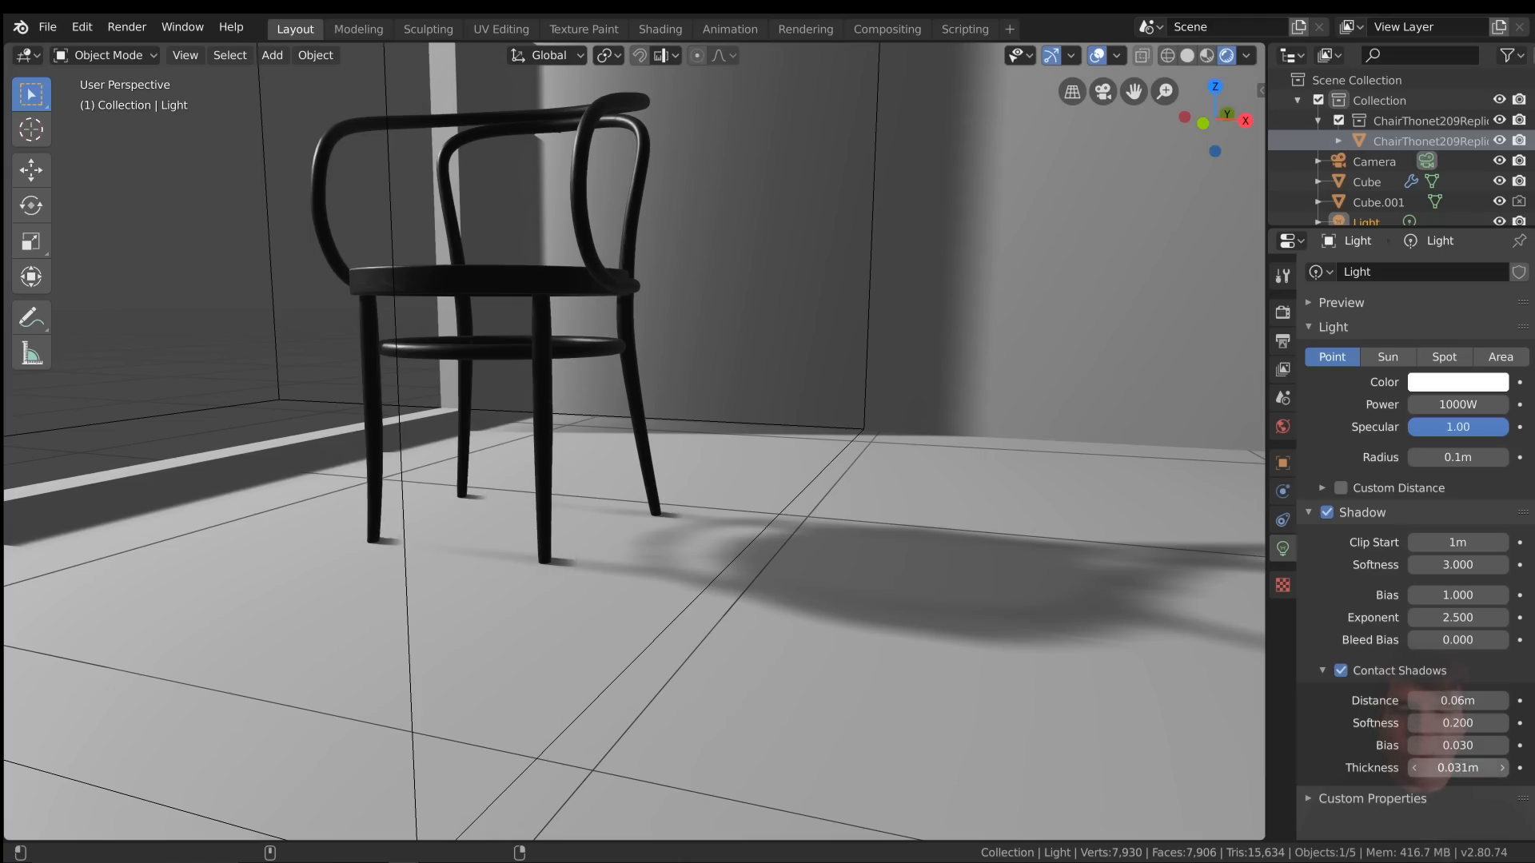
drag(1458, 724, 1455, 724)
scroll(839, 563, down, 2)
mouse_move(808, 544)
middle_down()
mouse_move(788, 575)
mouse_move(789, 545)
middle_up()
scroll(789, 574, up, 2)
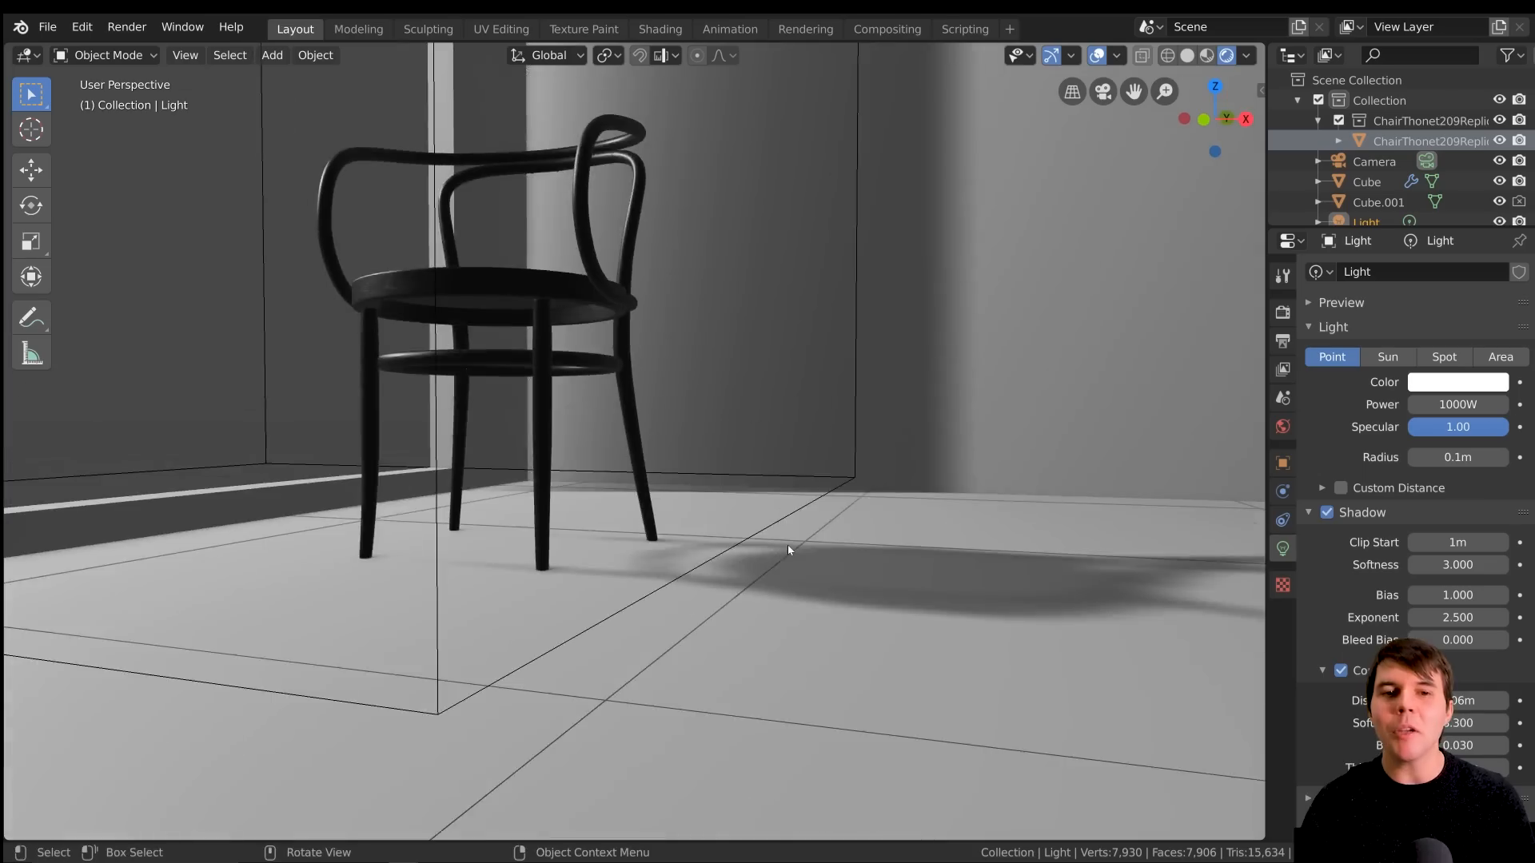
Turn off Contact Shadows for the light
scroll(788, 550, down, 2)
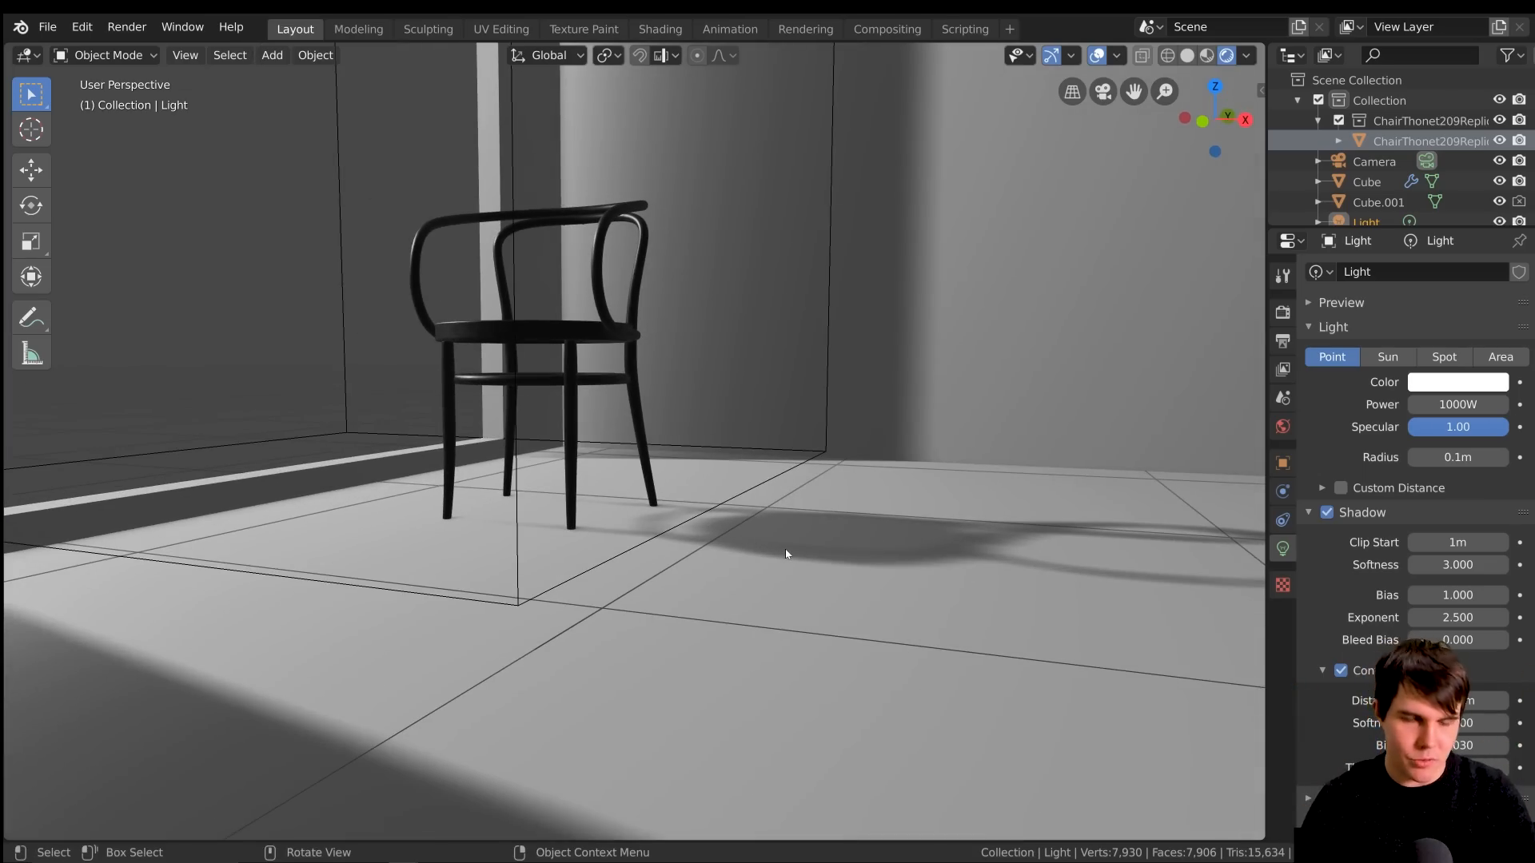
scroll(786, 553, down, 2)
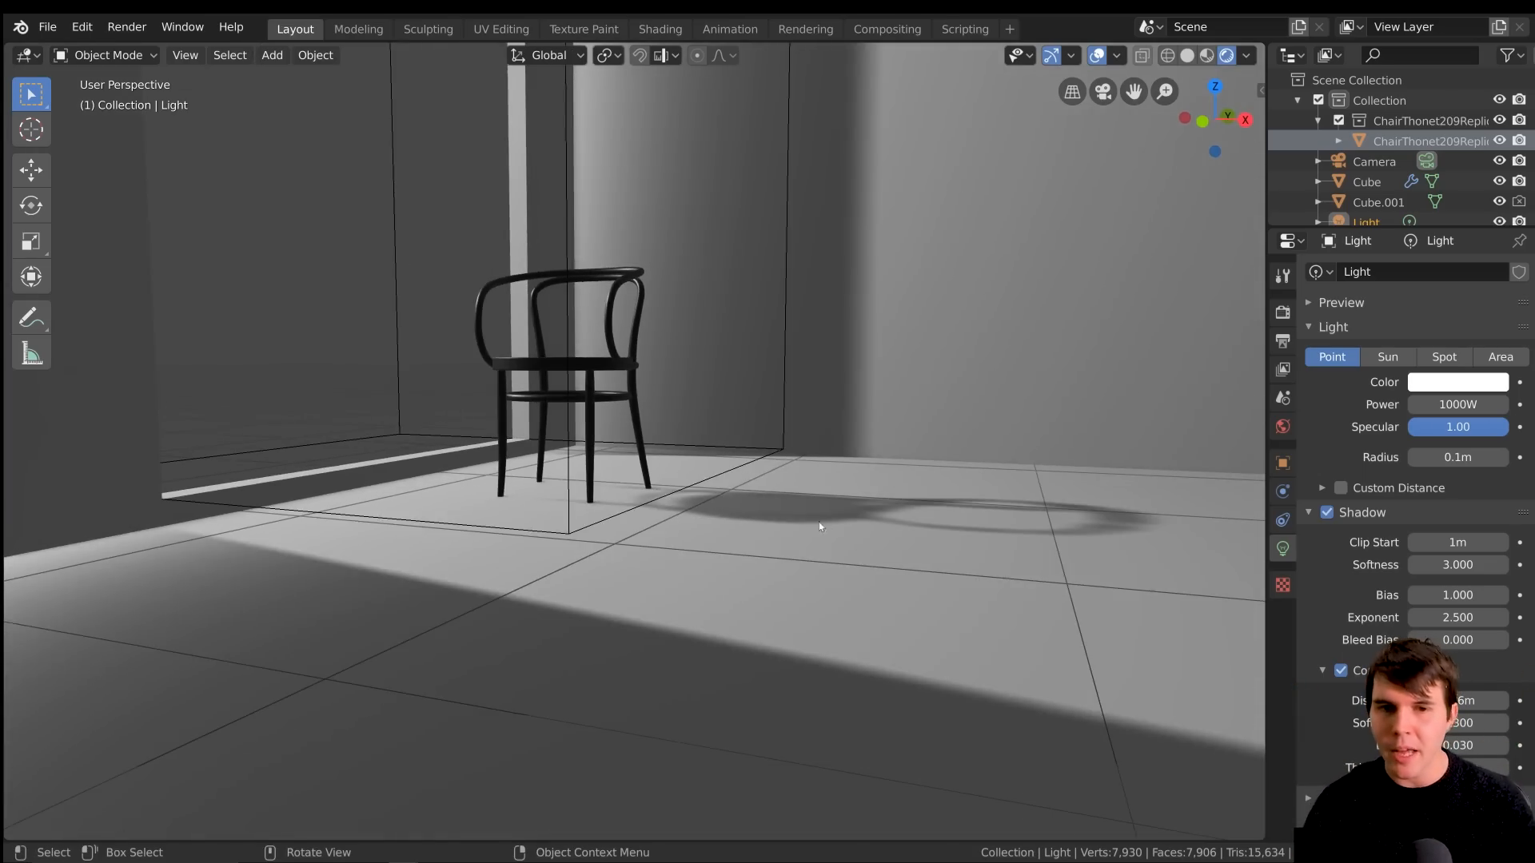
scroll(808, 514, down, 2)
middle_drag(864, 447, 731, 212)
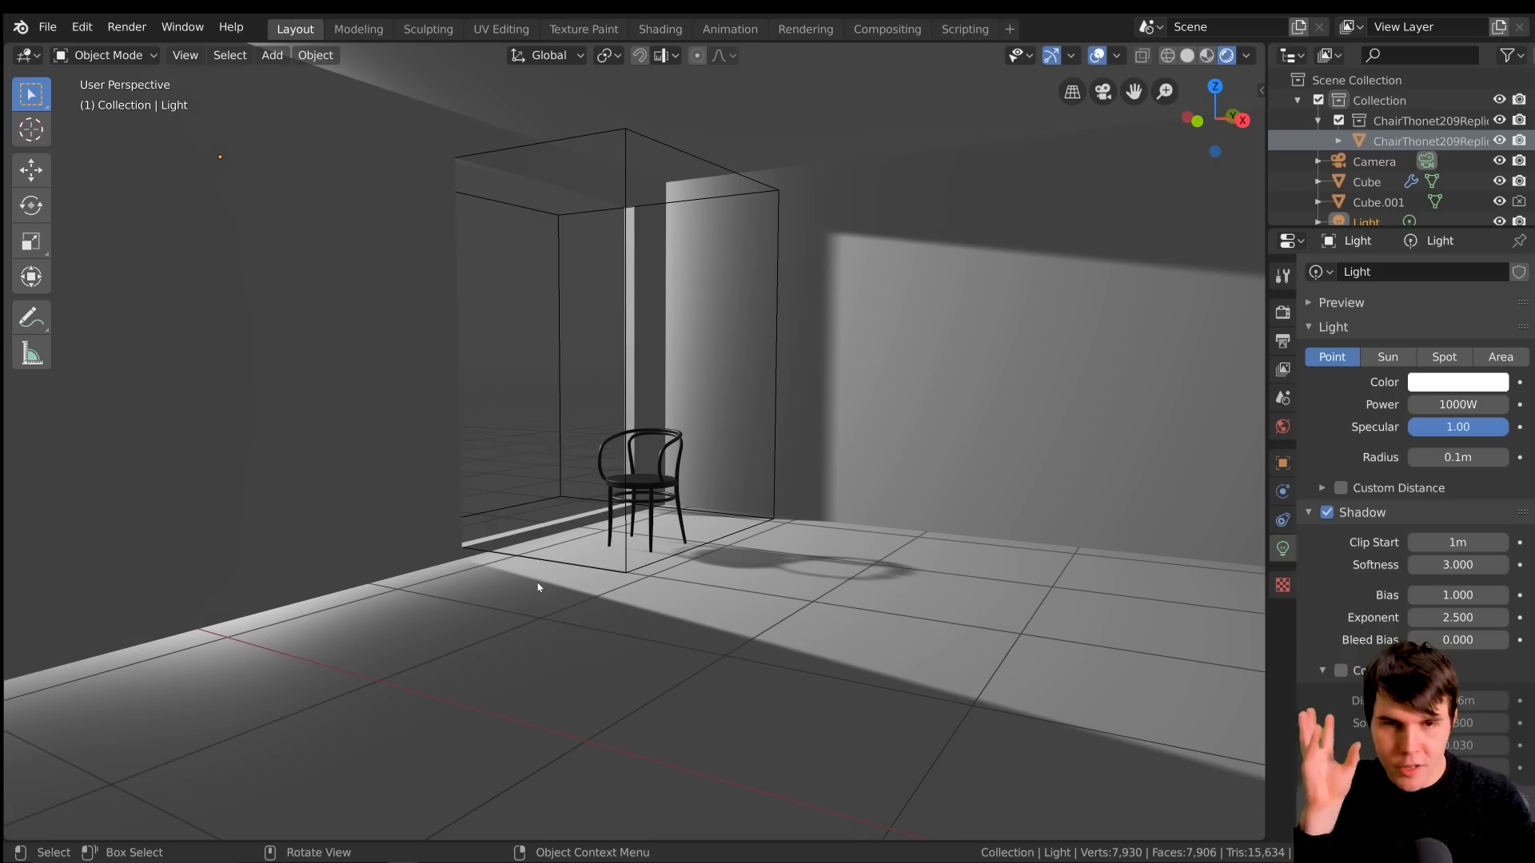
Select the room cube and change the Eevee render shadow method to VSM
click(904, 424)
click(1288, 316)
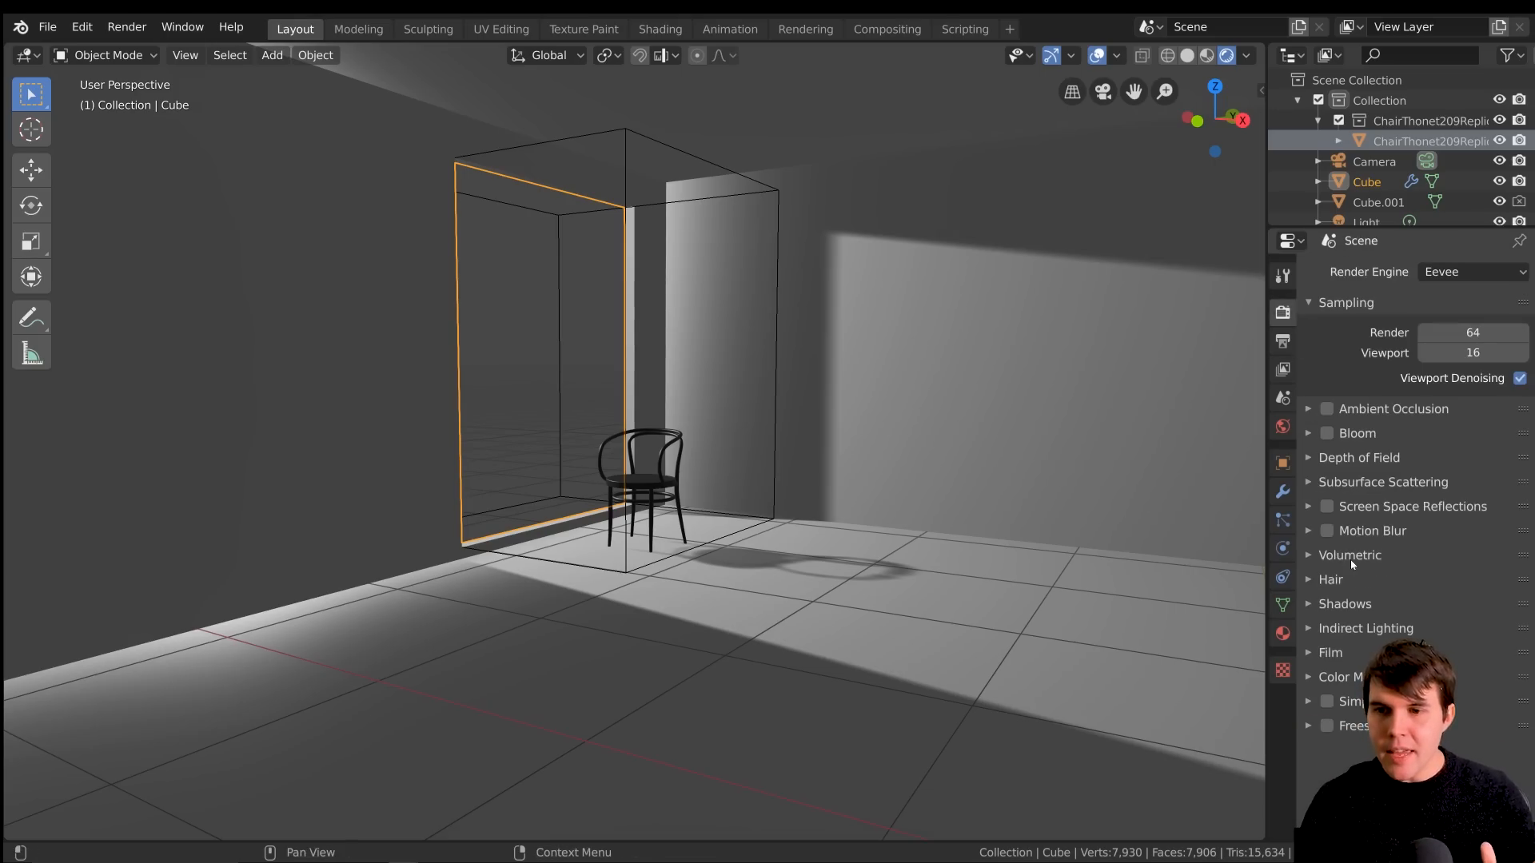
click(1351, 603)
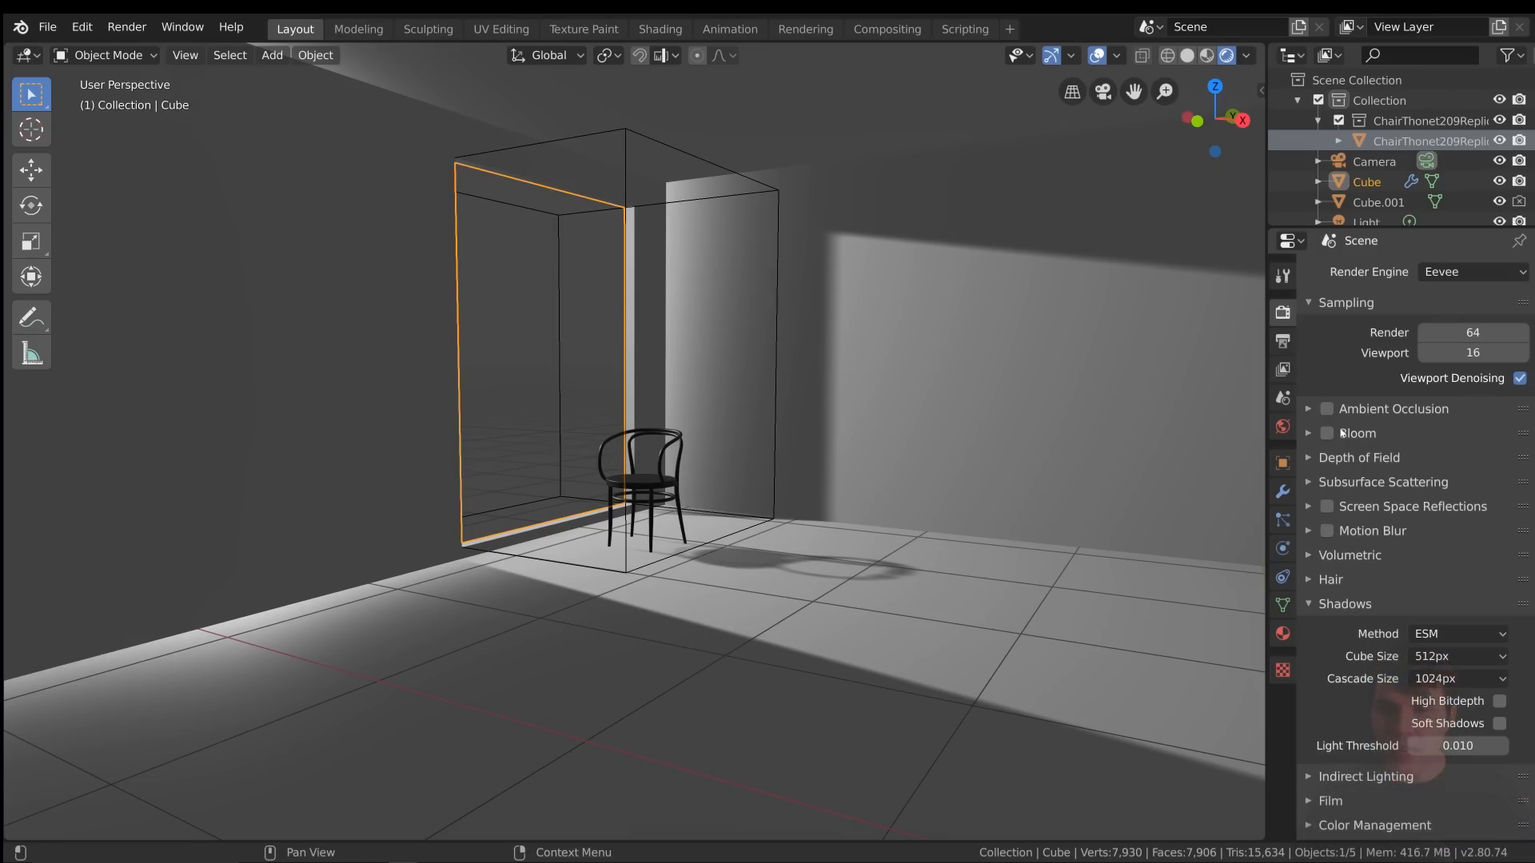
click(1433, 635)
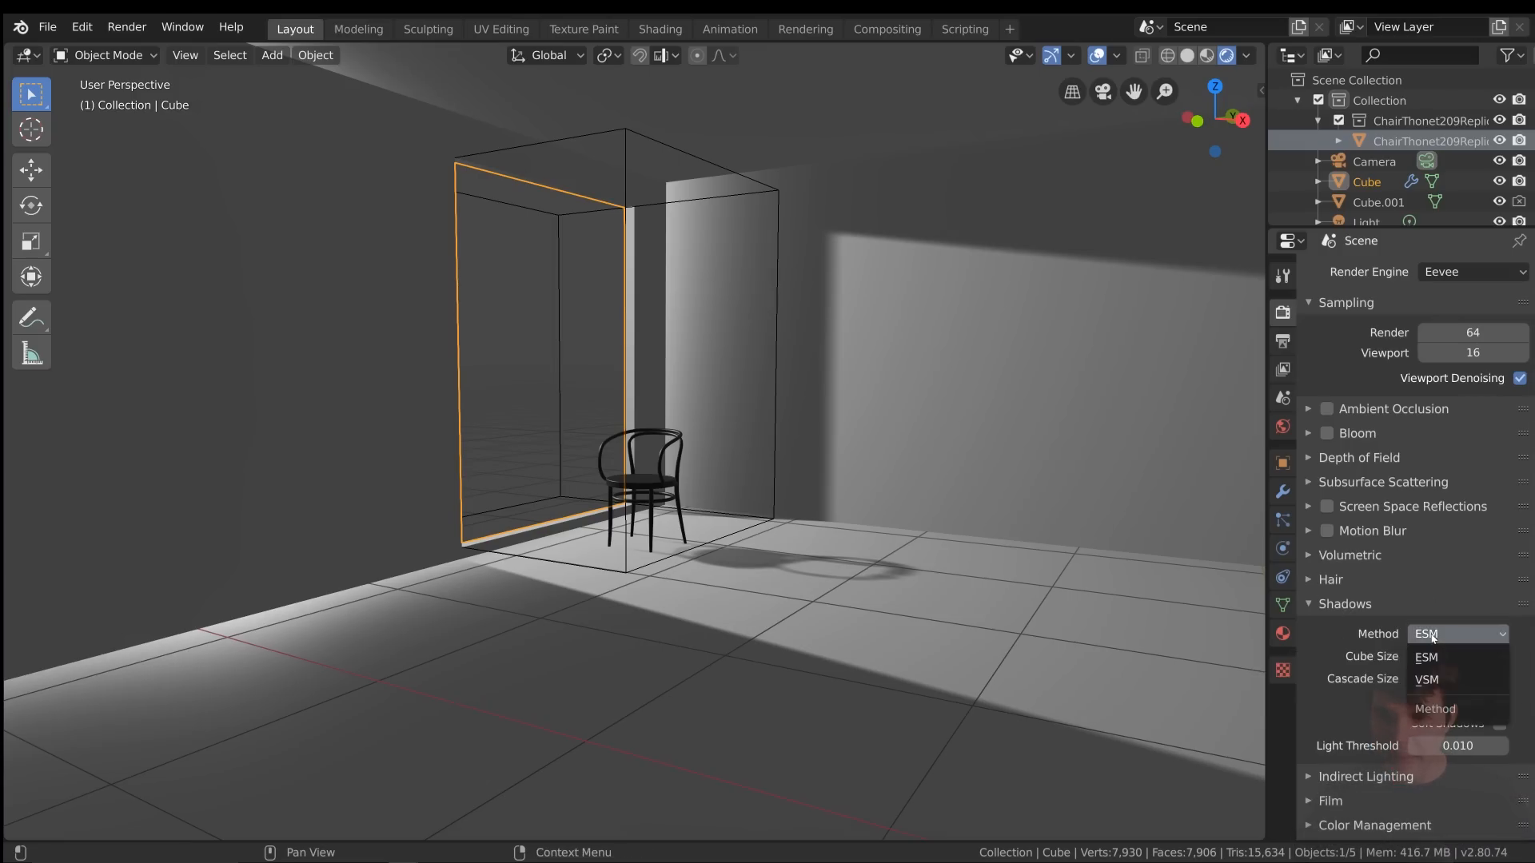
click(1479, 682)
middle_drag(987, 574, 996, 582)
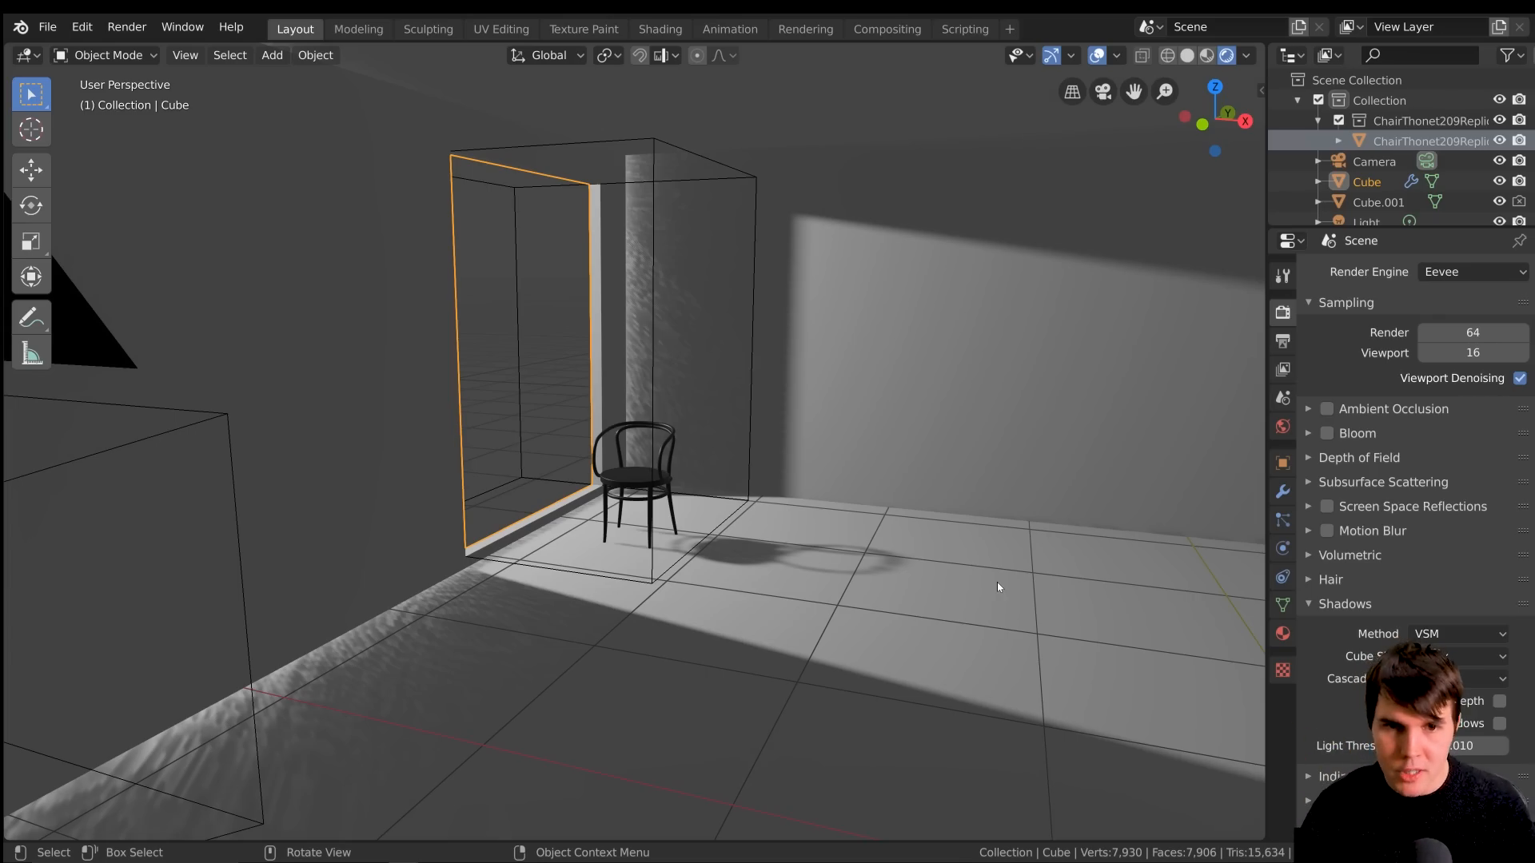
Turn on High Bitdepth in the Eevee shadow settings to clean up the noisy light leaks around the window
scroll(997, 588, up, 2)
scroll(997, 588, down, 1)
scroll(874, 284, down, 1)
shift+middle_drag(730, 367, 718, 456)
scroll(718, 456, up, 1)
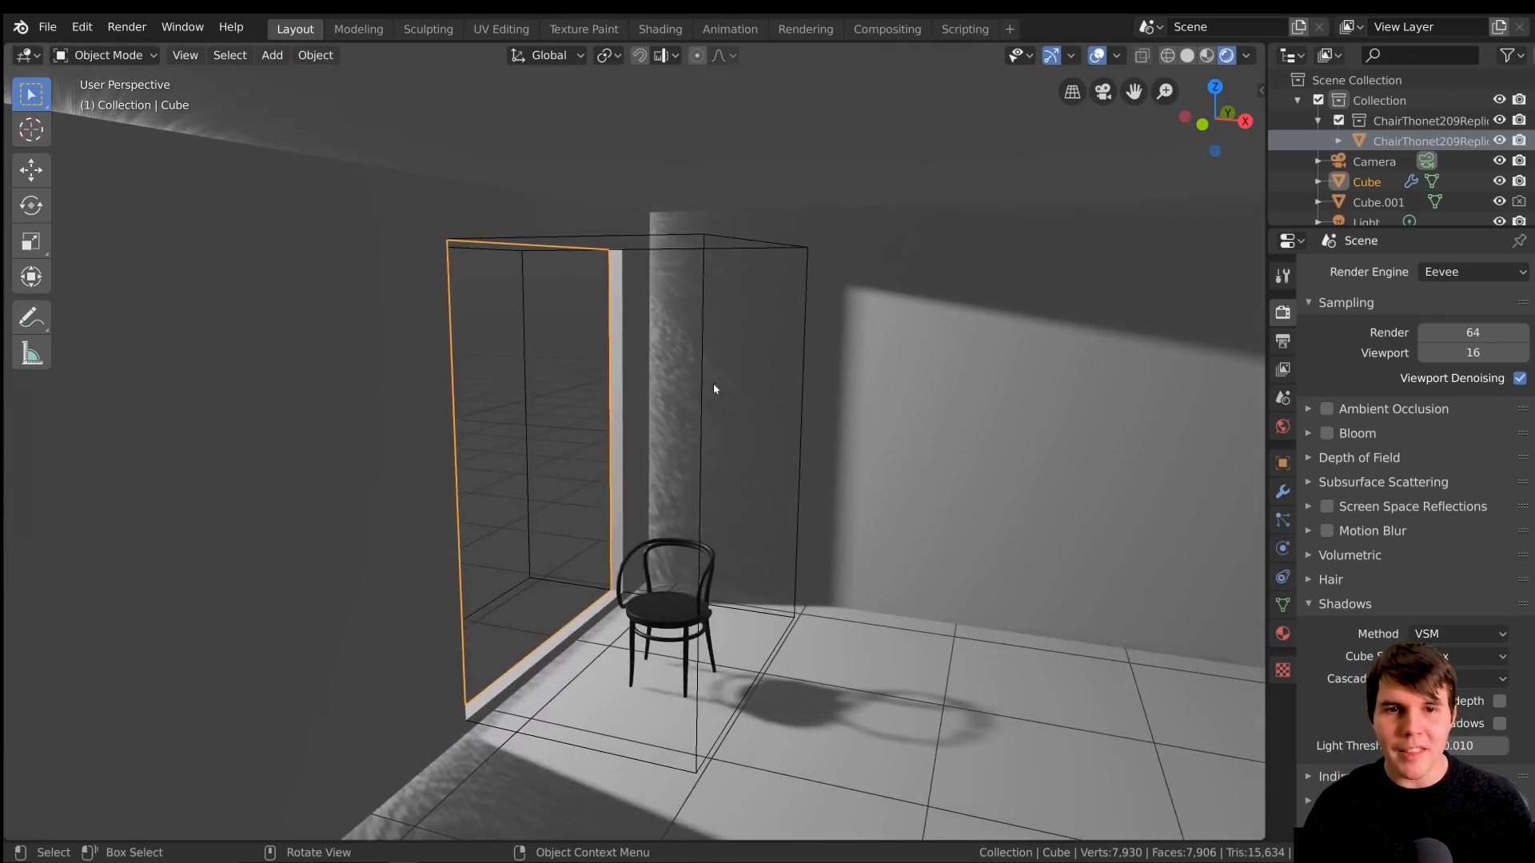
scroll(719, 456, up, 4)
scroll(718, 441, down, 6)
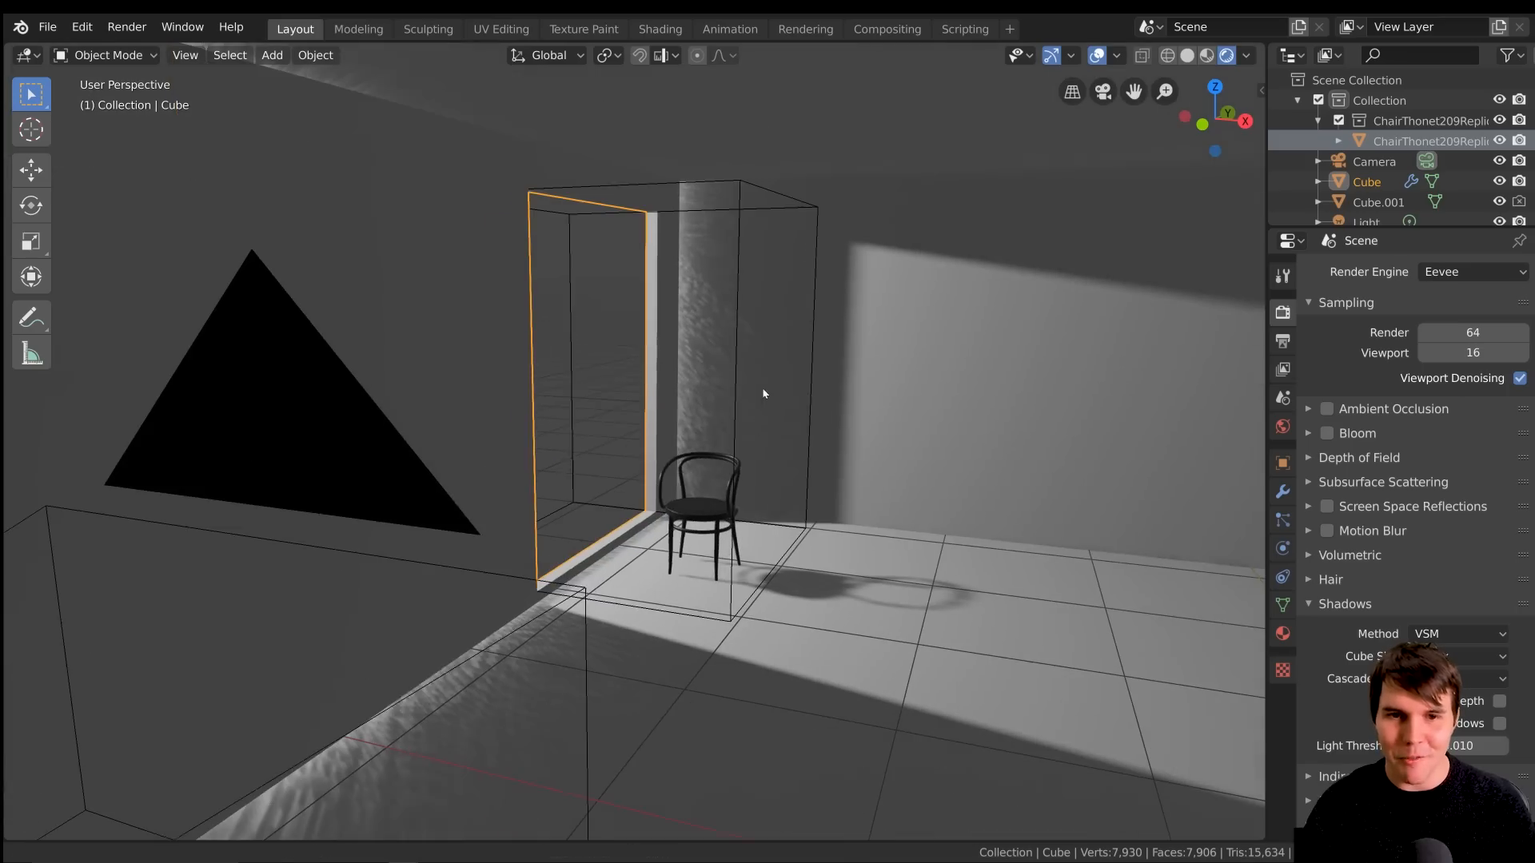
click(1515, 701)
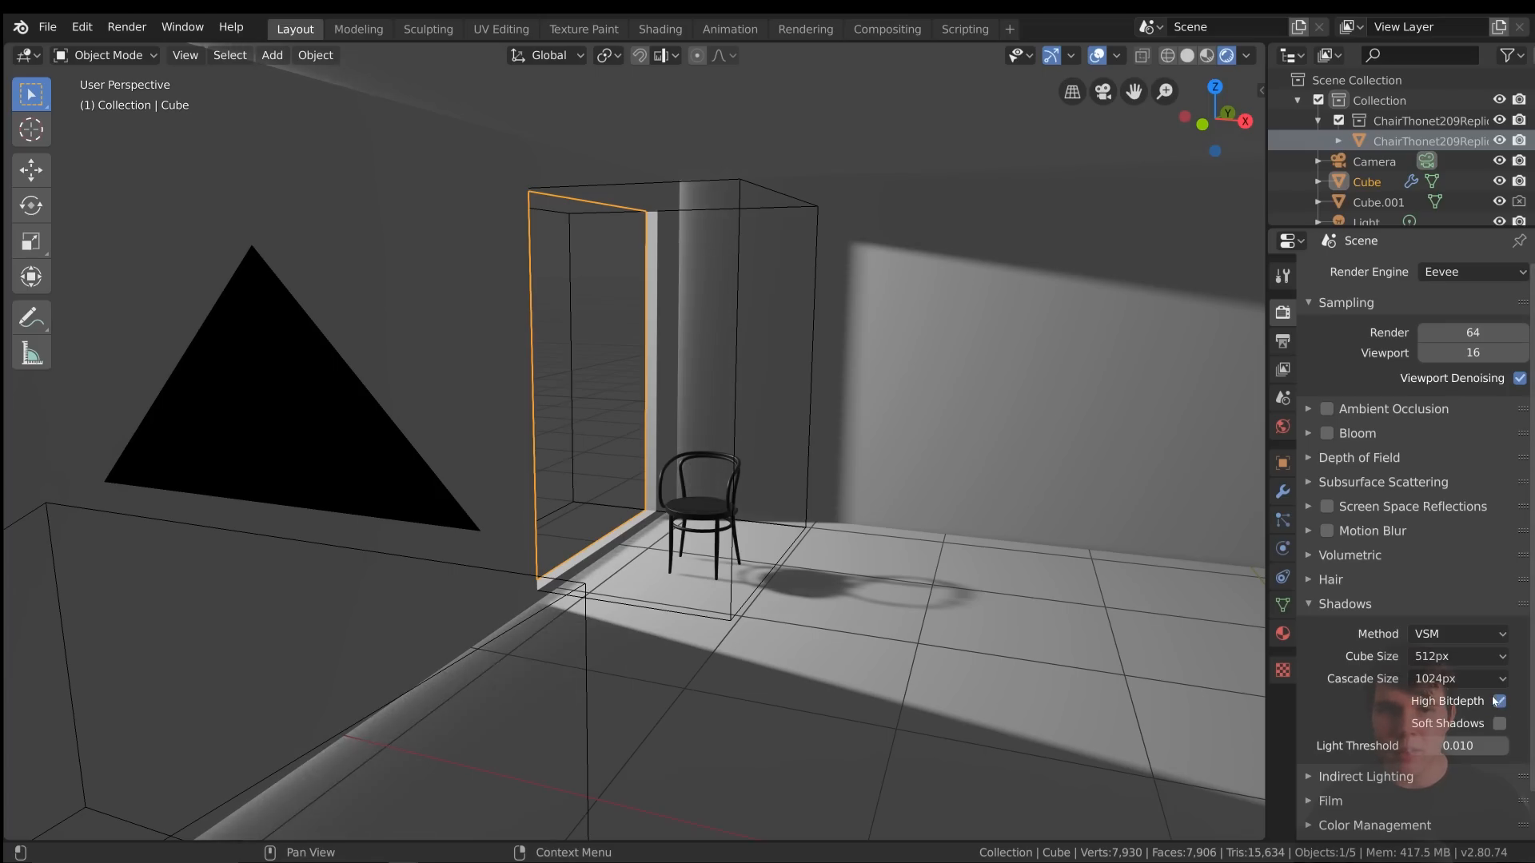
scroll(777, 199, up, 6)
scroll(726, 435, down, 6)
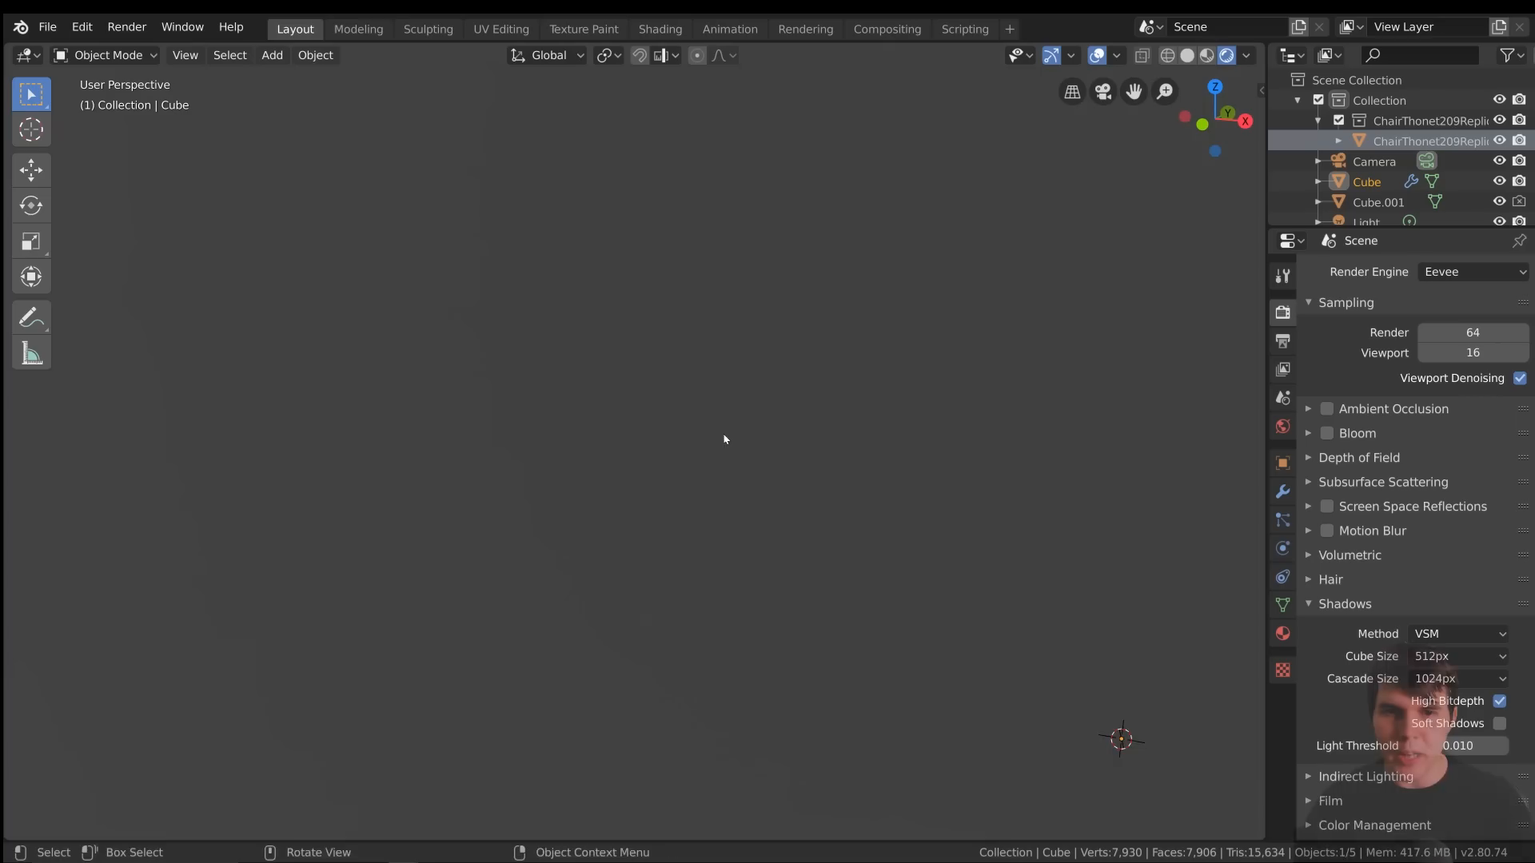
Switch the Eevee shadow method between ESM and VSM to compare the light leaks, ending on VSM
click(1437, 634)
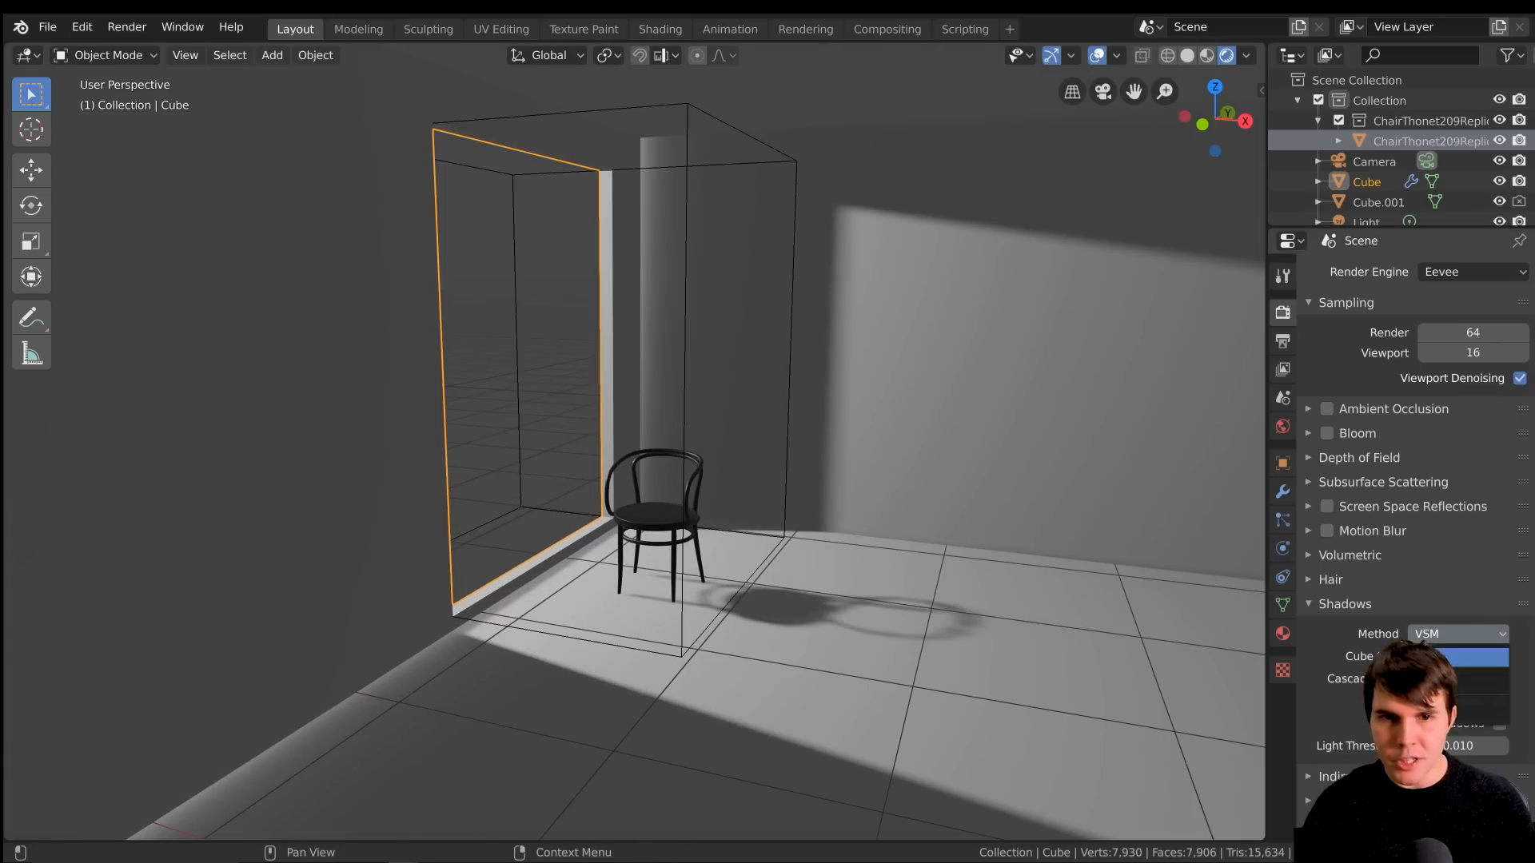
click(1432, 658)
click(1429, 636)
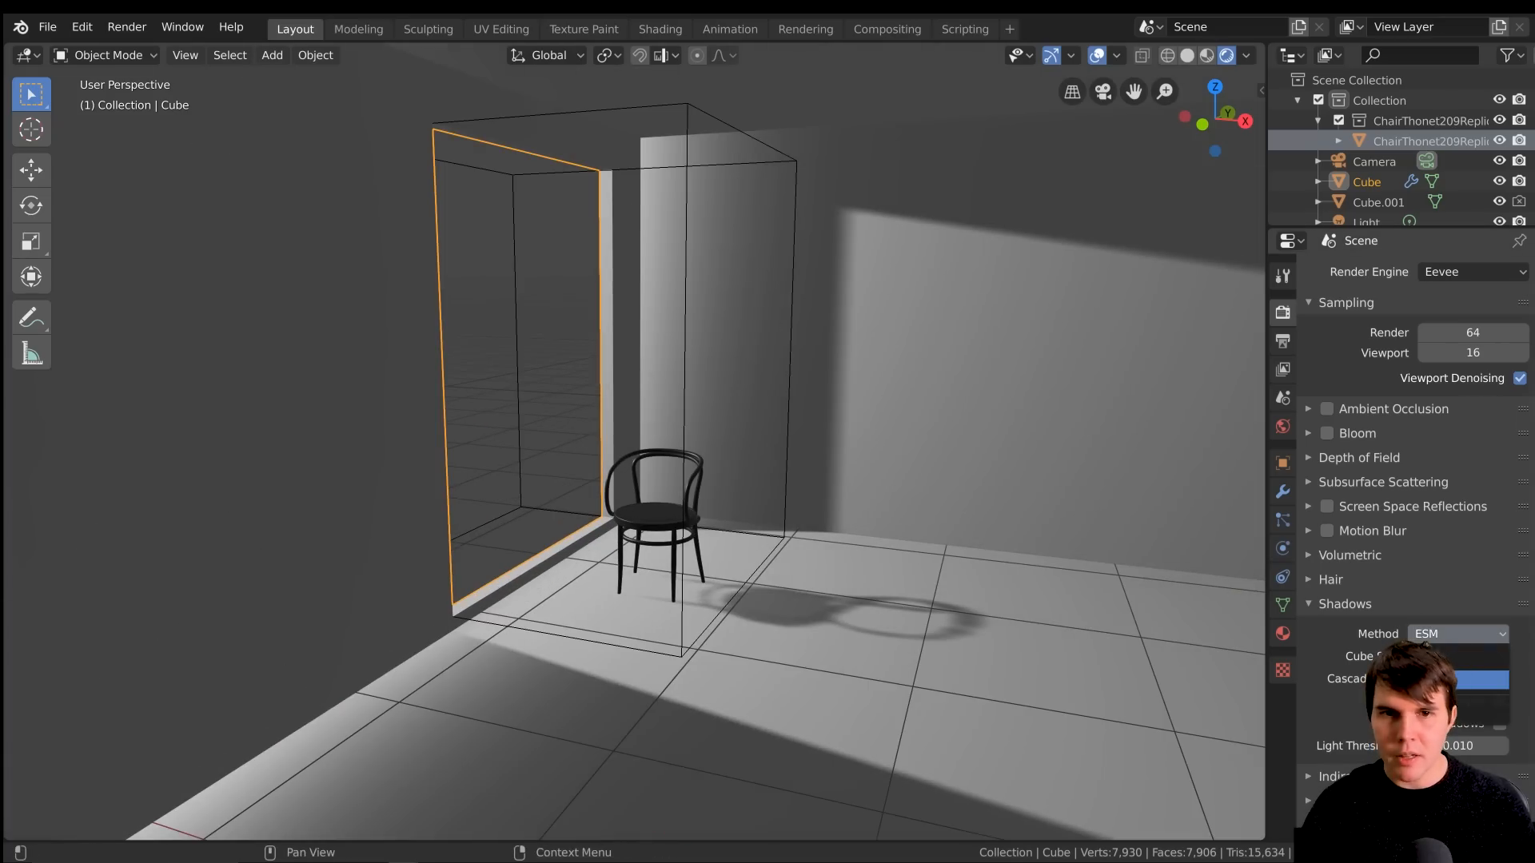
click(1479, 680)
click(1439, 634)
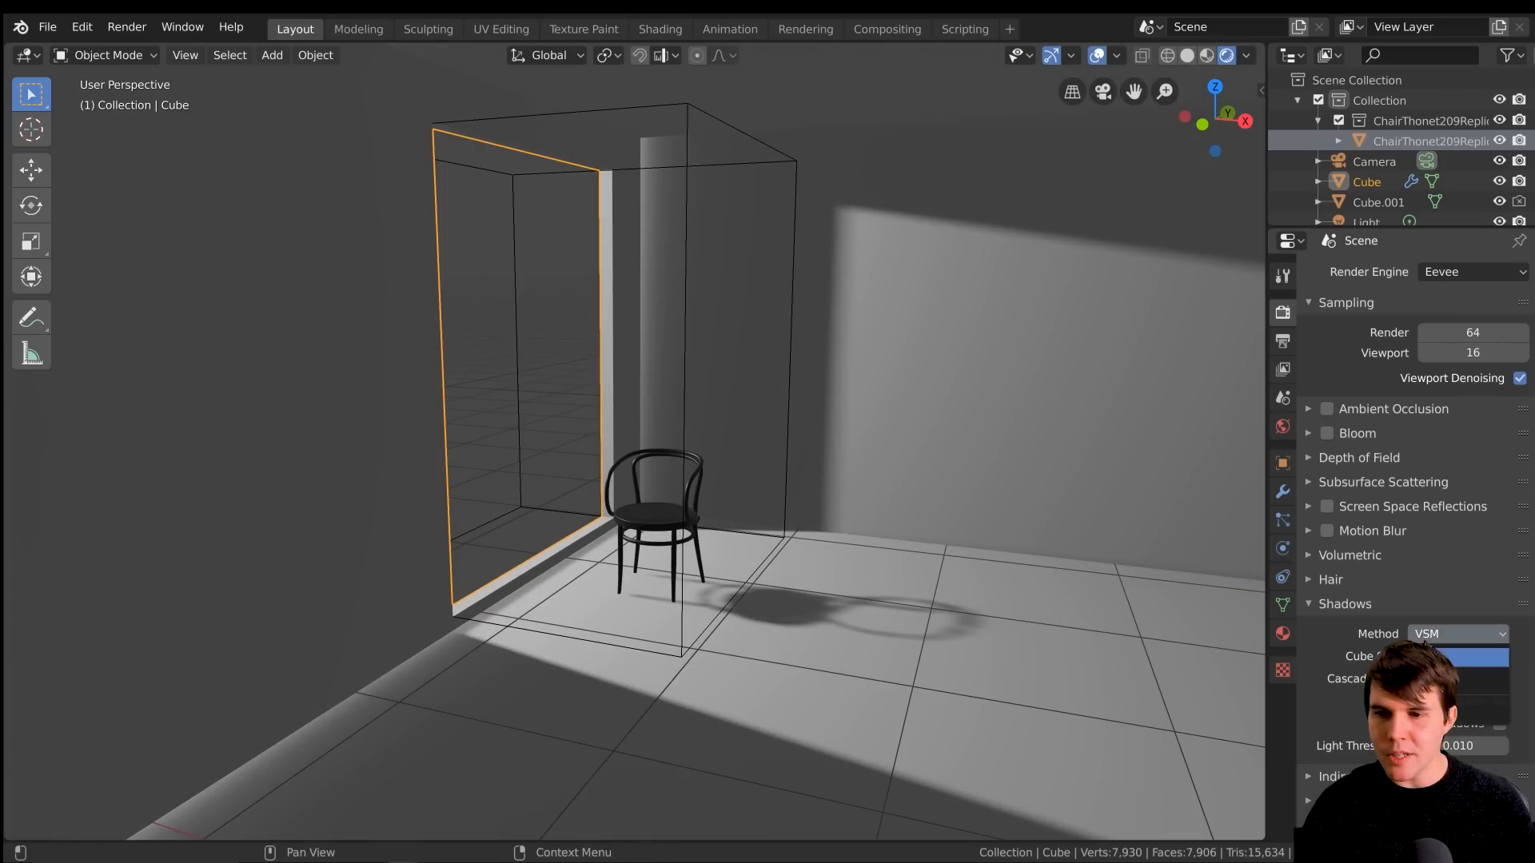
click(1416, 623)
click(1420, 633)
click(1439, 676)
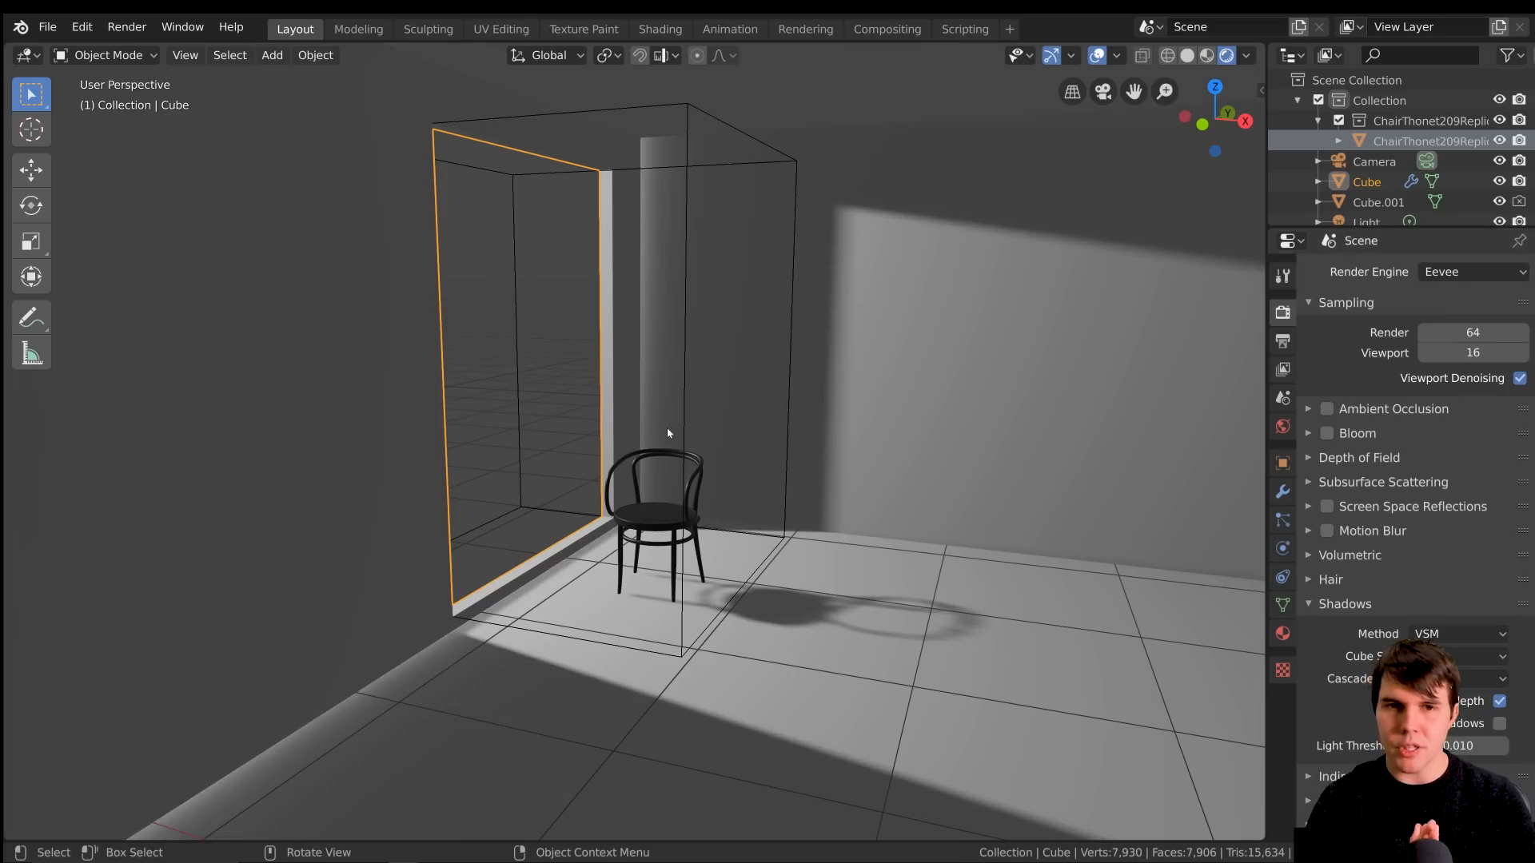
Set the Solidify thickness of the room cube's walls to 1.144 m
scroll(667, 428, up, 3)
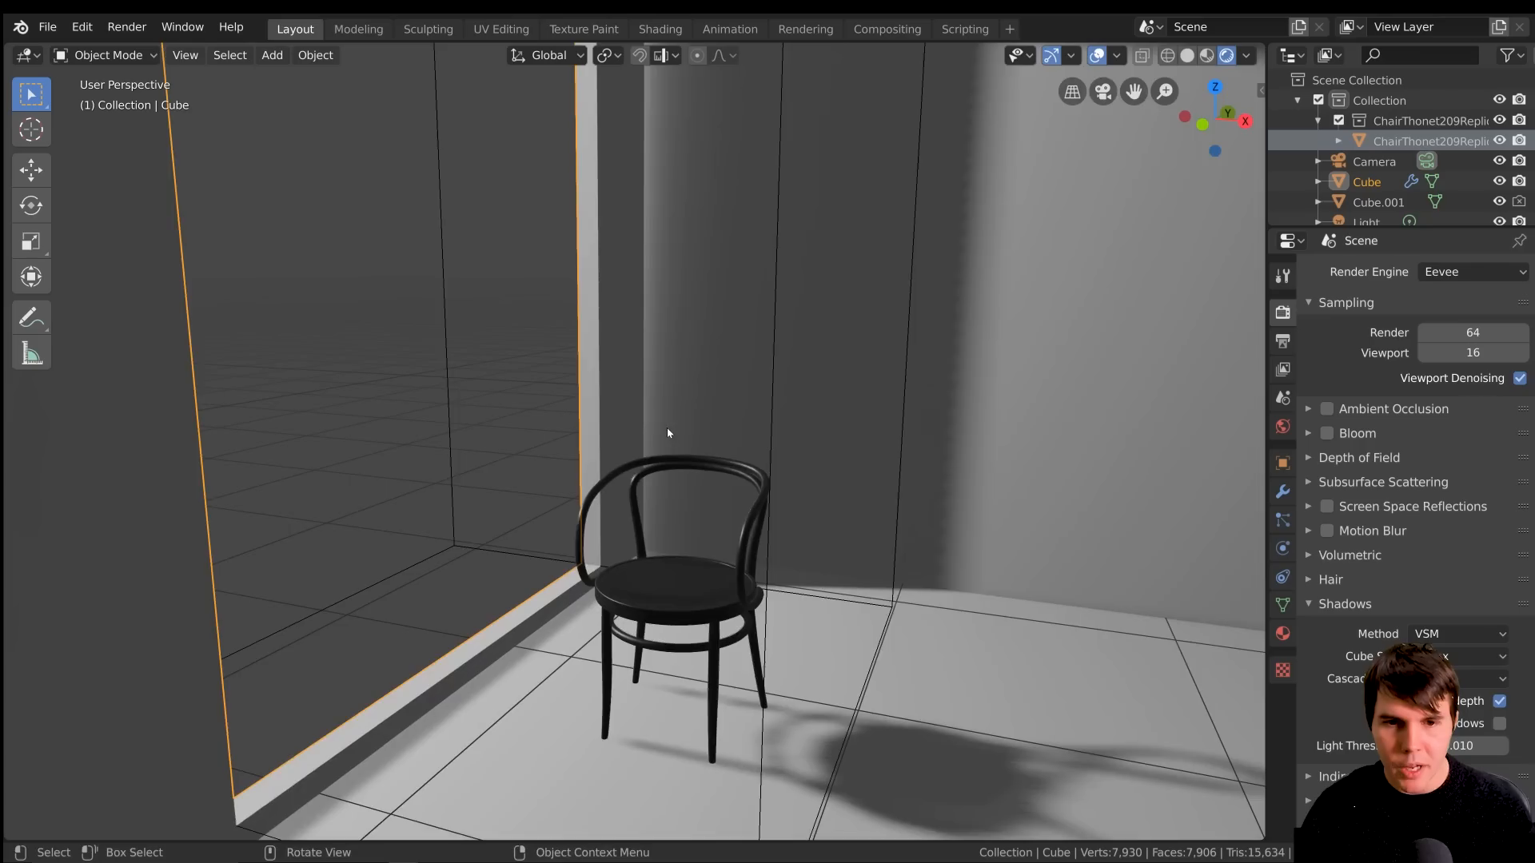
scroll(667, 428, down, 6)
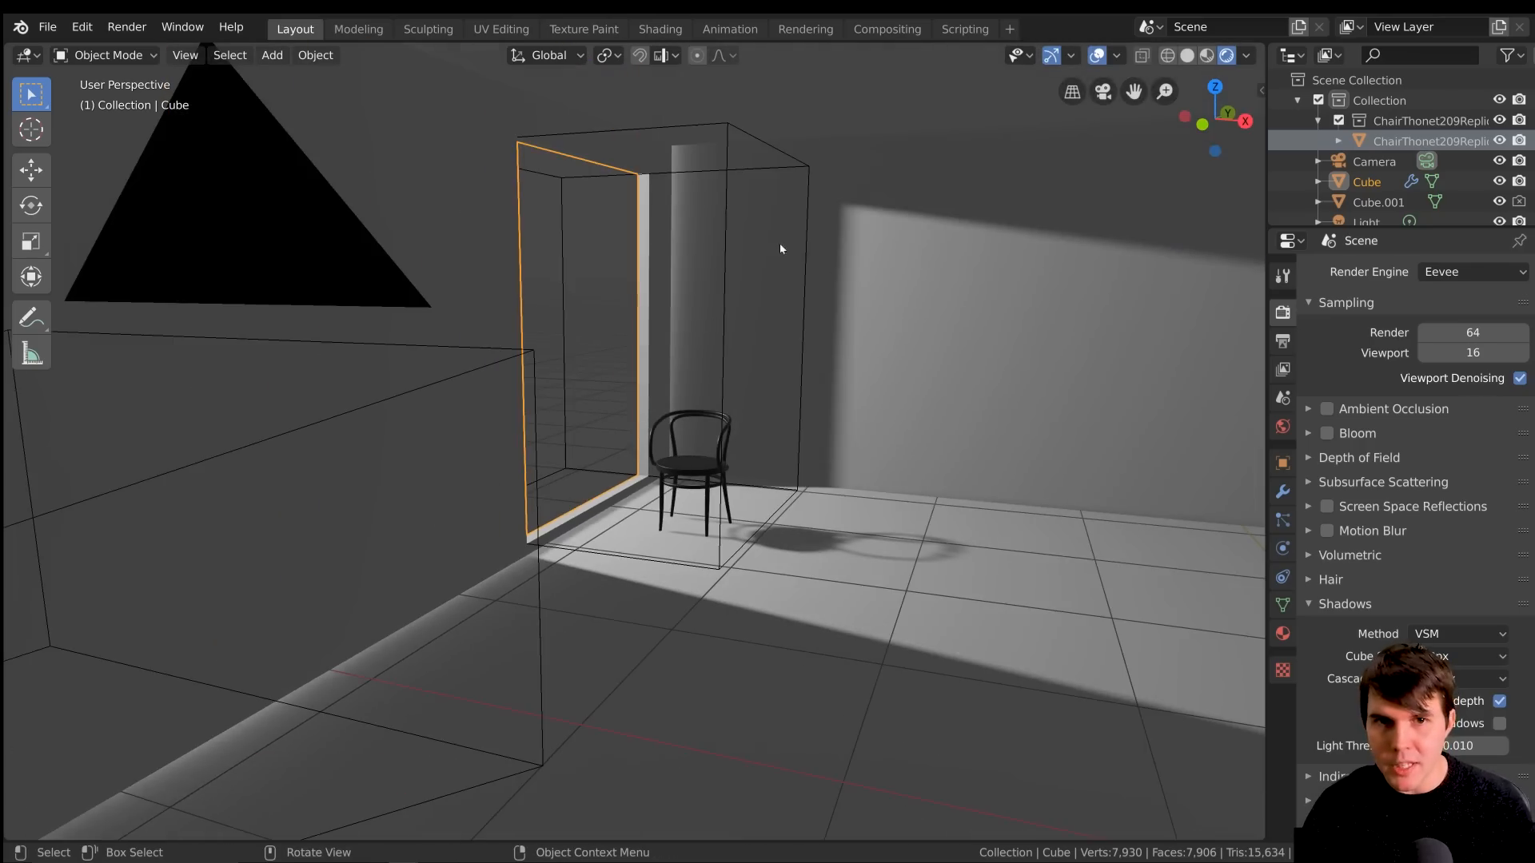
scroll(1014, 359, up, 2)
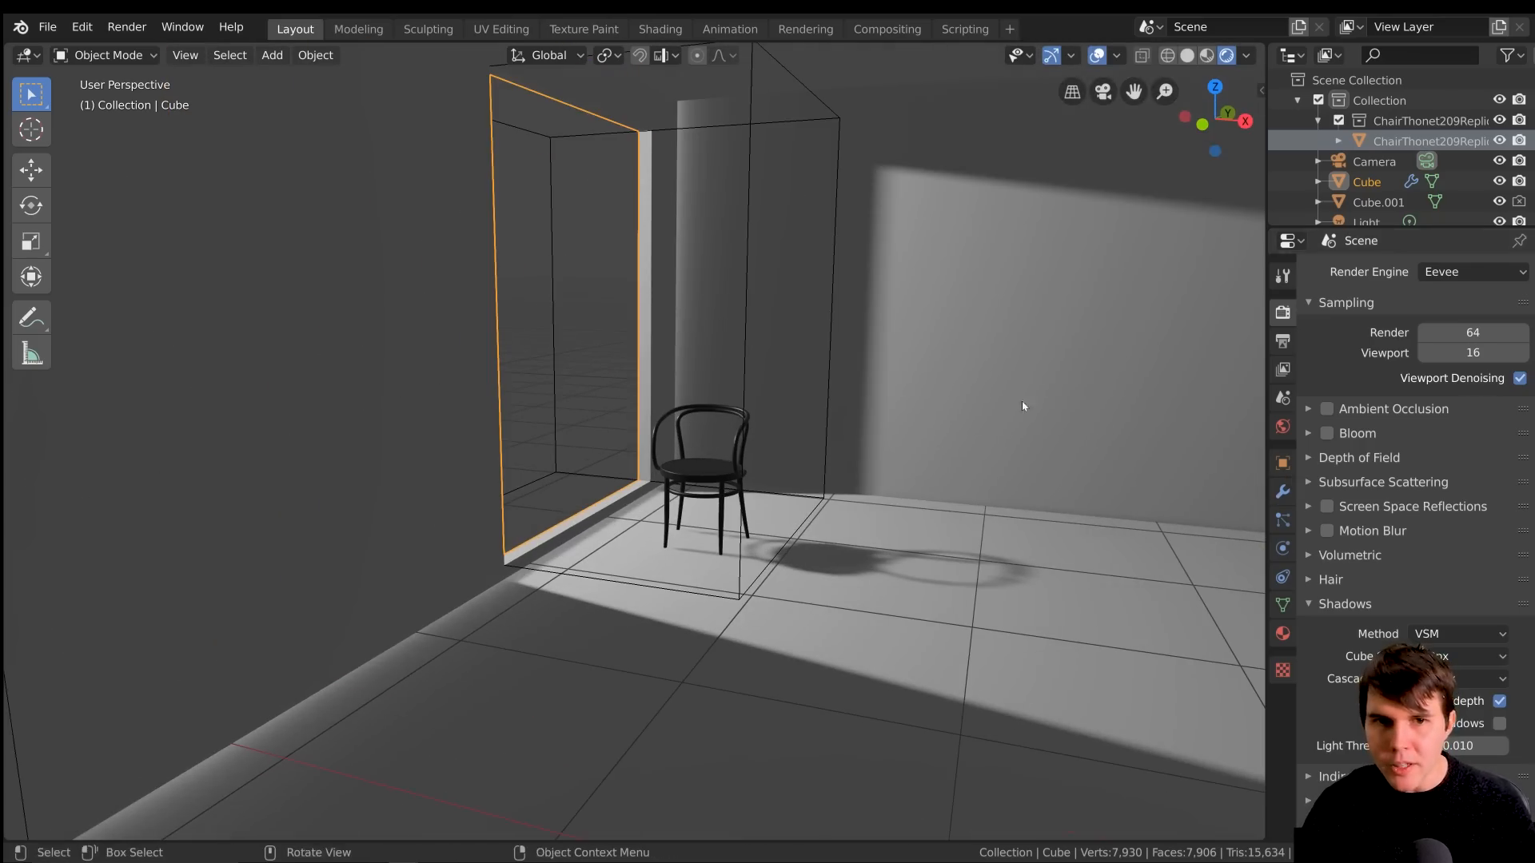
shift+middle_drag(969, 385, 958, 434)
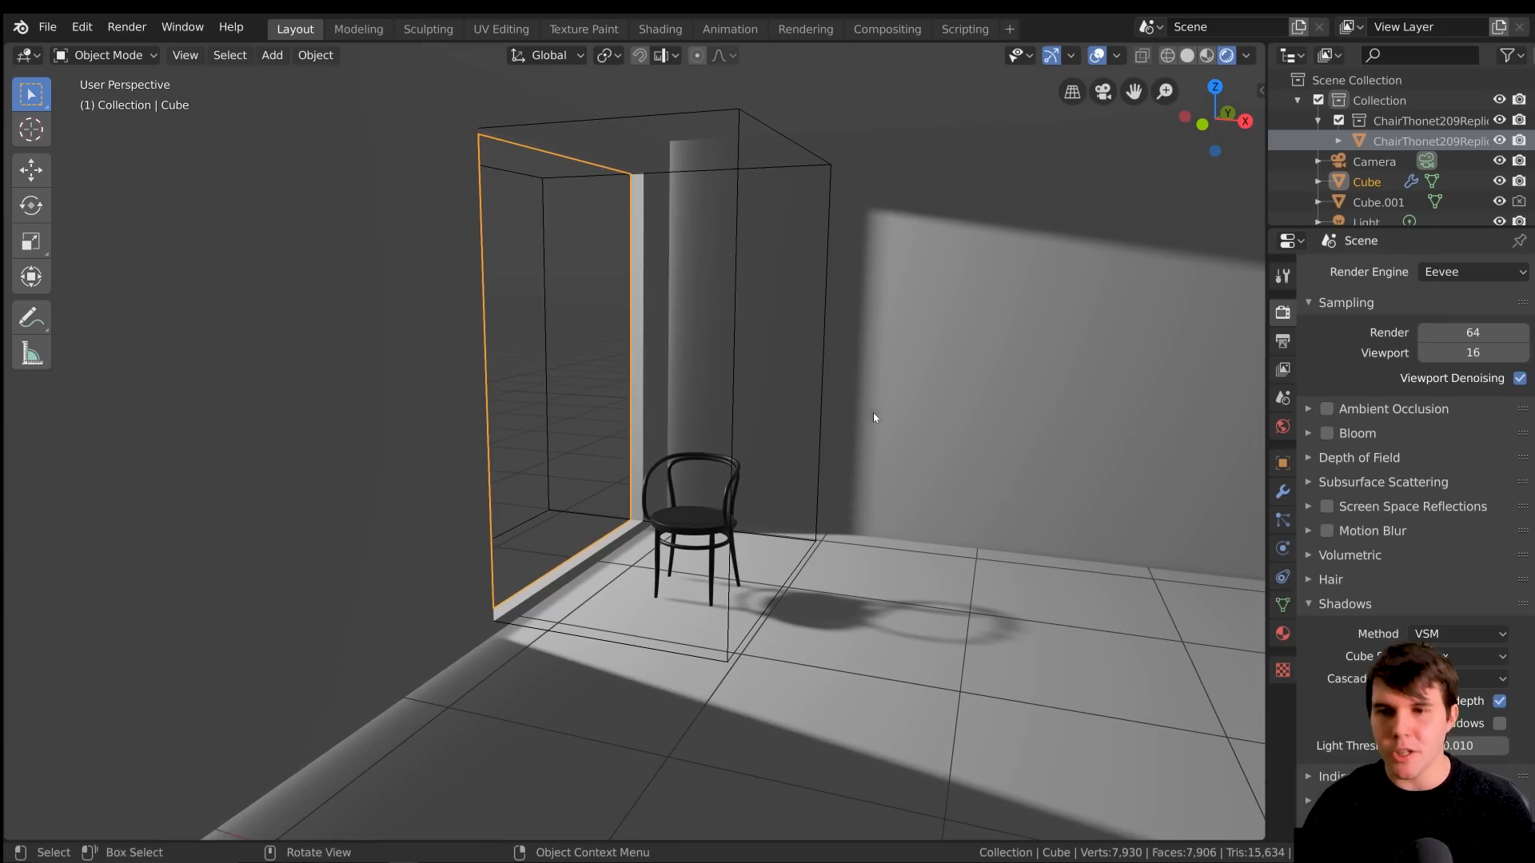
click(1283, 491)
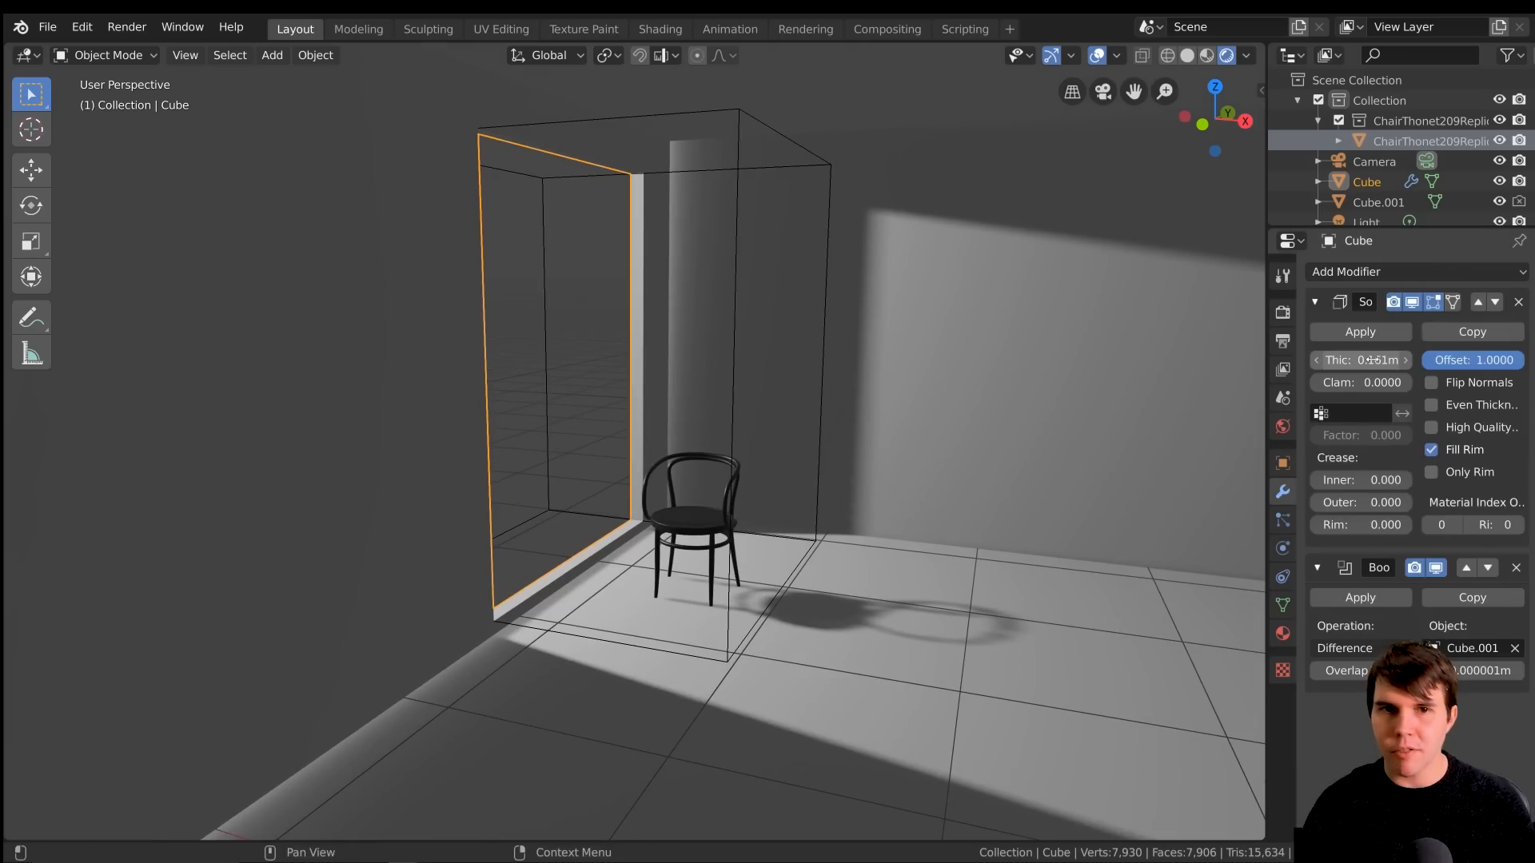
drag(1370, 360, 1469, 360)
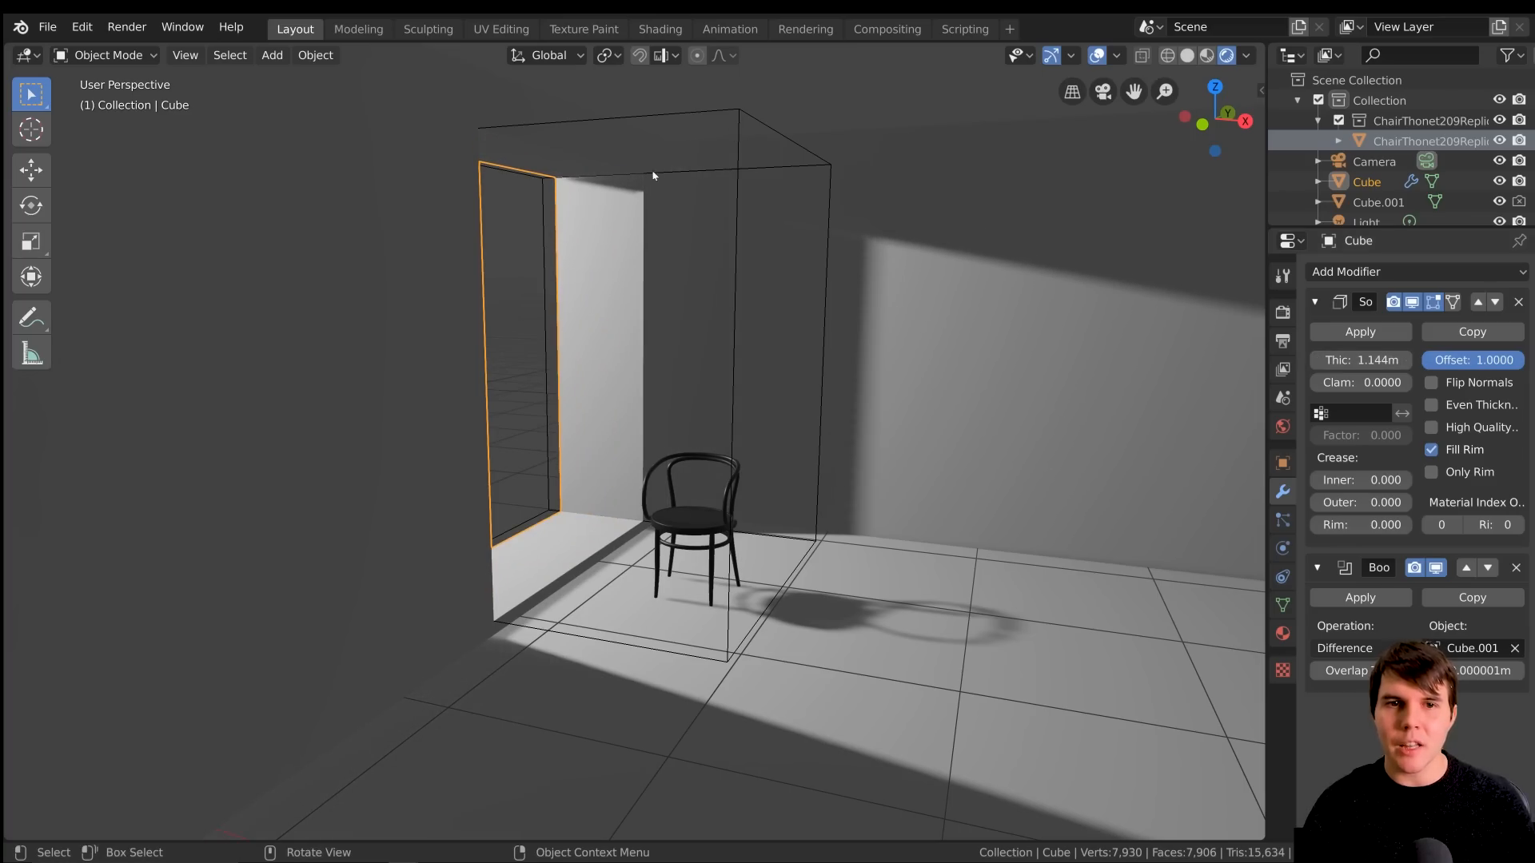
Examine the thickened walls around the window from inside and outside the room, checking for light leaks
scroll(708, 434, up, 1)
middle_drag(709, 435, 760, 452)
scroll(785, 449, up, 1)
scroll(760, 452, down, 3)
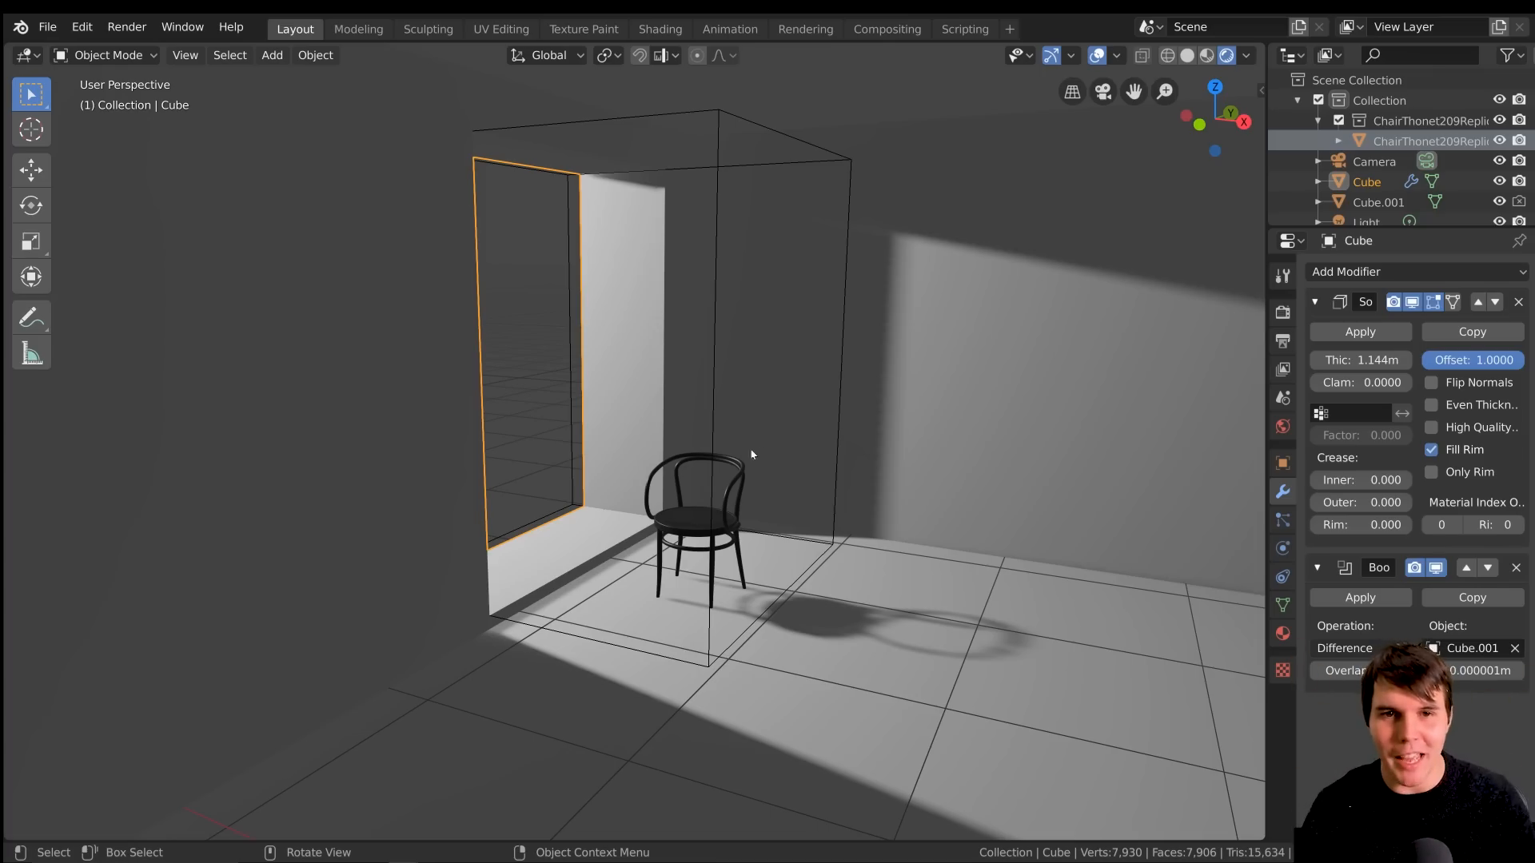
scroll(733, 211, up, 3)
scroll(733, 211, down, 3)
shift+middle_drag(736, 208, 741, 257)
scroll(707, 181, up, 3)
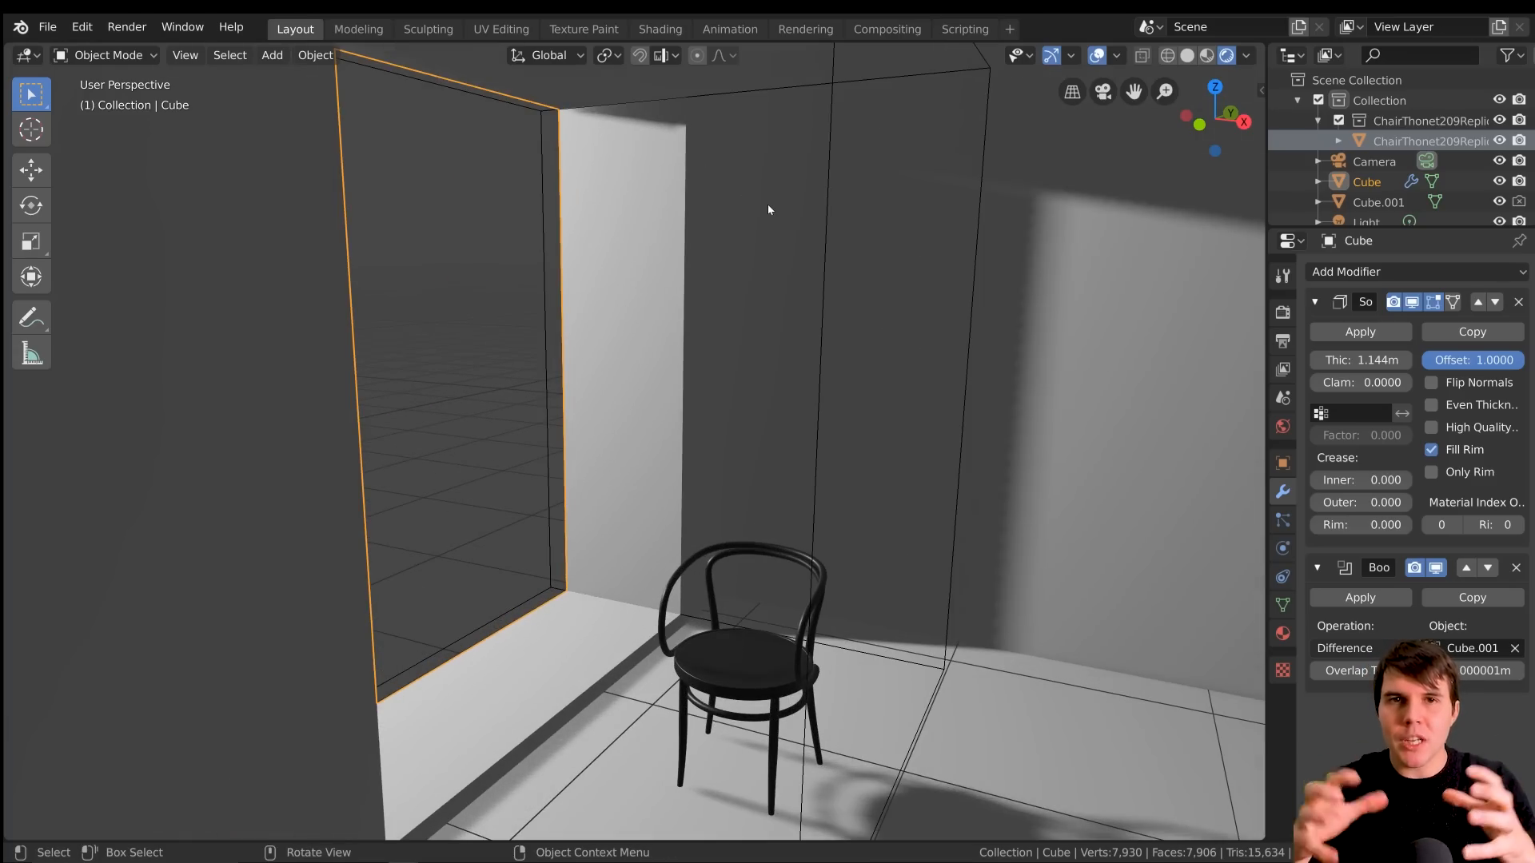
scroll(769, 205, down, 11)
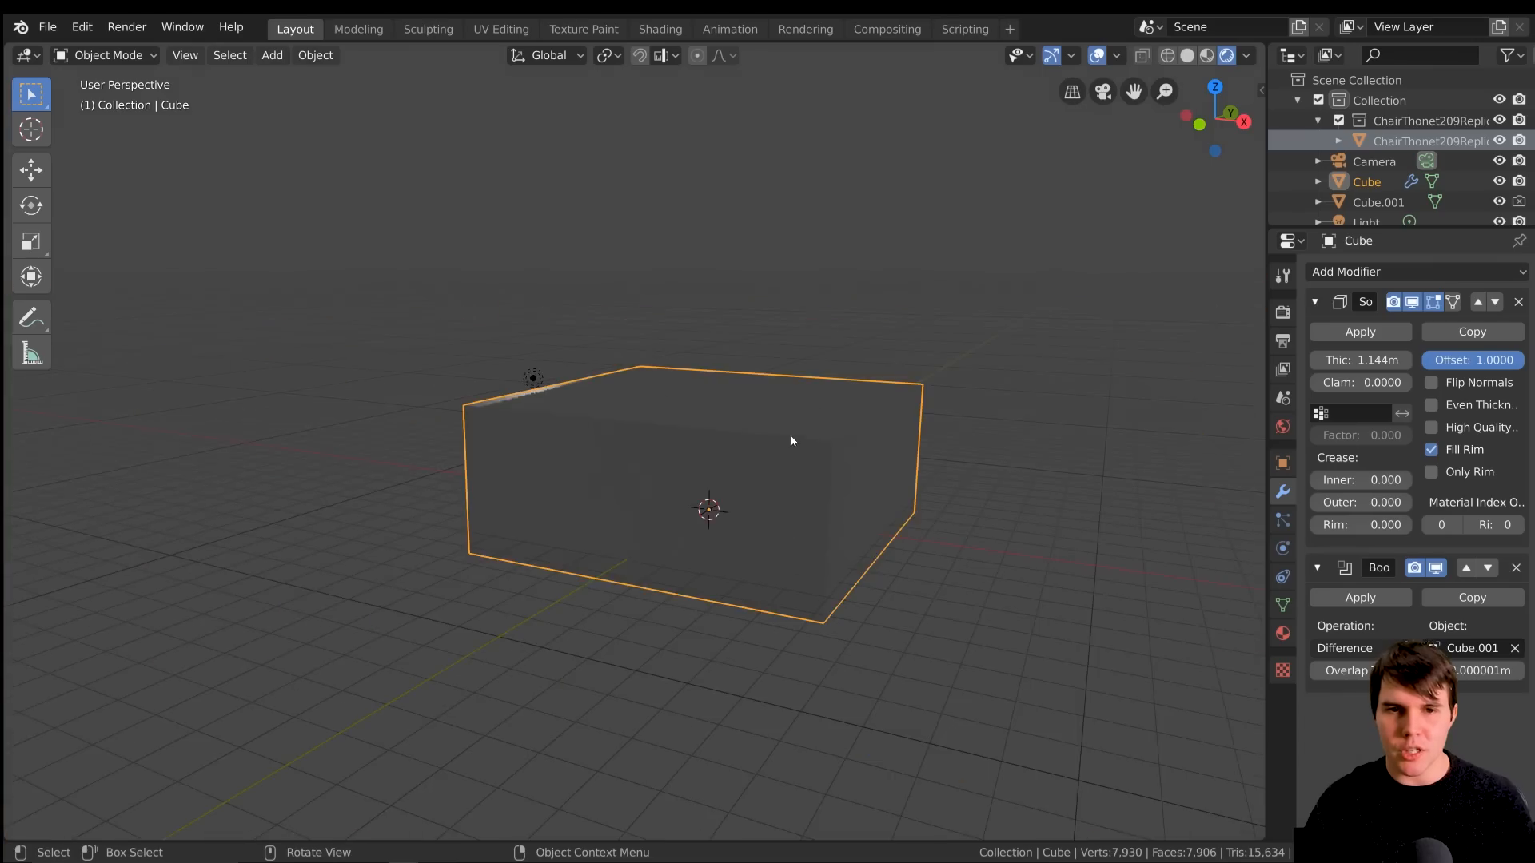
middle_drag(834, 391, 809, 450)
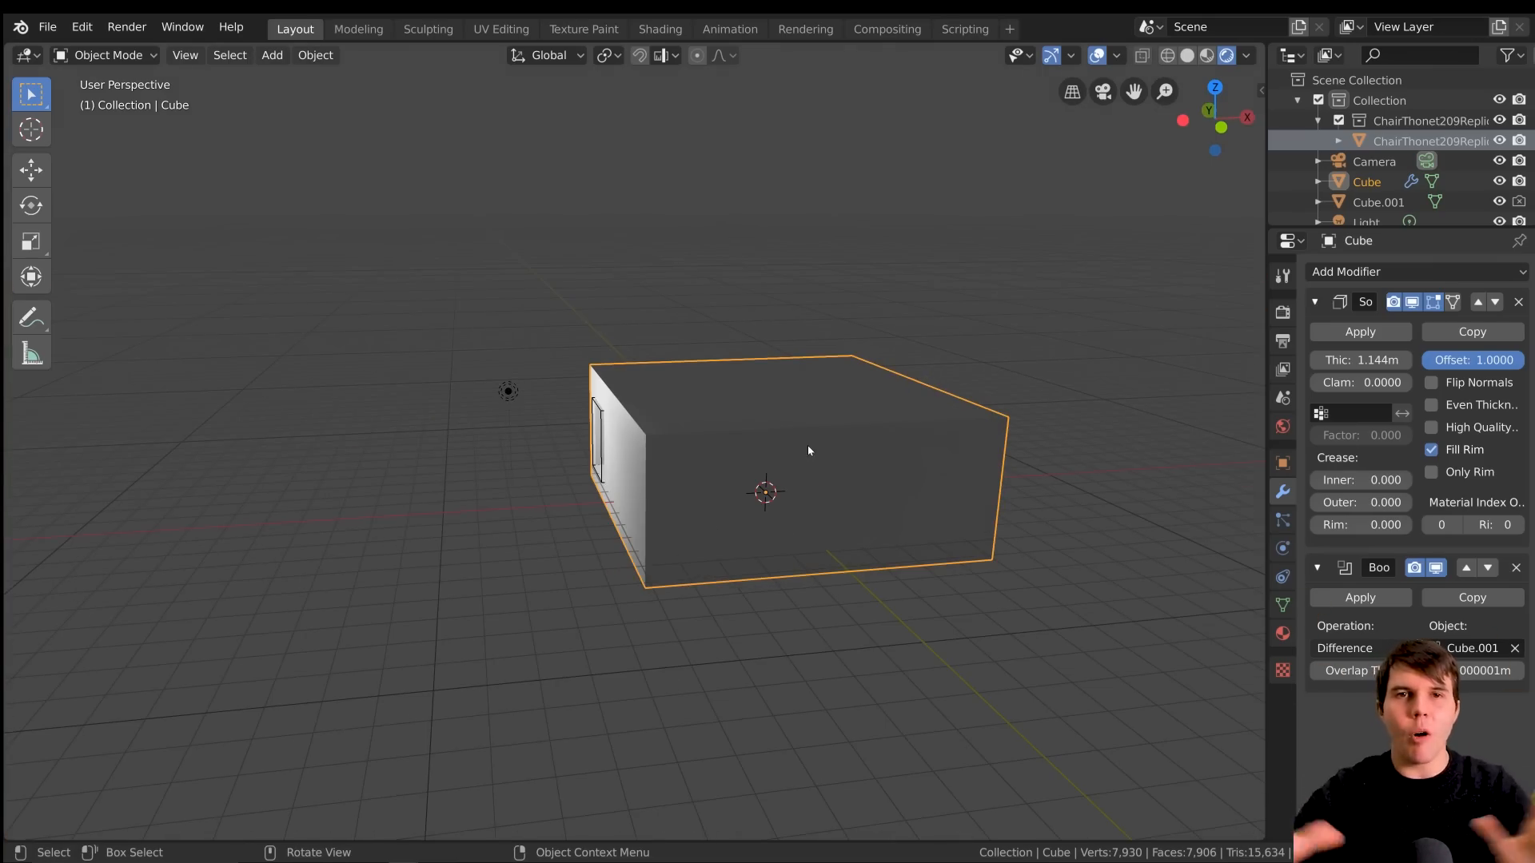
scroll(807, 450, up, 10)
scroll(797, 450, down, 10)
middle_drag(797, 450, 763, 445)
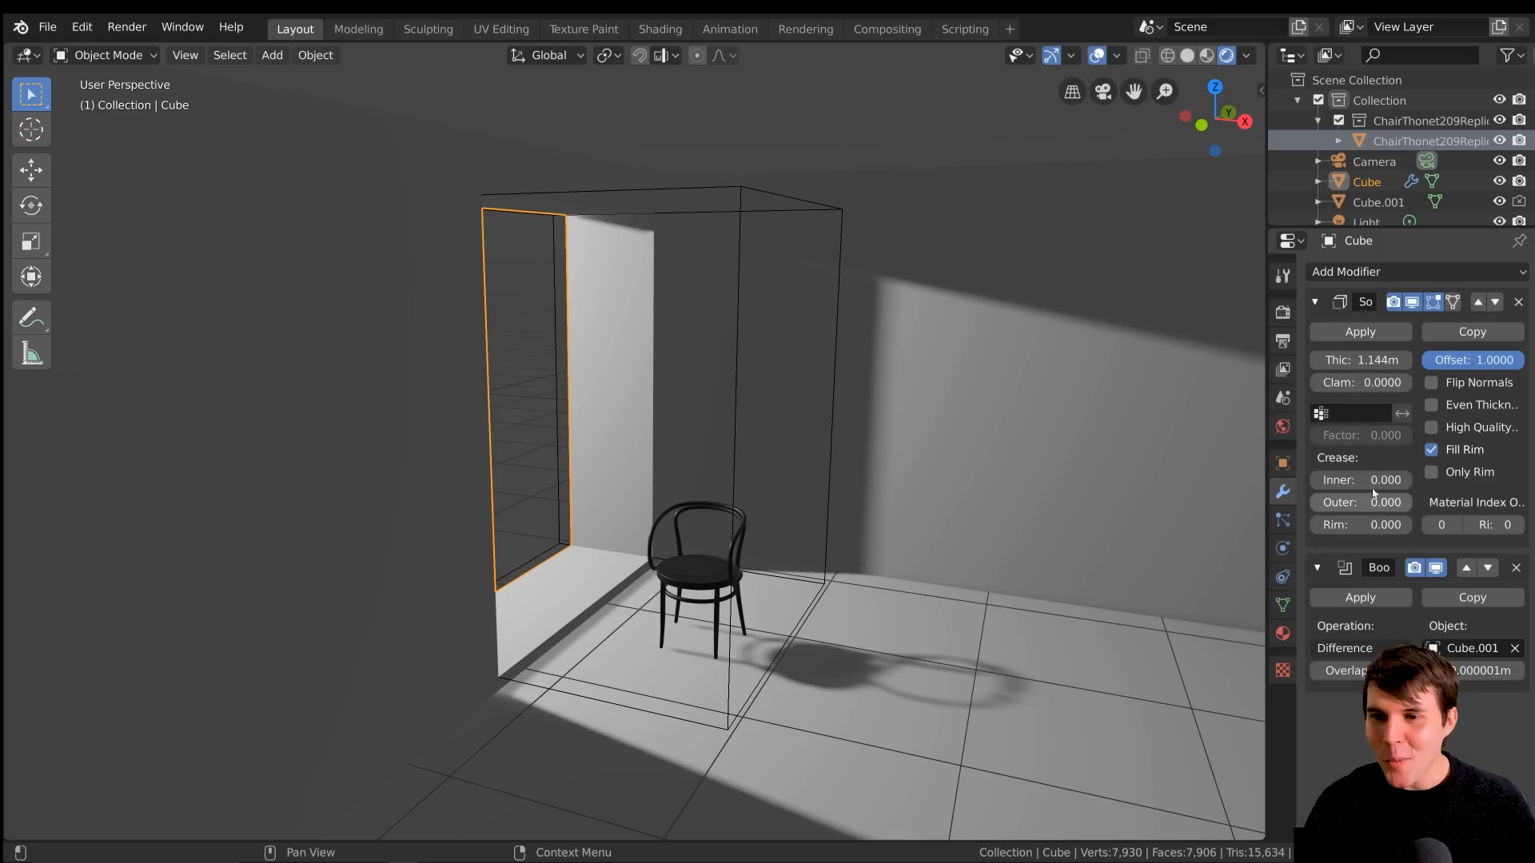
Thin the room cube's walls by setting the Solidify thickness to 0.136 m
drag(1361, 359, 1299, 360)
scroll(648, 132, up, 3)
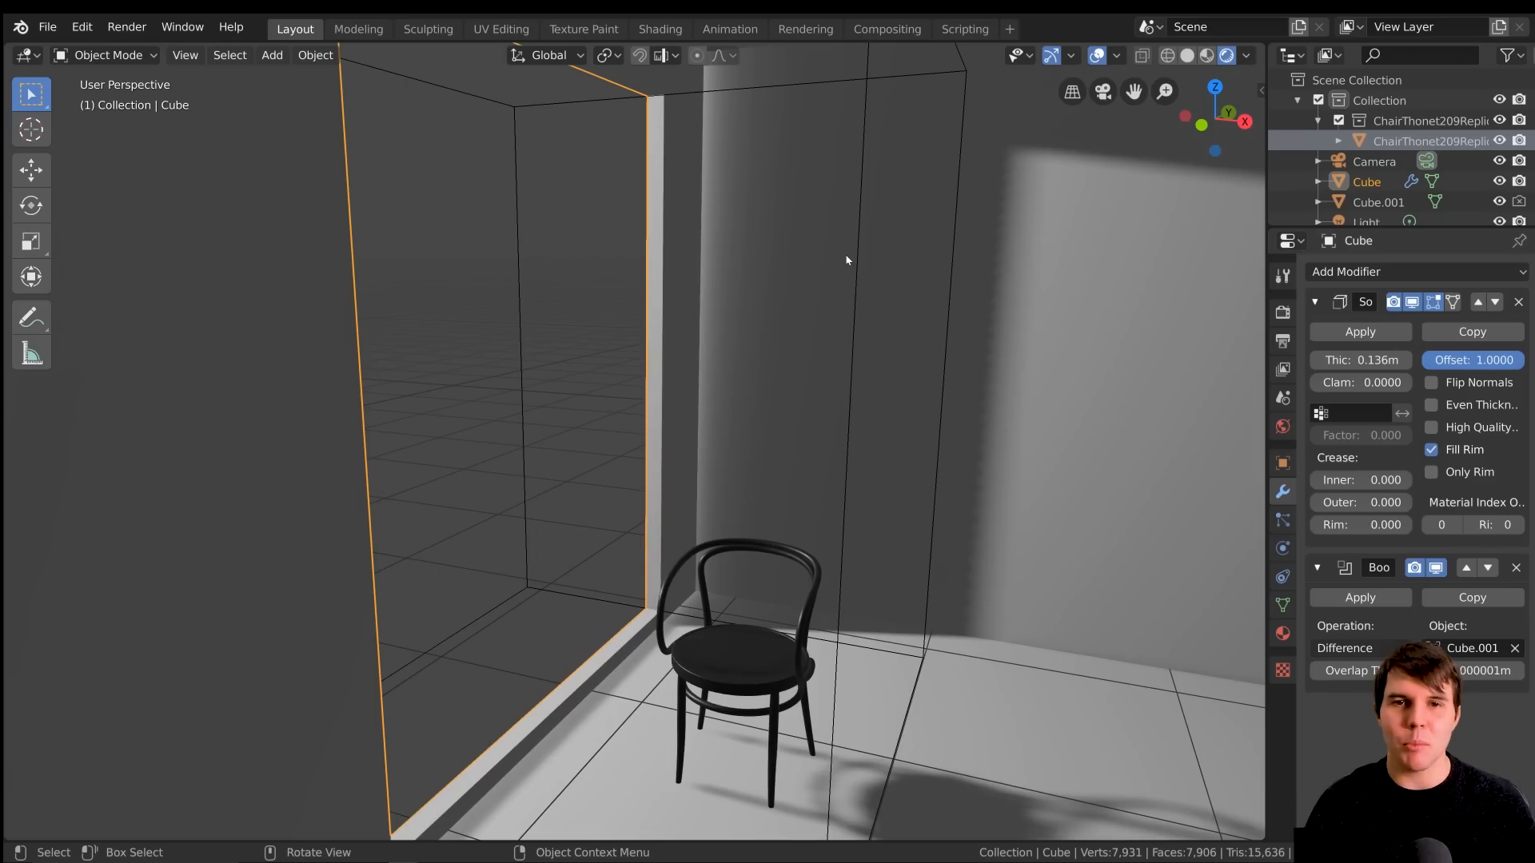
scroll(846, 260, down, 2)
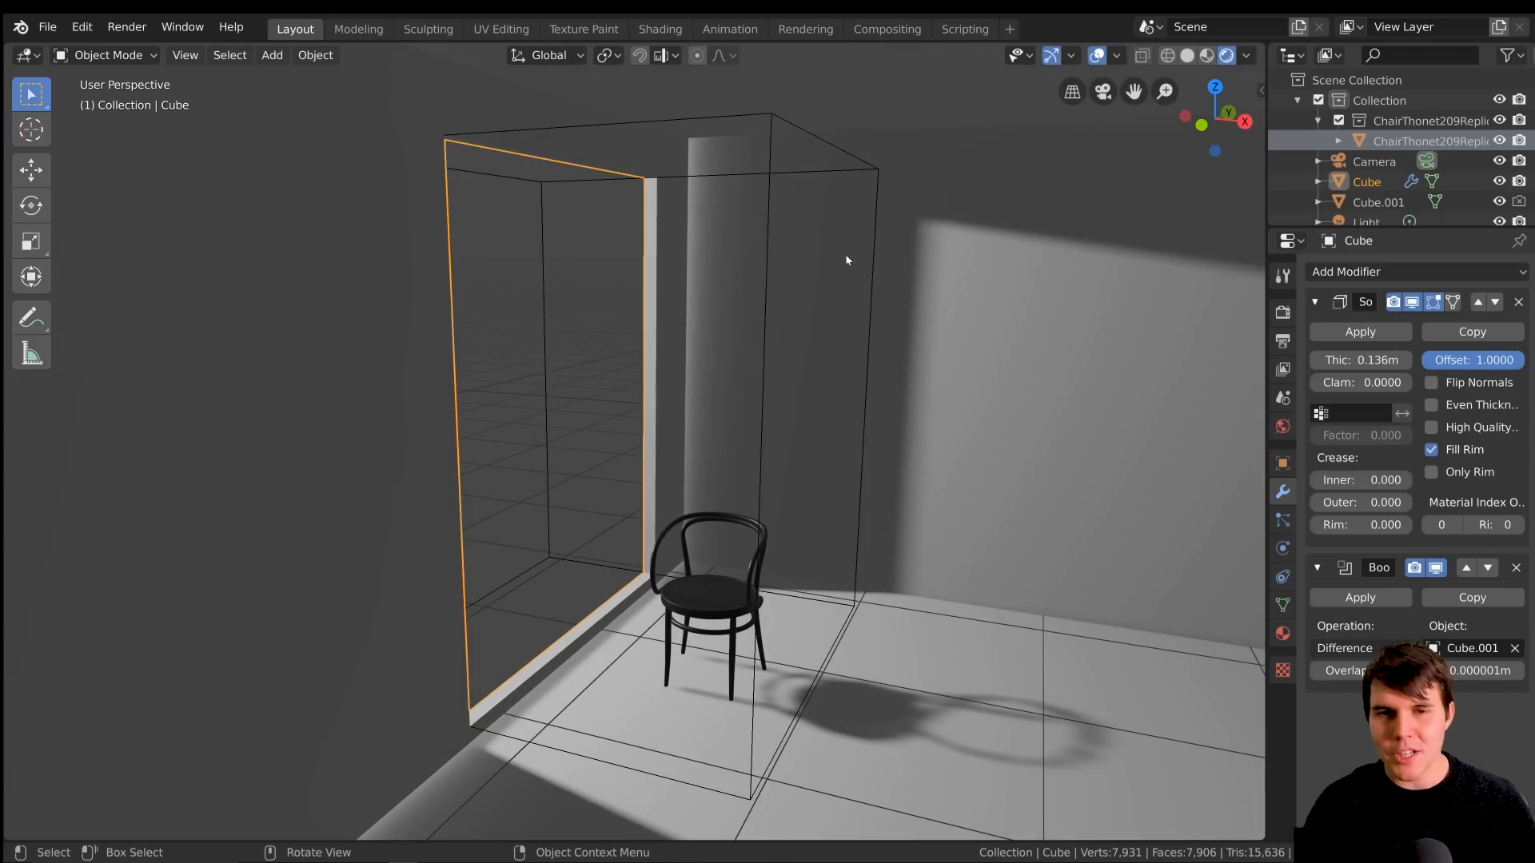
scroll(788, 294, up, 1)
scroll(795, 301, down, 1)
Thicken the room cube's walls again by setting the Solidify thickness to 1.274 m
drag(1355, 358, 1459, 358)
middle_drag(959, 370, 591, 292)
middle_drag(585, 428, 767, 401)
scroll(788, 438, down, 5)
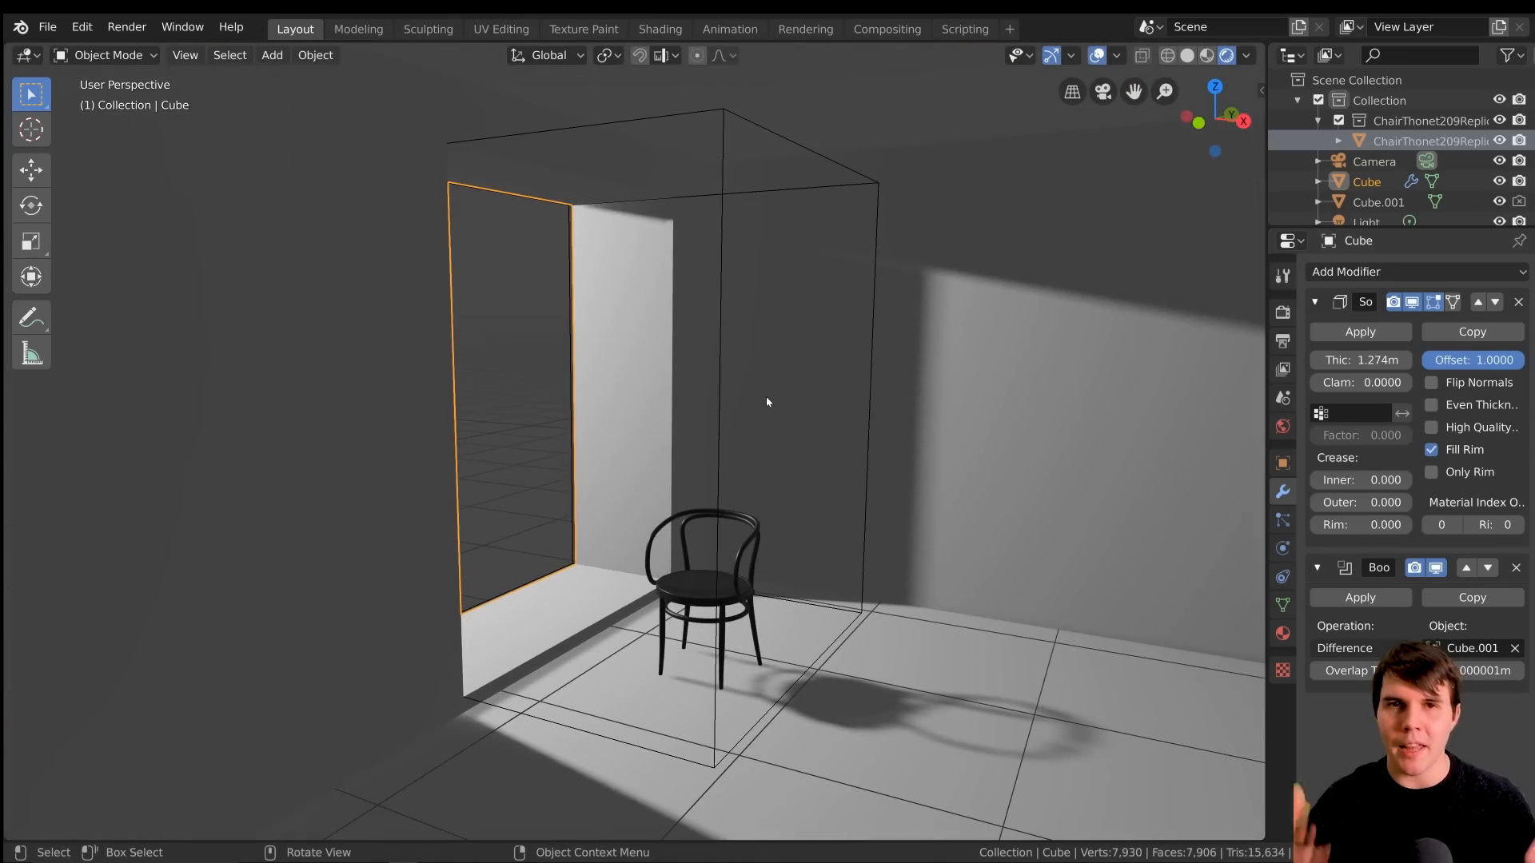
Reduce the room cube's Solidify thickness so the wall around the window is thinner
scroll(768, 402, up, 2)
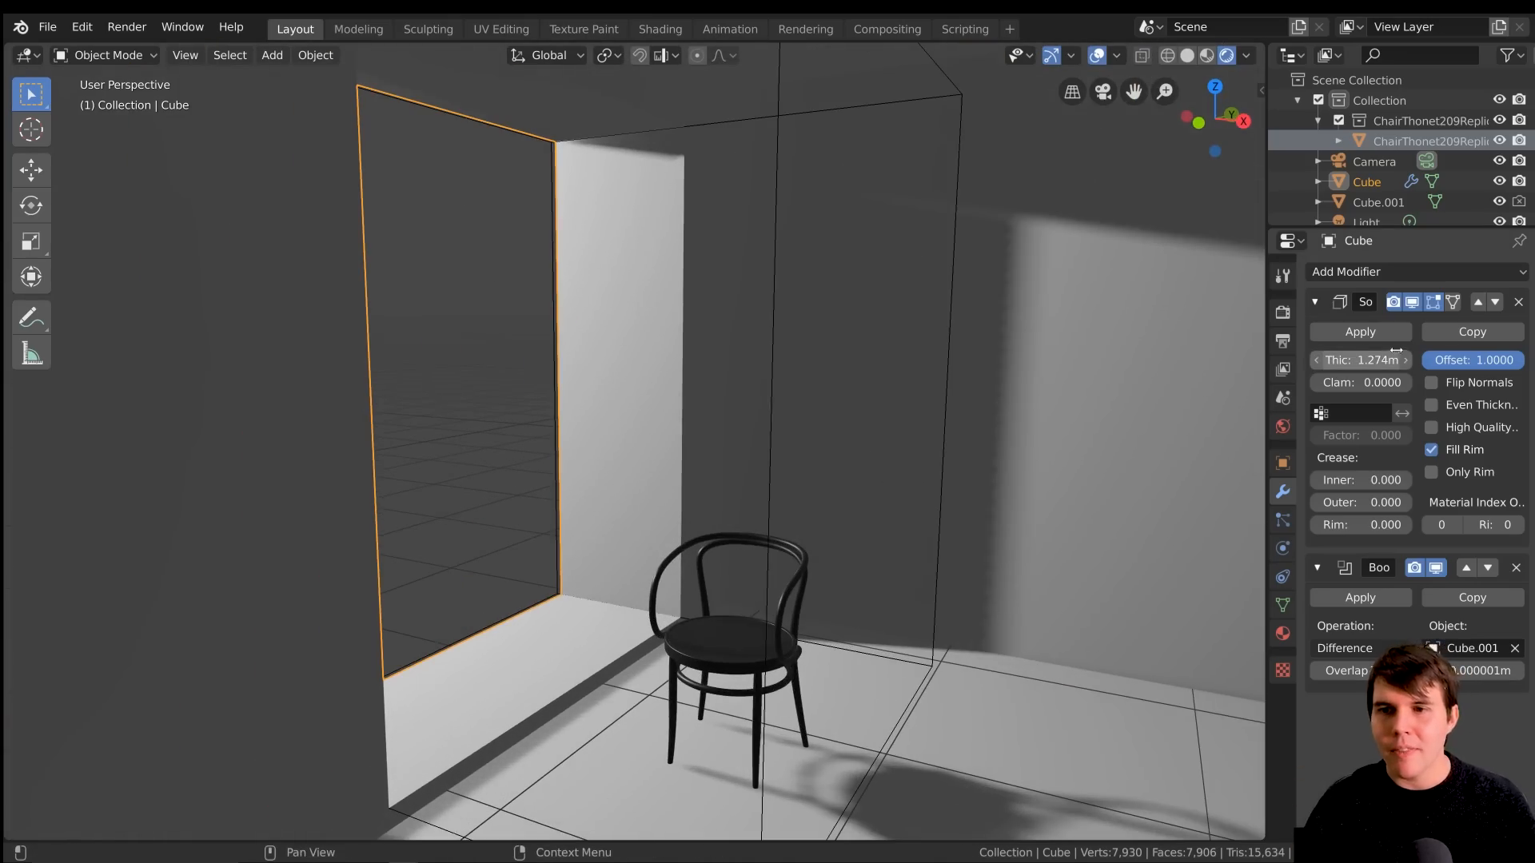
drag(1360, 360, 1324, 360)
middle_drag(880, 351, 747, 357)
Select the point light outside the window and set its shadow softness to 11.700
click(565, 406)
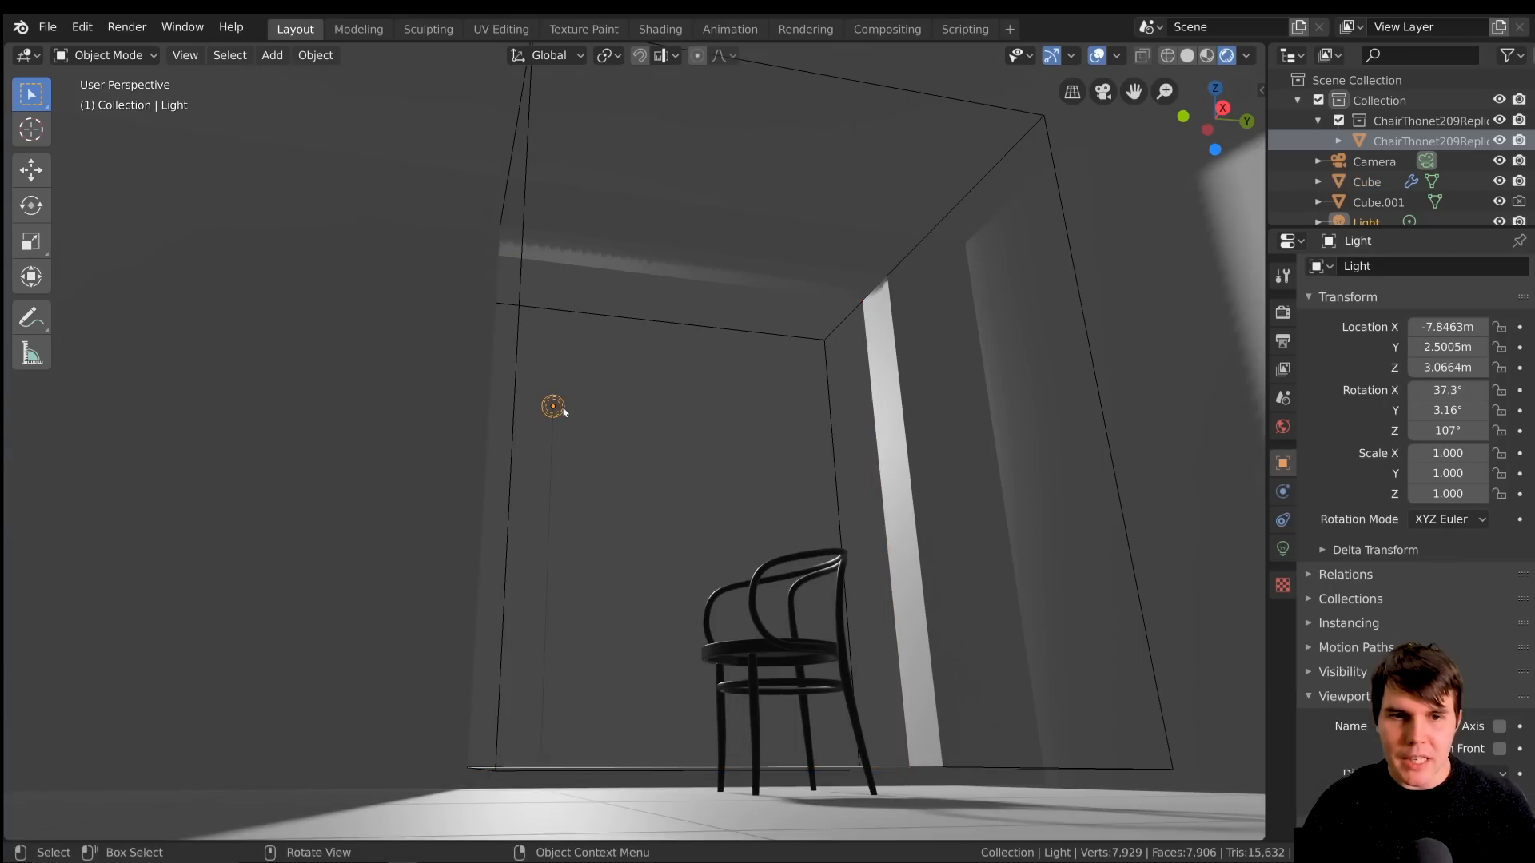
middle_drag(628, 413, 1239, 540)
click(1282, 548)
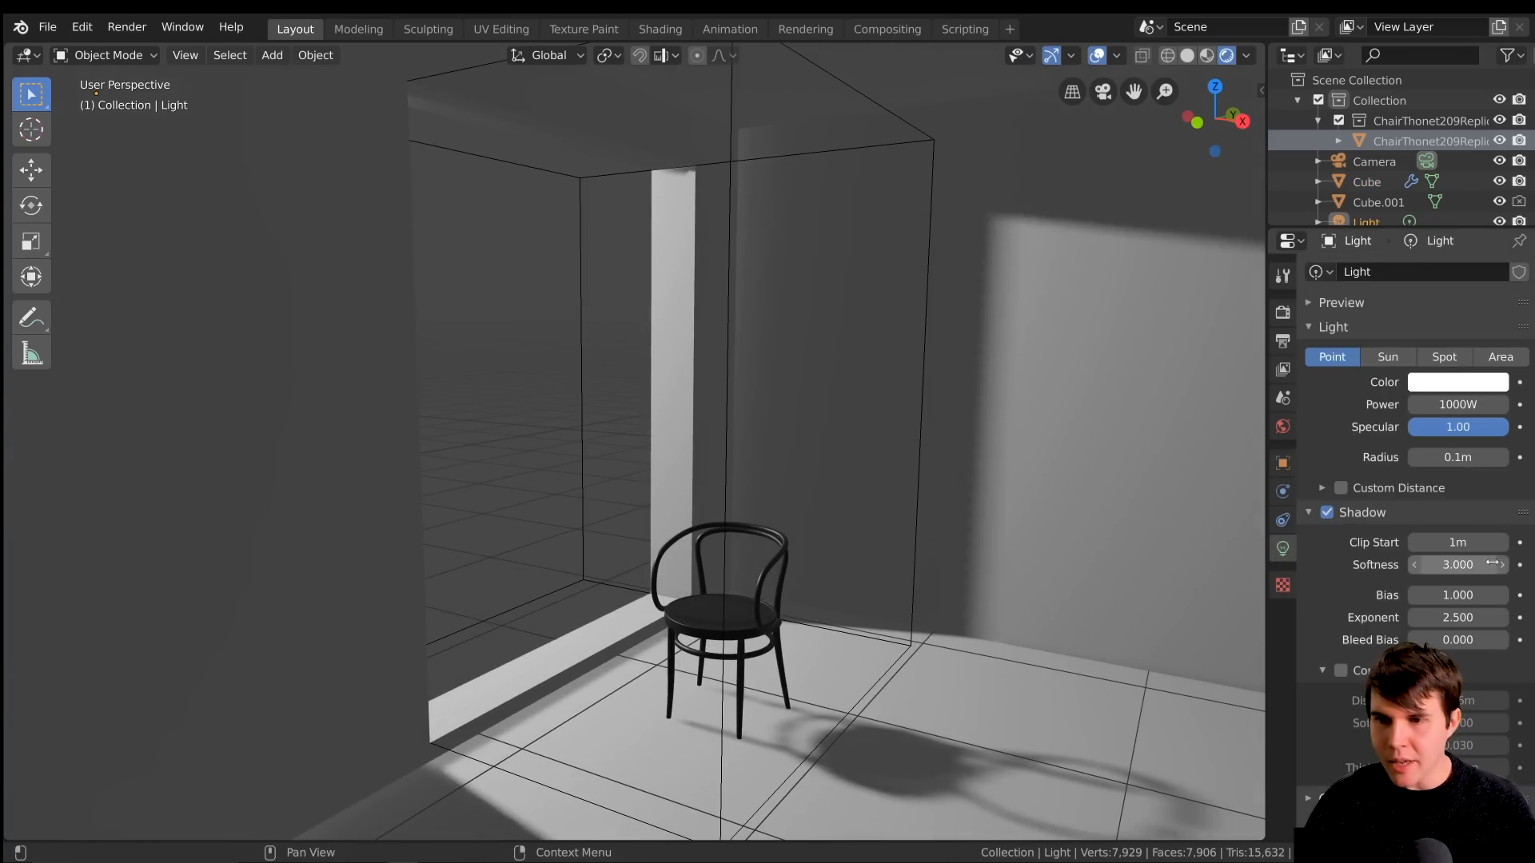
drag(1458, 564, 1489, 565)
middle_drag(1043, 491, 841, 301)
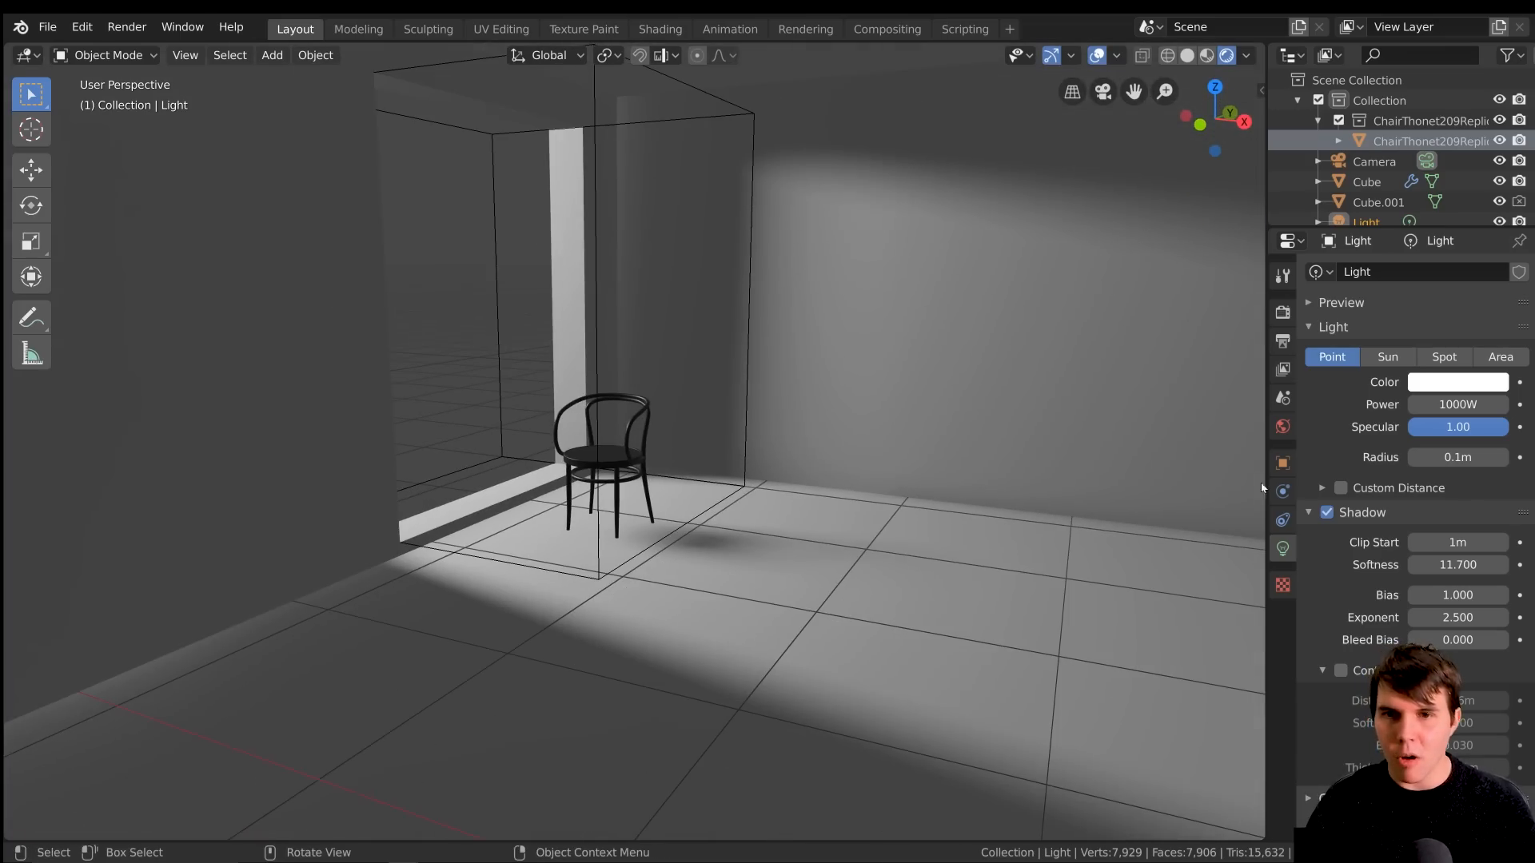
middle_drag(1259, 534, 841, 468)
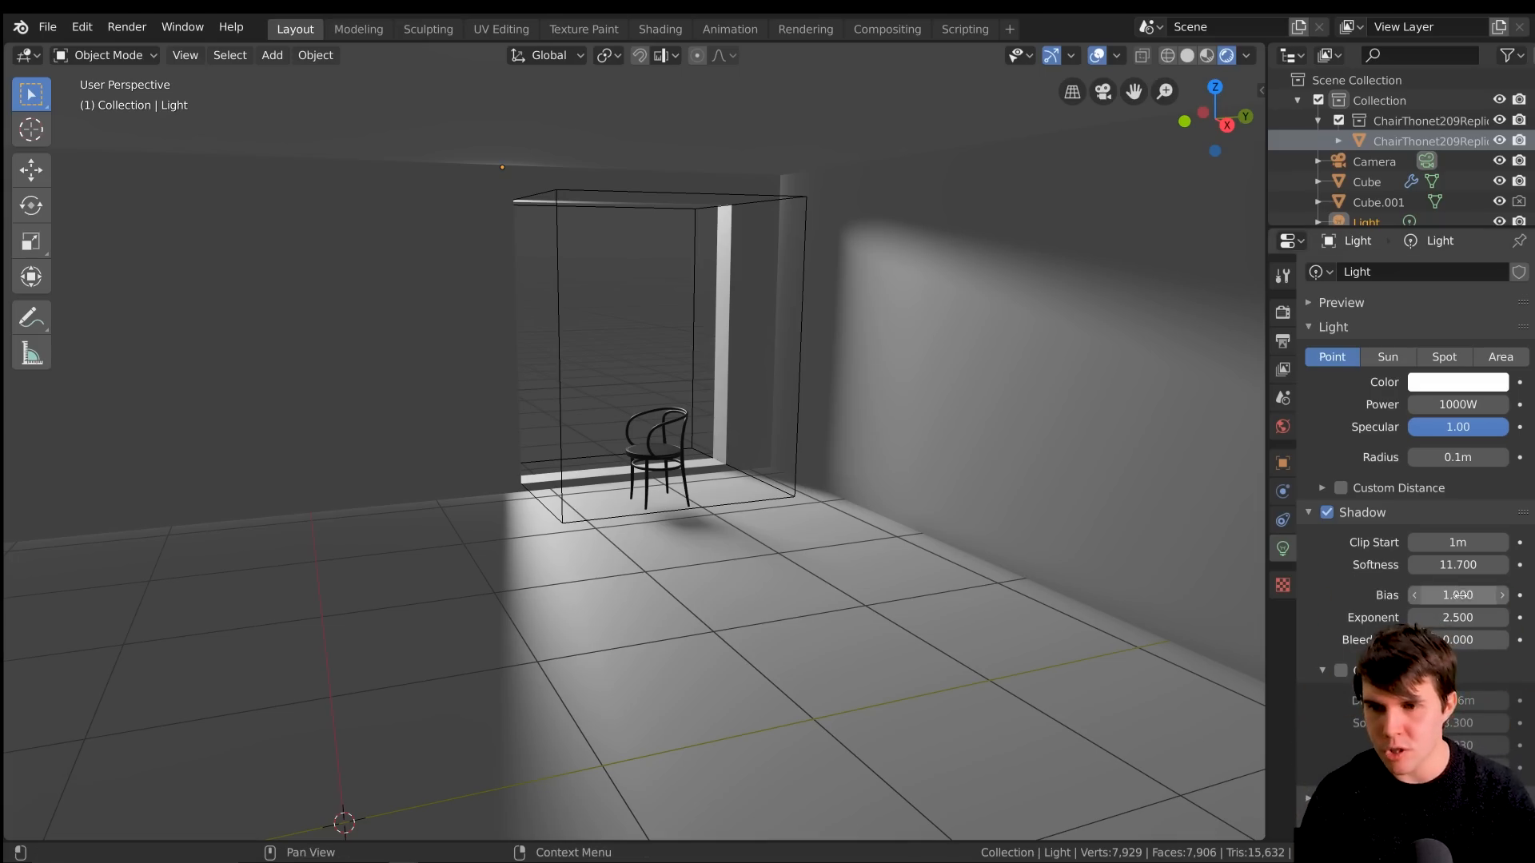
Set the light's shadow softness to 0.000 for hard-edged shadows around the chair
middle_drag(857, 490, 695, 464)
drag(1458, 565, 1363, 565)
mouse_move(947, 471)
middle_down()
mouse_move(1011, 473)
mouse_move(939, 473)
middle_up()
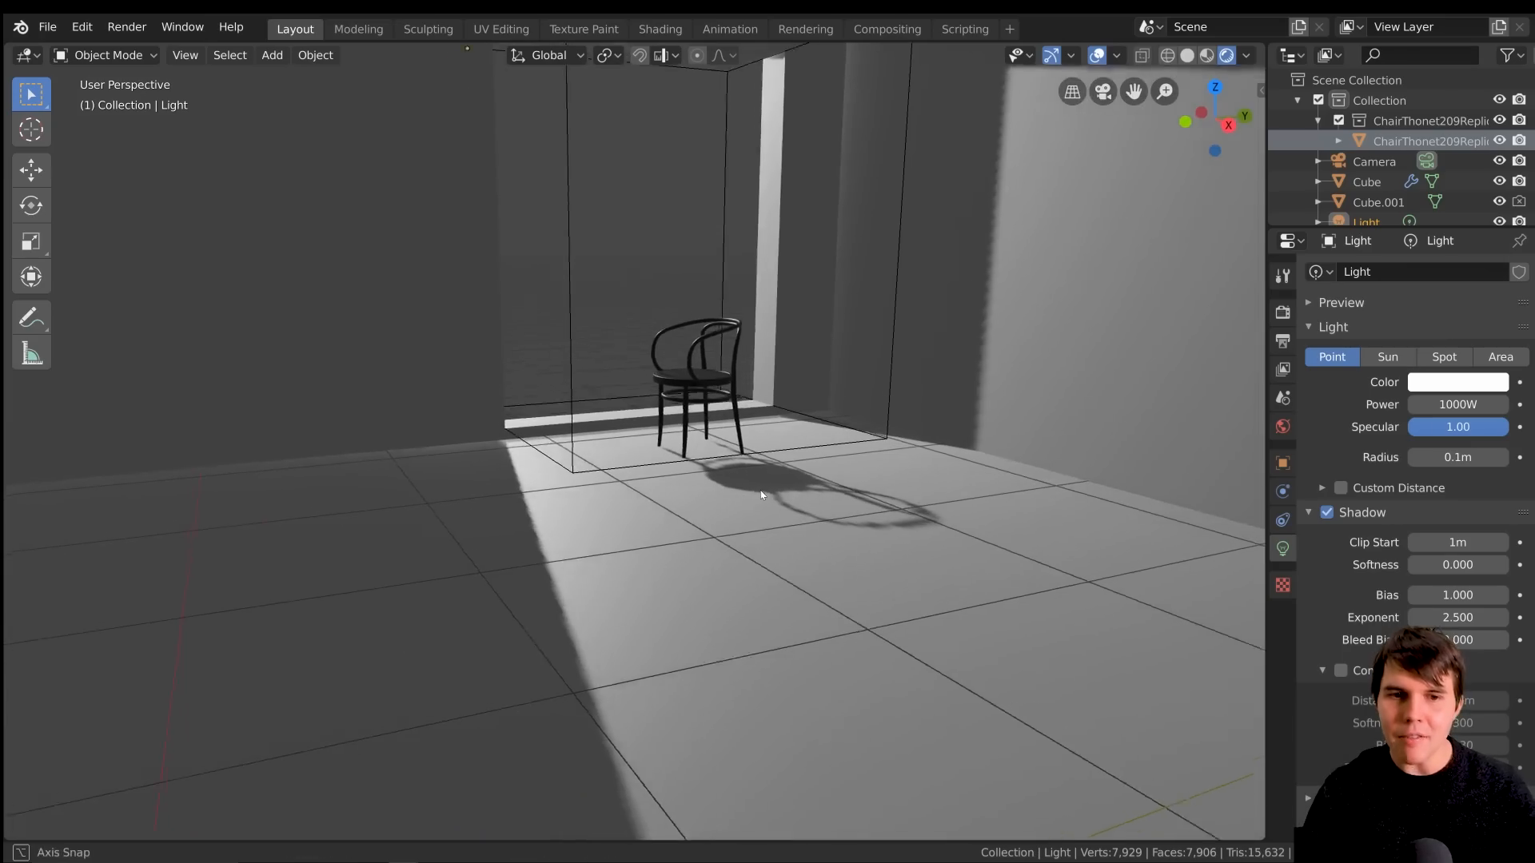
middle_drag(761, 496, 775, 411)
Set the light's shadow softness to 12.800 and check the blurred shadow edges across the room
click(1467, 565)
text(10.8)
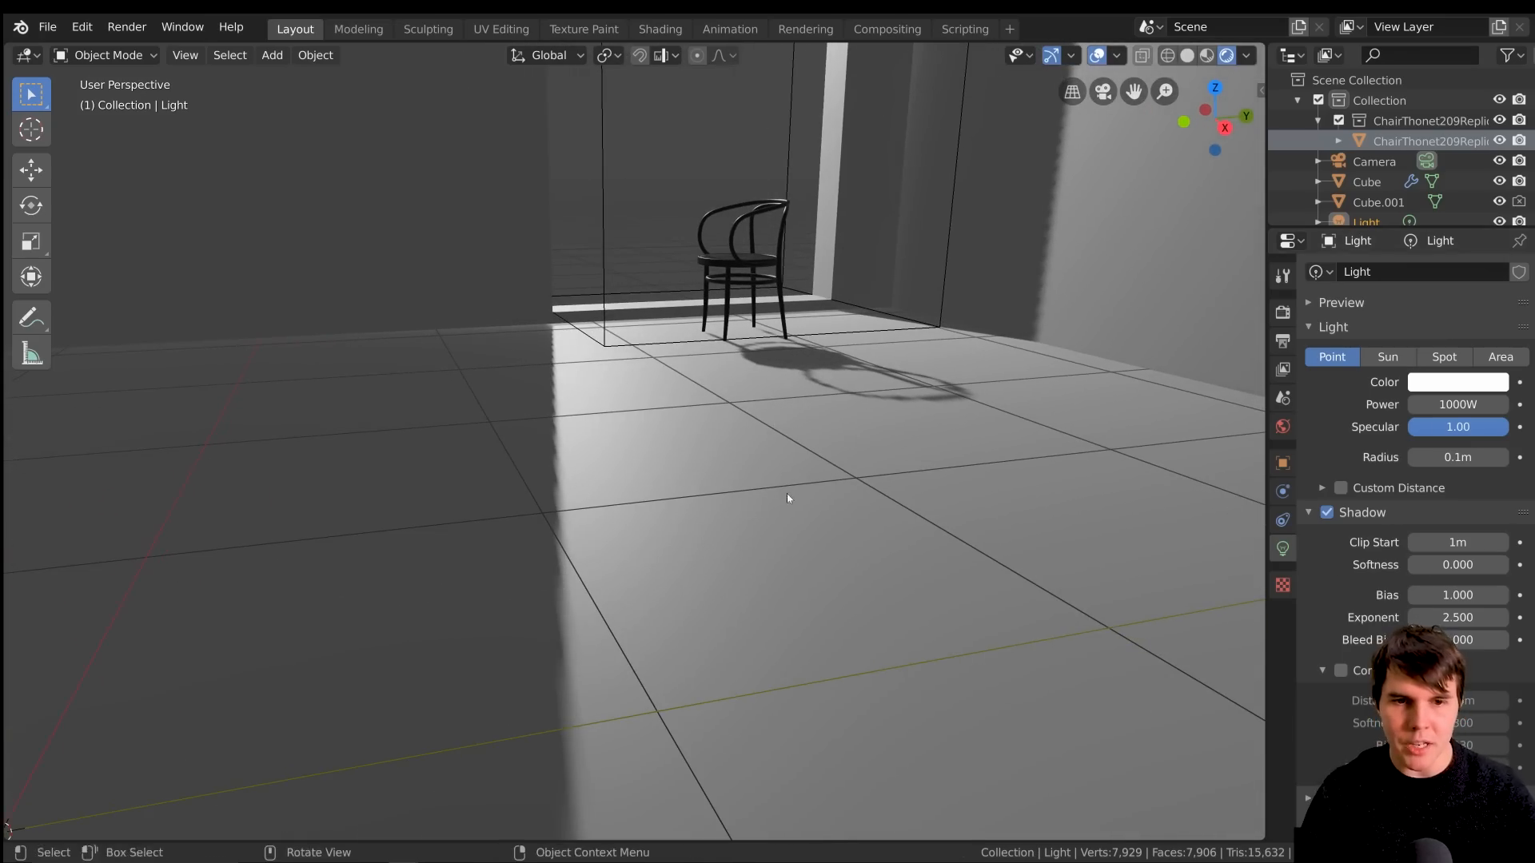
key(Return)
mouse_move(1464, 566)
mouse_down()
mouse_move(1510, 565)
mouse_move(1479, 565)
mouse_up()
middle_drag(901, 363, 745, 511)
scroll(829, 356, up, 4)
middle_drag(371, 457, 633, 471)
scroll(633, 471, down, 2)
middle_drag(895, 328, 951, 250)
middle_drag(1106, 262, 1181, 263)
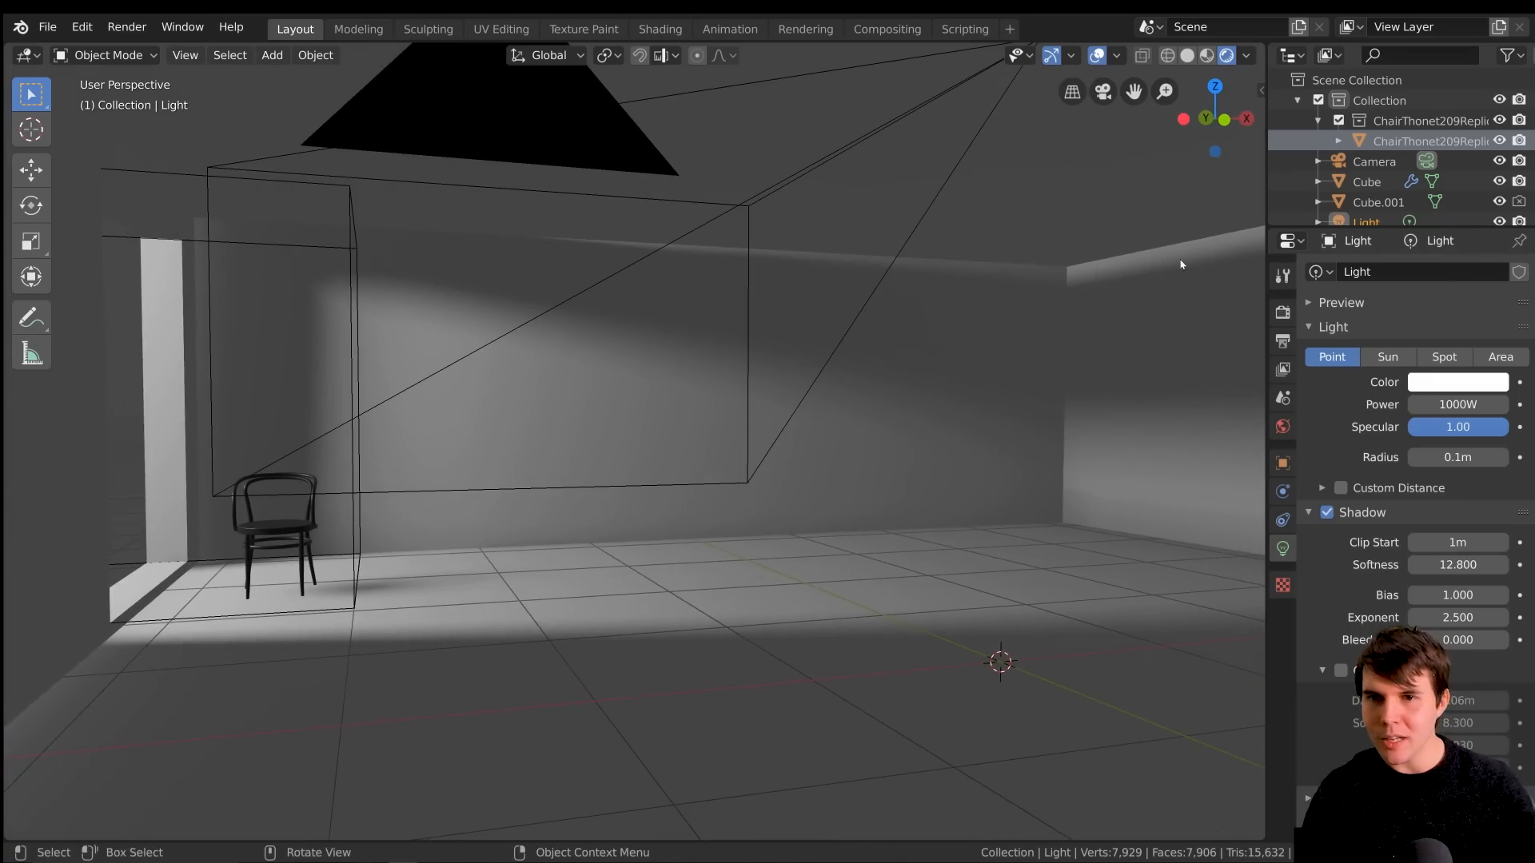
Set the light's shadow softness to 29.000 and its power to 8000 W
drag(1459, 565, 1519, 565)
middle_drag(959, 380, 703, 404)
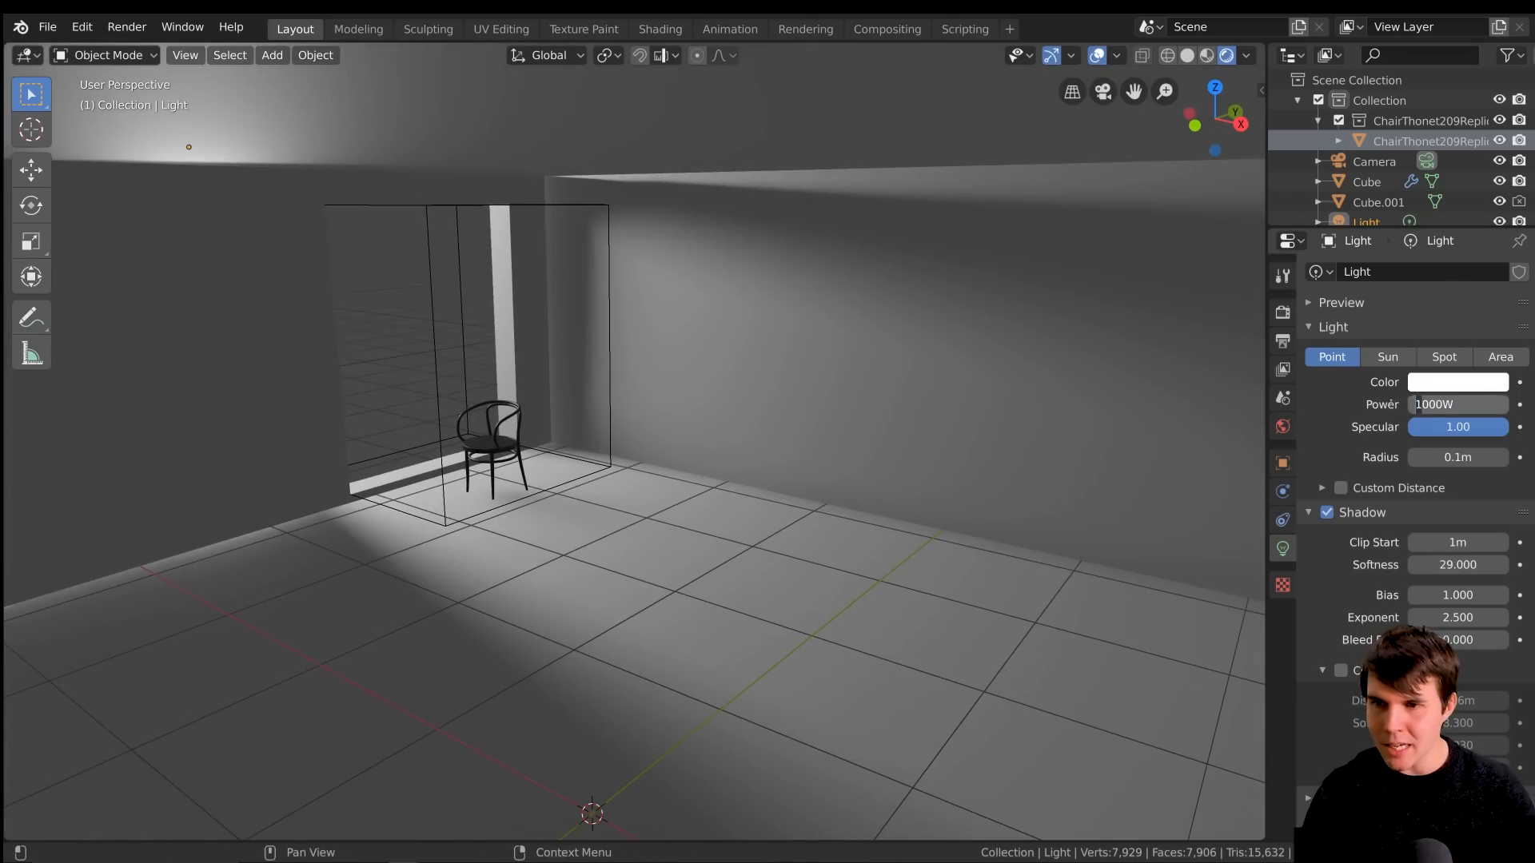
text(5)
key(Return)
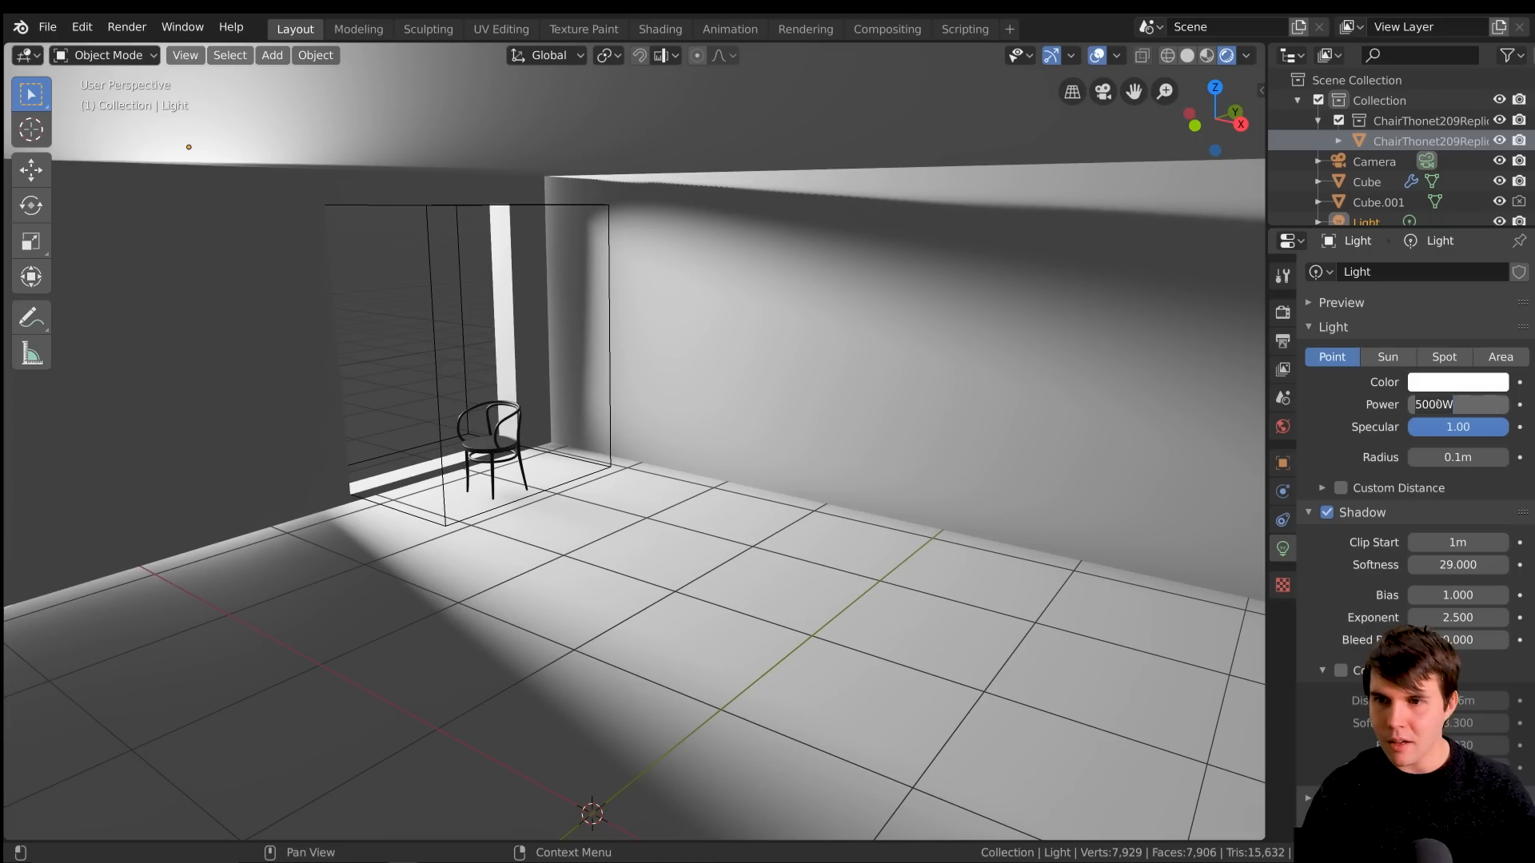
text(8)
key(Return)
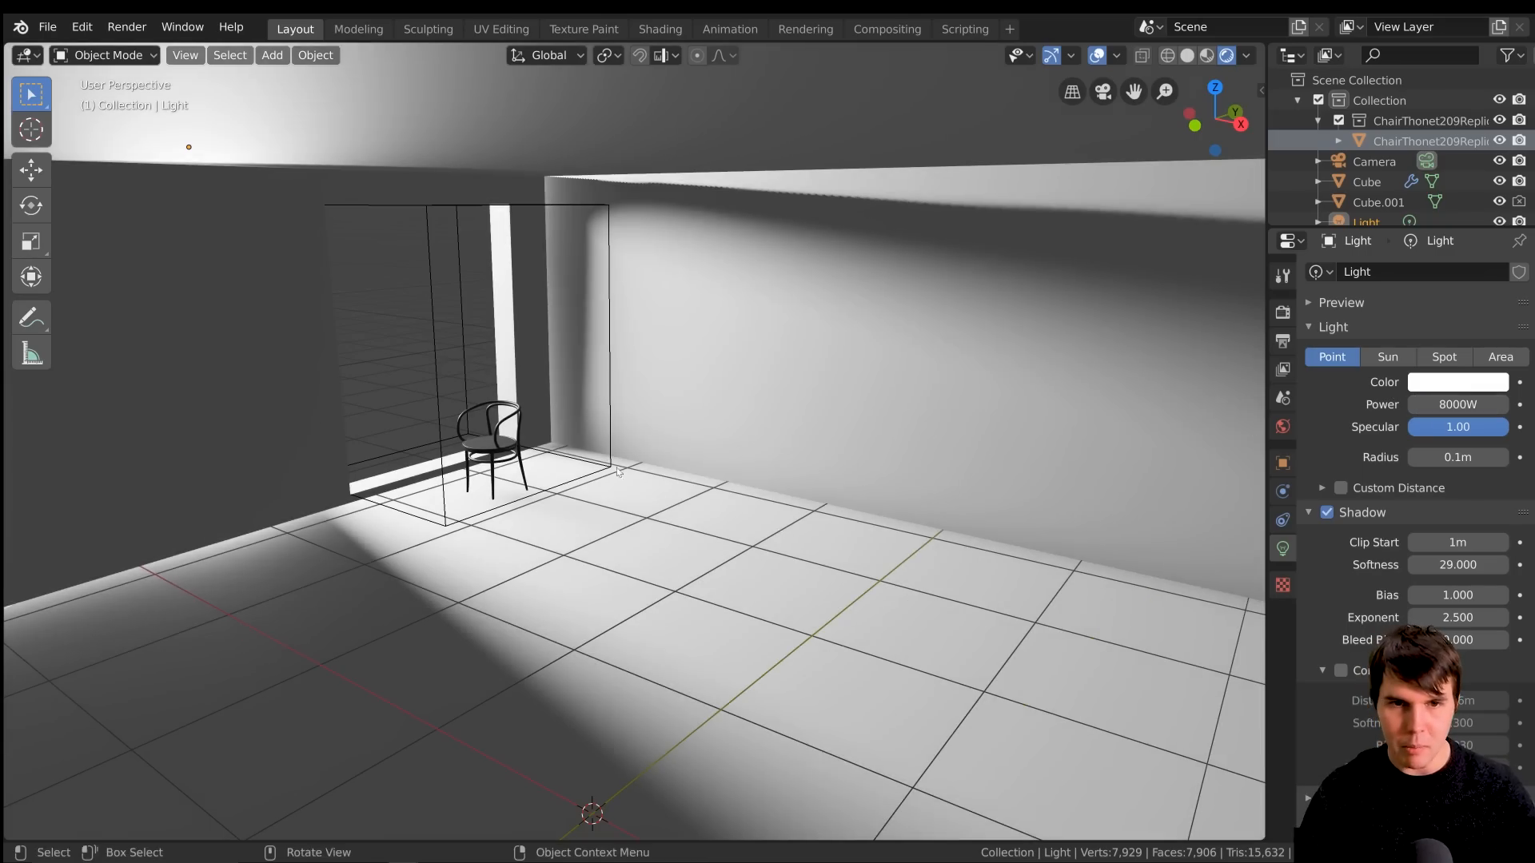
Check the very soft shadows around the chair and bring the light's shadow softness down to 0.000
middle_drag(596, 492, 630, 459)
shift+middle_drag(591, 387, 560, 421)
scroll(718, 525, down, 3)
scroll(640, 542, up, 7)
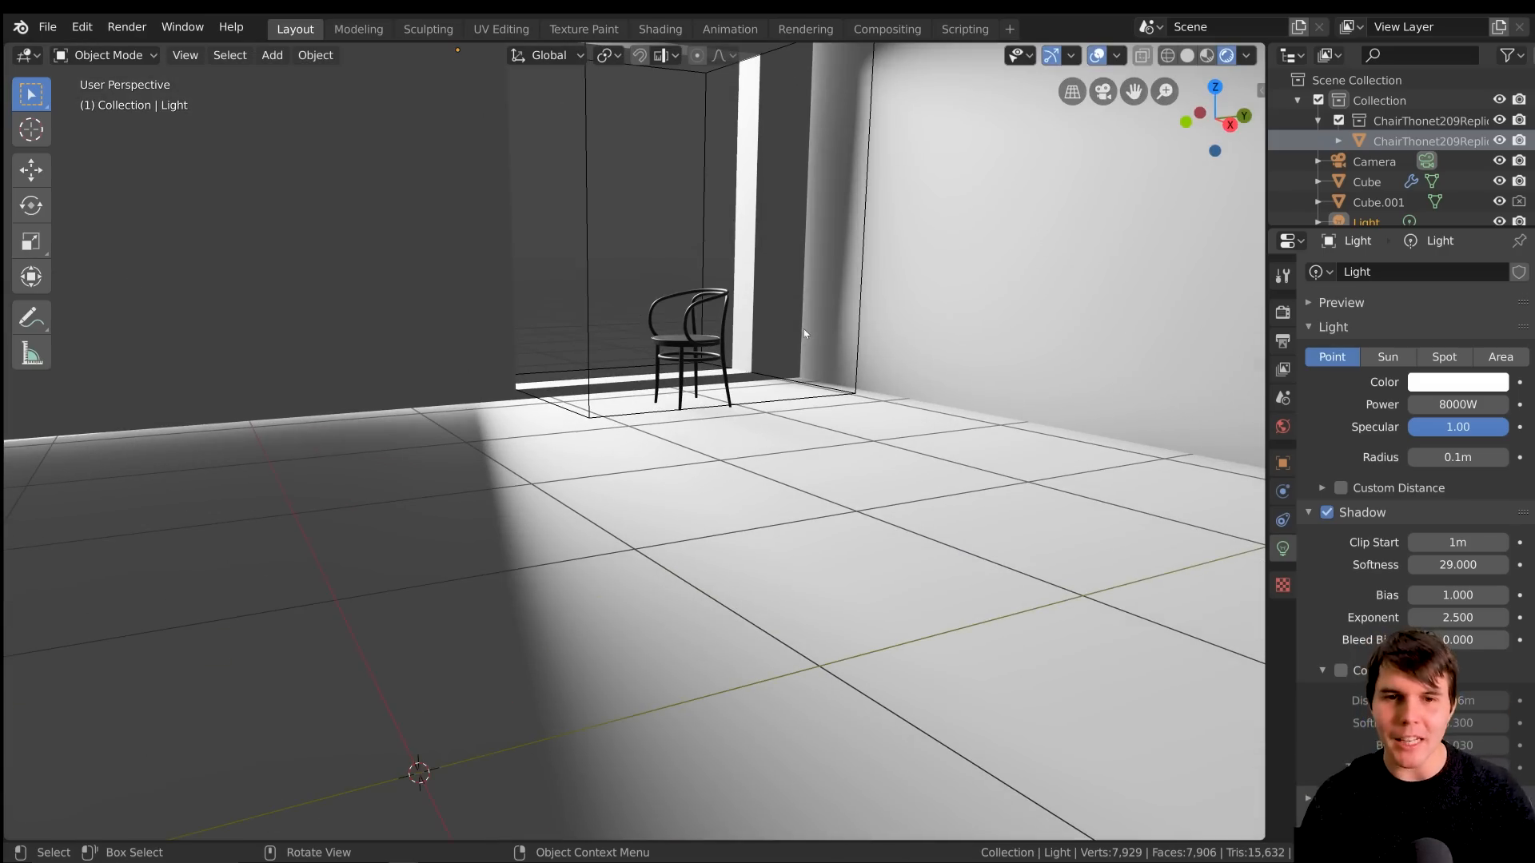
drag(1457, 566, 1119, 565)
middle_drag(735, 370, 988, 432)
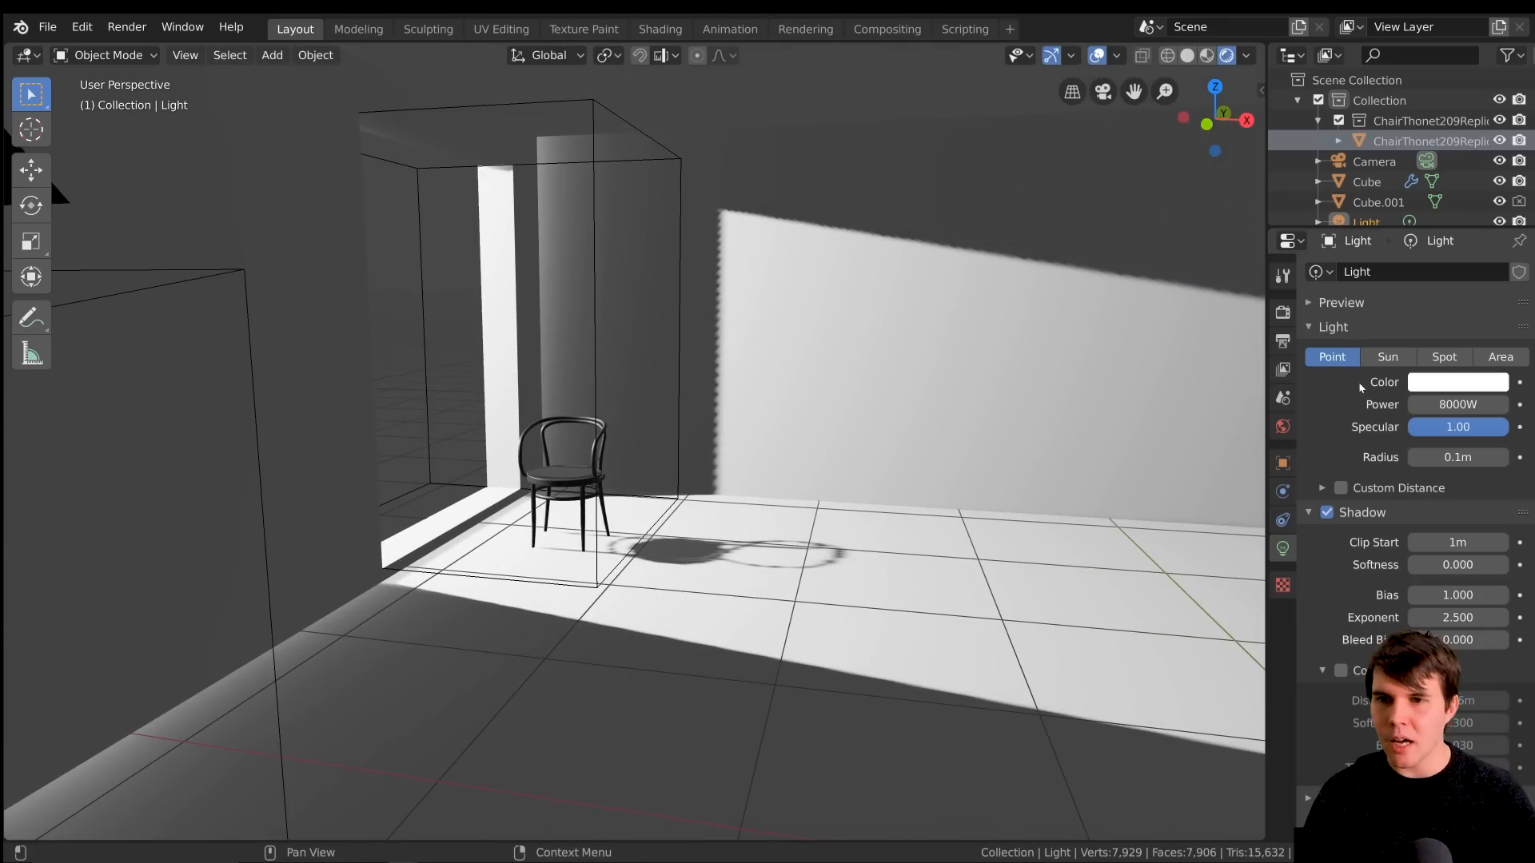
Enable Soft Shadows in the scene's render settings and check the shadows around the chair with the light's settings open
click(1285, 315)
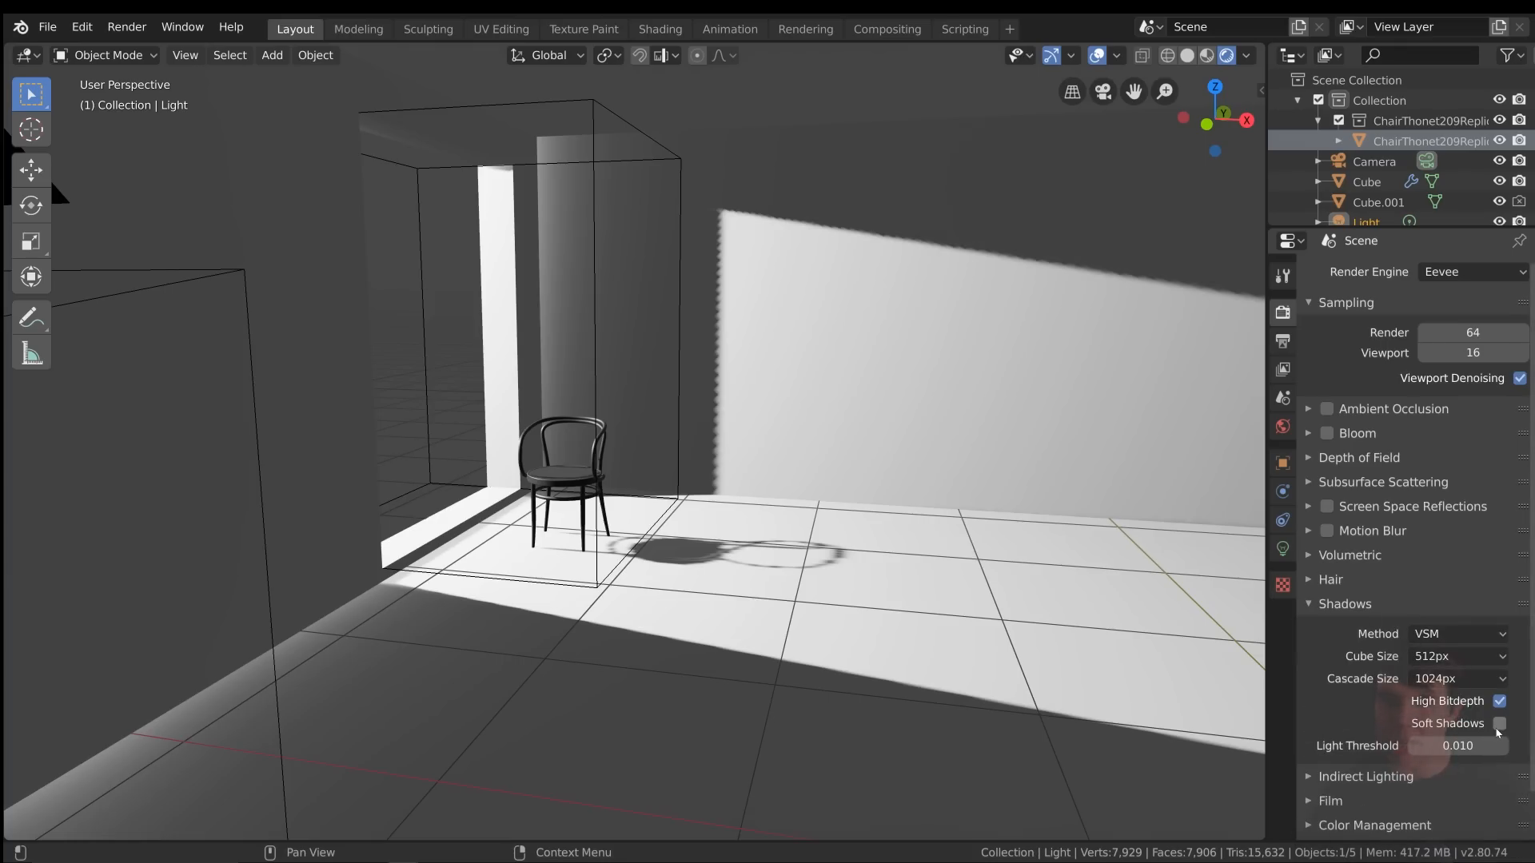
click(1499, 725)
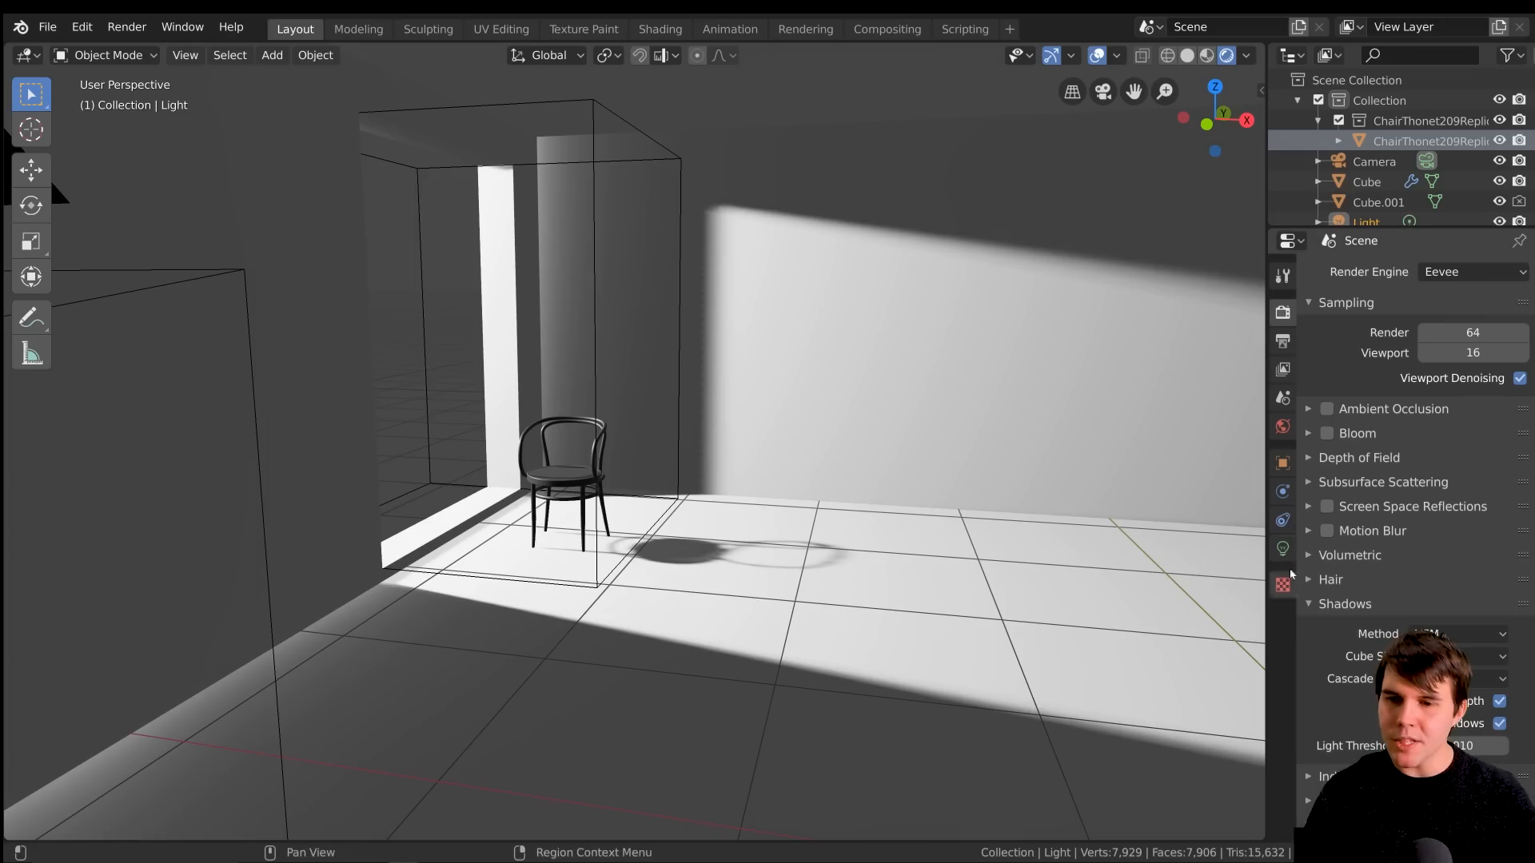
click(1283, 549)
middle_drag(608, 444, 722, 264)
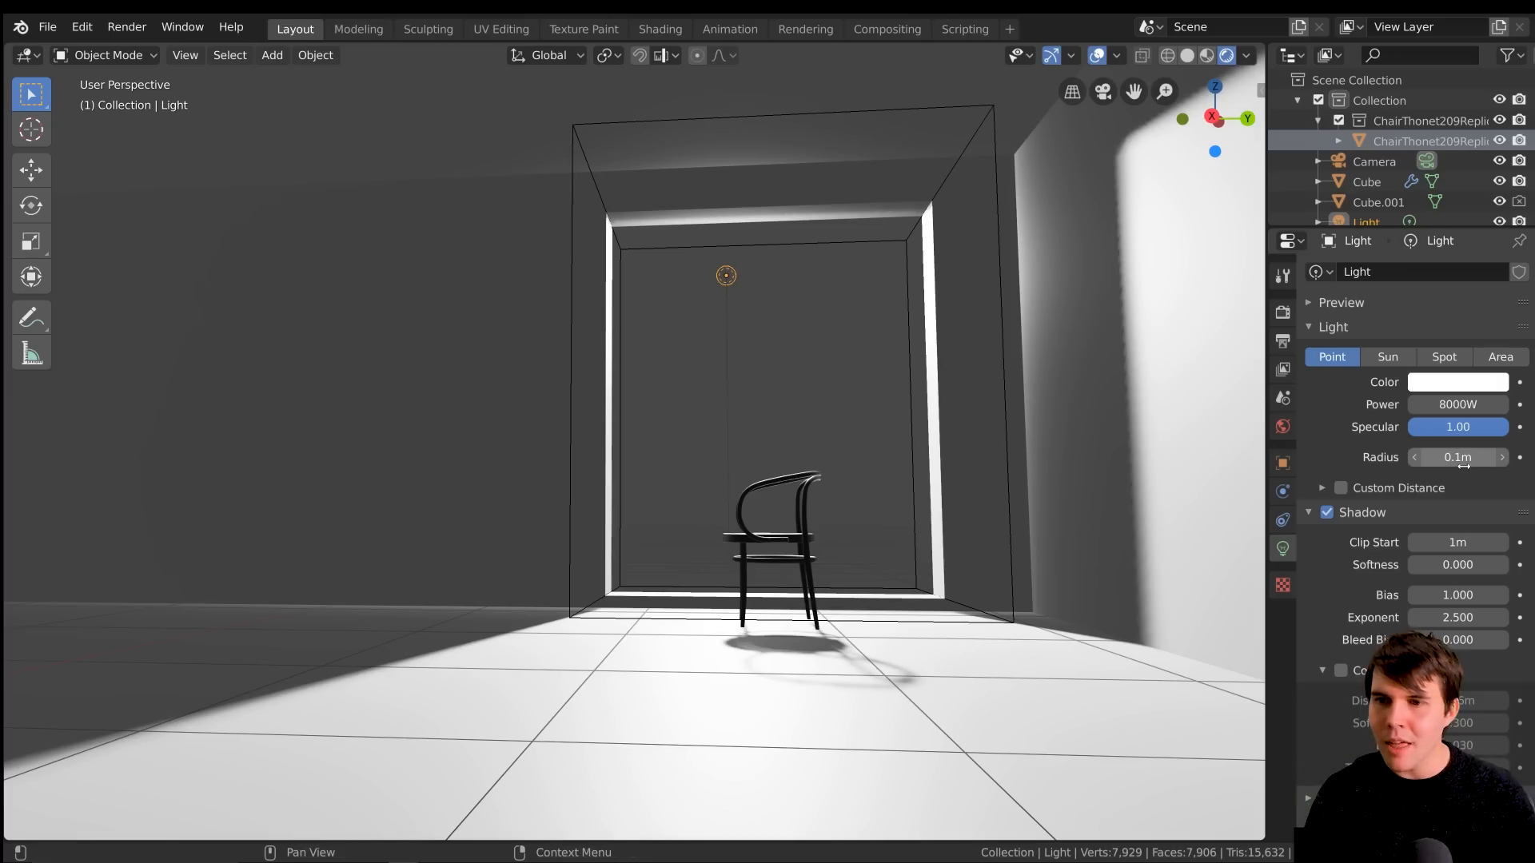
middle_drag(740, 454, 898, 476)
scroll(904, 483, down, 4)
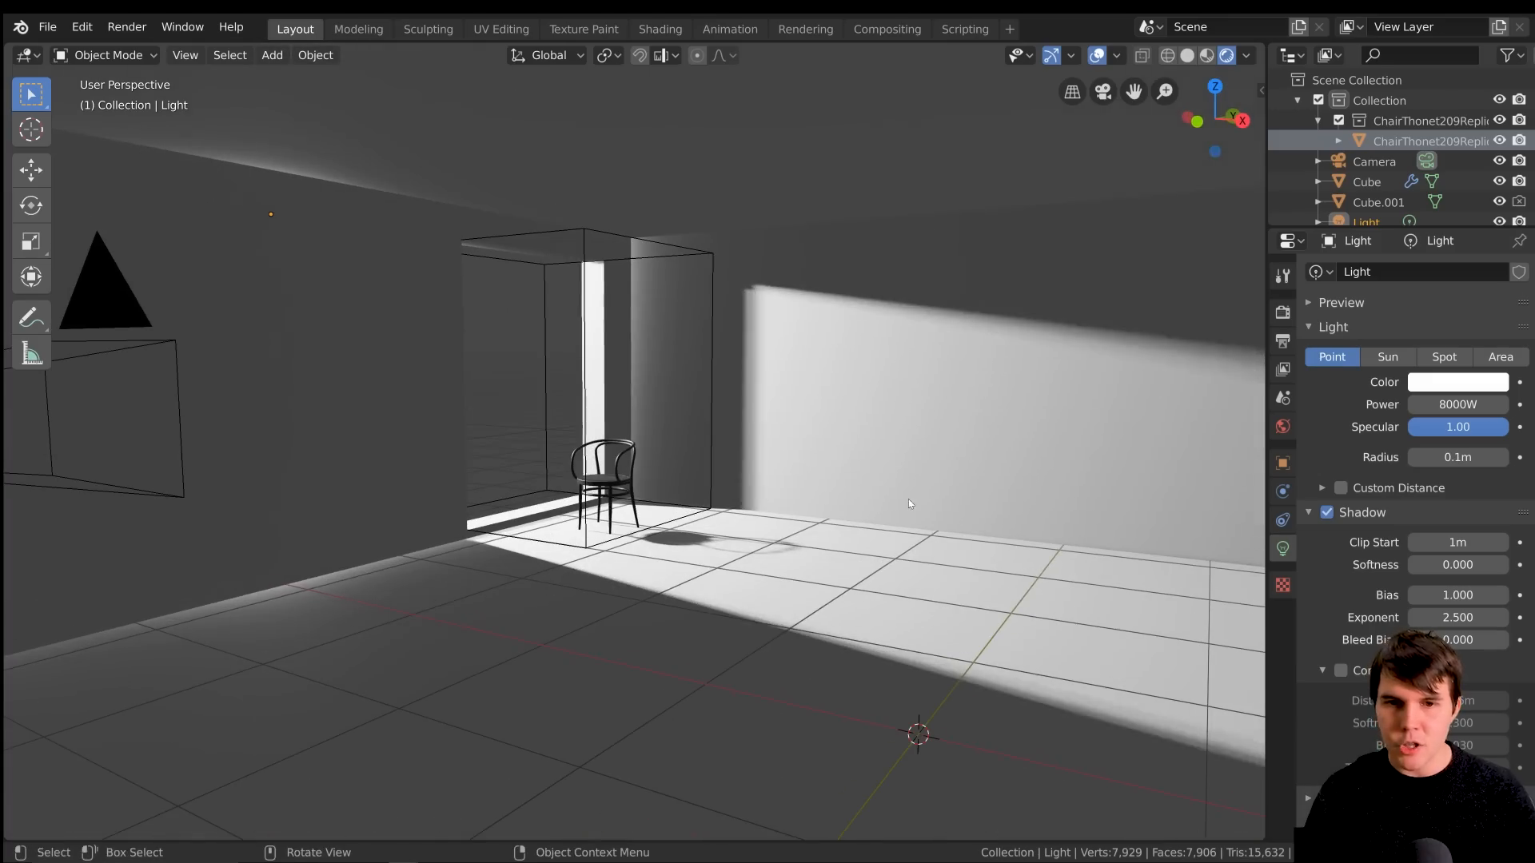
Raise the point light's radius to 3.17 m while checking the shadows in the room
drag(1472, 459, 1519, 459)
middle_drag(985, 412, 1030, 421)
drag(1459, 458, 1511, 458)
middle_drag(943, 445, 951, 449)
drag(1458, 459, 1502, 458)
mouse_move(924, 437)
middle_down()
mouse_move(861, 420)
mouse_move(908, 439)
middle_up()
drag(1473, 457, 1455, 457)
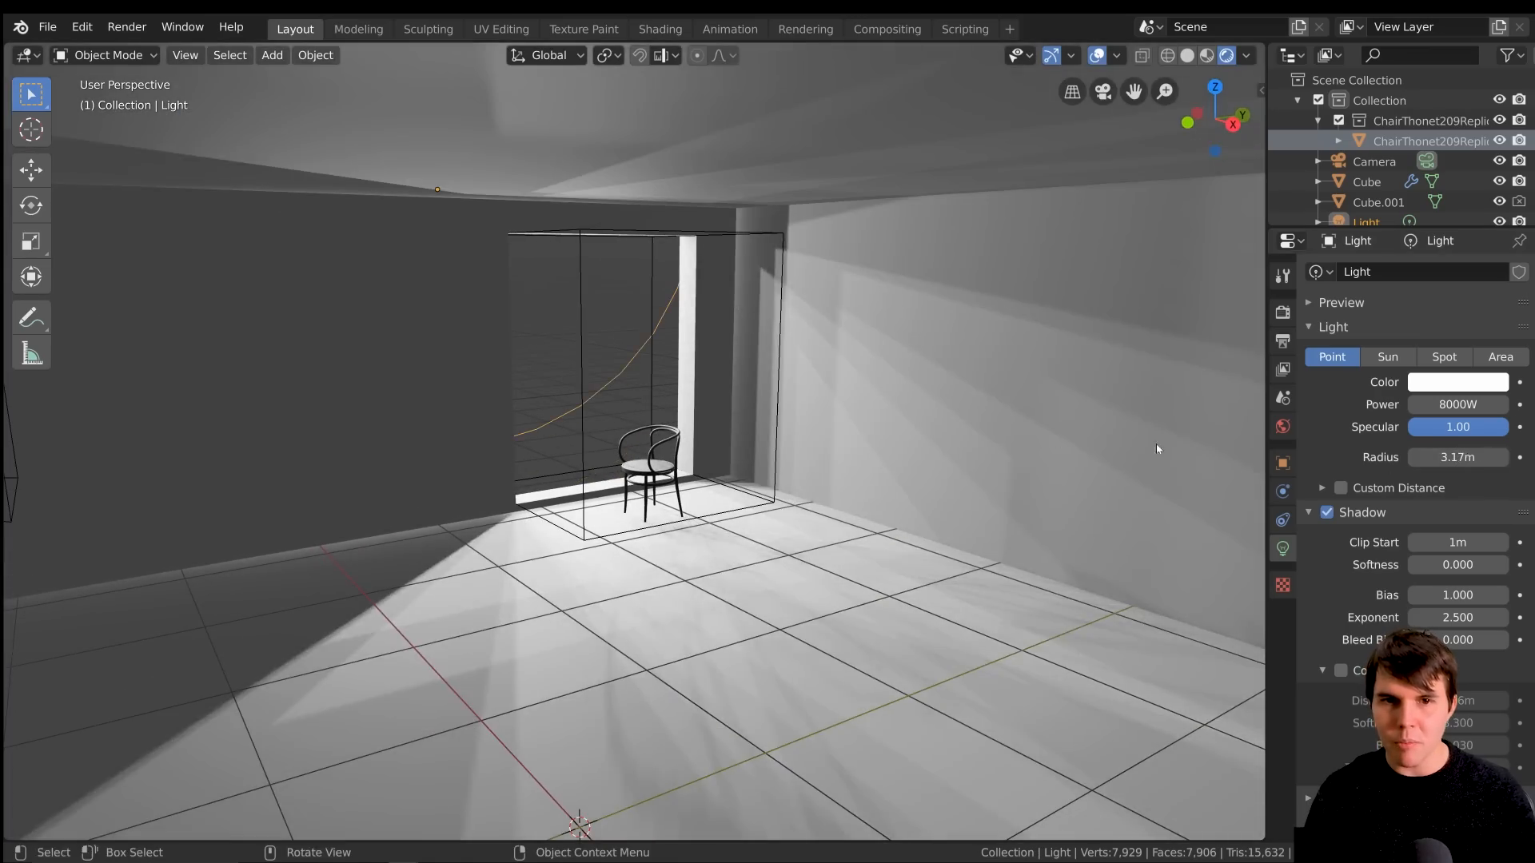
middle_drag(917, 427, 955, 428)
Lower the point light's radius to 1.5 m and check the light falling on the wall and floor
drag(1455, 457, 1439, 457)
middle_drag(904, 396, 704, 395)
scroll(703, 395, up, 3)
middle_drag(684, 426, 1167, 248)
drag(1458, 457, 1423, 458)
middle_drag(804, 366, 936, 391)
drag(1468, 458, 1476, 458)
middle_drag(806, 367, 1156, 411)
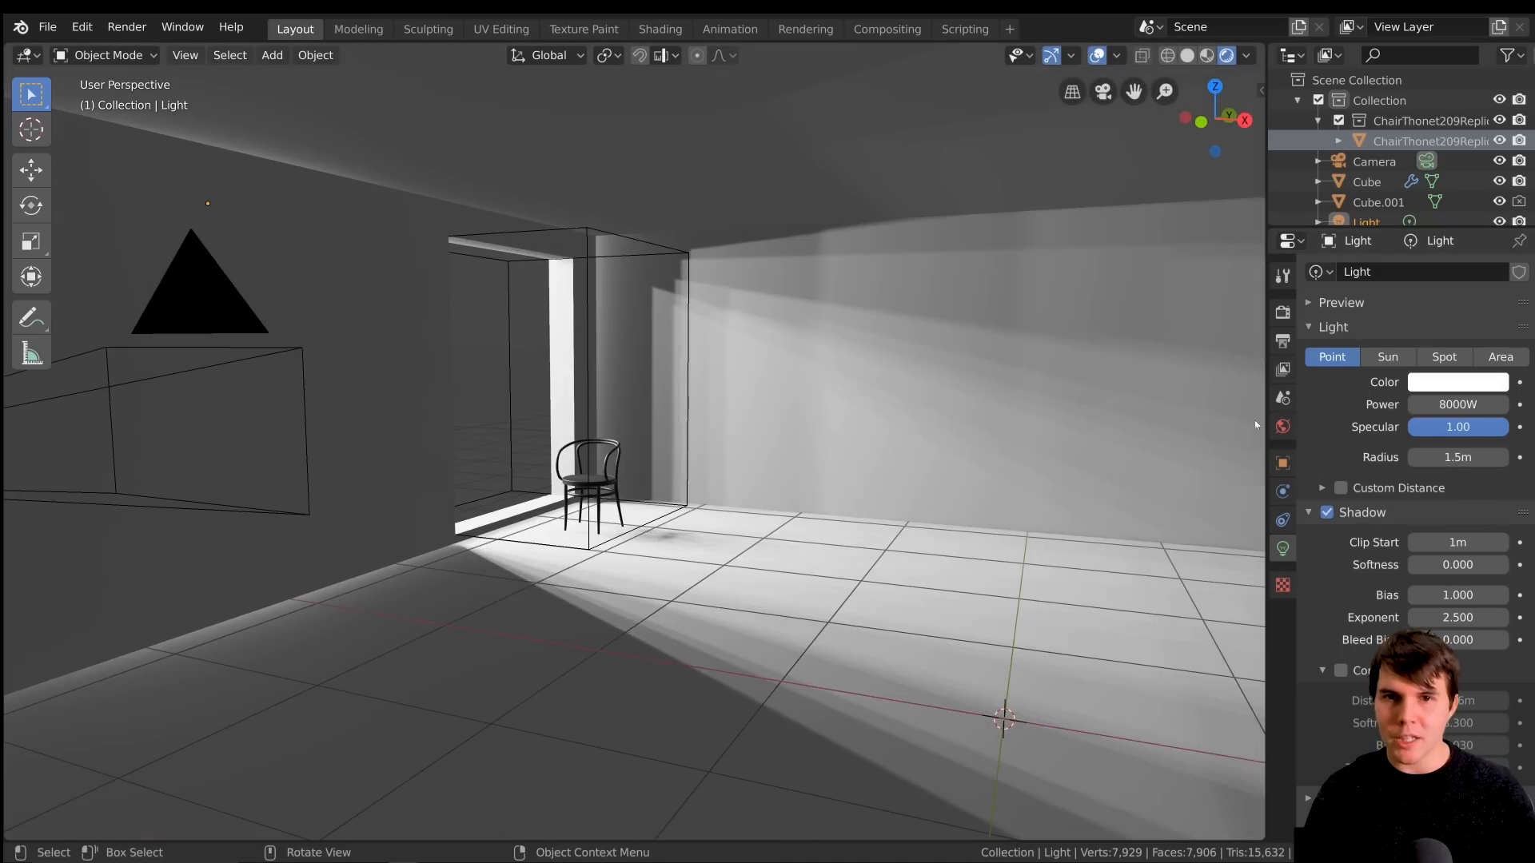
mouse_move(894, 313)
middle_down()
mouse_move(901, 226)
mouse_move(943, 188)
mouse_move(779, 340)
mouse_move(919, 320)
middle_up()
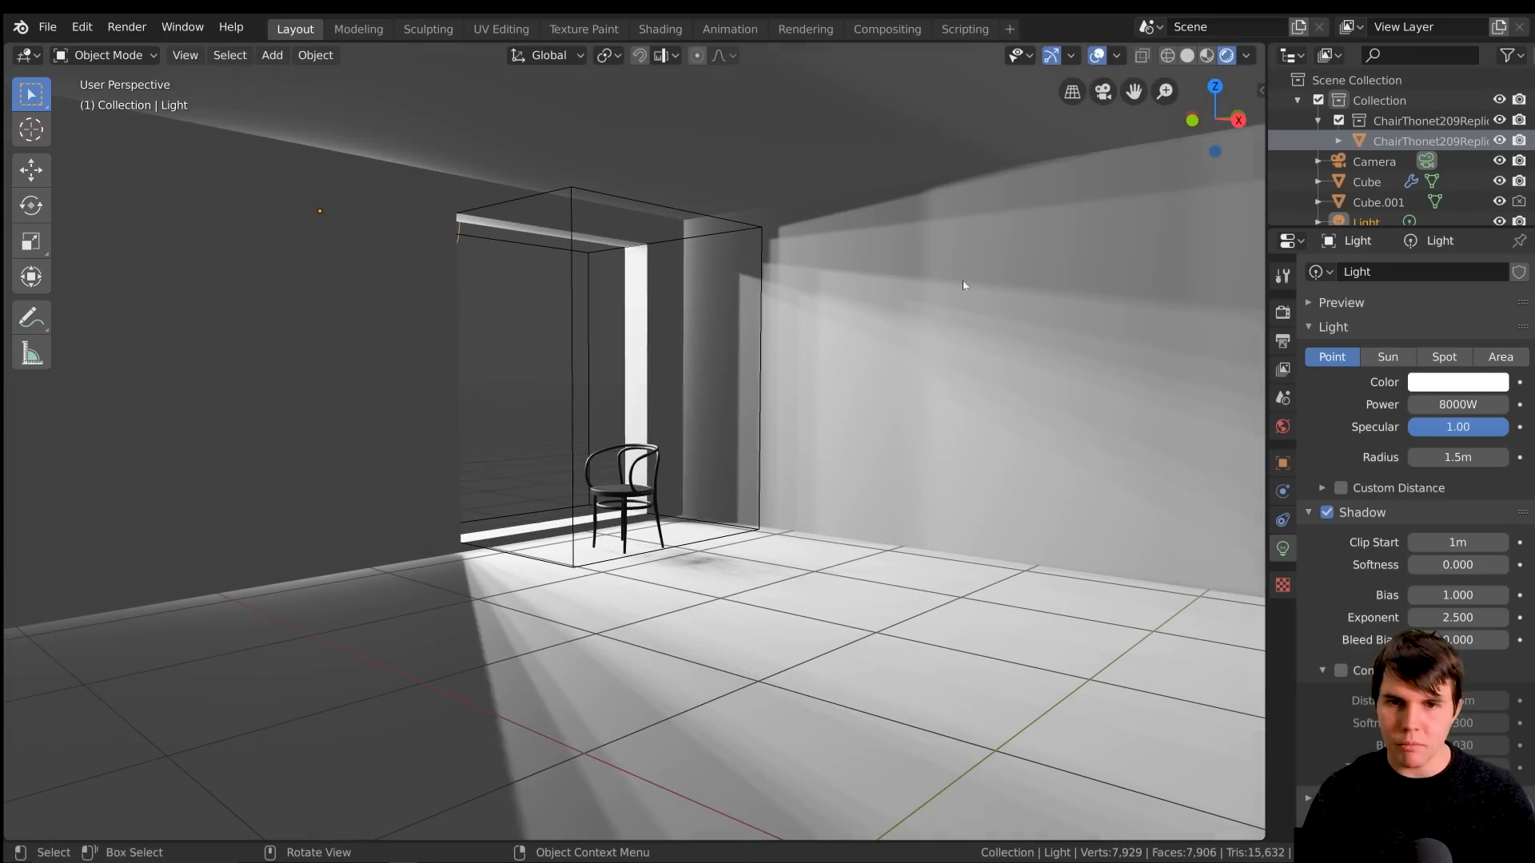
Try a light radius of 1.01 m, raise it to 1.64 m, and compare the light's size with the window opening
drag(1459, 464, 1411, 464)
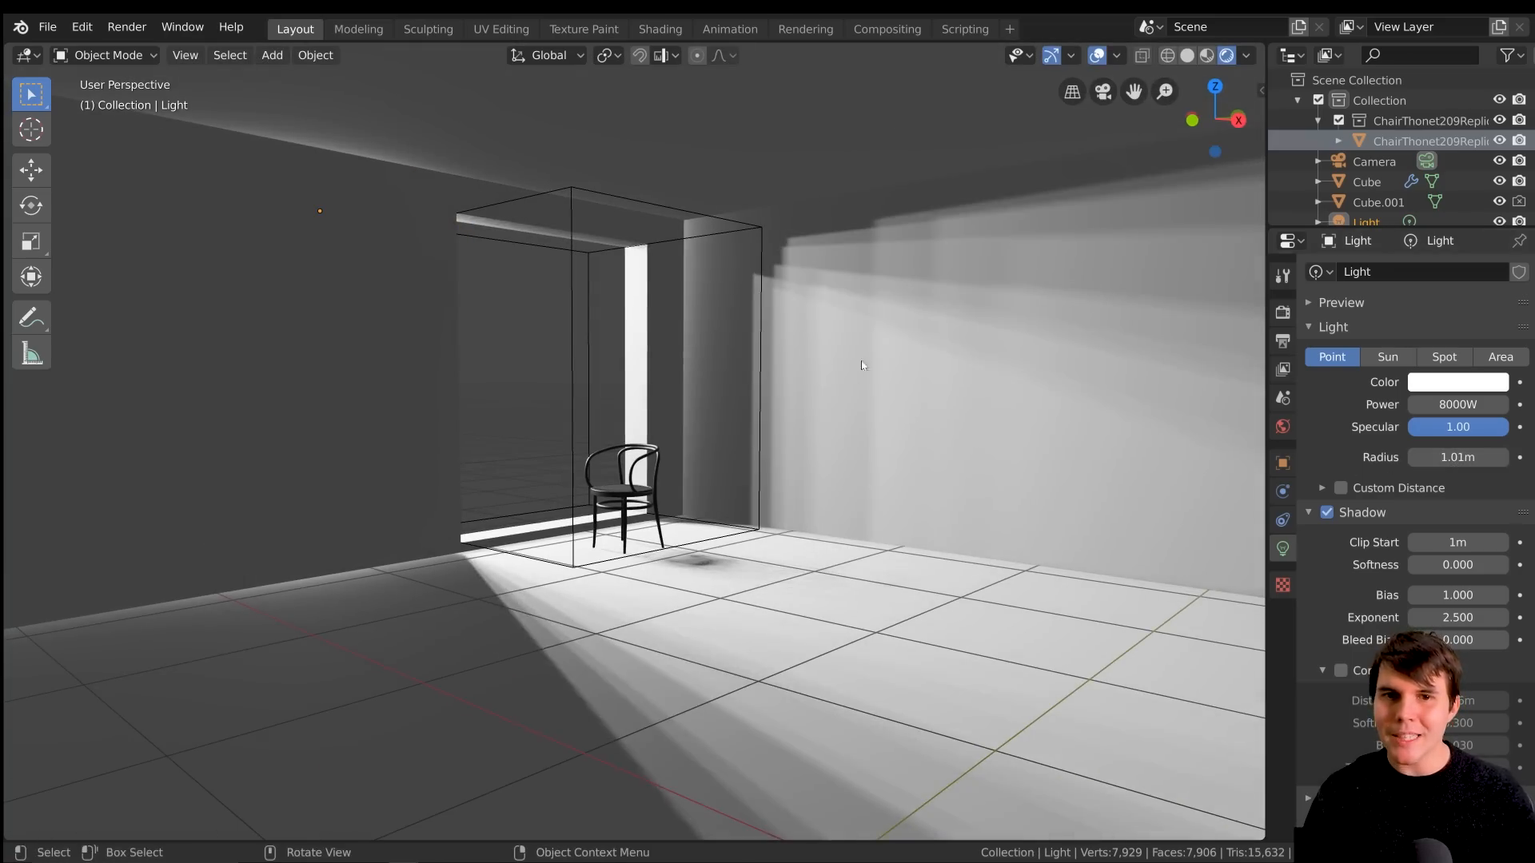
drag(1476, 459, 1527, 459)
middle_drag(854, 390, 836, 290)
scroll(829, 333, up, 2)
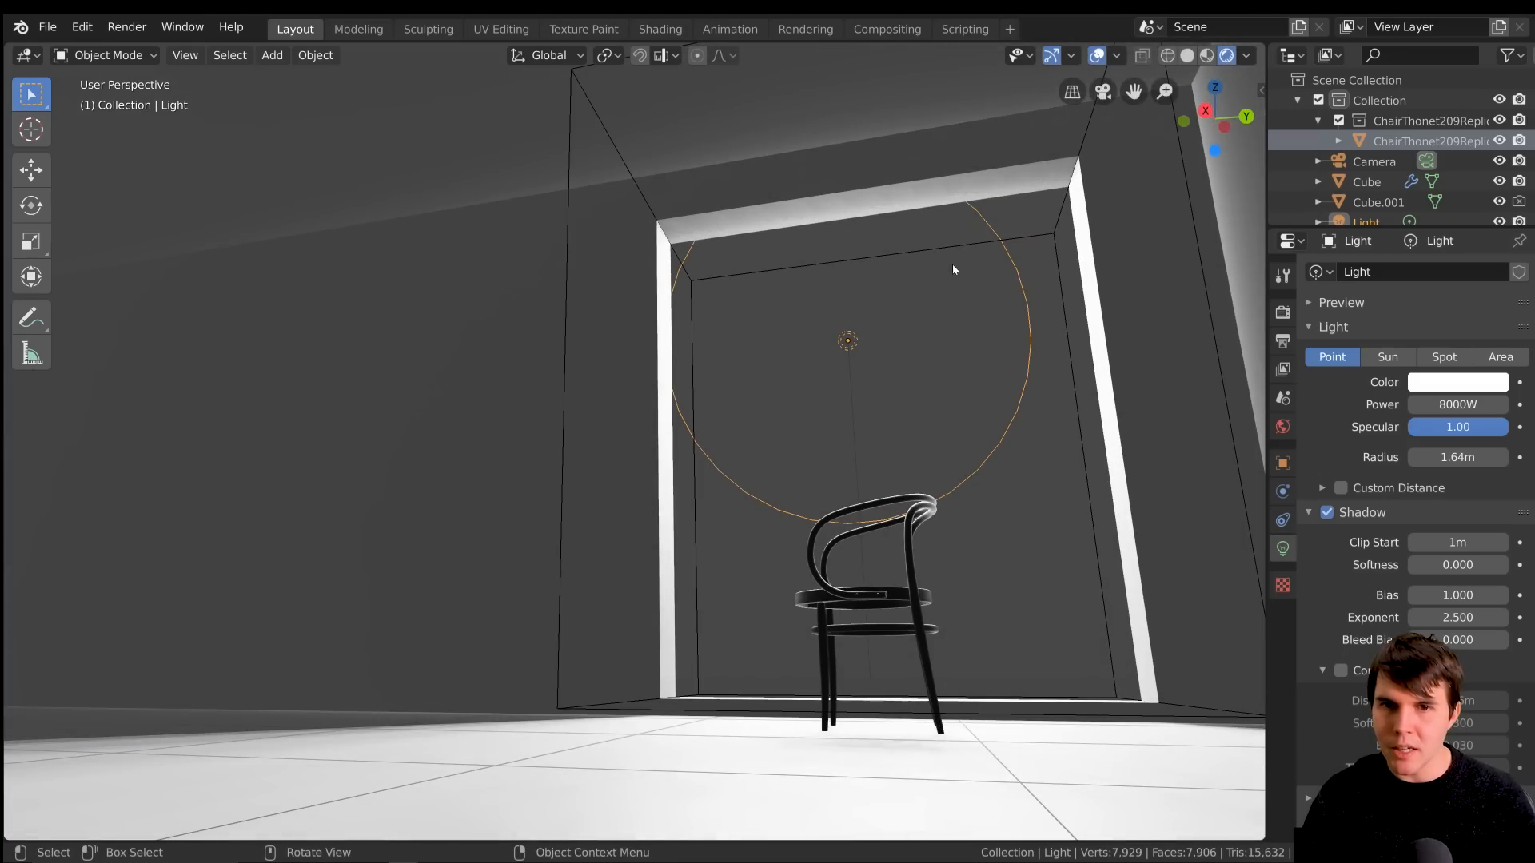
middle_drag(841, 307, 802, 281)
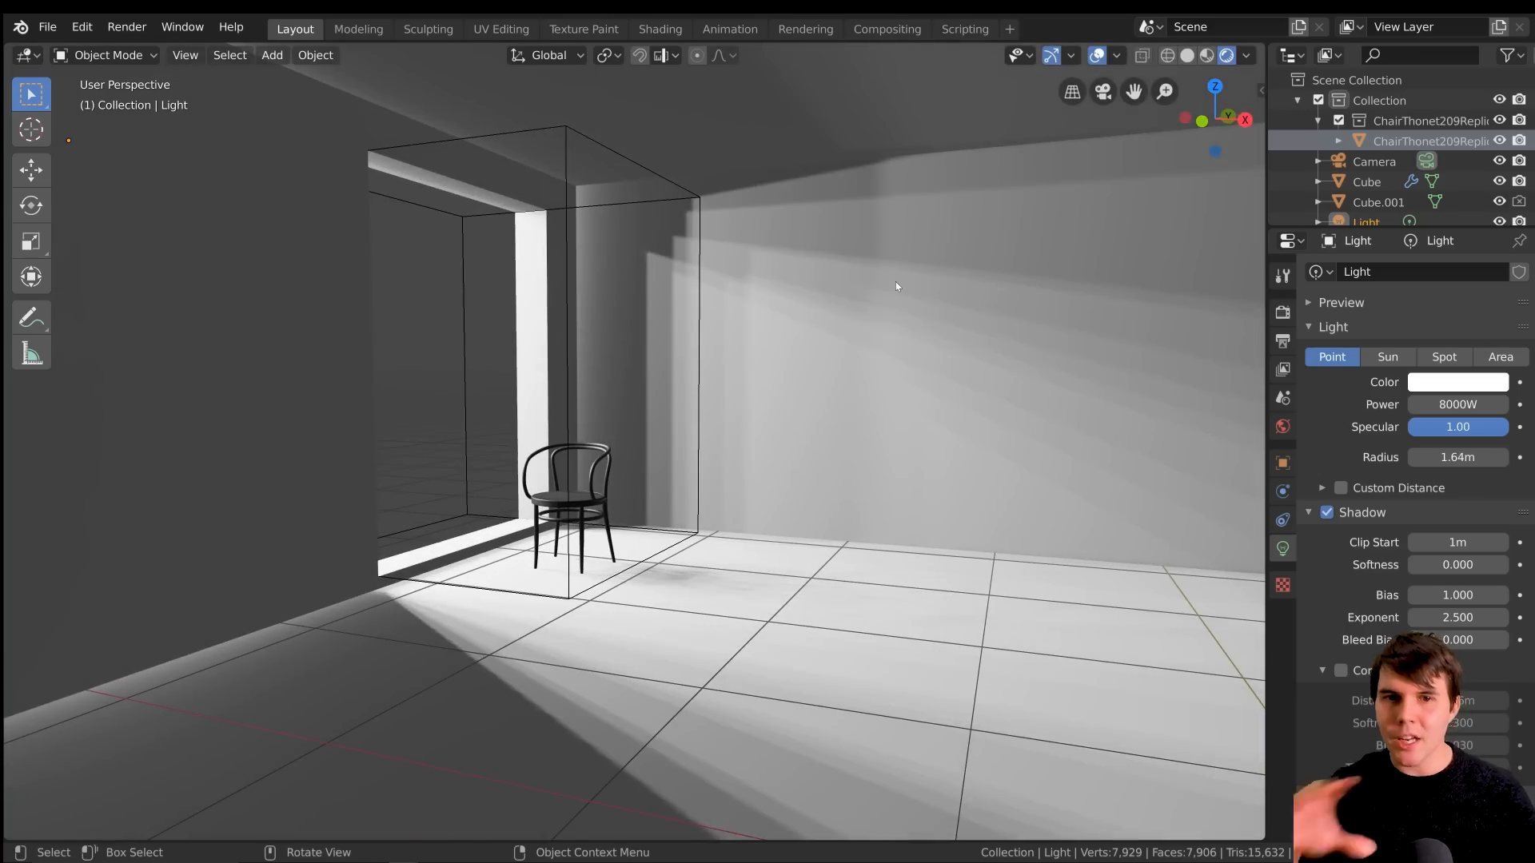
Examine the quality of the chair's soft shadow on the floor up close and from farther away
scroll(692, 559, up, 3)
shift+middle_drag(693, 559, 719, 352)
middle_drag(720, 352, 856, 363)
scroll(708, 472, up, 4)
middle_drag(630, 316, 578, 323)
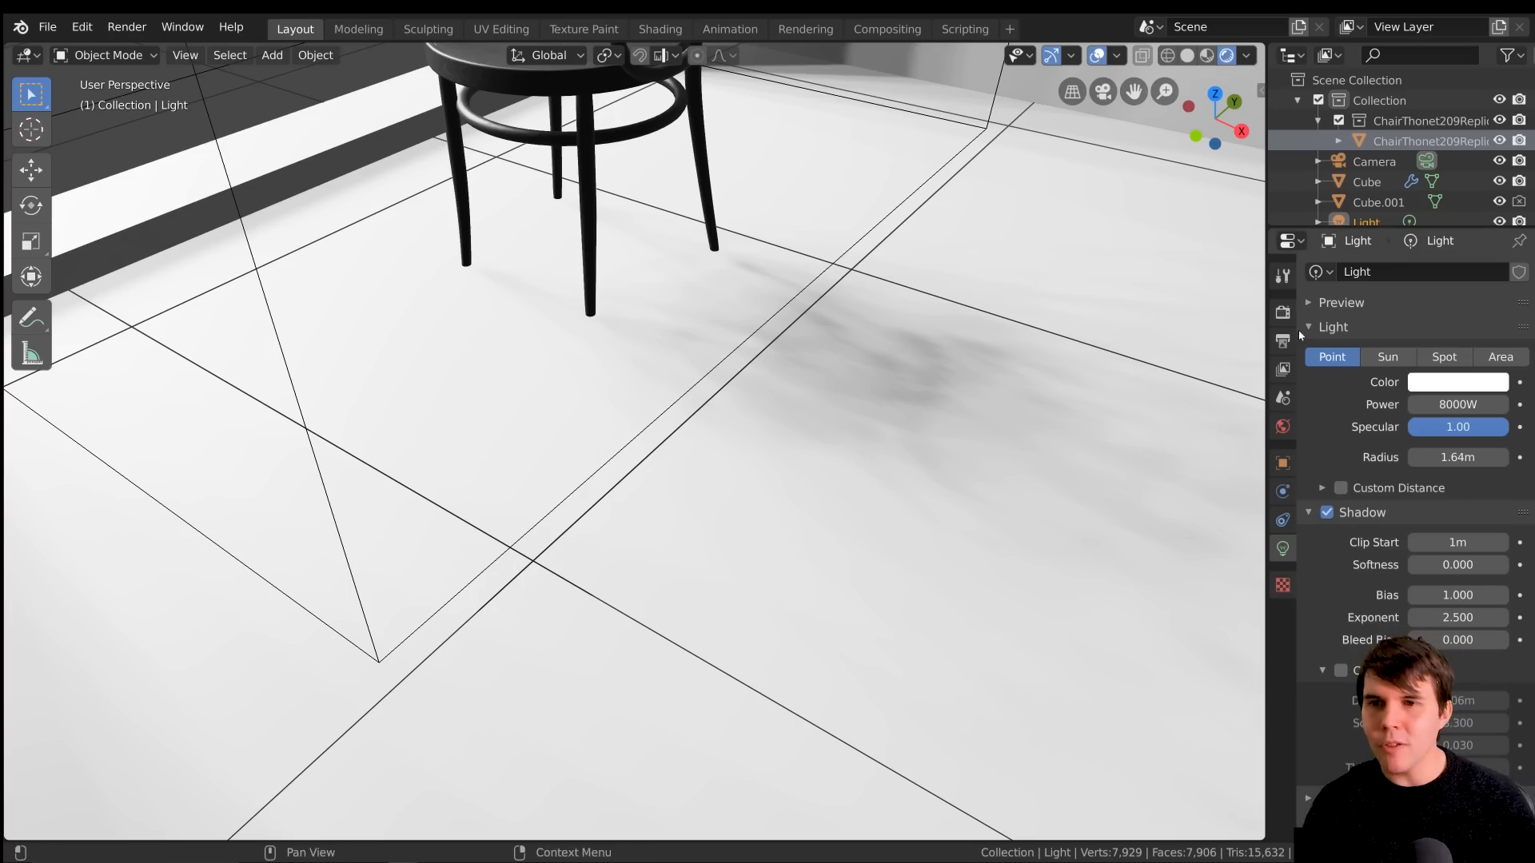
scroll(920, 319, down, 2)
middle_drag(920, 319, 932, 273)
scroll(932, 272, down, 4)
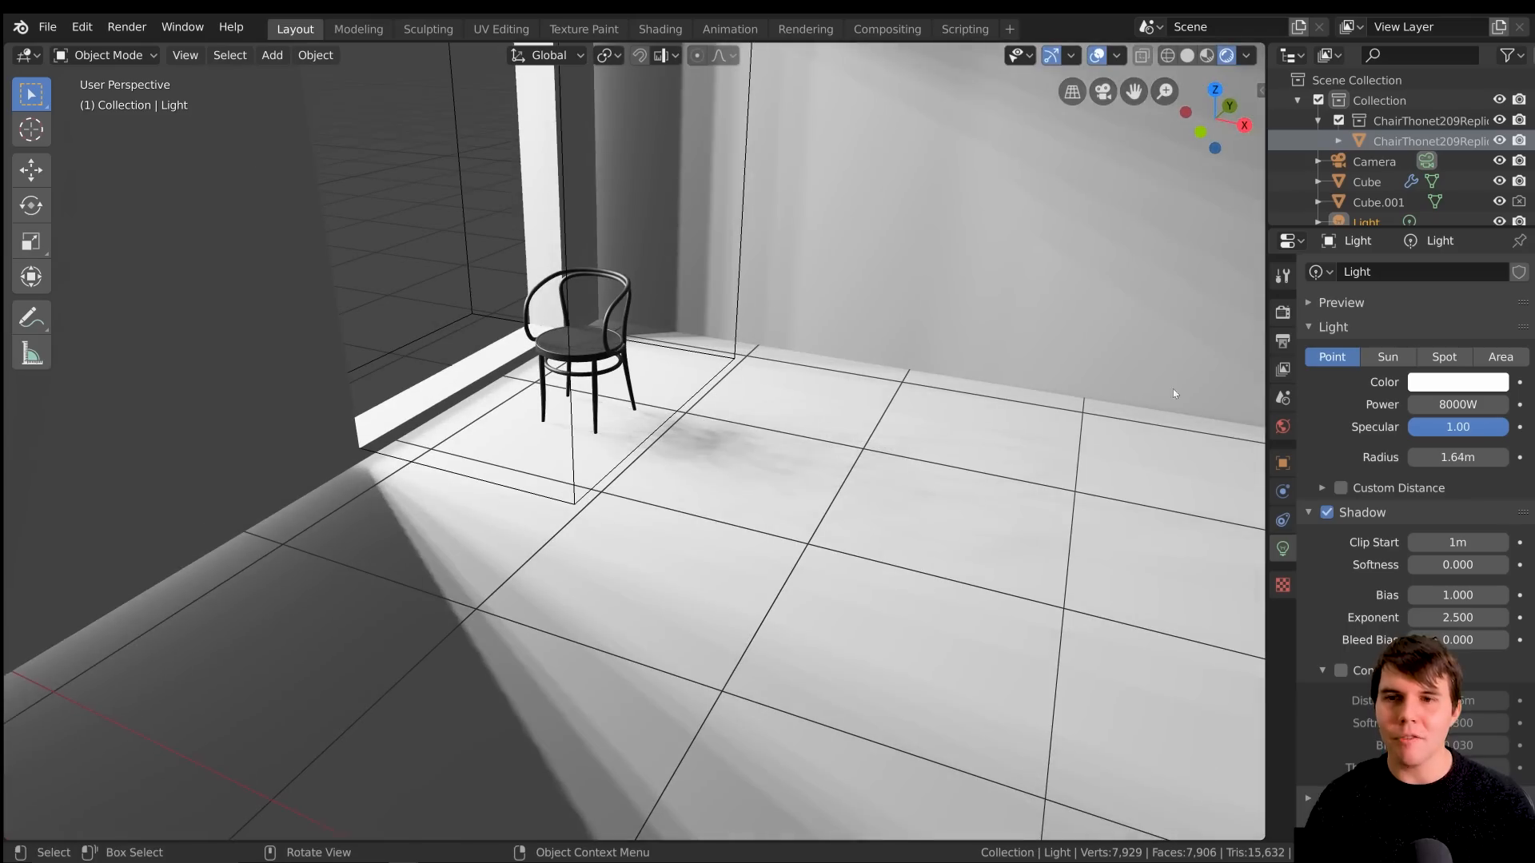
Set the Eevee viewport sampling to 128 and view the whole room
click(1282, 312)
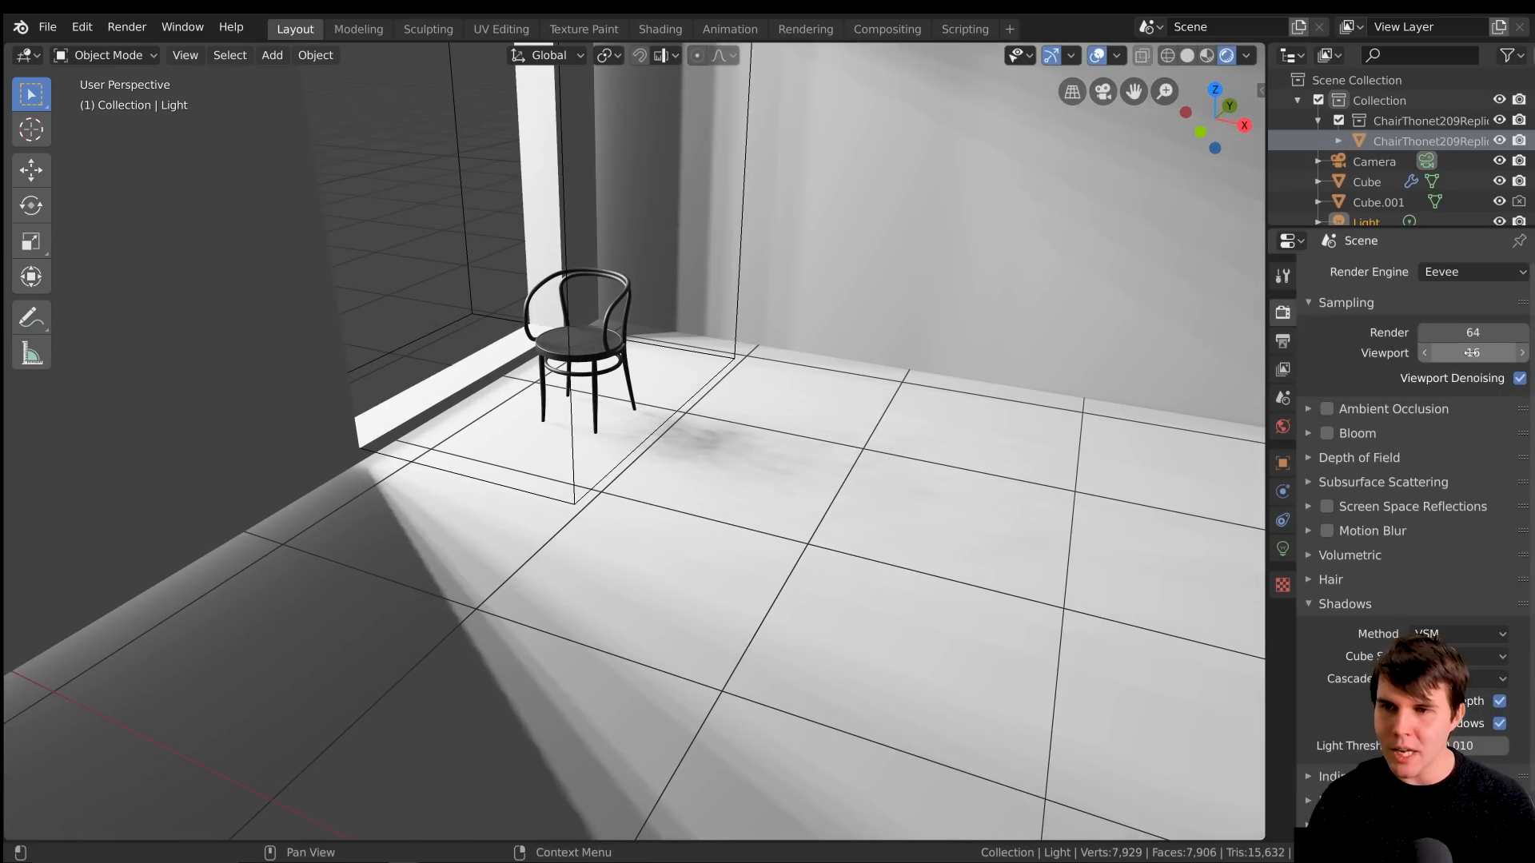
click(1470, 353)
text(128)
key(Return)
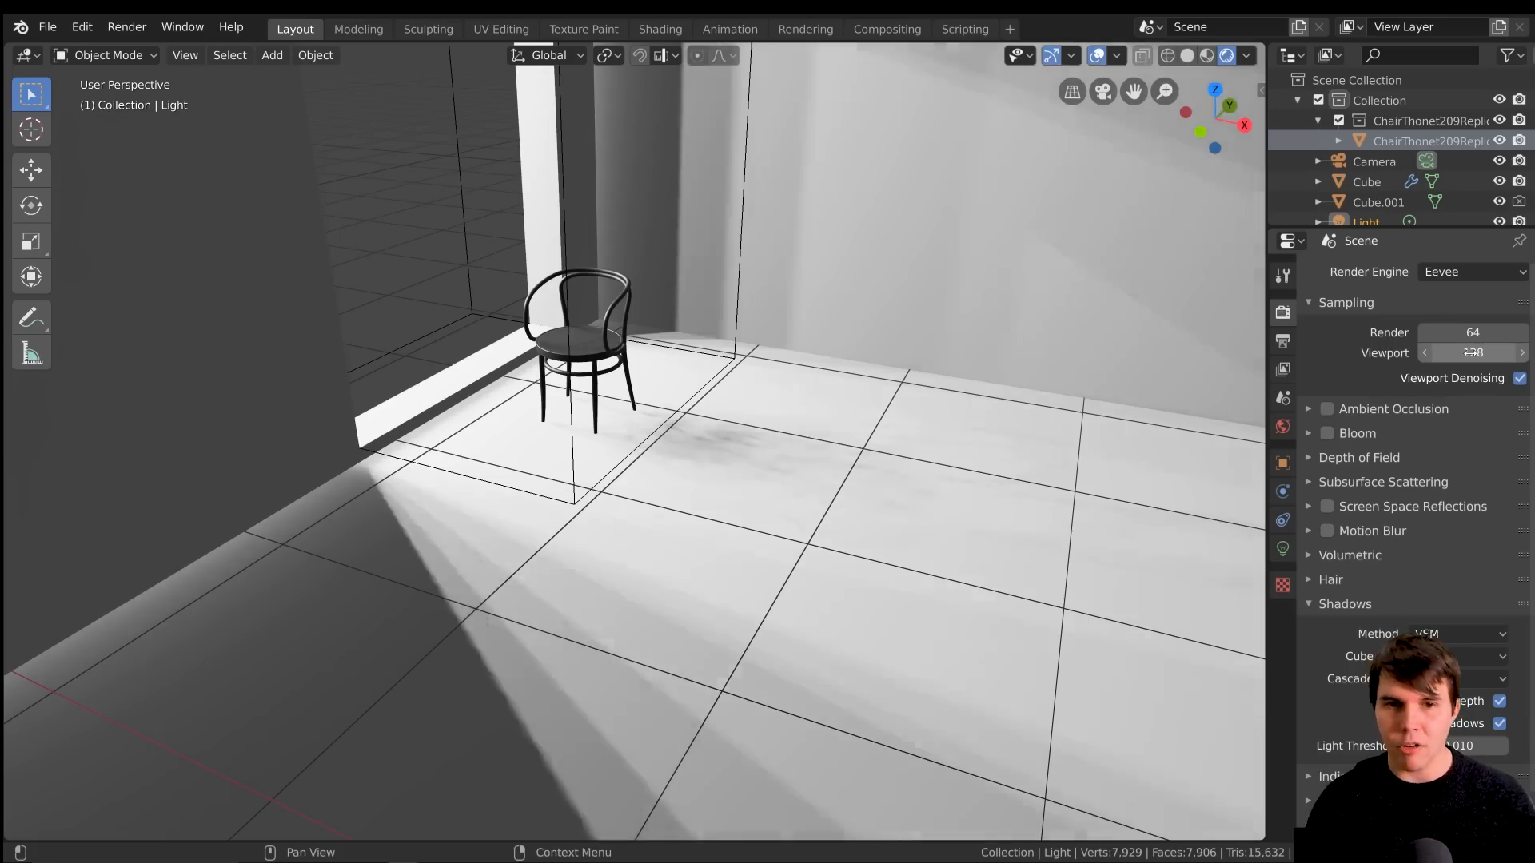
scroll(886, 383, down, 3)
middle_drag(886, 383, 893, 341)
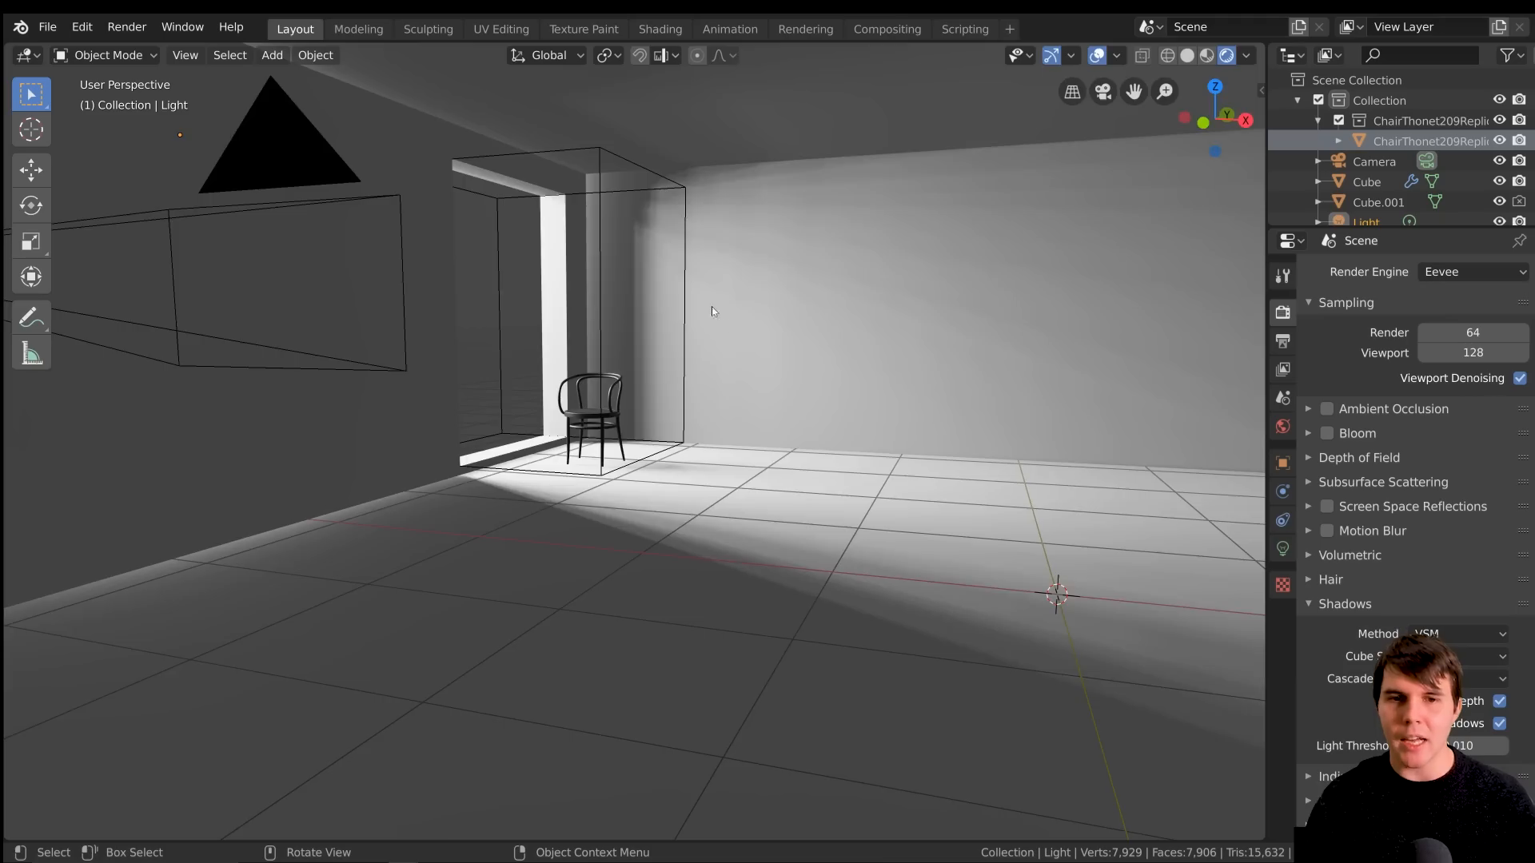
Examine the soft shadows on the floor, the wall and around the chair from several angles, with the light's settings reopened
scroll(751, 332, up, 5)
middle_drag(867, 368, 798, 383)
scroll(829, 510, up, 2)
shift+middle_drag(829, 509, 704, 425)
scroll(726, 446, up, 4)
scroll(678, 429, down, 8)
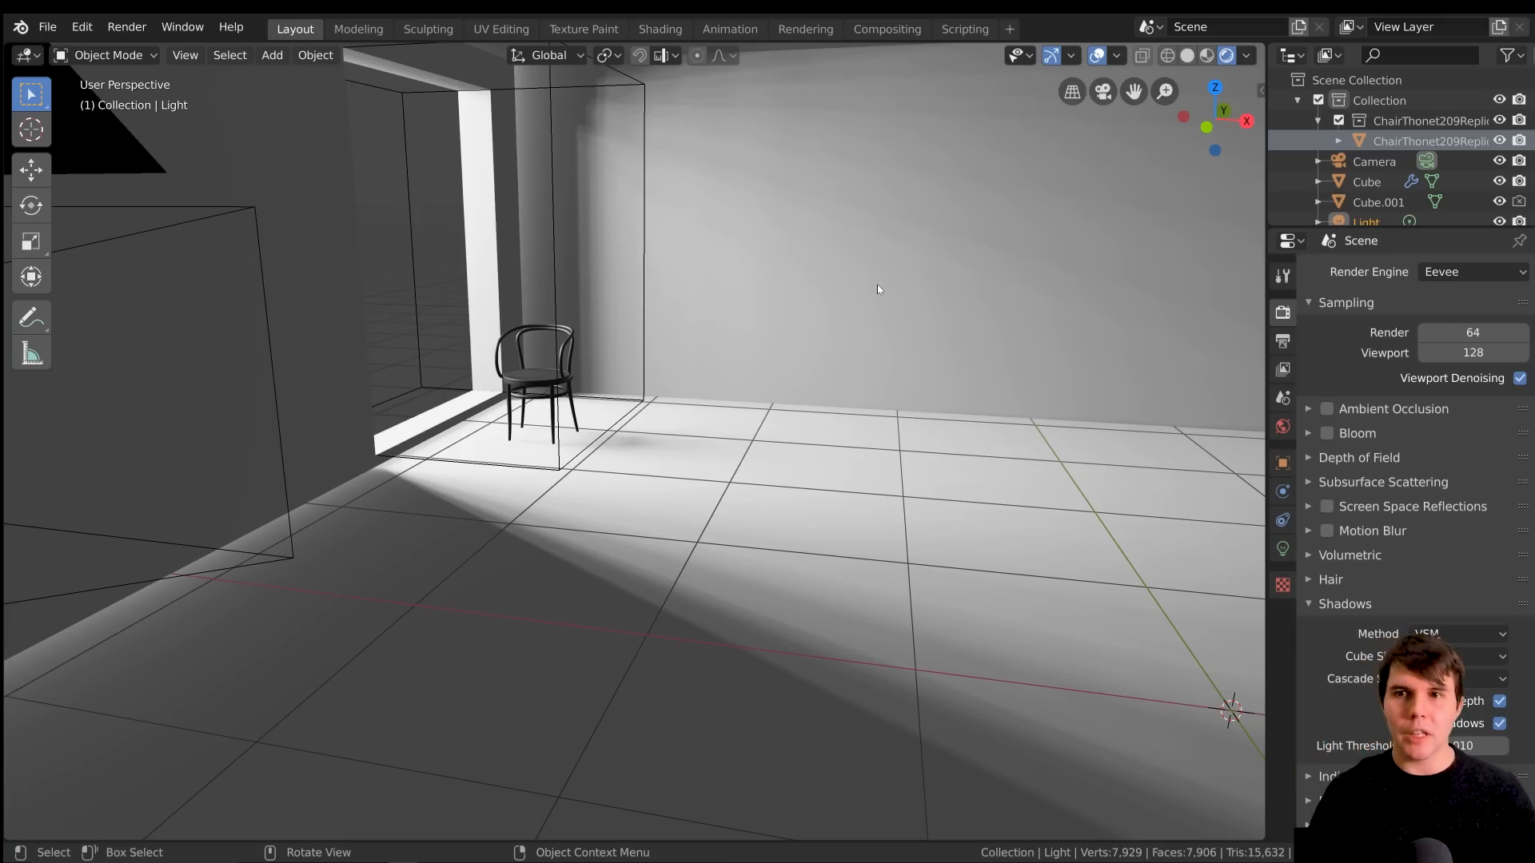
middle_drag(987, 254, 905, 319)
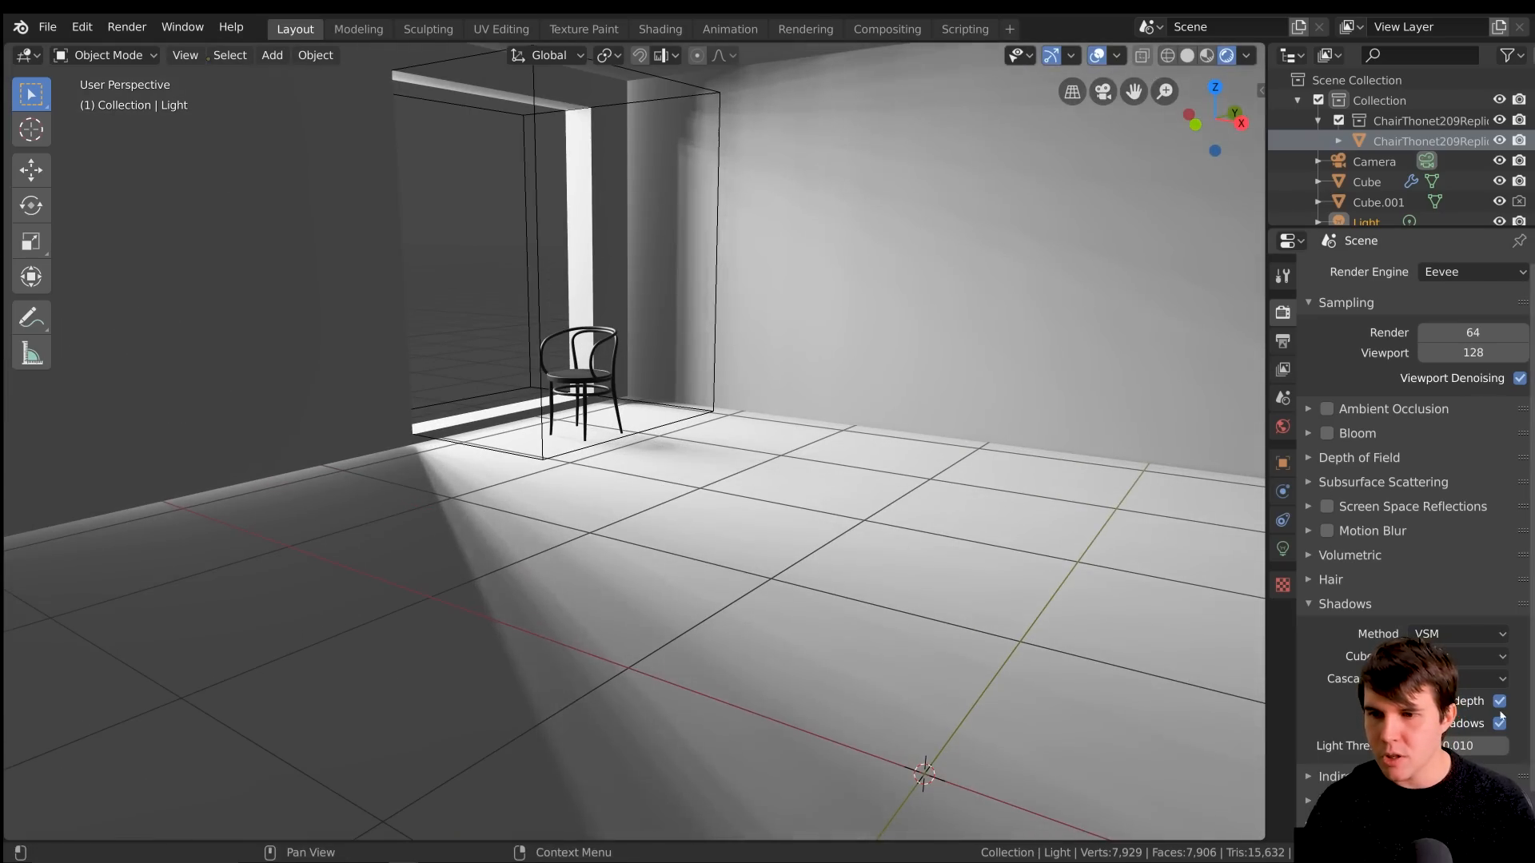
click(1283, 549)
middle_drag(1211, 392, 655, 399)
middle_drag(551, 148, 692, 135)
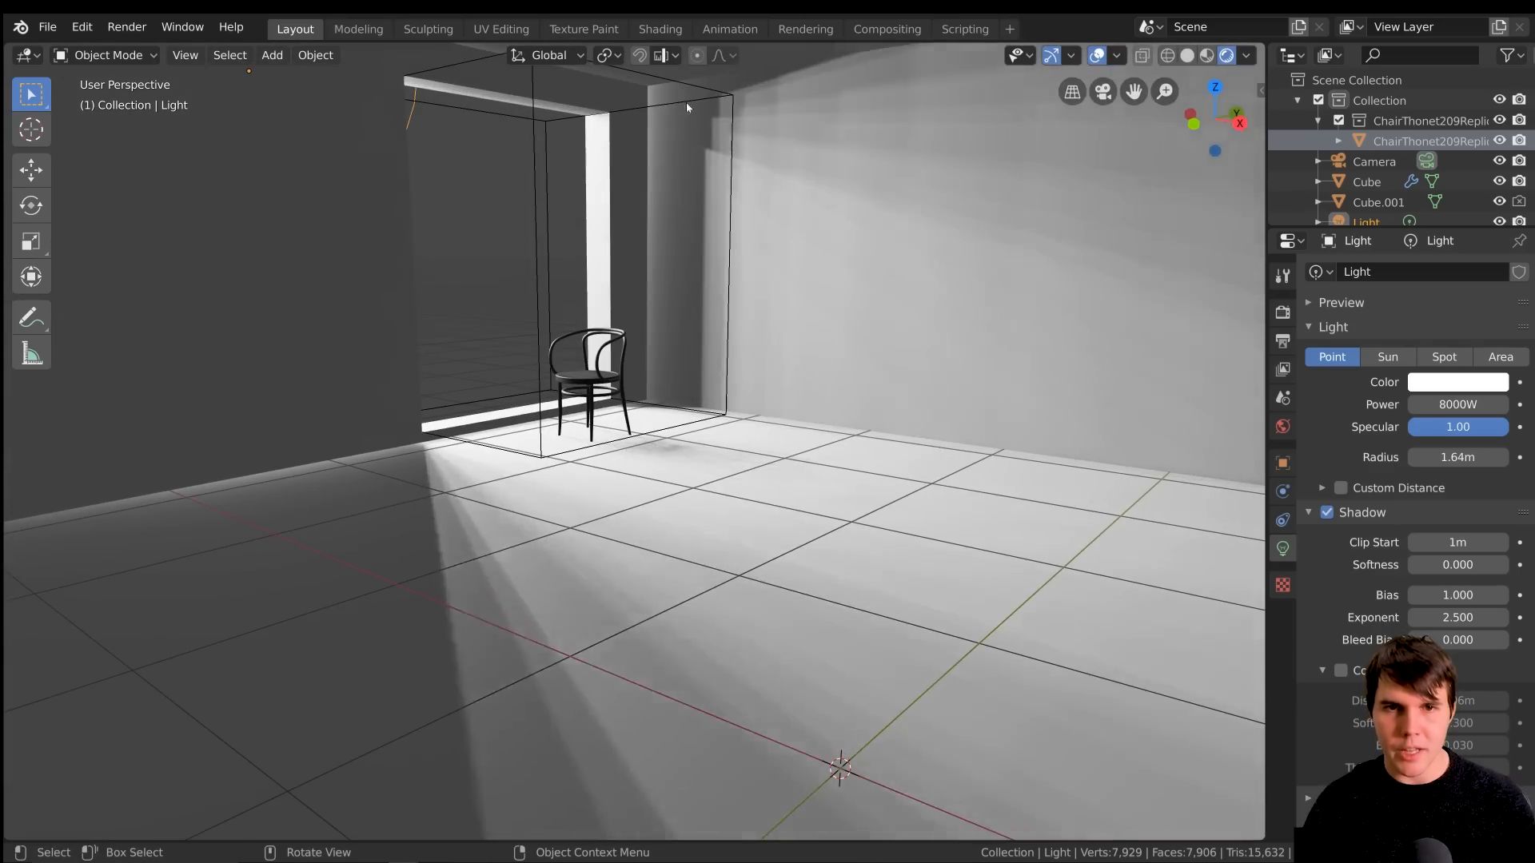
middle_drag(710, 411, 842, 225)
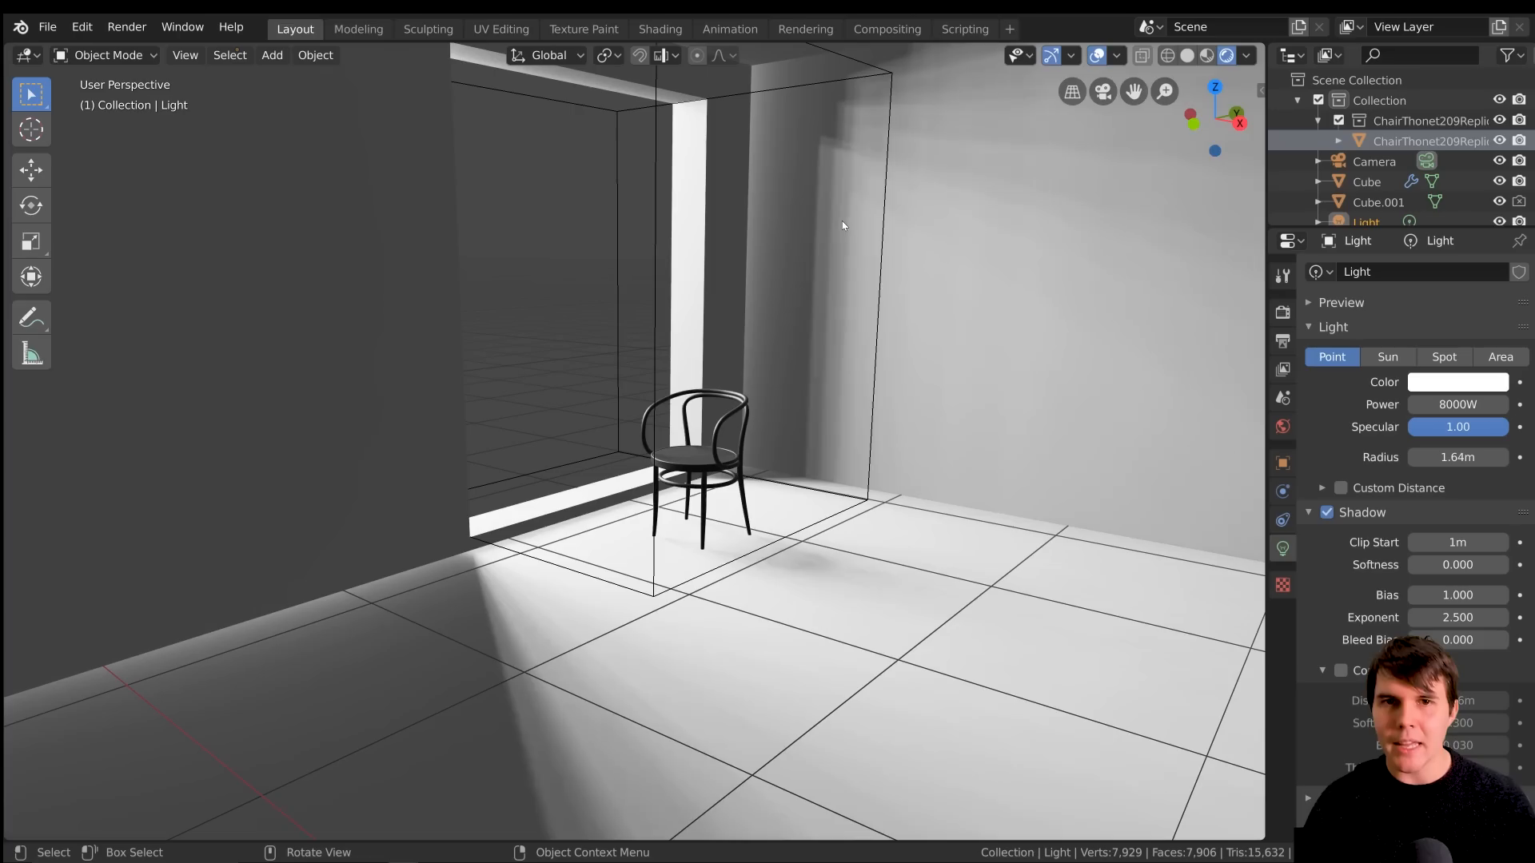
scroll(825, 326, down, 2)
middle_drag(823, 328, 709, 343)
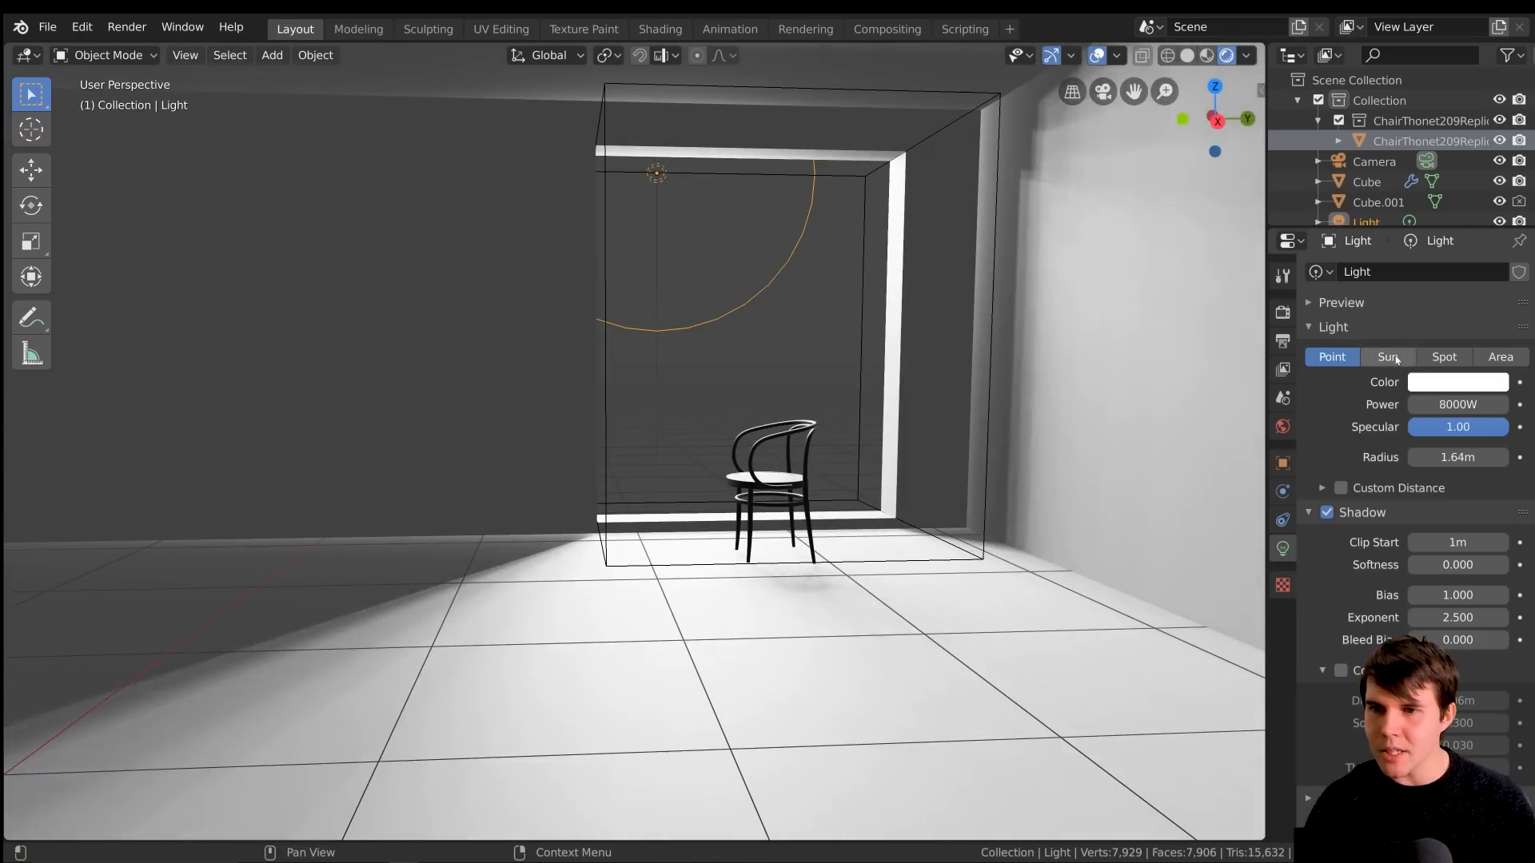
Try the Sun, Spot and Area types on the light, switch back to Point, and check the room's lighting
click(1397, 361)
click(1457, 359)
click(1499, 357)
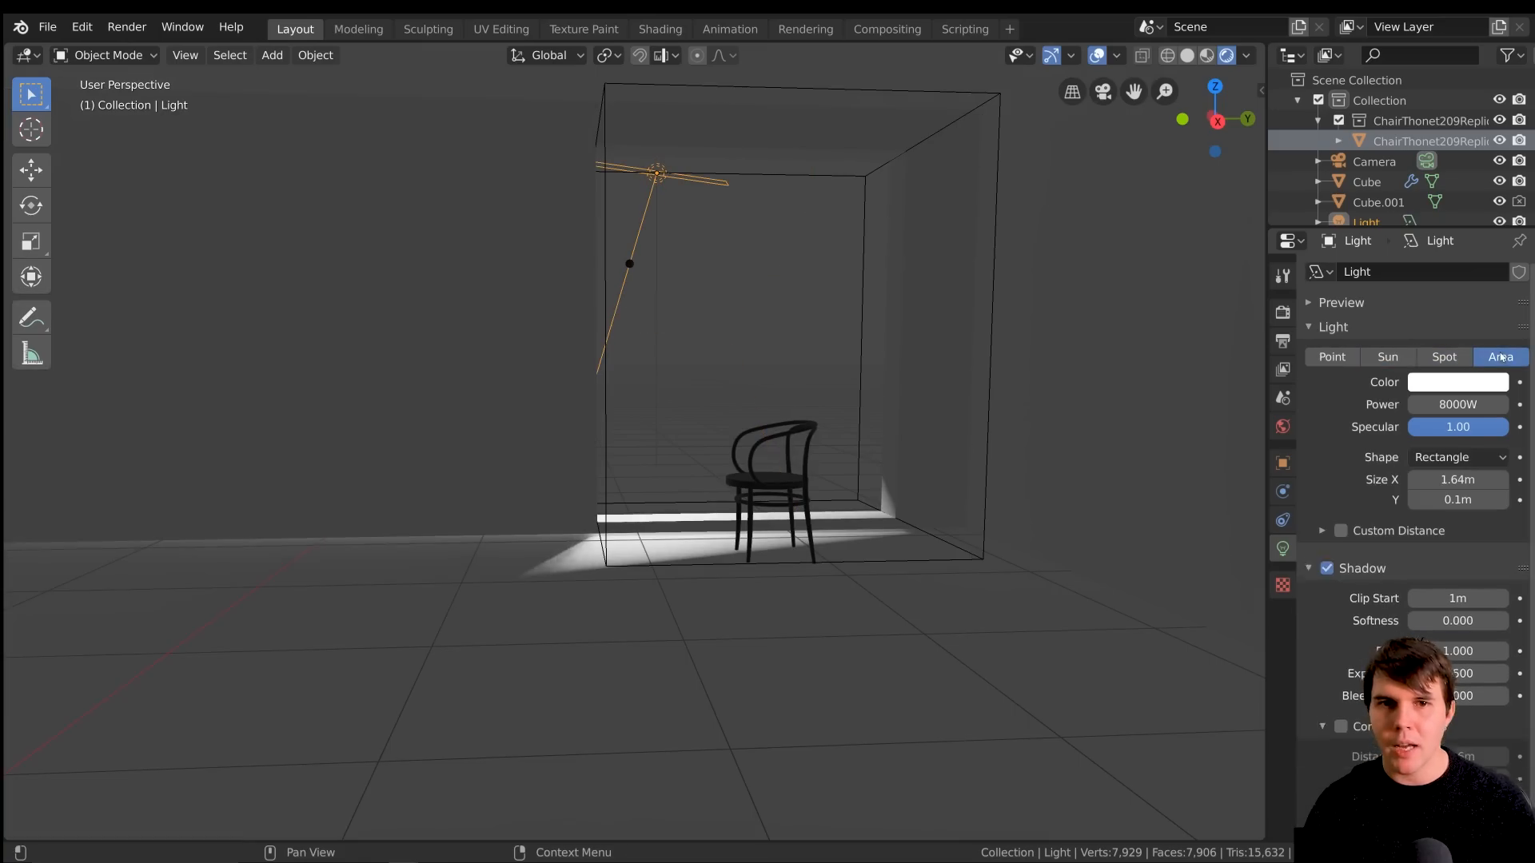
click(1332, 357)
middle_drag(834, 243, 1202, 356)
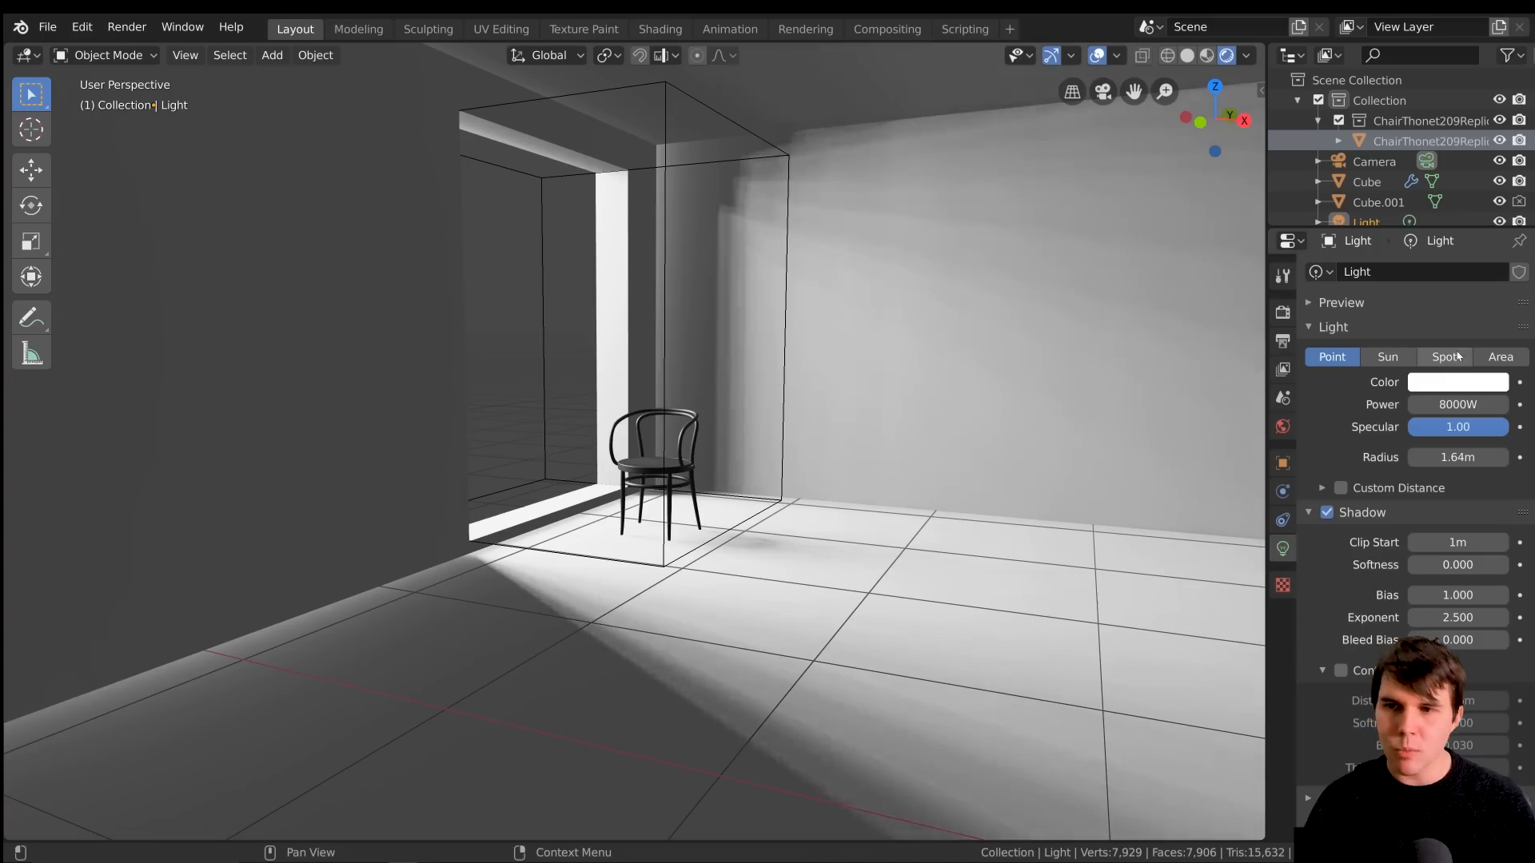
Try the Area type, change the light to a Sun, and rotate it freely in the view
click(1498, 360)
mouse_move(806, 446)
middle_down()
mouse_move(772, 483)
mouse_move(825, 452)
mouse_move(811, 417)
middle_up()
scroll(772, 483, down, 5)
click(1388, 357)
scroll(846, 448, up, 5)
key(r)
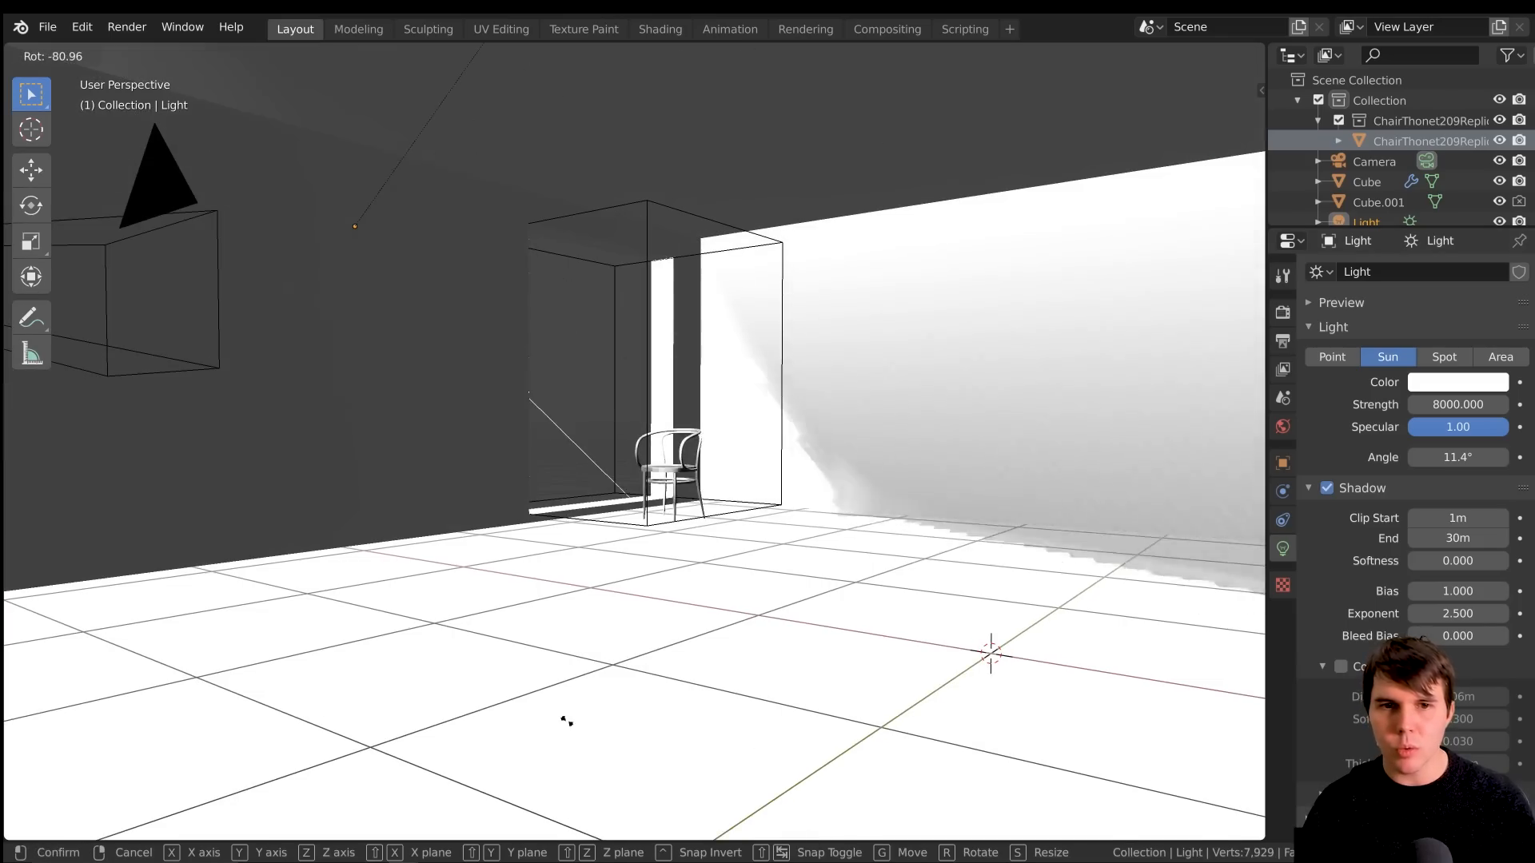
click(386, 616)
Rotate the sun light around the Z axis so that it shines through the window opening
middle_drag(592, 391, 750, 480)
scroll(750, 479, down, 6)
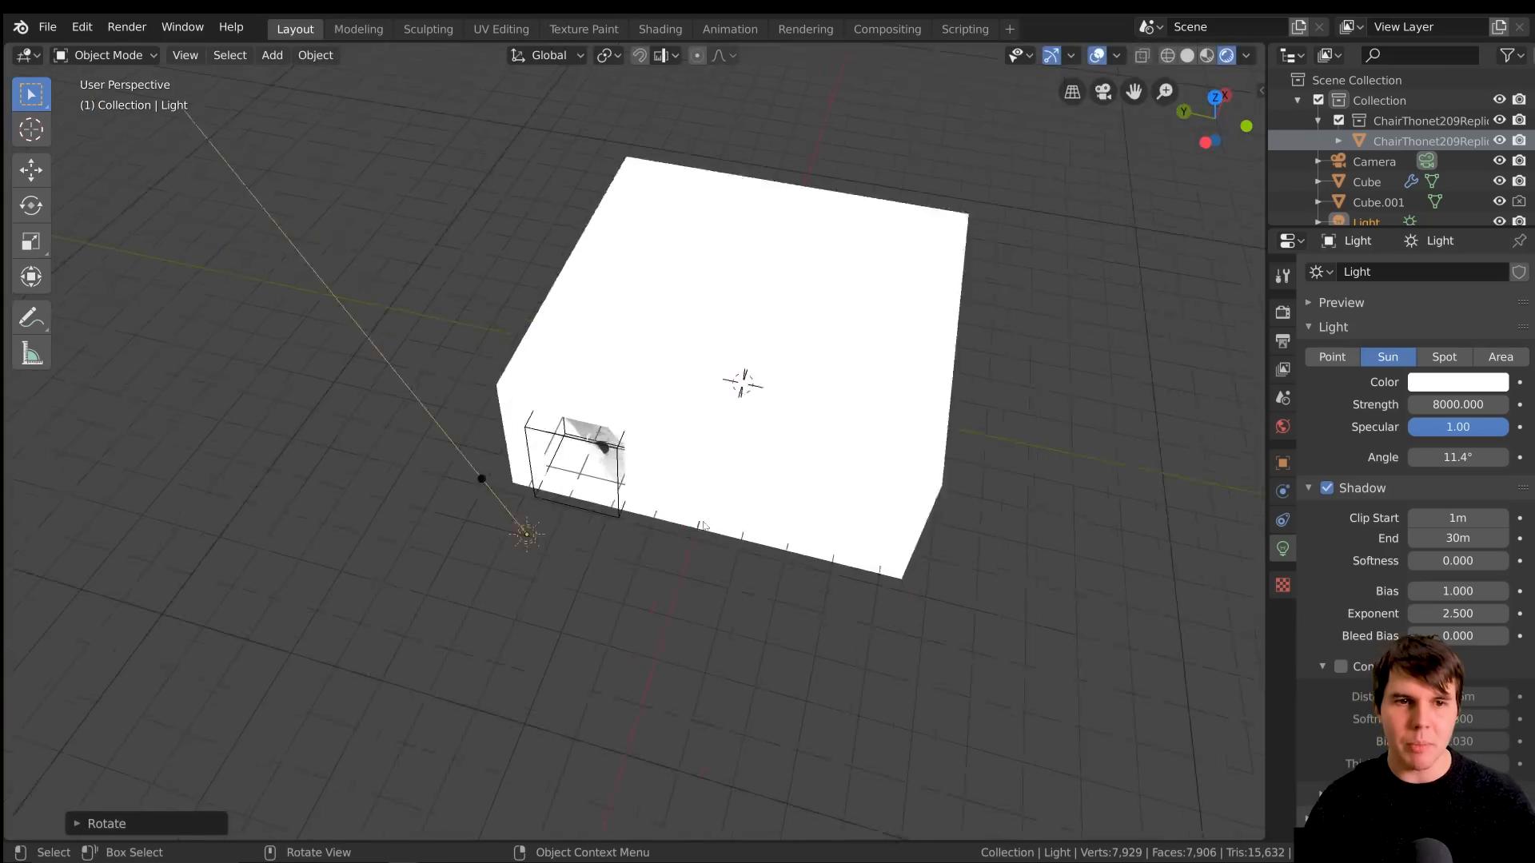
key(r)
key(z)
click(1001, 580)
Set the sun light's strength to 80 and inspect the light across the floor, the wall and the chair
scroll(841, 548, up, 7)
middle_drag(839, 548, 671, 464)
text(80)
key(Return)
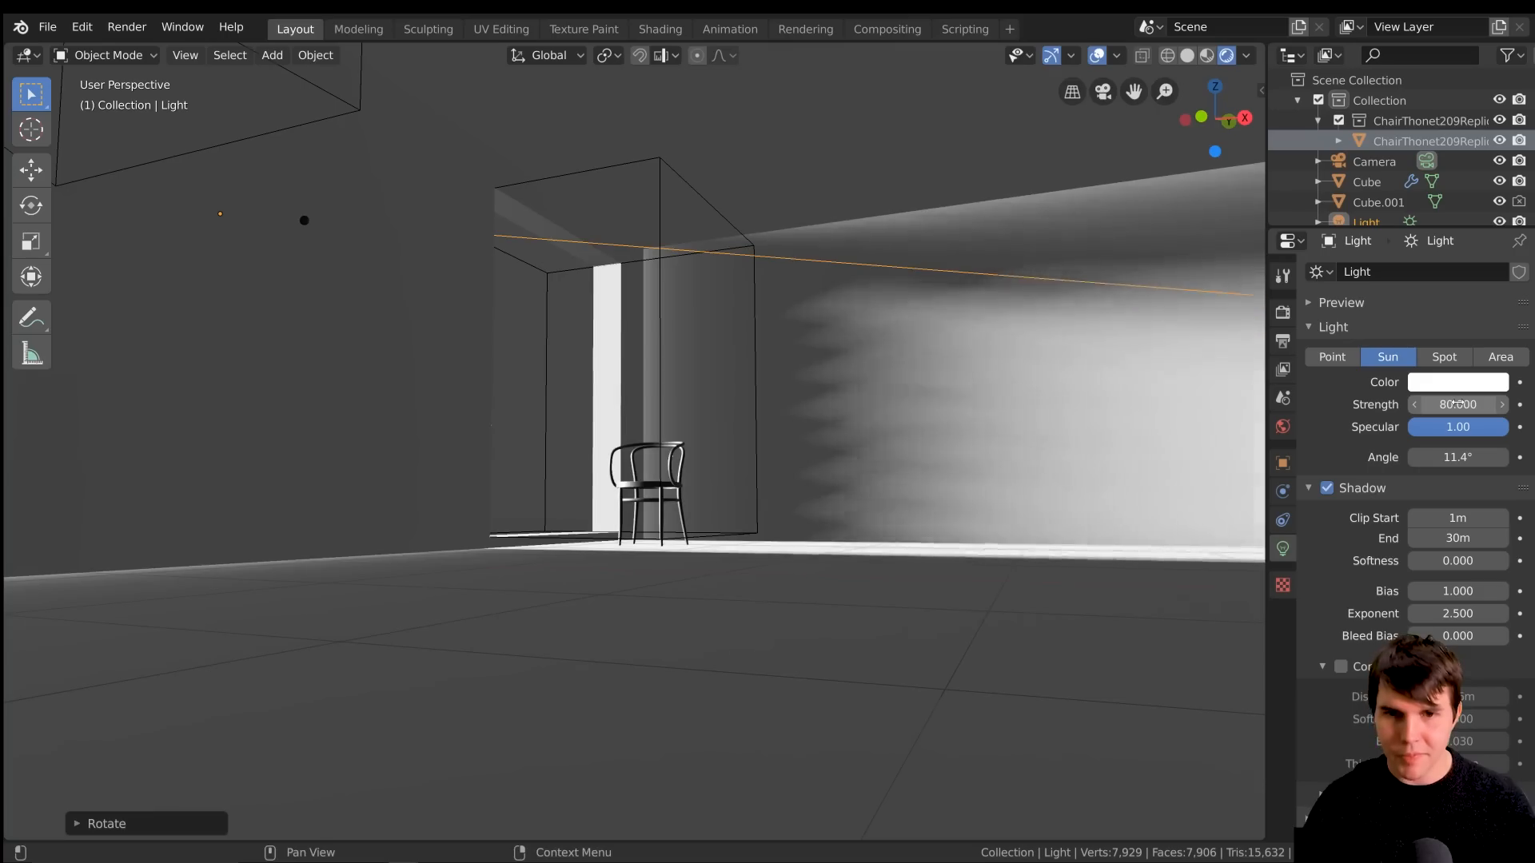
mouse_move(880, 435)
middle_down()
mouse_move(886, 466)
mouse_move(877, 436)
middle_up()
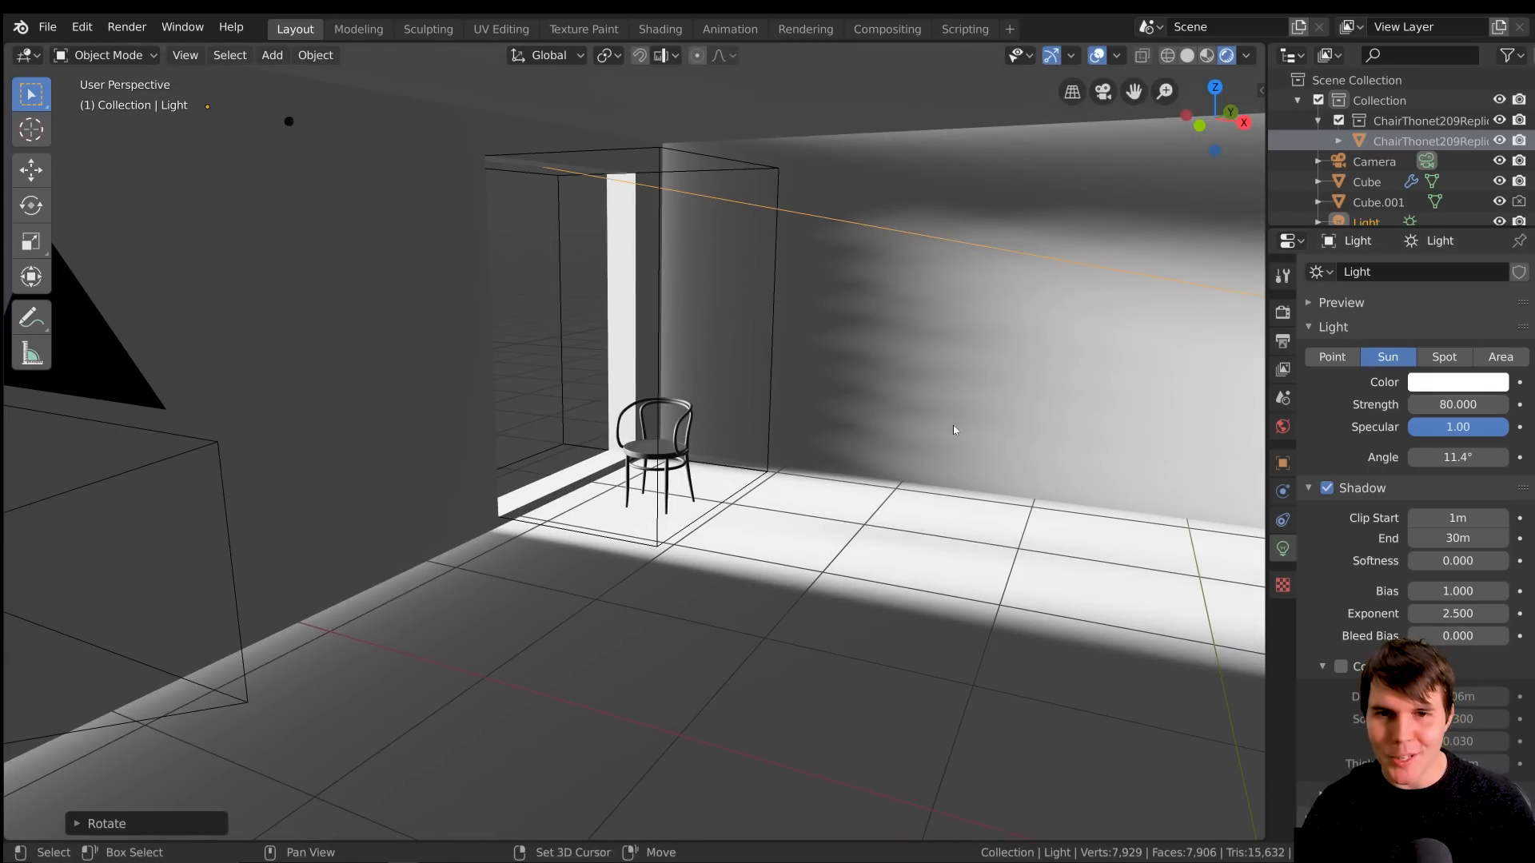
middle_drag(1049, 482, 779, 385)
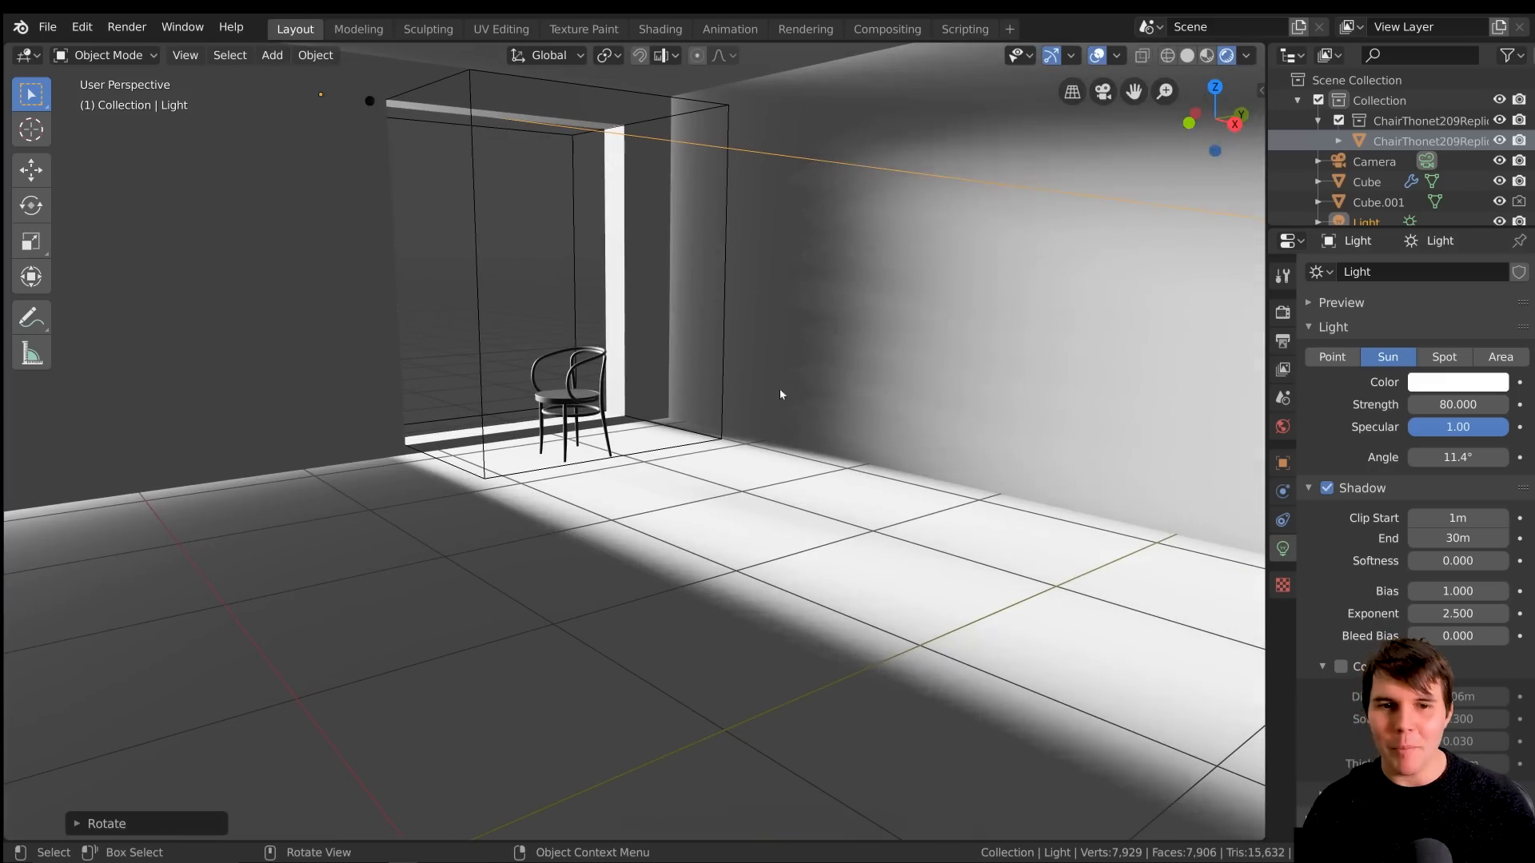
scroll(886, 381, up, 5)
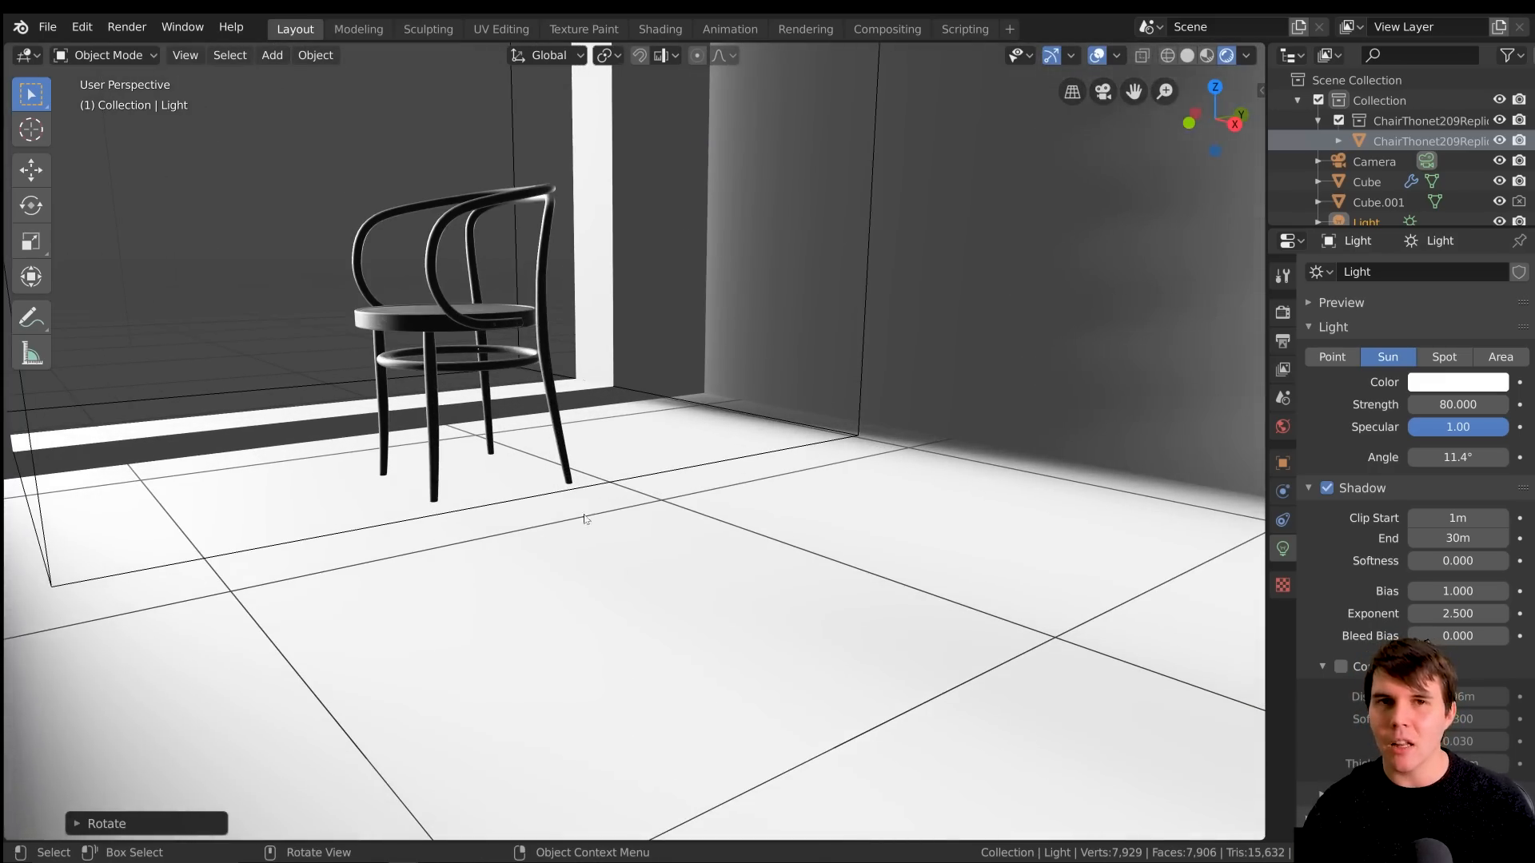
scroll(590, 512, down, 5)
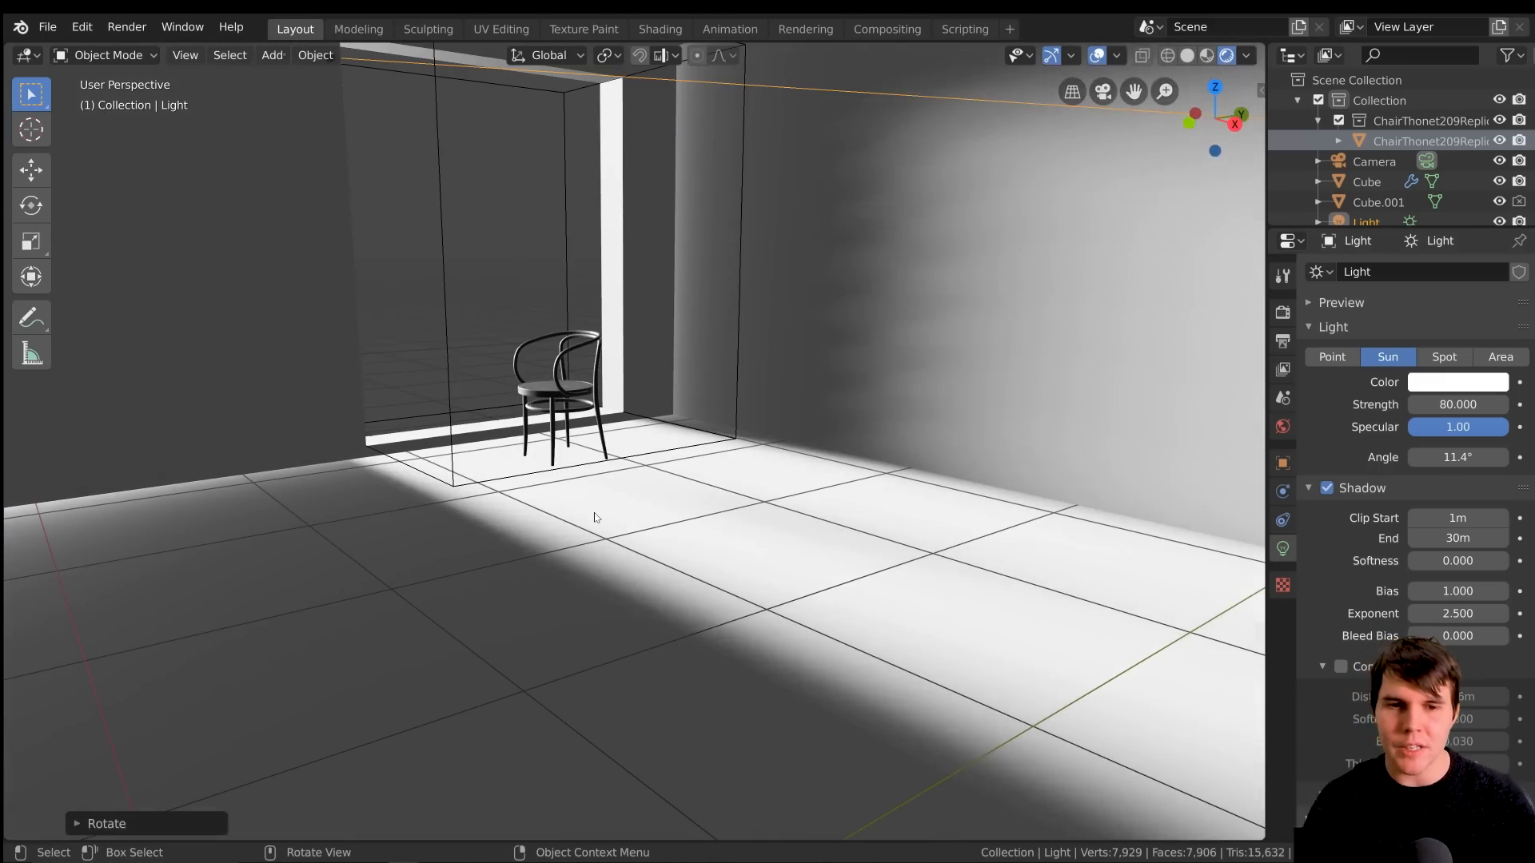
click(1283, 314)
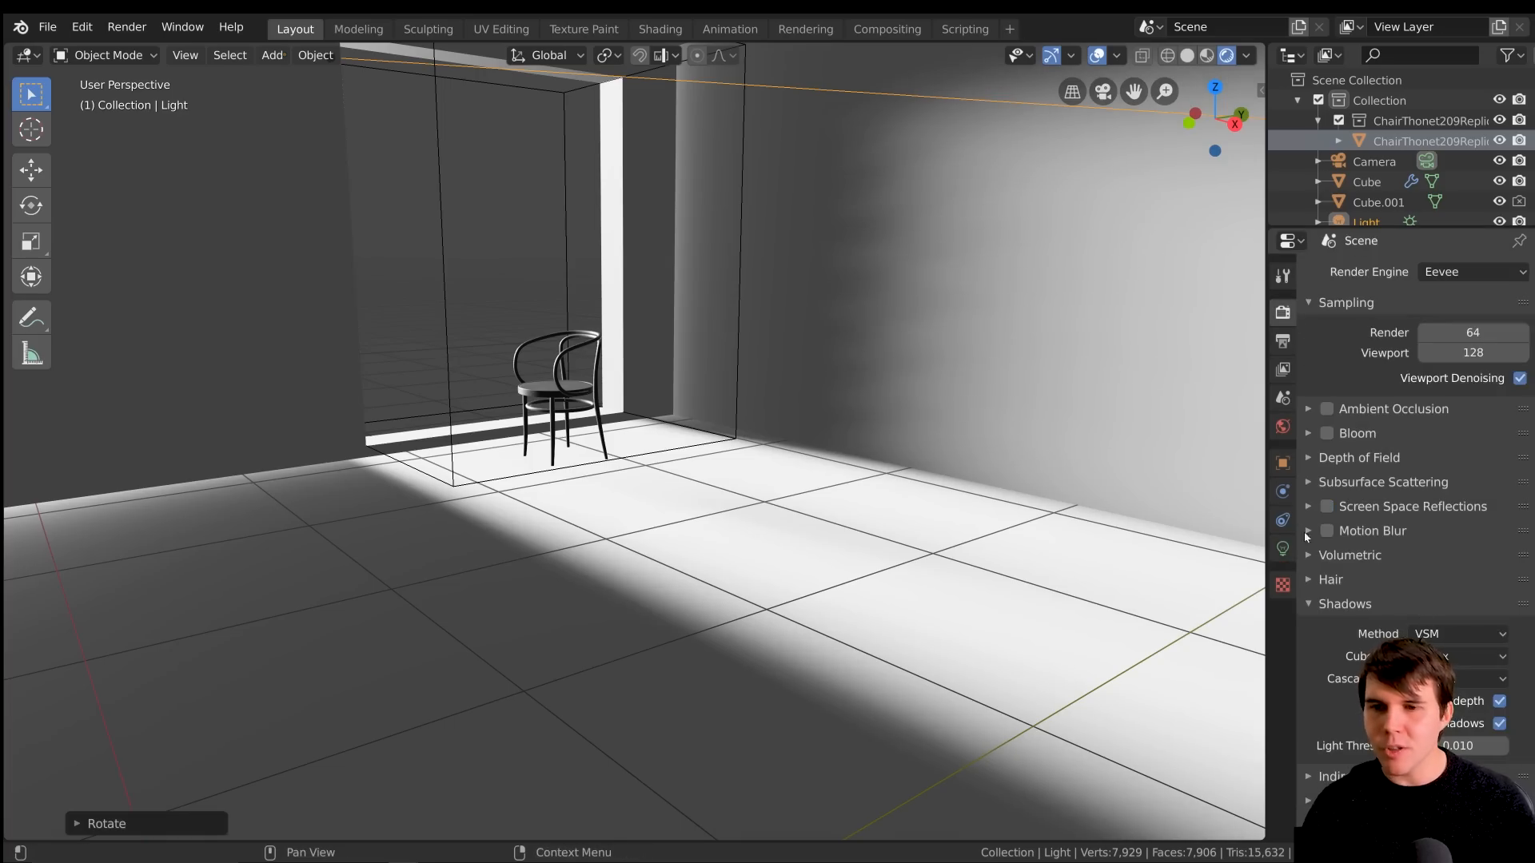
click(1283, 550)
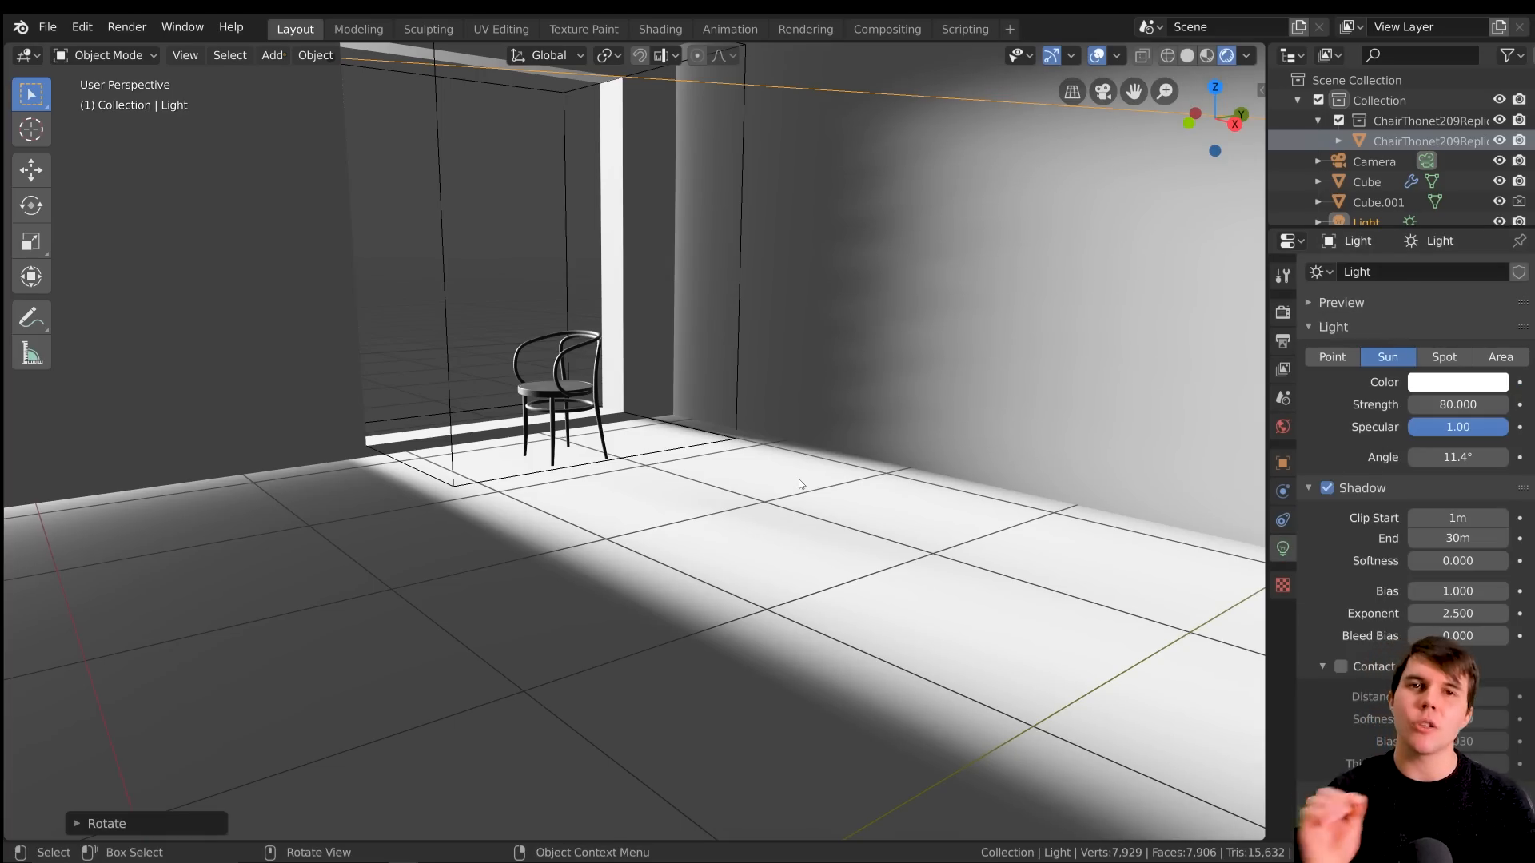
Snap the 3D cursor to the sun light's position and delete the light
middle_drag(799, 479, 633, 339)
key(shift+s)
click(627, 445)
key(x)
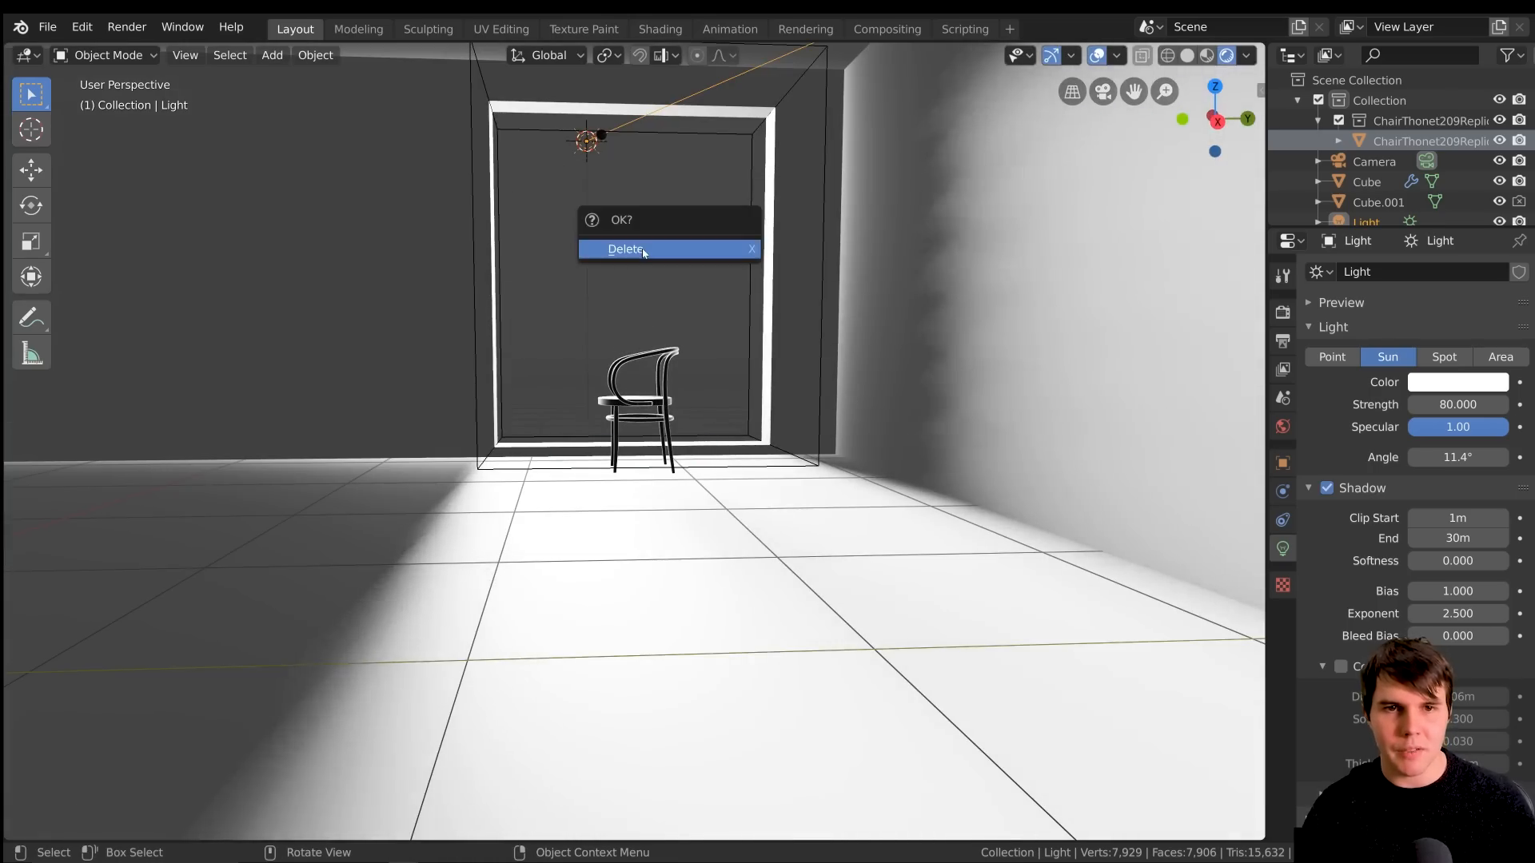
click(641, 248)
Add an area light at the 3D cursor by the window opening
key(shift+a)
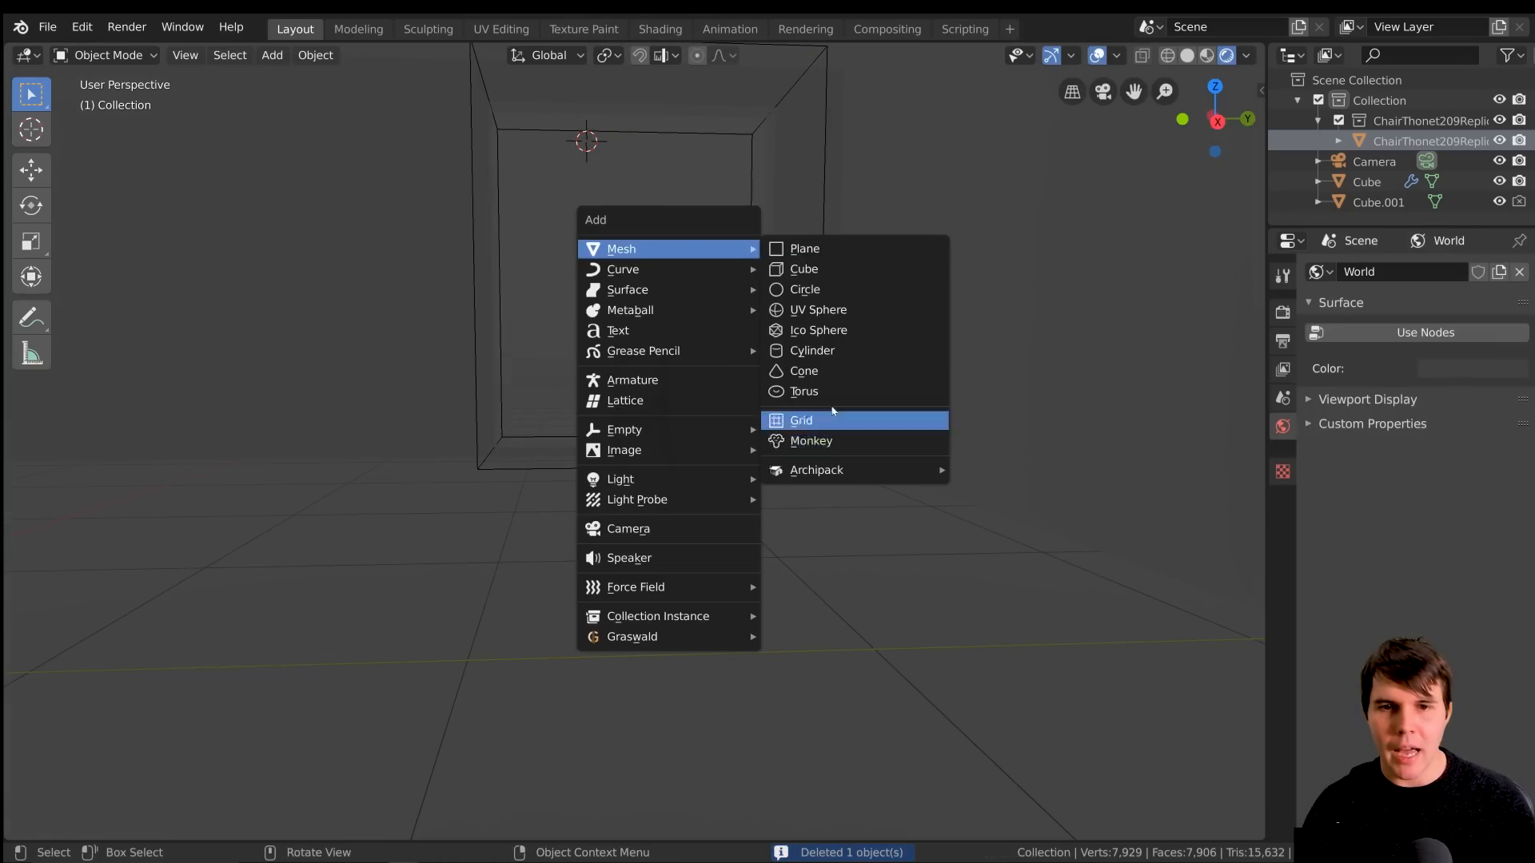
mouse_move(709, 486)
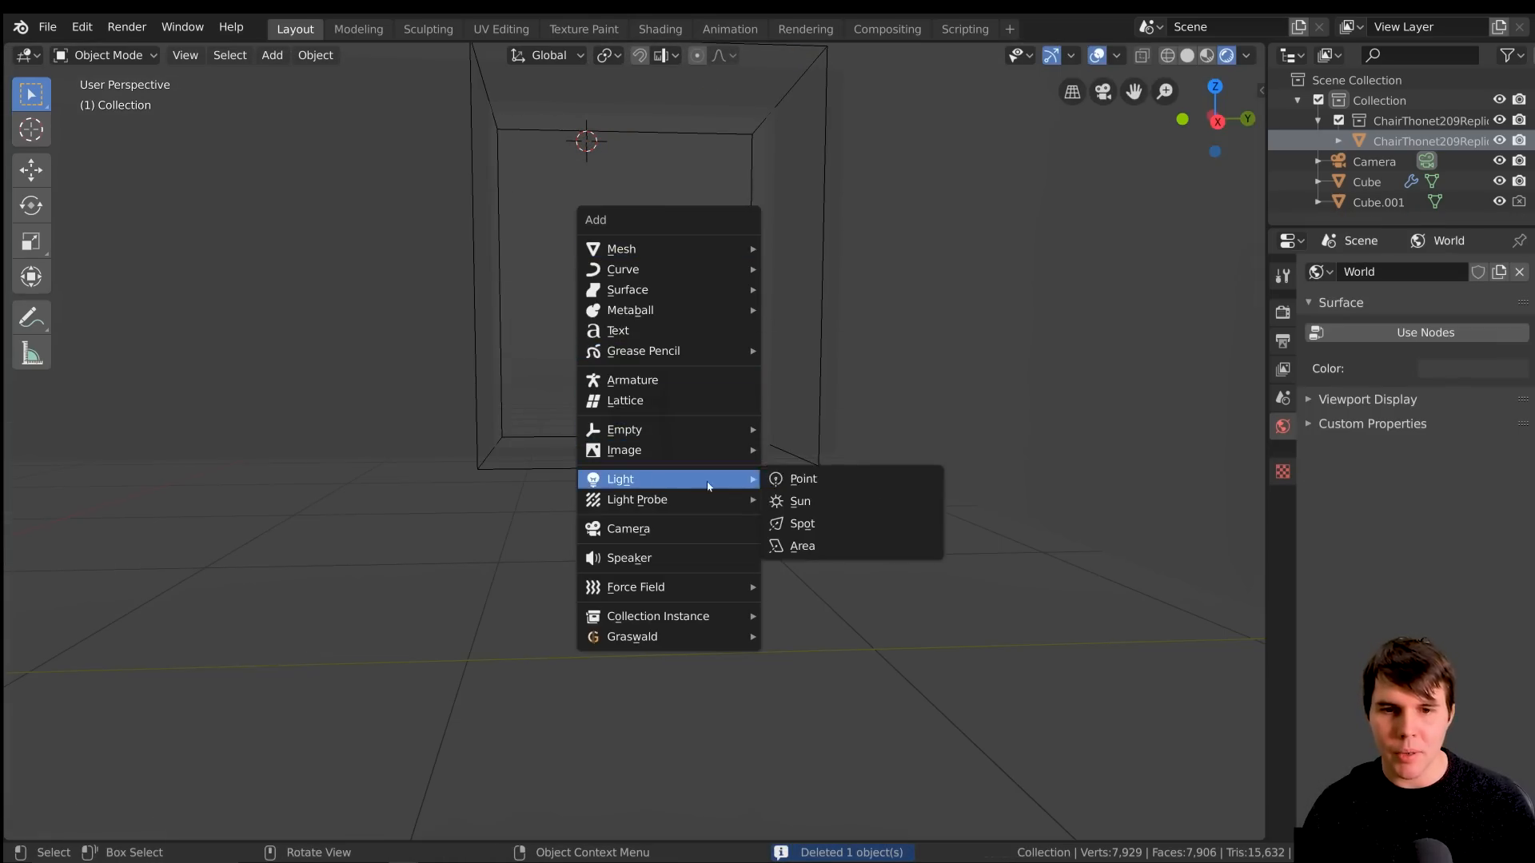
click(859, 559)
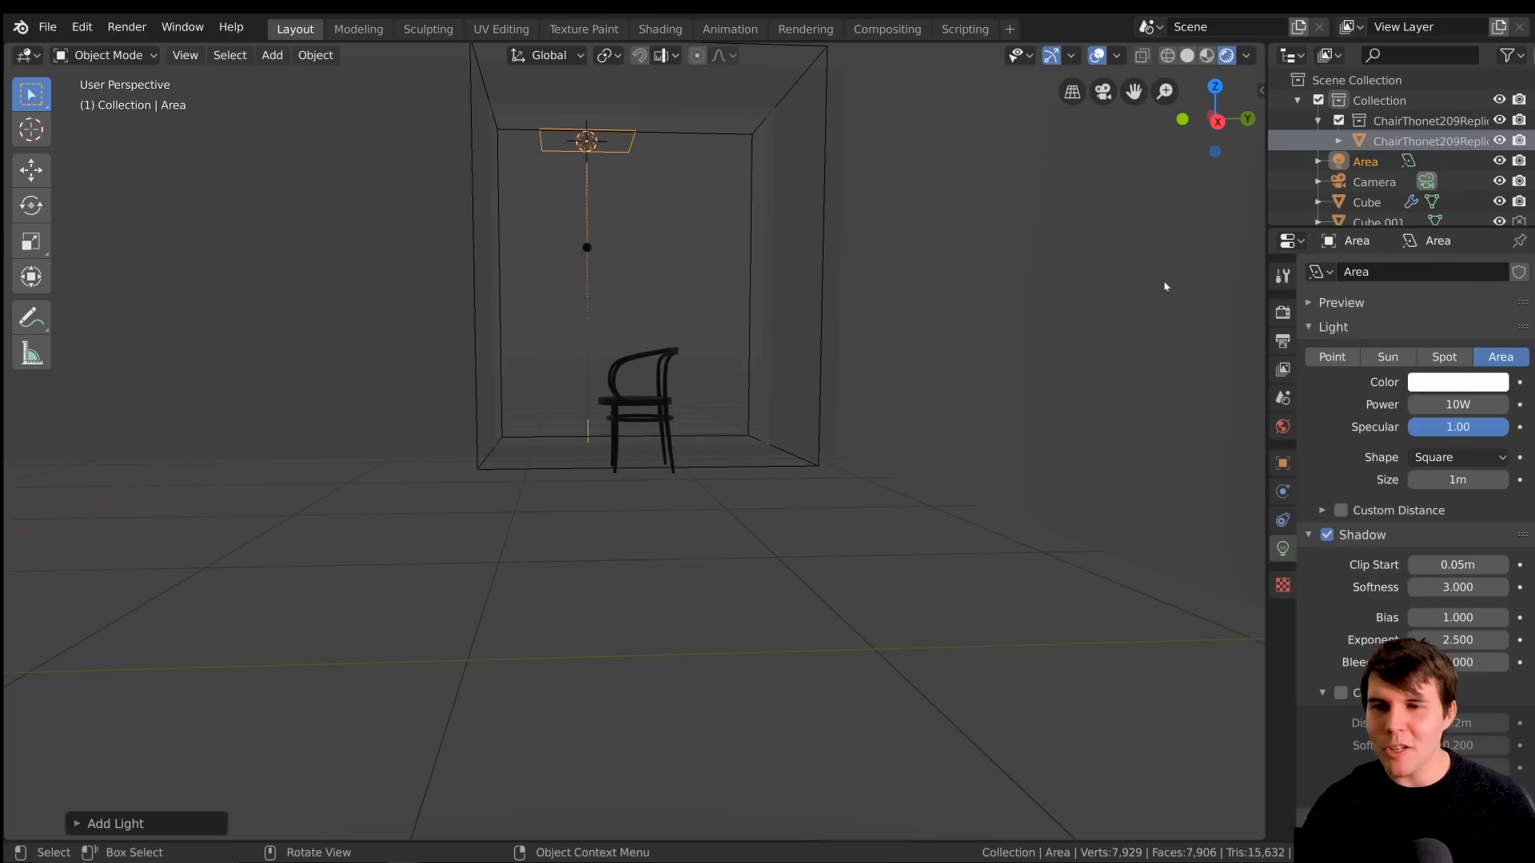
click(1387, 356)
click(1500, 356)
click(1387, 356)
click(1500, 357)
Rotate the area light in the front view so that it shines diagonally down through the window opening
middle_drag(829, 377, 800, 457)
key(KP_3)
key(KP_1)
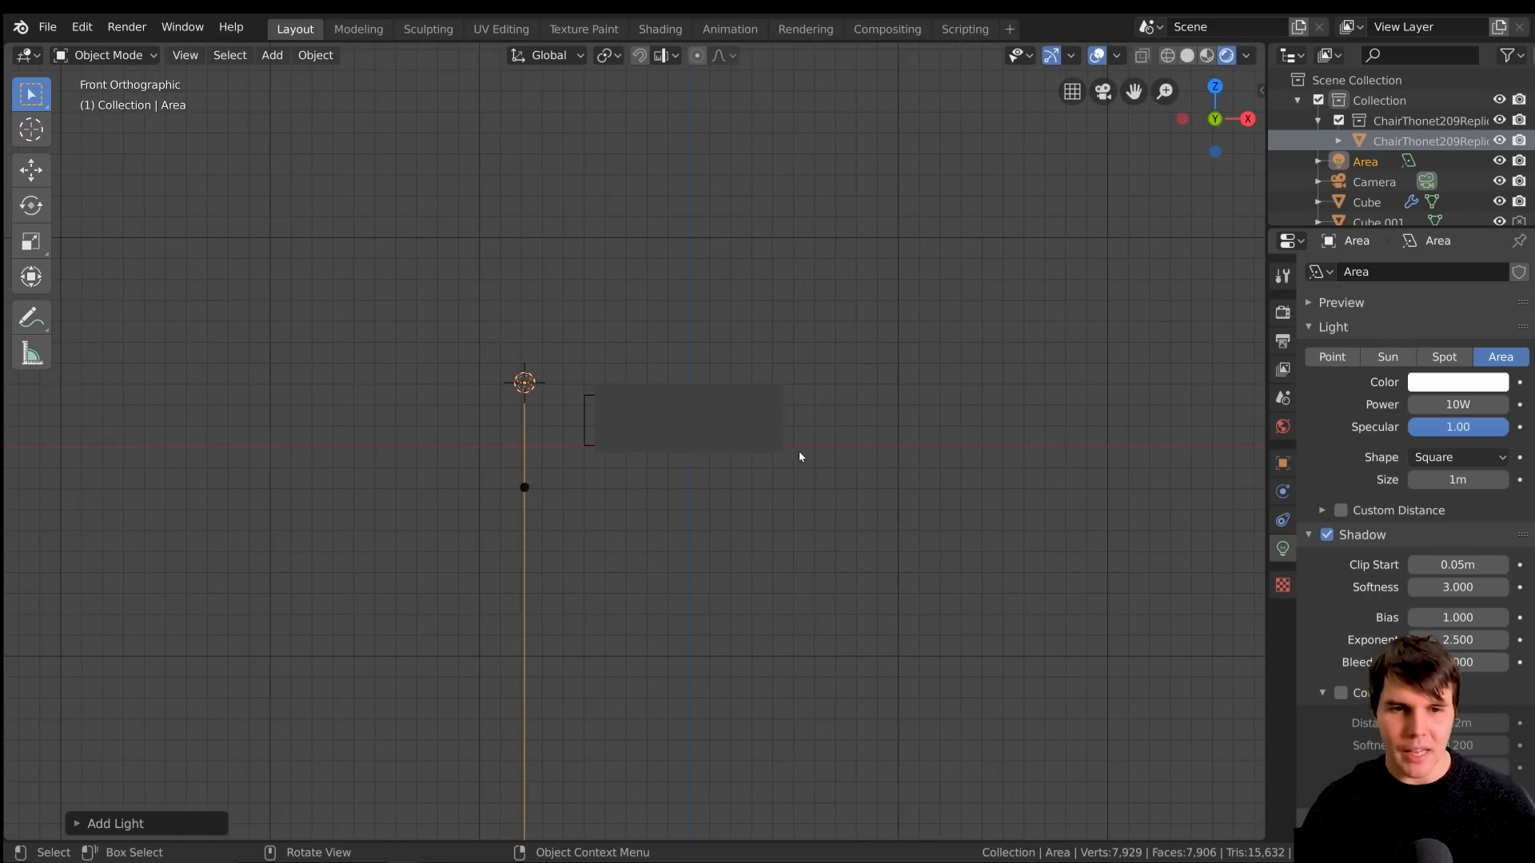
key(r)
click(748, 343)
Set the area light's power to 50000 W and check the light it casts through the window opening
middle_drag(748, 344, 871, 436)
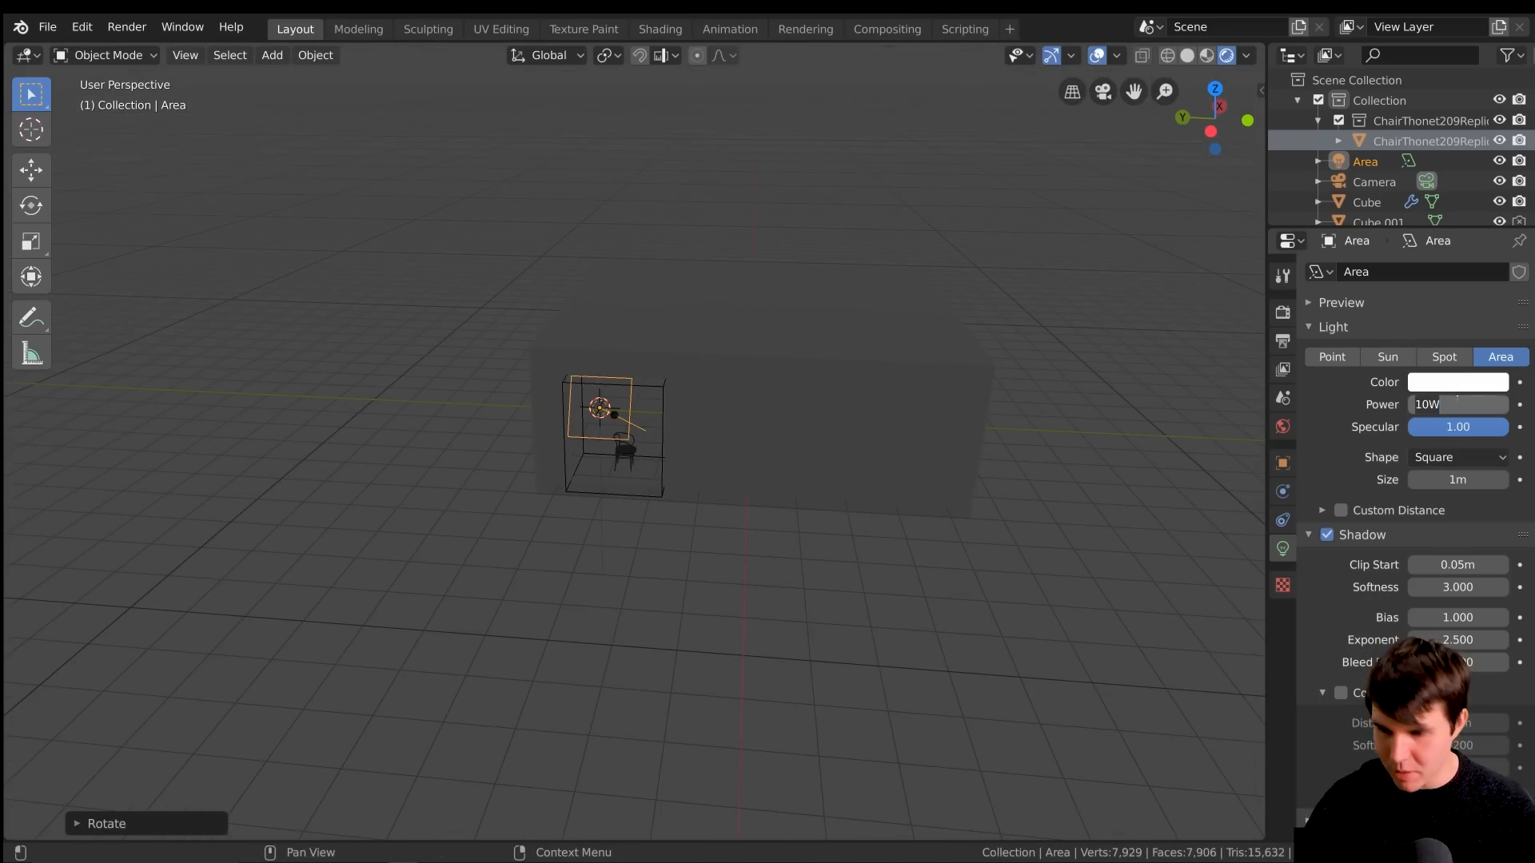
key(Return)
scroll(819, 514, up, 8)
middle_drag(819, 514, 746, 435)
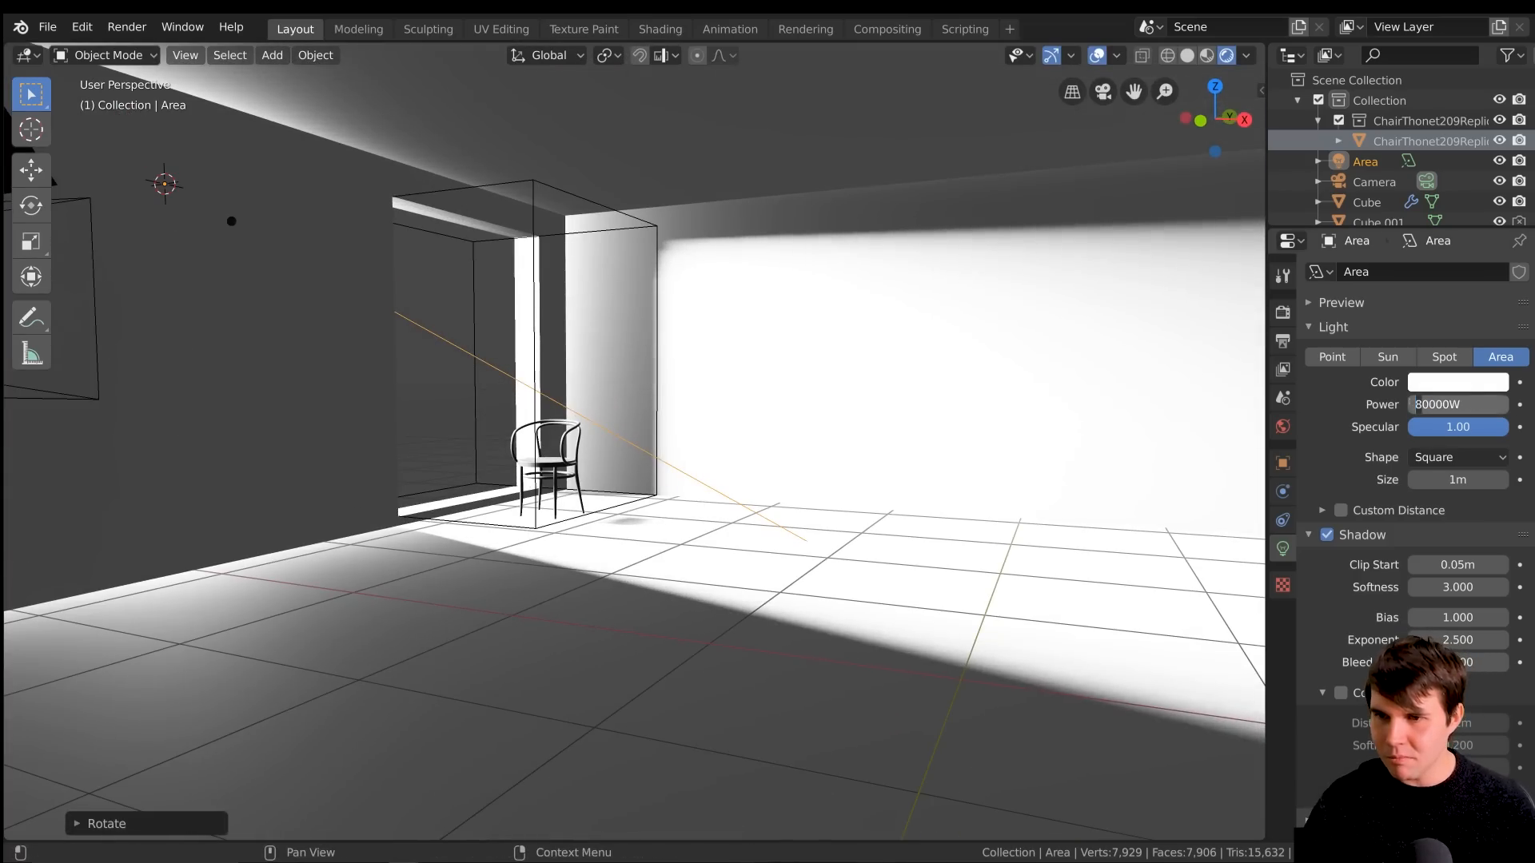
key(Return)
middle_drag(1052, 463, 832, 404)
scroll(830, 397, up, 3)
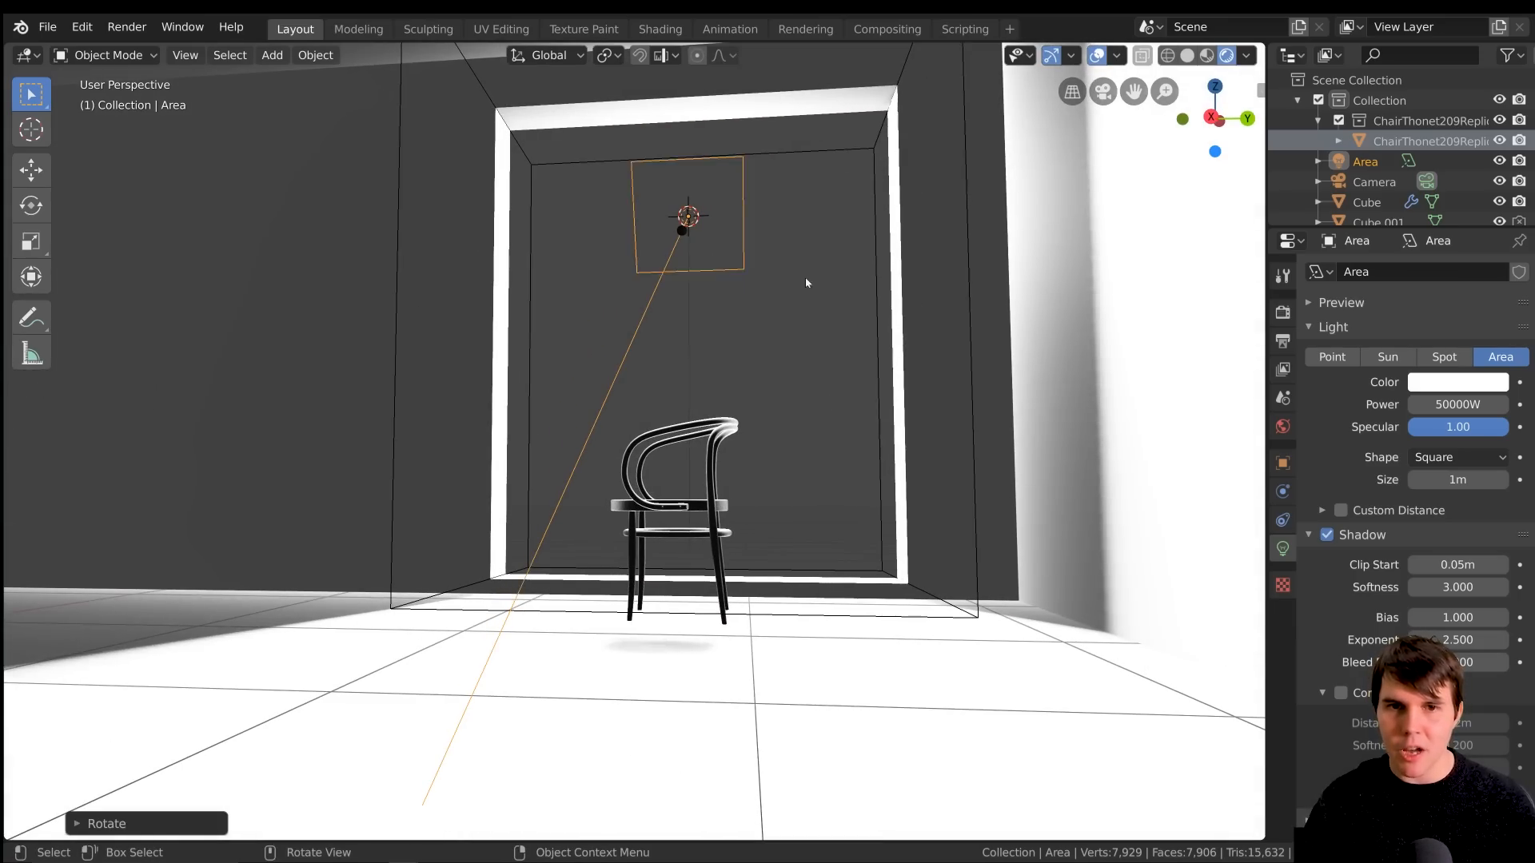
mouse_move(745, 210)
middle_down()
mouse_move(781, 257)
mouse_move(730, 223)
middle_up()
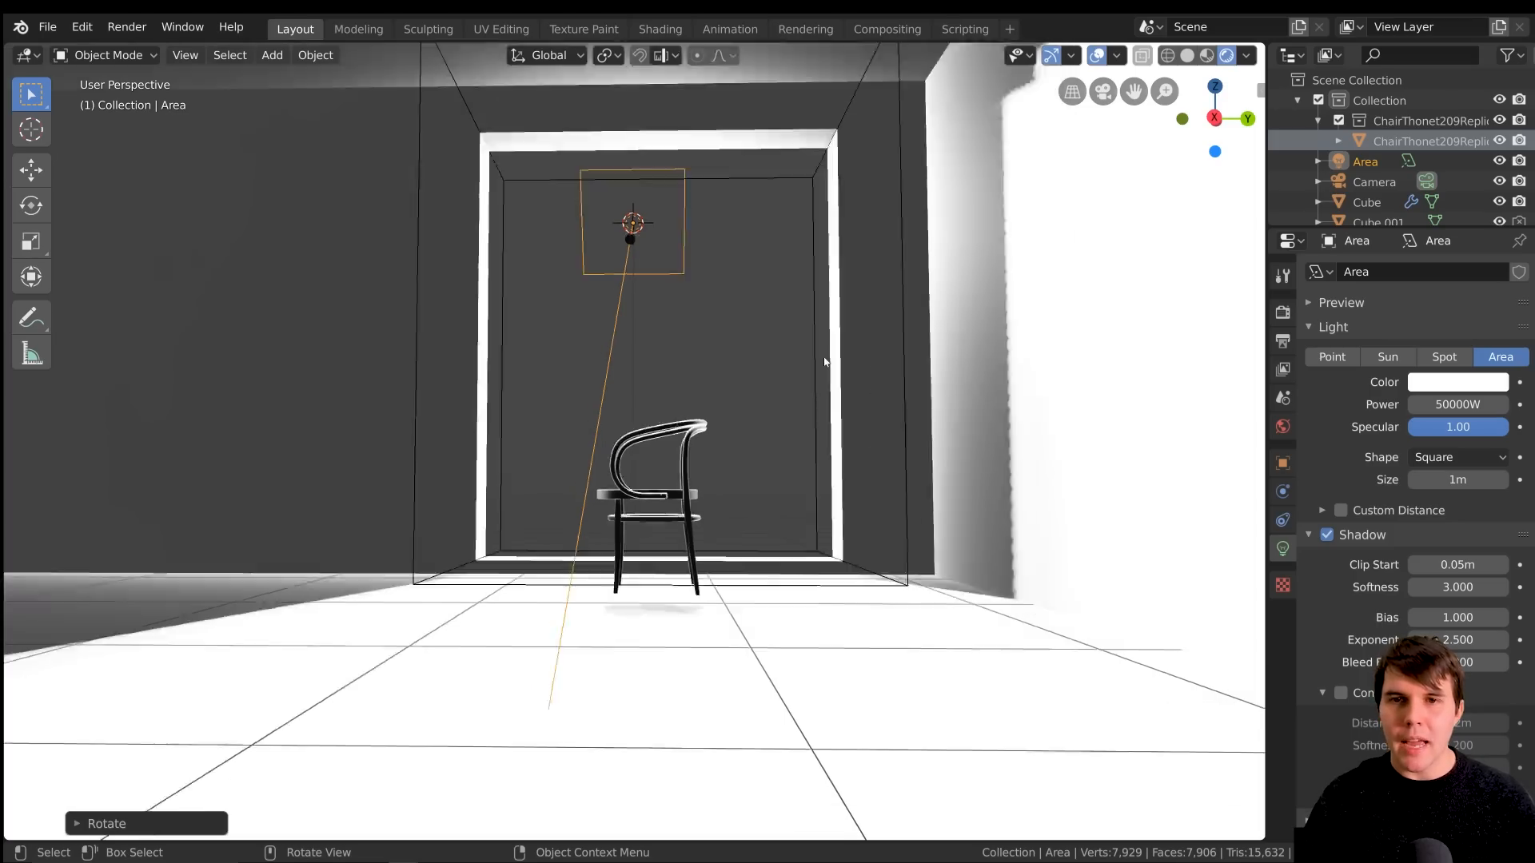
Increase the square area light's size to 10.5 m
middle_drag(719, 261, 902, 367)
drag(1451, 481, 1483, 481)
middle_drag(747, 413, 1028, 415)
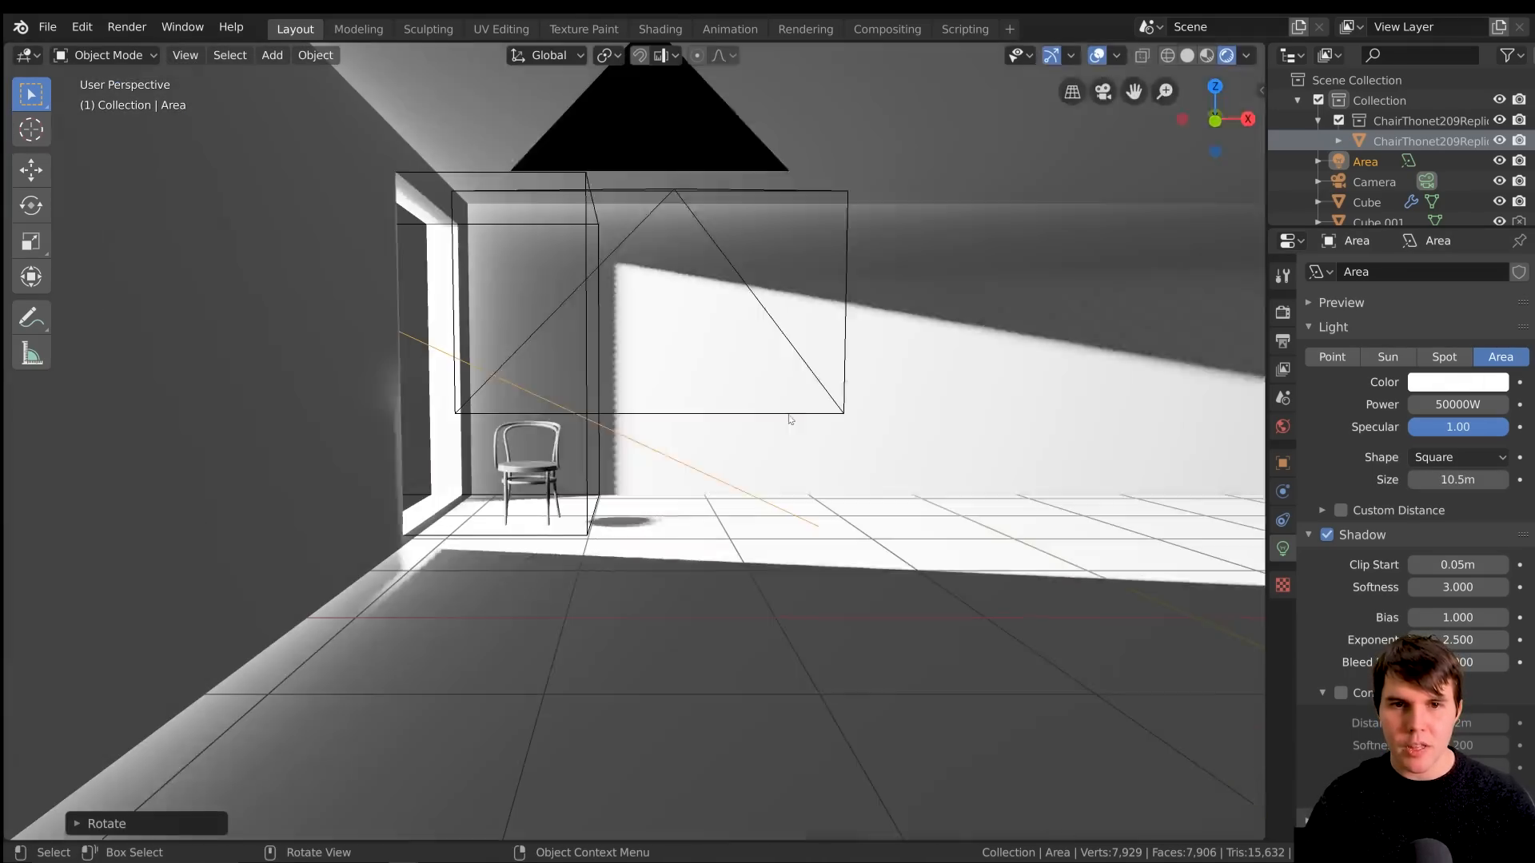
middle_drag(851, 468, 820, 430)
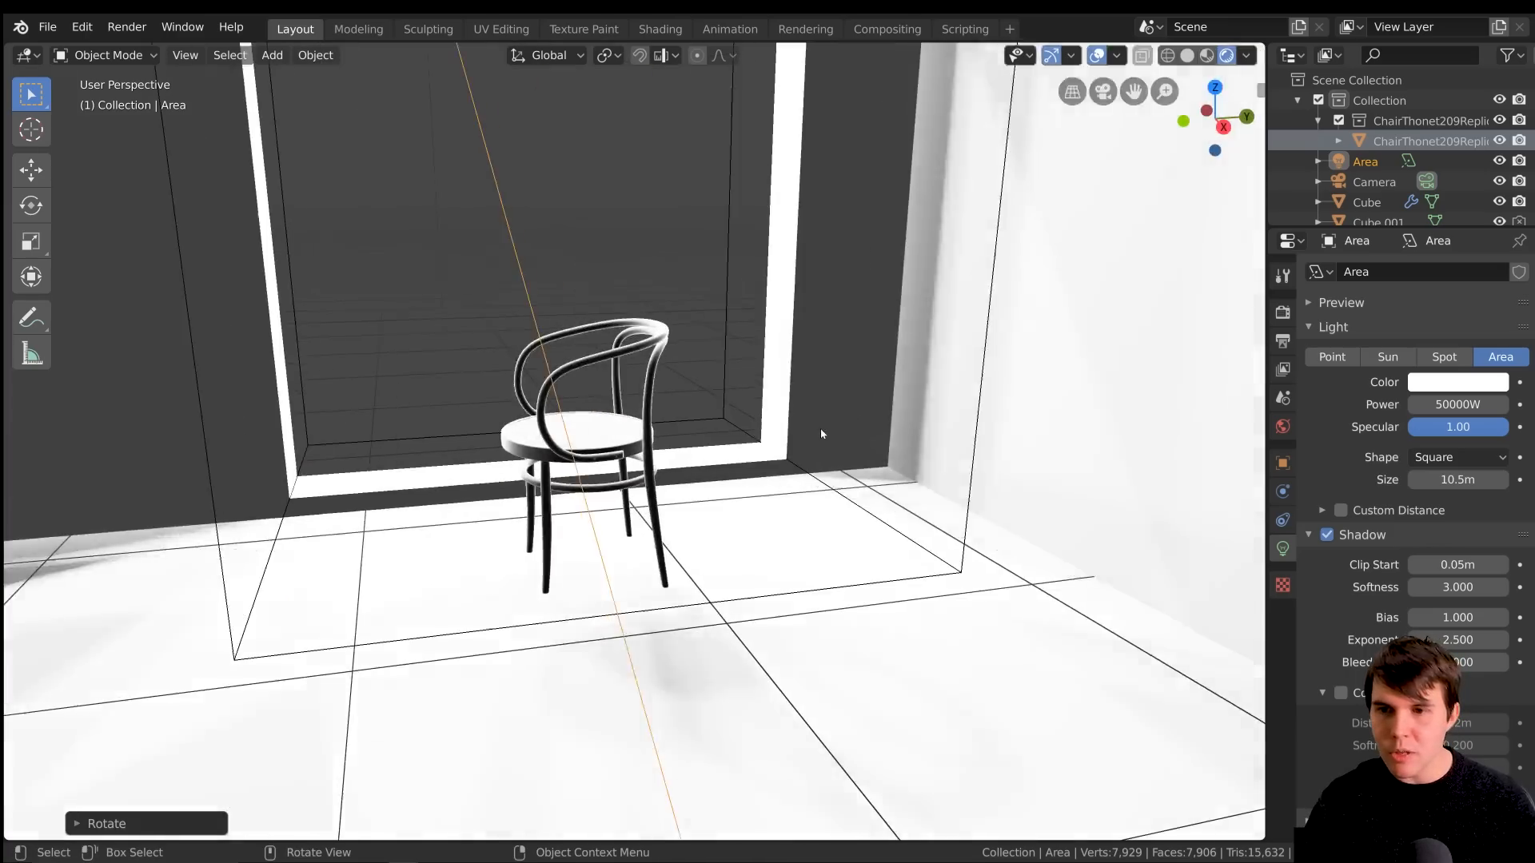
Examine the softness of the large area light's shadows around the chair, floor, walls and ceiling
scroll(820, 430, down, 4)
middle_drag(711, 431, 829, 415)
scroll(829, 415, down, 4)
scroll(594, 496, down, 3)
middle_drag(594, 497, 625, 420)
scroll(647, 465, down, 2)
scroll(647, 465, up, 7)
scroll(646, 465, up, 2)
scroll(625, 420, down, 1)
scroll(625, 420, up, 3)
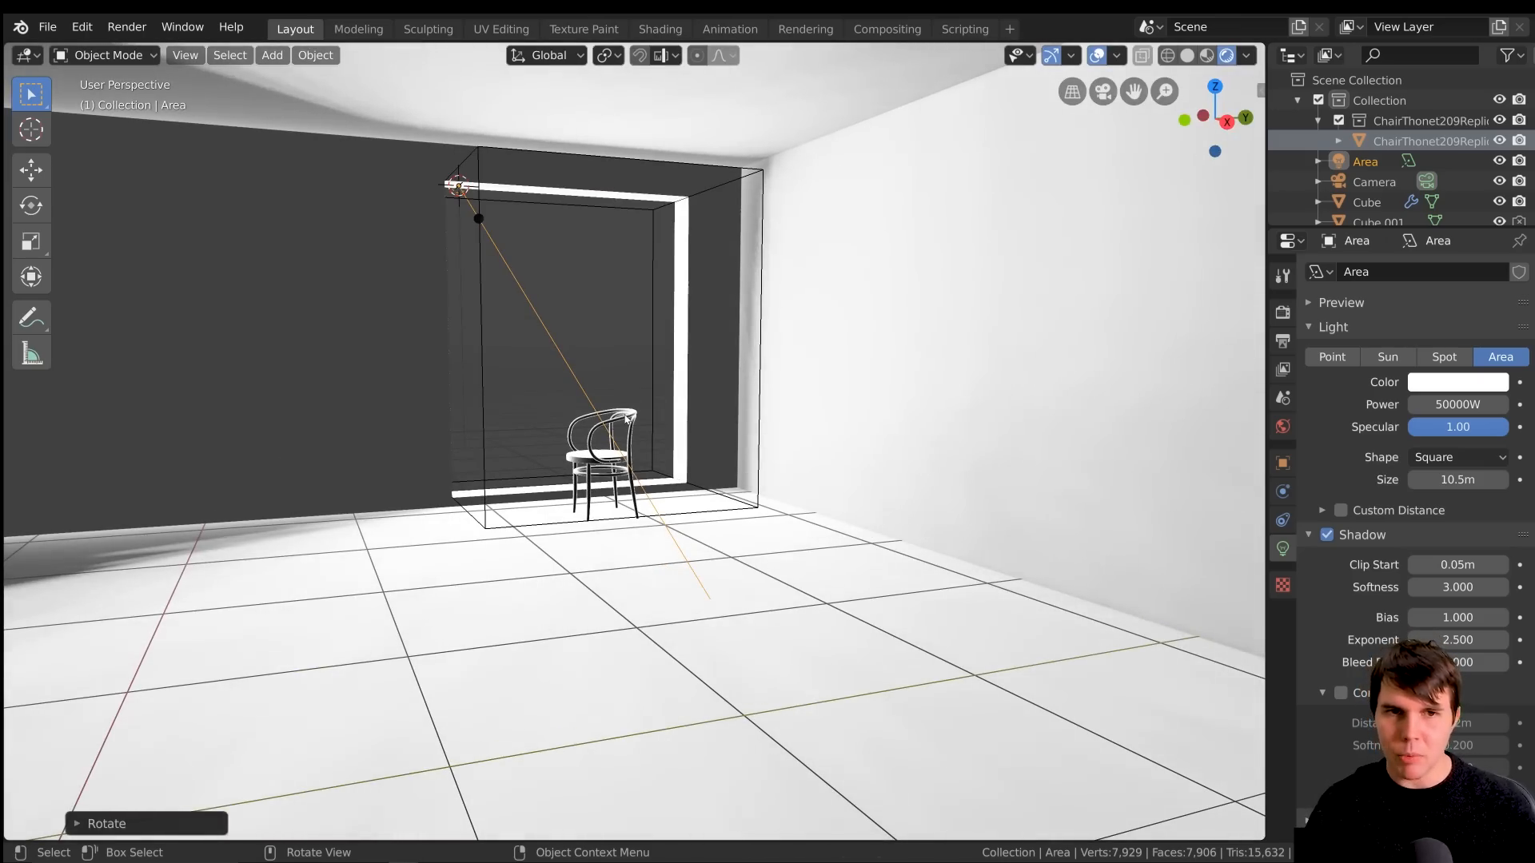
Reduce the size of the area light behind the window opening after checking the shadow artifacts
middle_drag(631, 279, 411, 306)
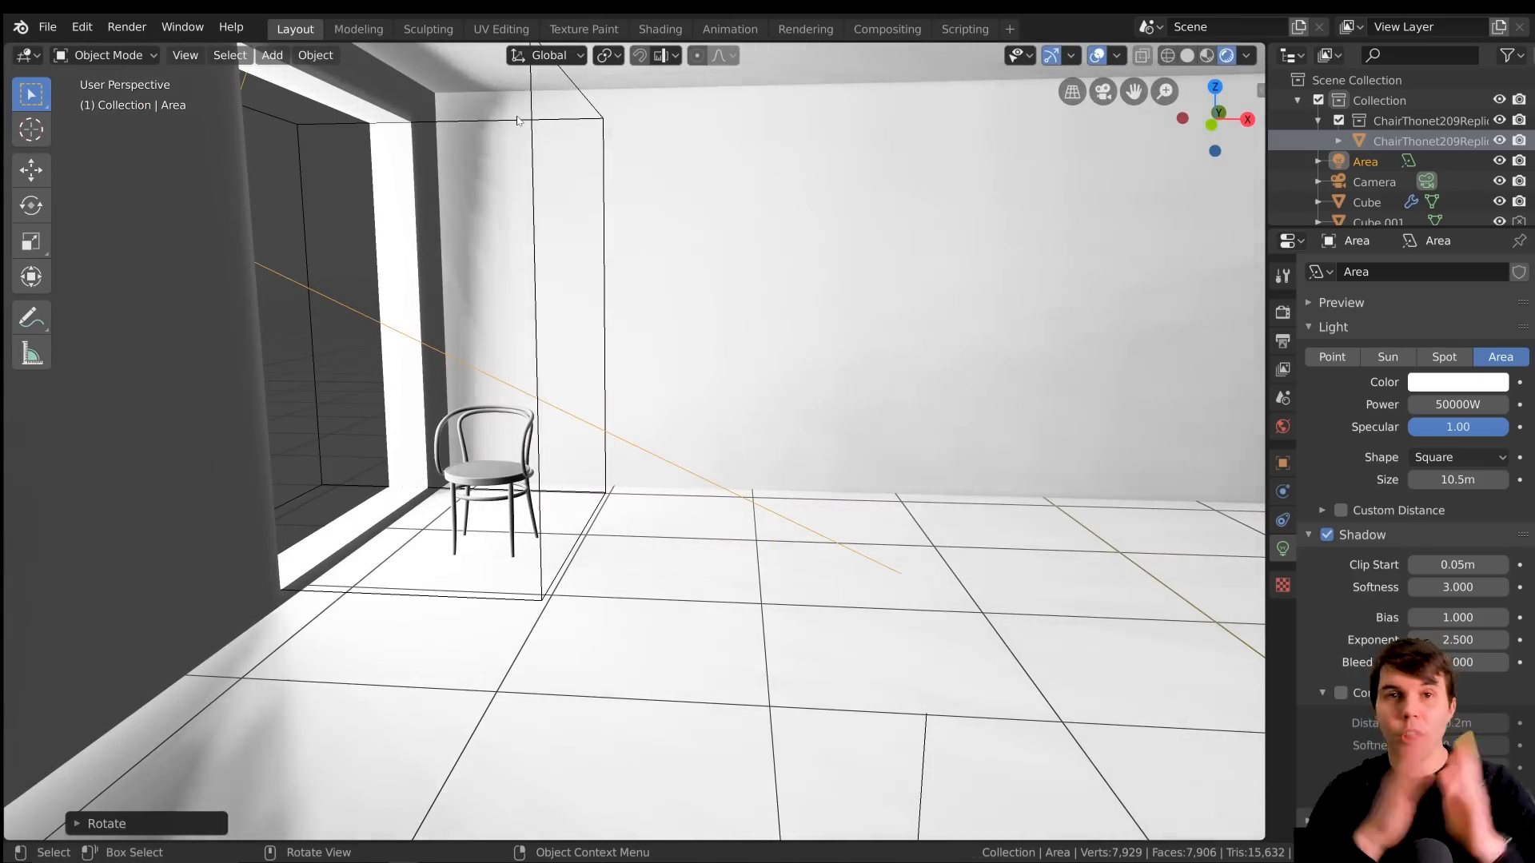
scroll(522, 124, down, 3)
scroll(839, 208, up, 3)
middle_drag(760, 320, 675, 318)
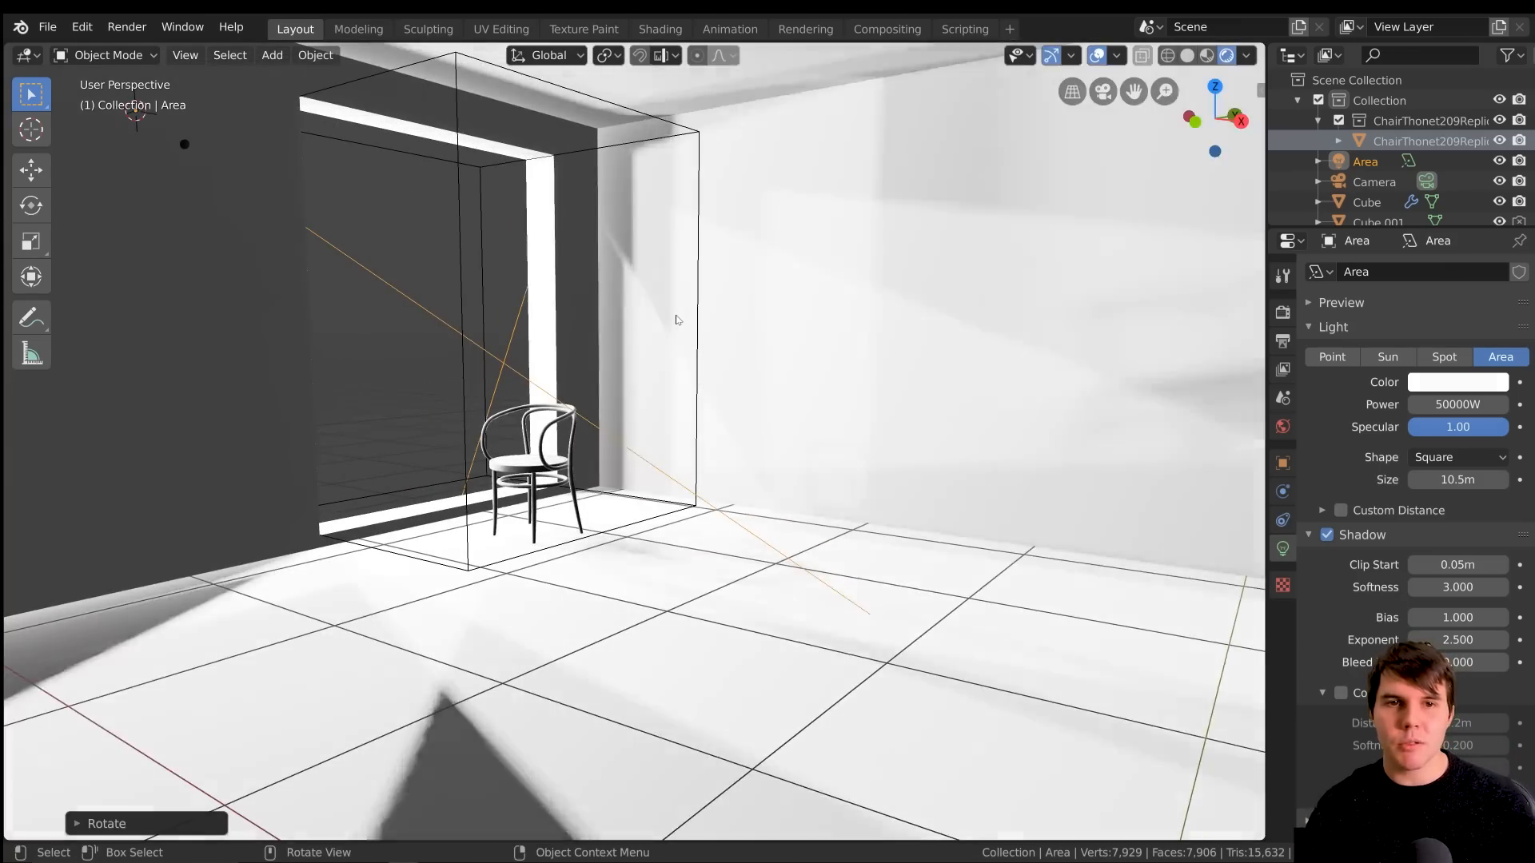
mouse_move(1484, 480)
mouse_down()
mouse_move(1440, 480)
mouse_move(1468, 480)
mouse_up()
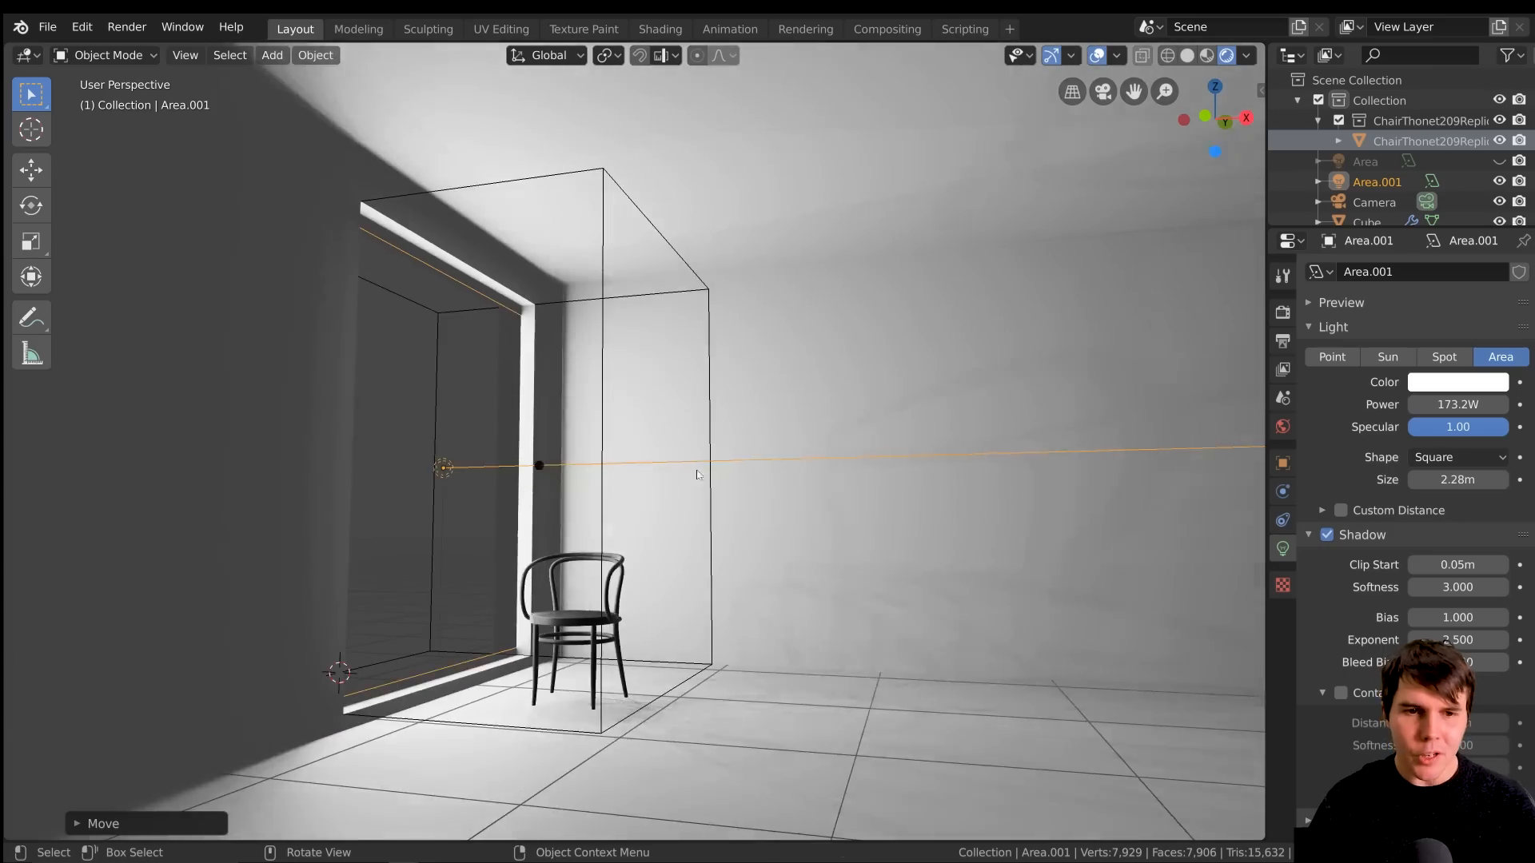
Inspect from several angles how the second area light, placed in the window opening, lights the room and chair
middle_drag(576, 480, 640, 478)
scroll(641, 478, down, 2)
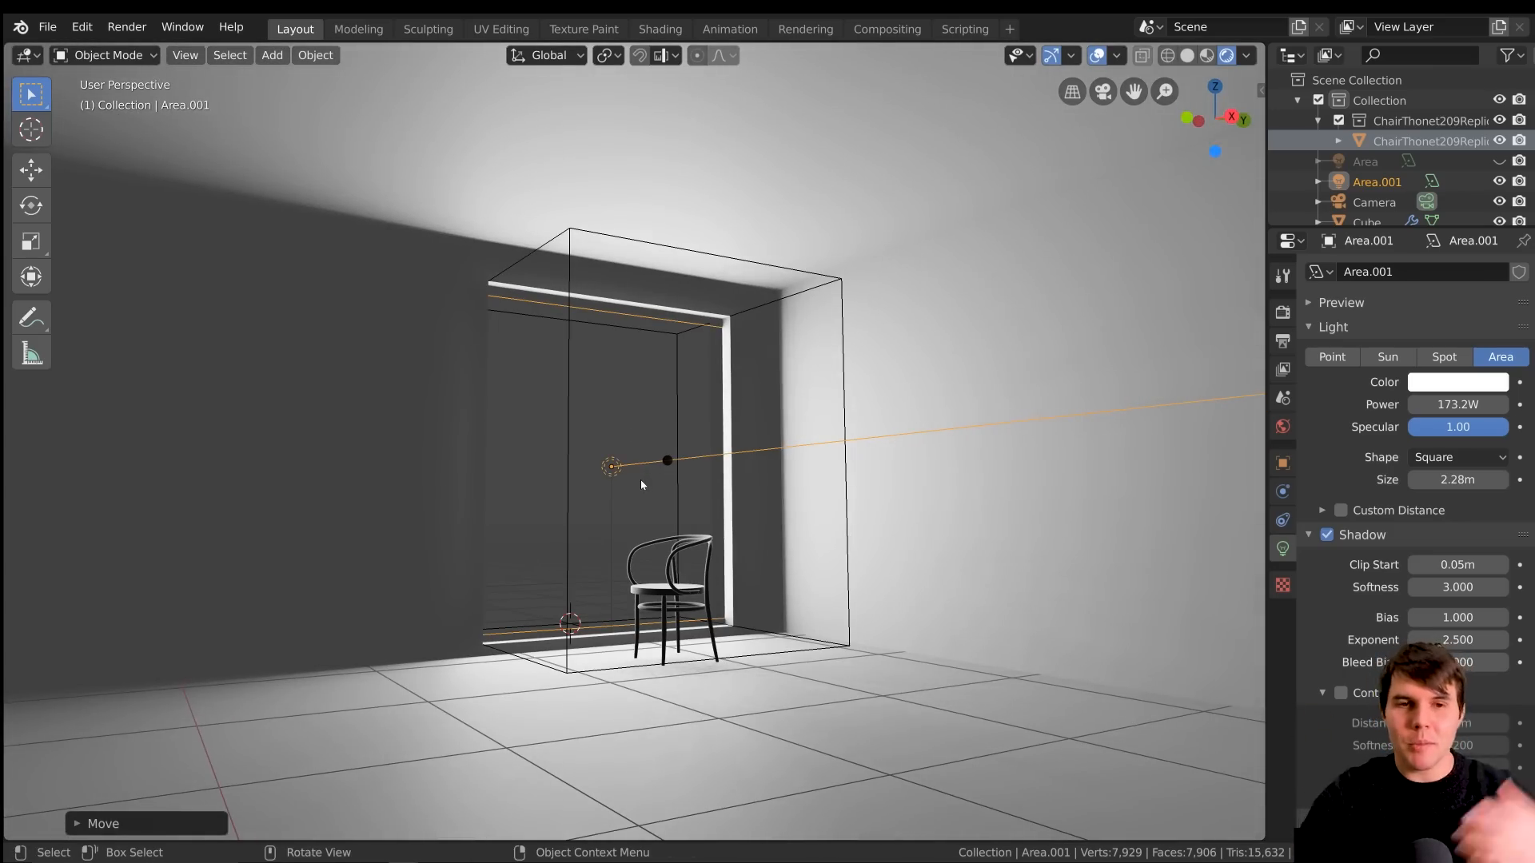
scroll(636, 431, up, 2)
middle_drag(655, 346, 688, 384)
scroll(672, 441, down, 5)
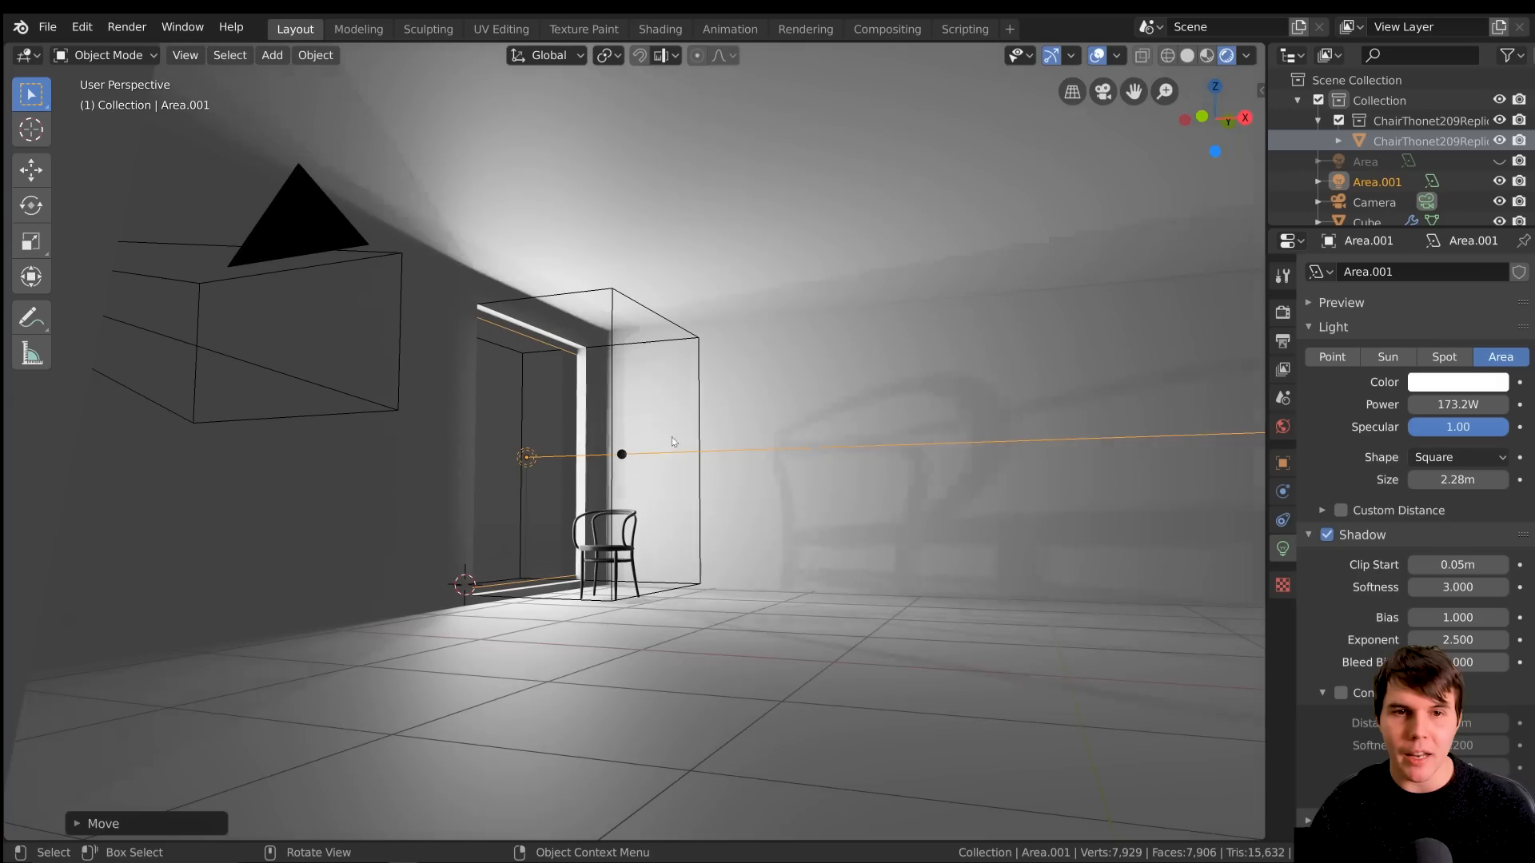
scroll(631, 345, up, 3)
middle_drag(510, 369, 531, 503)
scroll(586, 676, down, 2)
middle_drag(586, 674, 305, 654)
scroll(400, 679, up, 3)
scroll(445, 622, up, 3)
middle_drag(444, 622, 301, 603)
scroll(301, 603, down, 3)
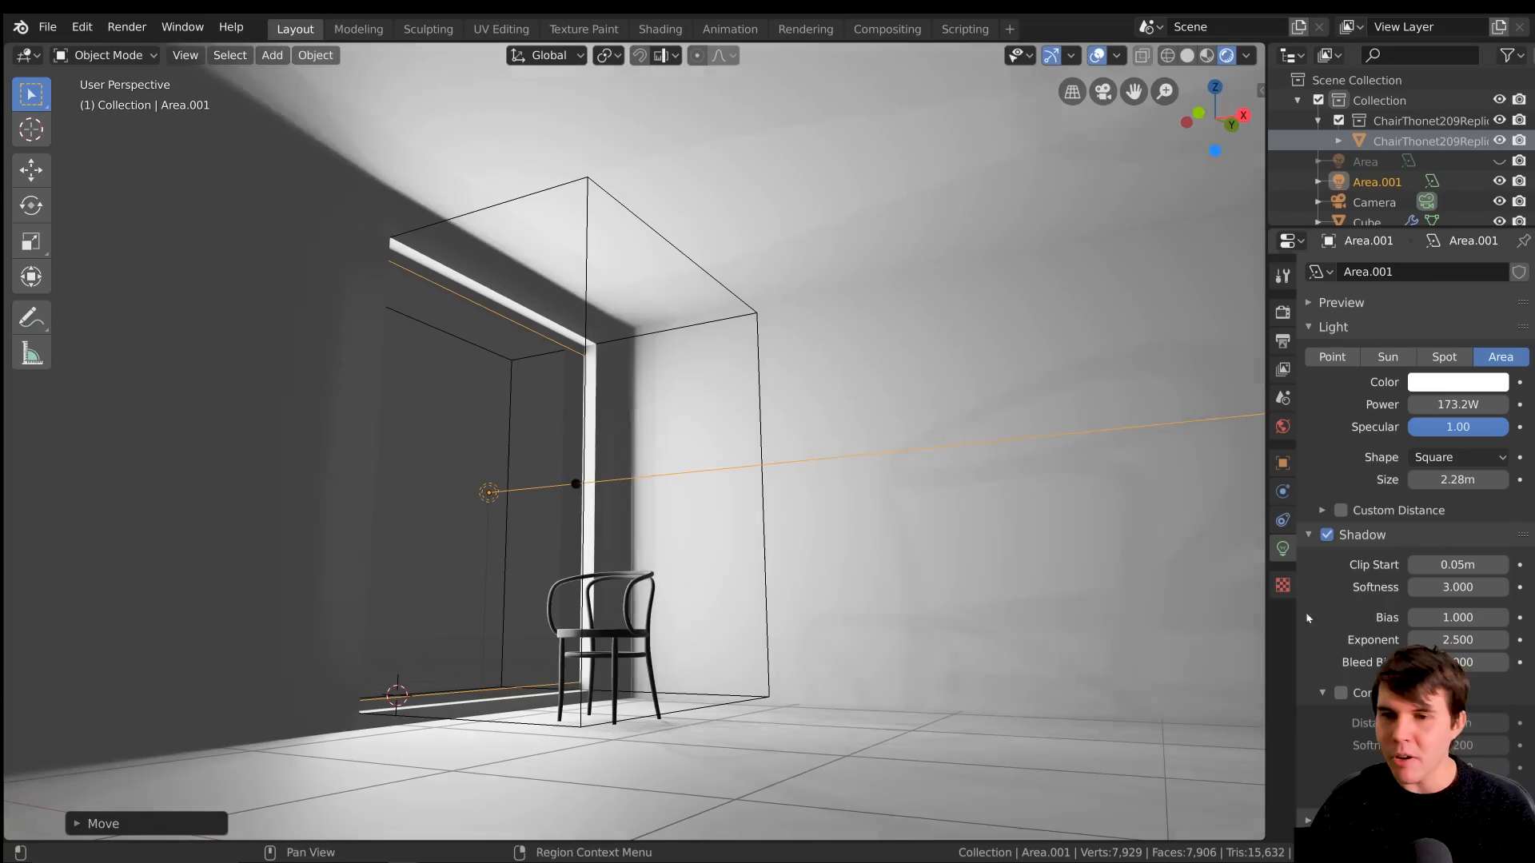
mouse_move(705, 521)
middle_down()
mouse_move(677, 532)
mouse_move(696, 522)
middle_up()
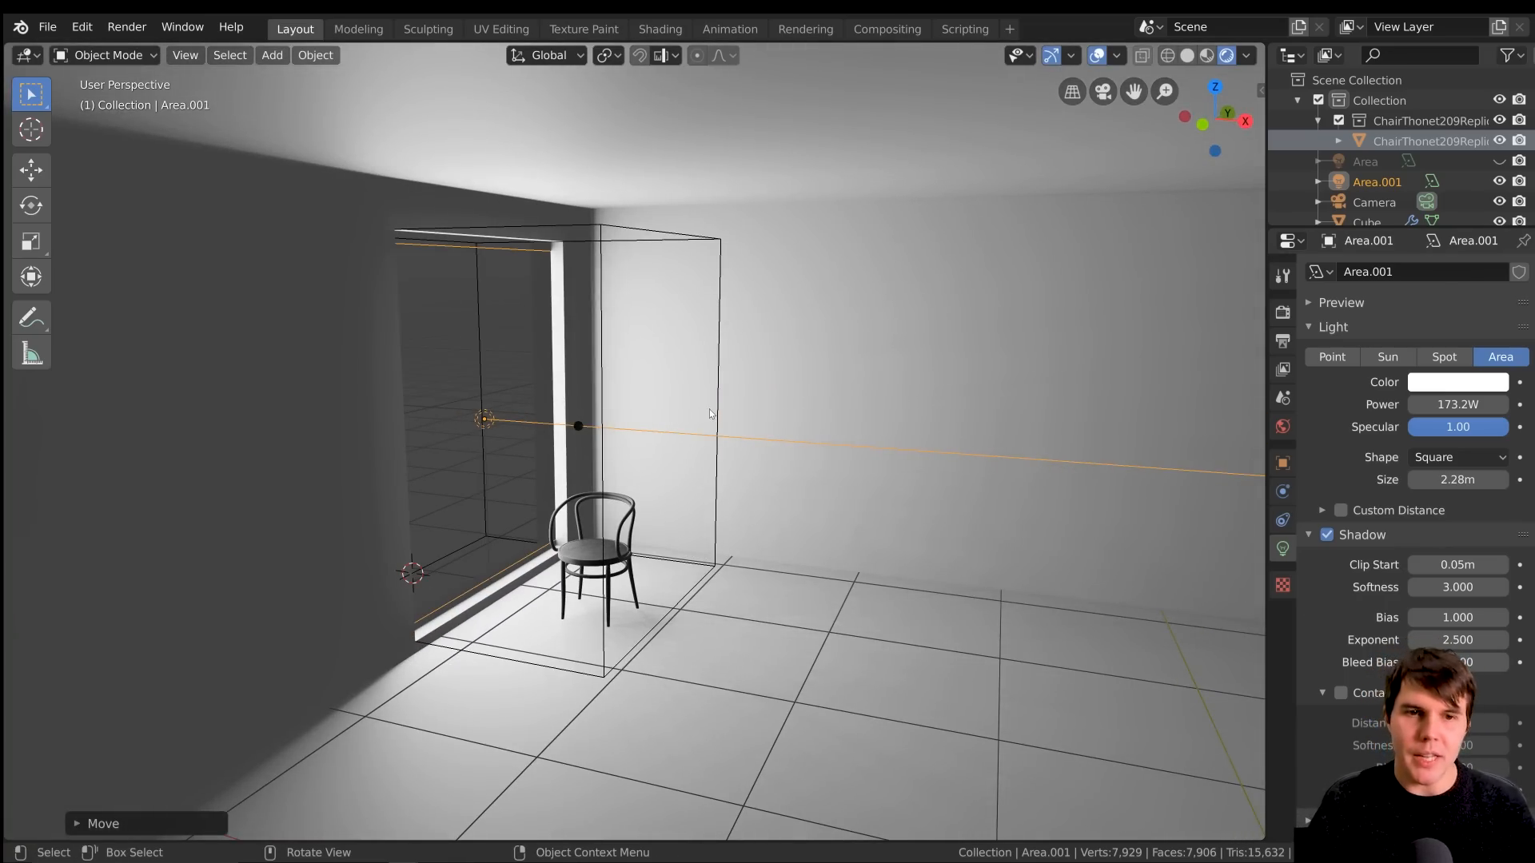
mouse_move(709, 409)
middle_down()
mouse_move(727, 413)
mouse_move(709, 413)
middle_up()
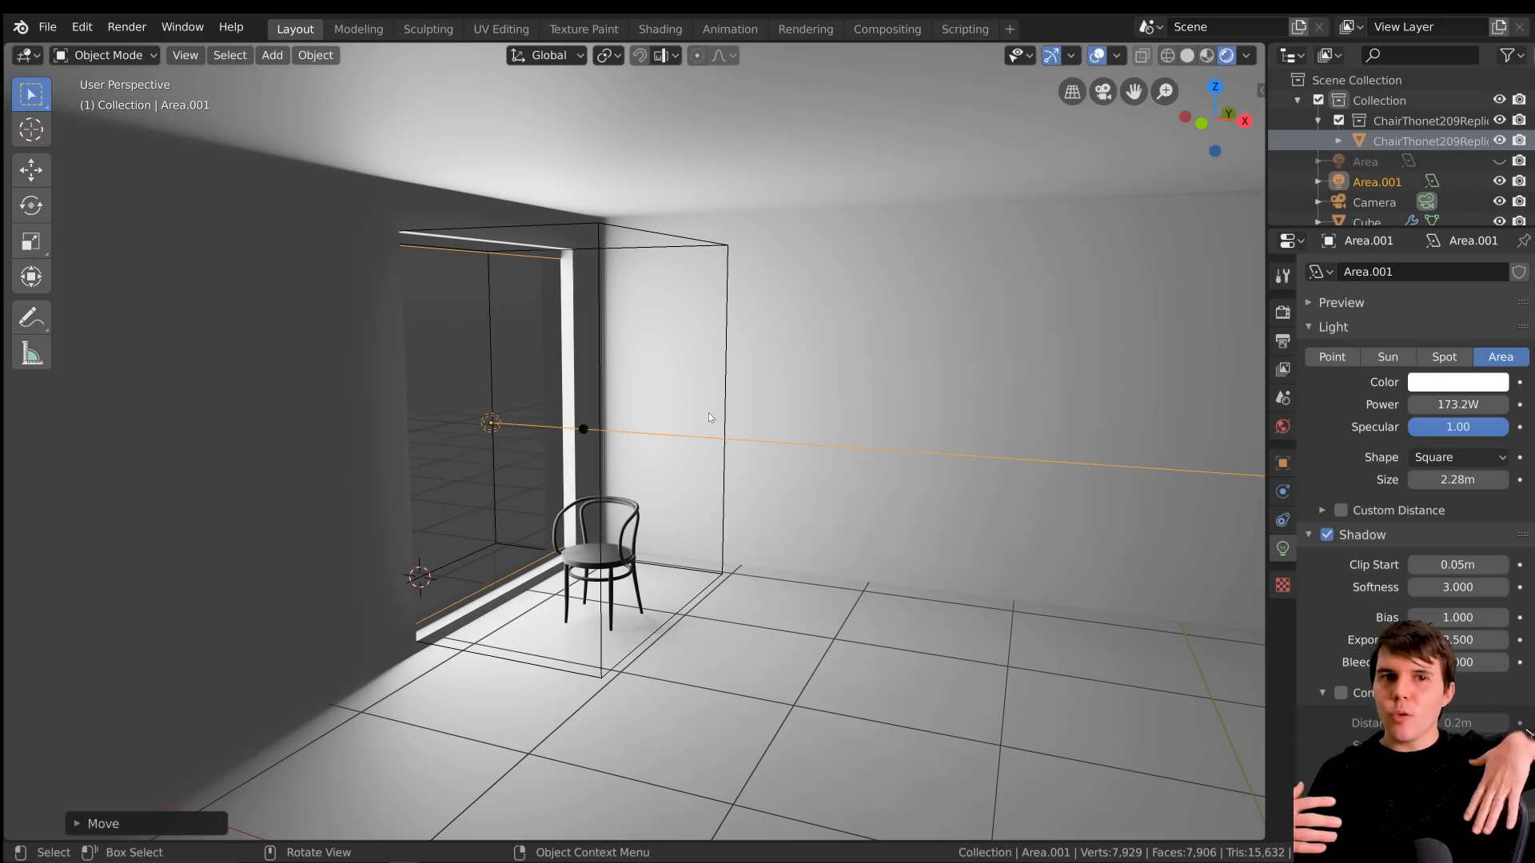
Examine the chair's soft shadow and the light falloff on the wall and ceiling from near and far
scroll(708, 413, up, 3)
middle_drag(709, 413, 608, 398)
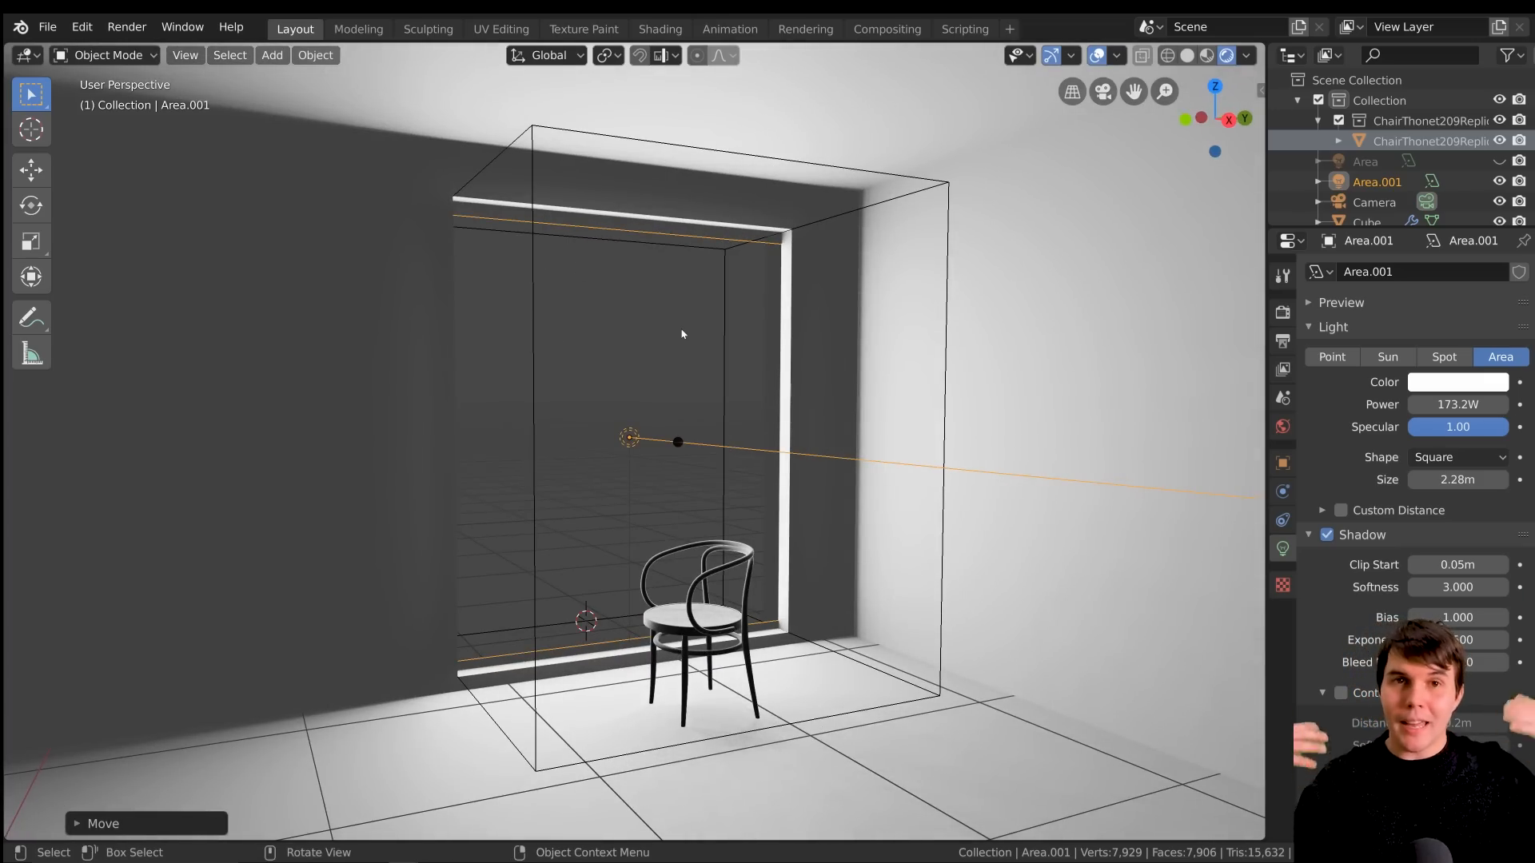
scroll(682, 335, up, 1)
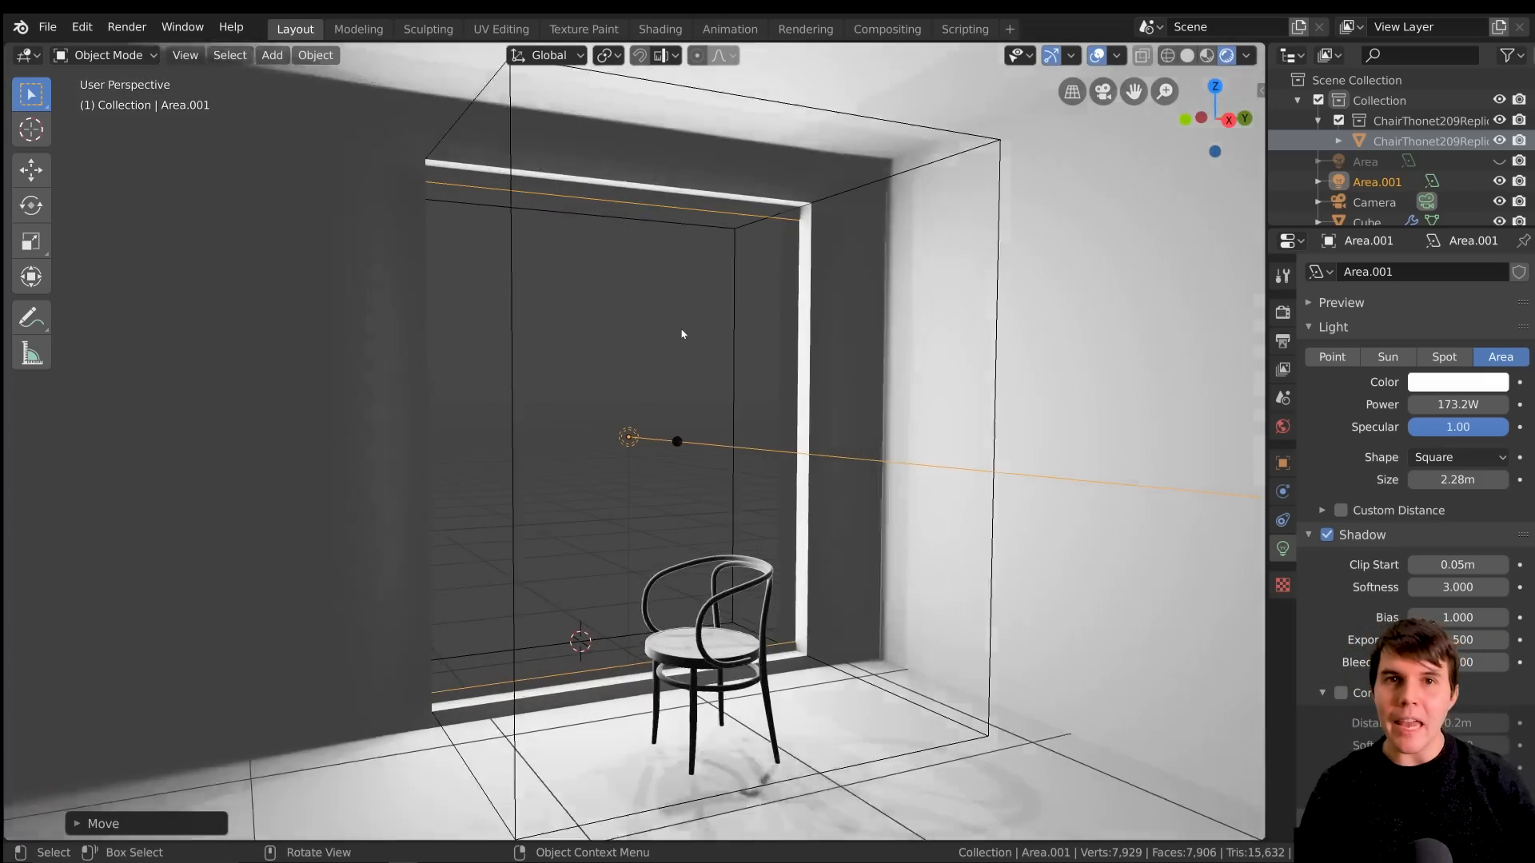
middle_drag(682, 334, 717, 333)
scroll(658, 380, down, 4)
scroll(680, 427, up, 3)
middle_drag(759, 460, 804, 450)
scroll(803, 452, down, 2)
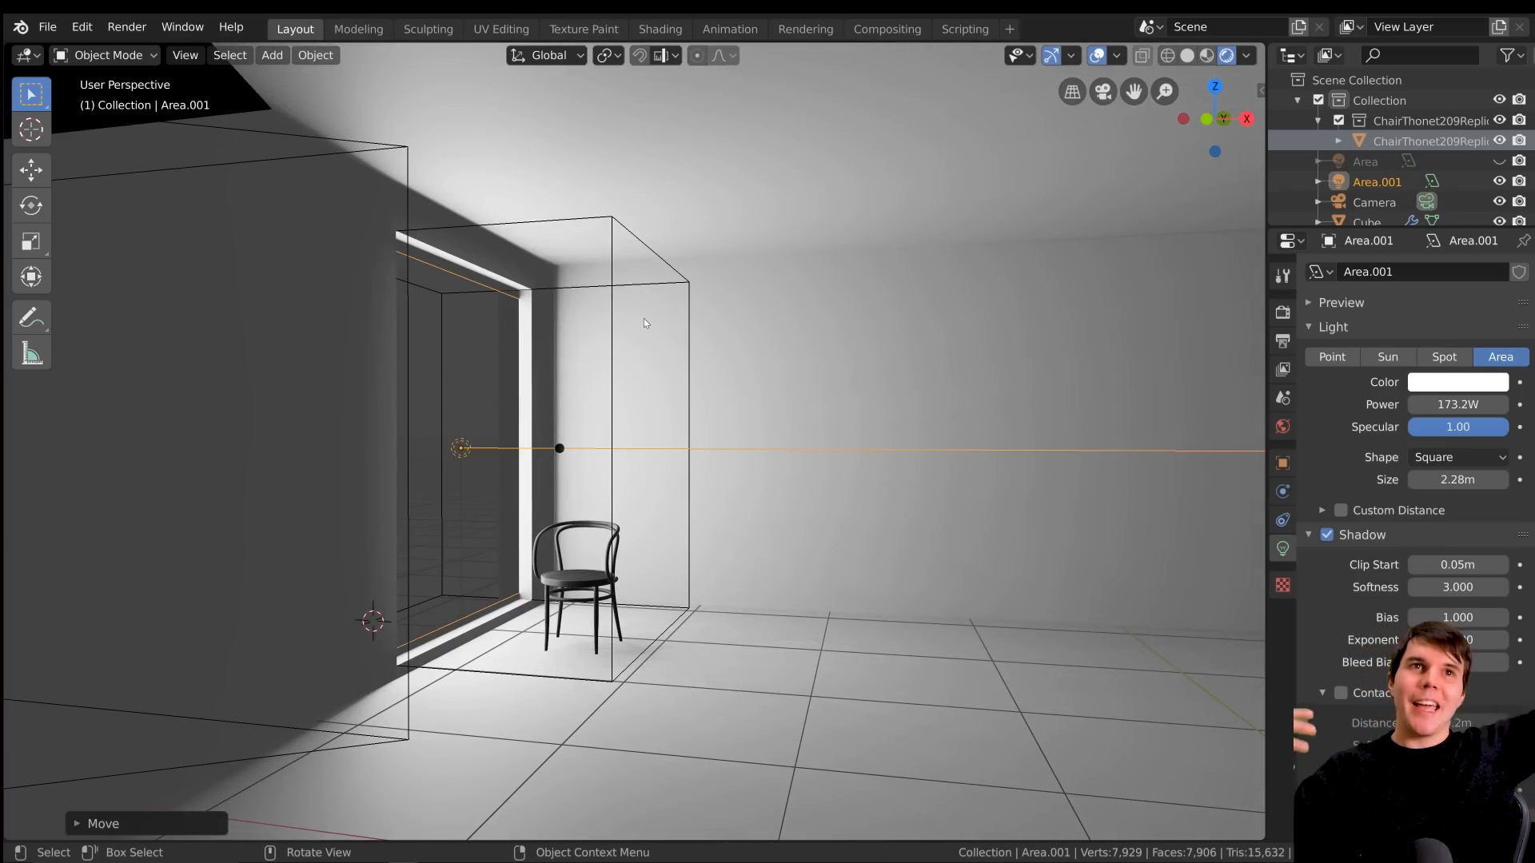
middle_drag(644, 319, 706, 404)
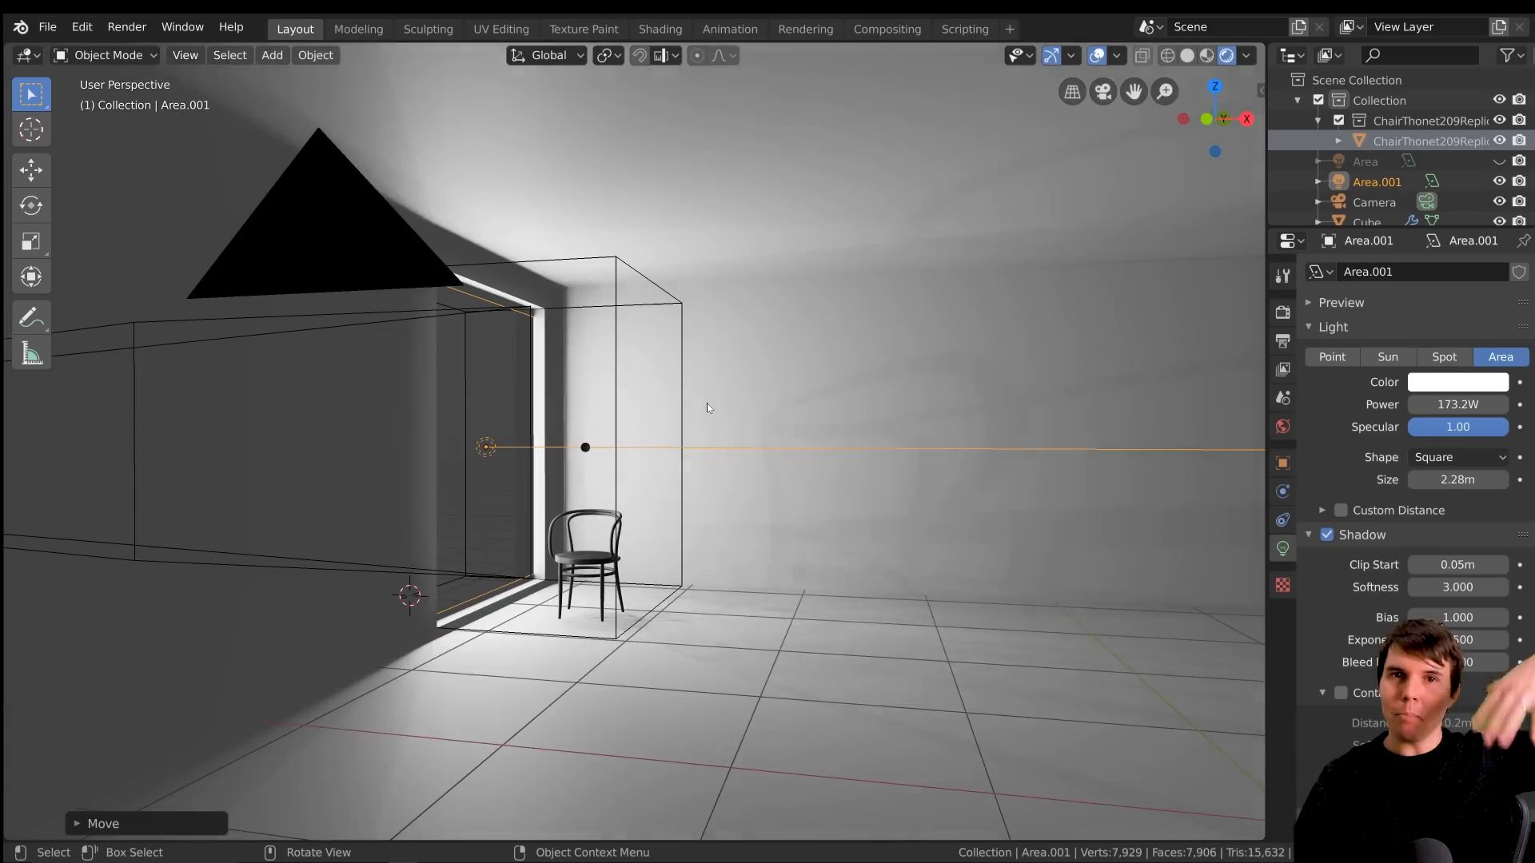
middle_drag(839, 575, 860, 450)
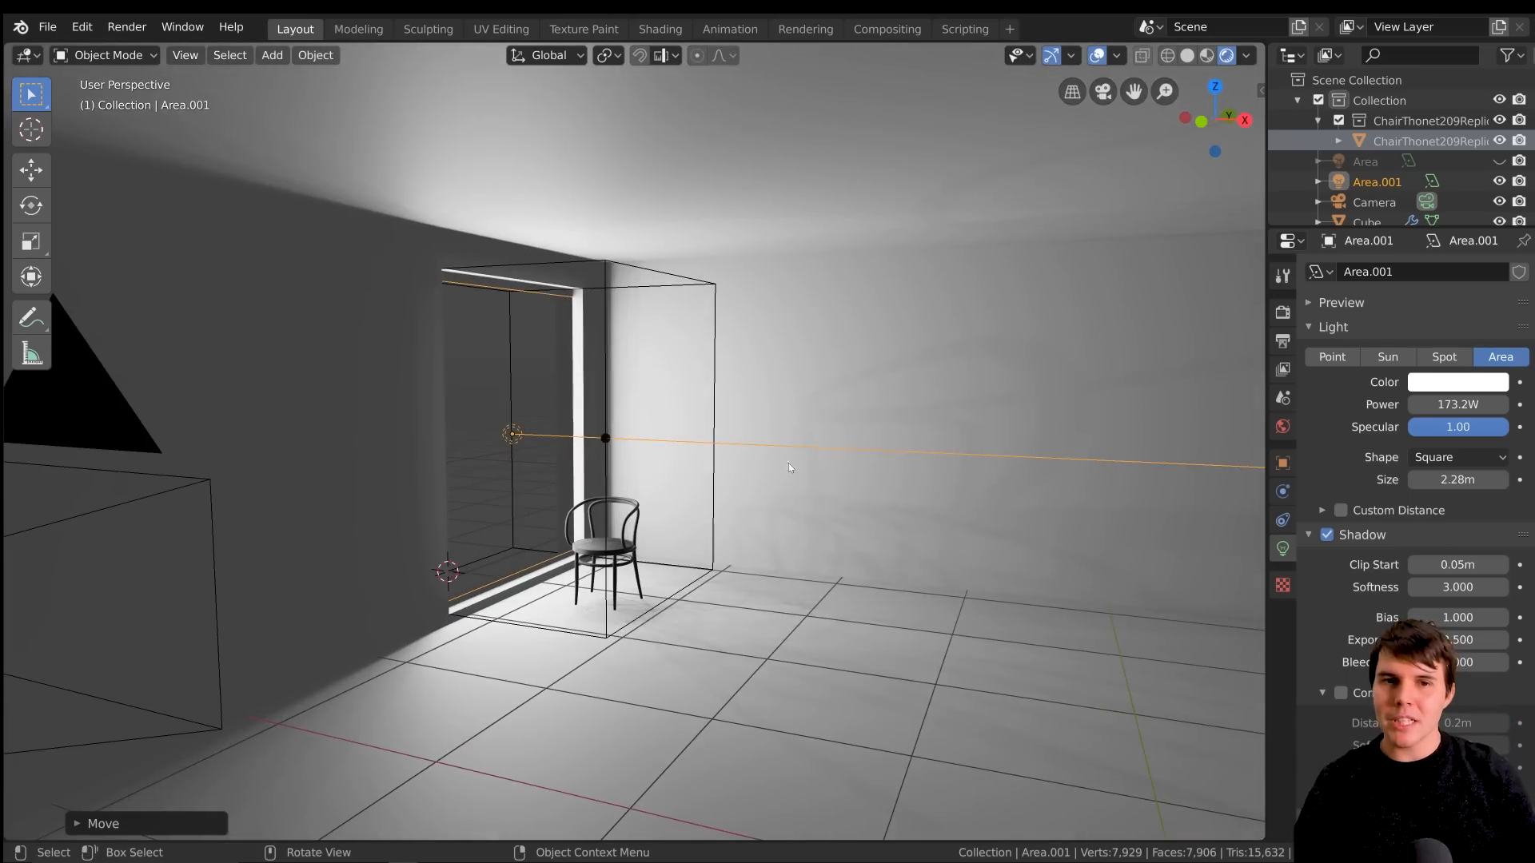
scroll(732, 458, up, 3)
middle_drag(795, 230, 807, 199)
scroll(734, 214, down, 1)
scroll(777, 150, up, 1)
scroll(752, 180, down, 2)
scroll(808, 199, up, 1)
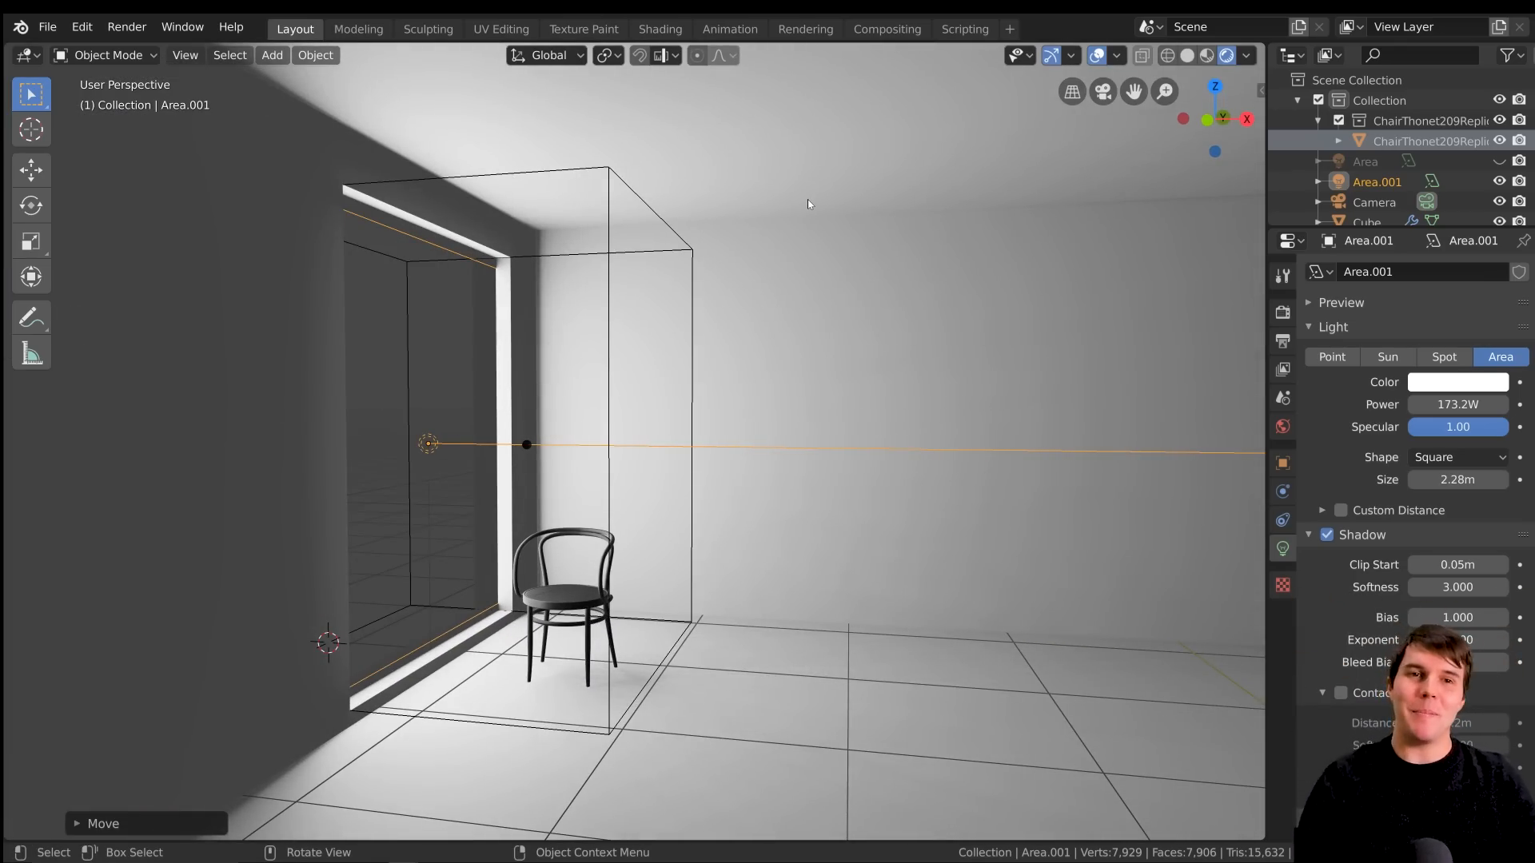
Try rotating the window area light around the global Y axis so that it points down toward the floor
scroll(639, 320, up, 1)
scroll(640, 323, down, 4)
scroll(680, 325, up, 3)
key(r)
key(y)
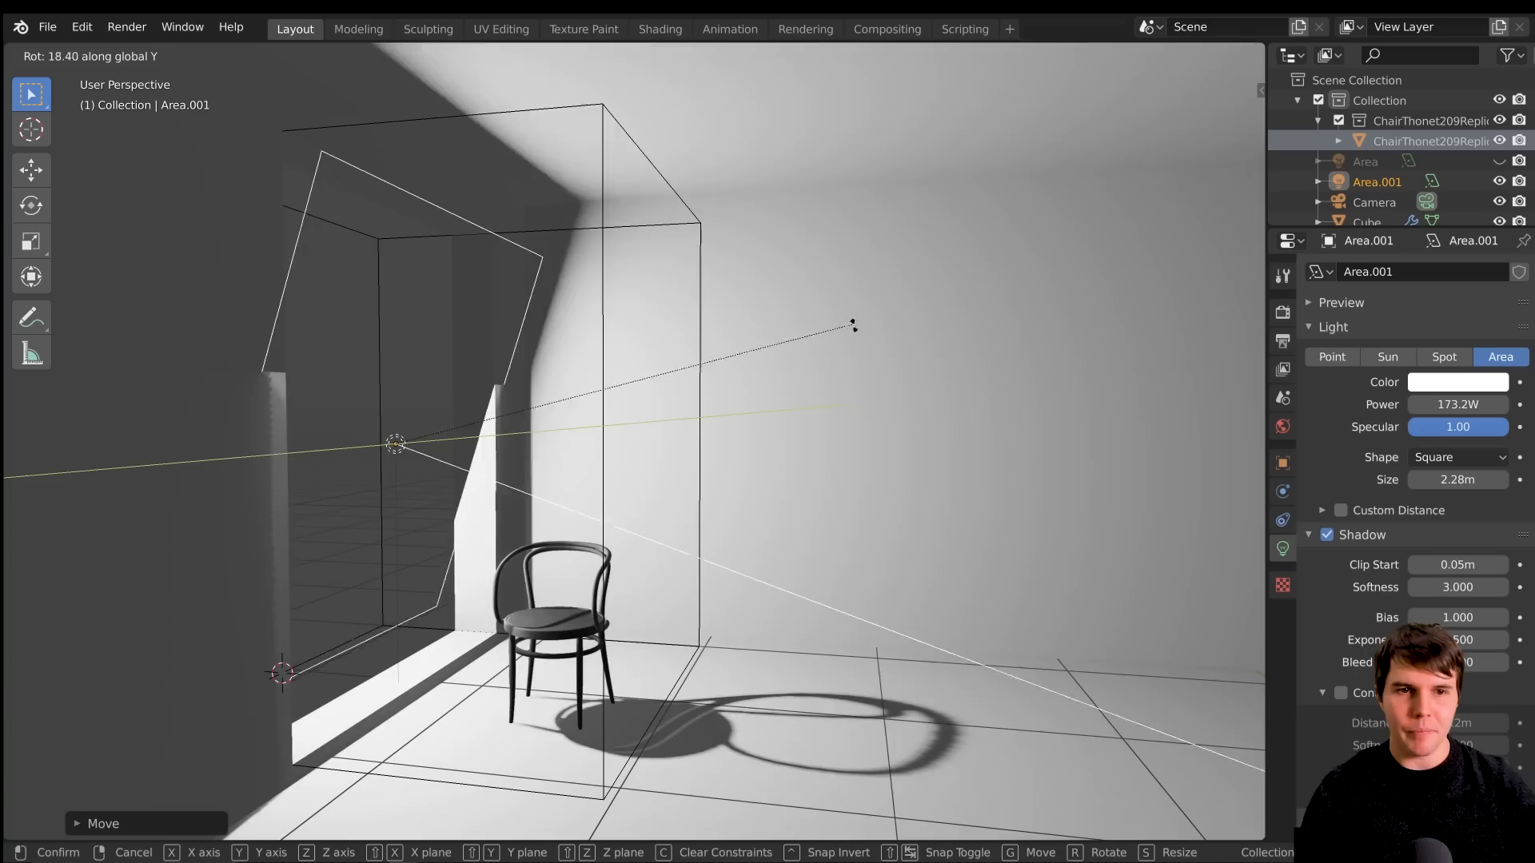
click(466, 517)
Try moving the tilted area light away from the window along X and up along Z, and inspect the shadows
key(g)
key(x)
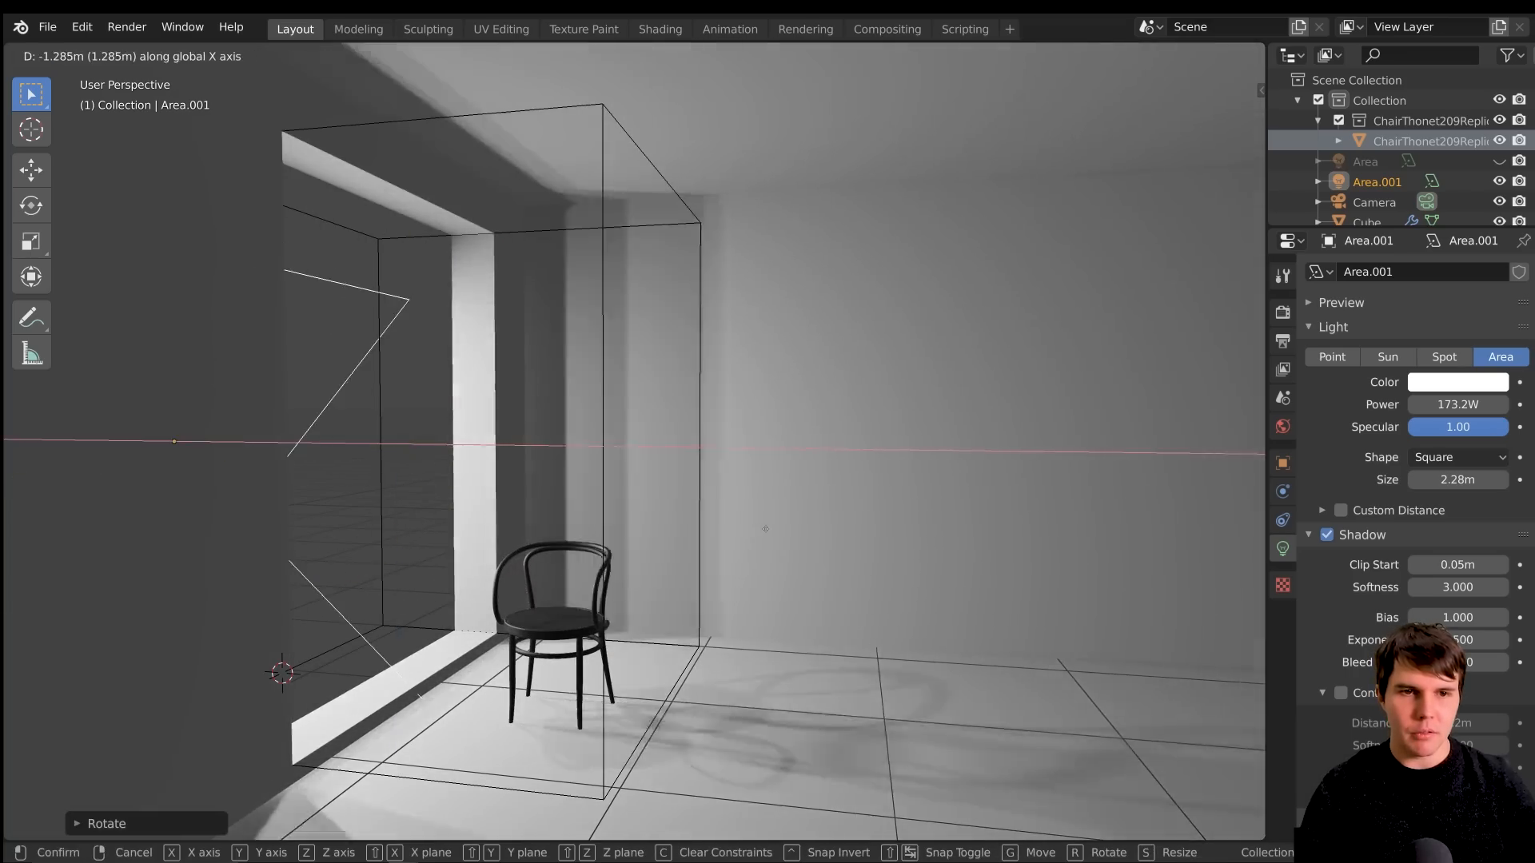
key(z)
click(793, 356)
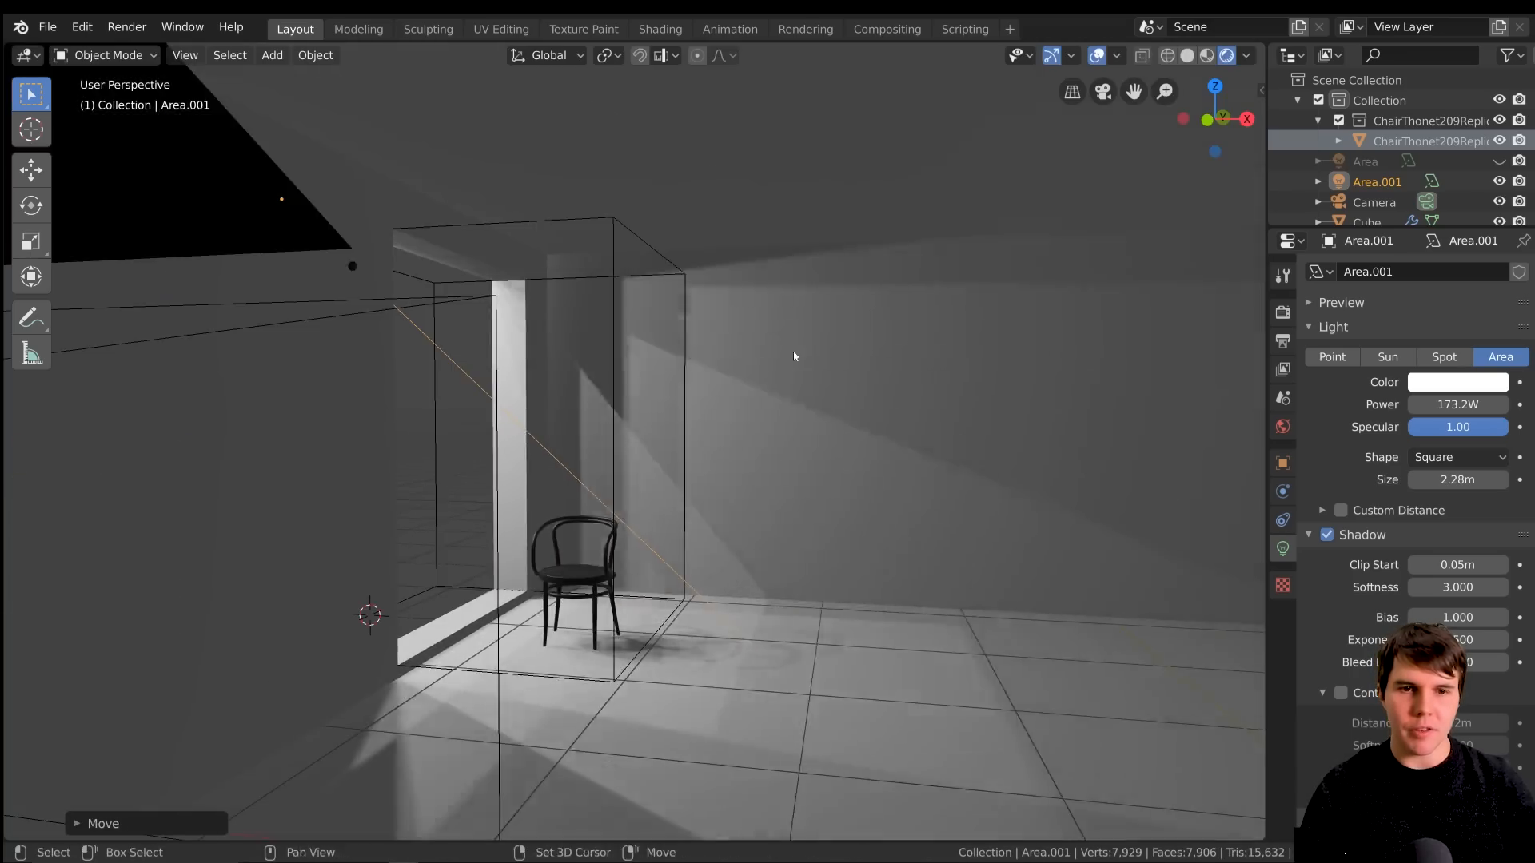
shift+middle_drag(794, 356, 759, 272)
middle_drag(603, 189, 568, 123)
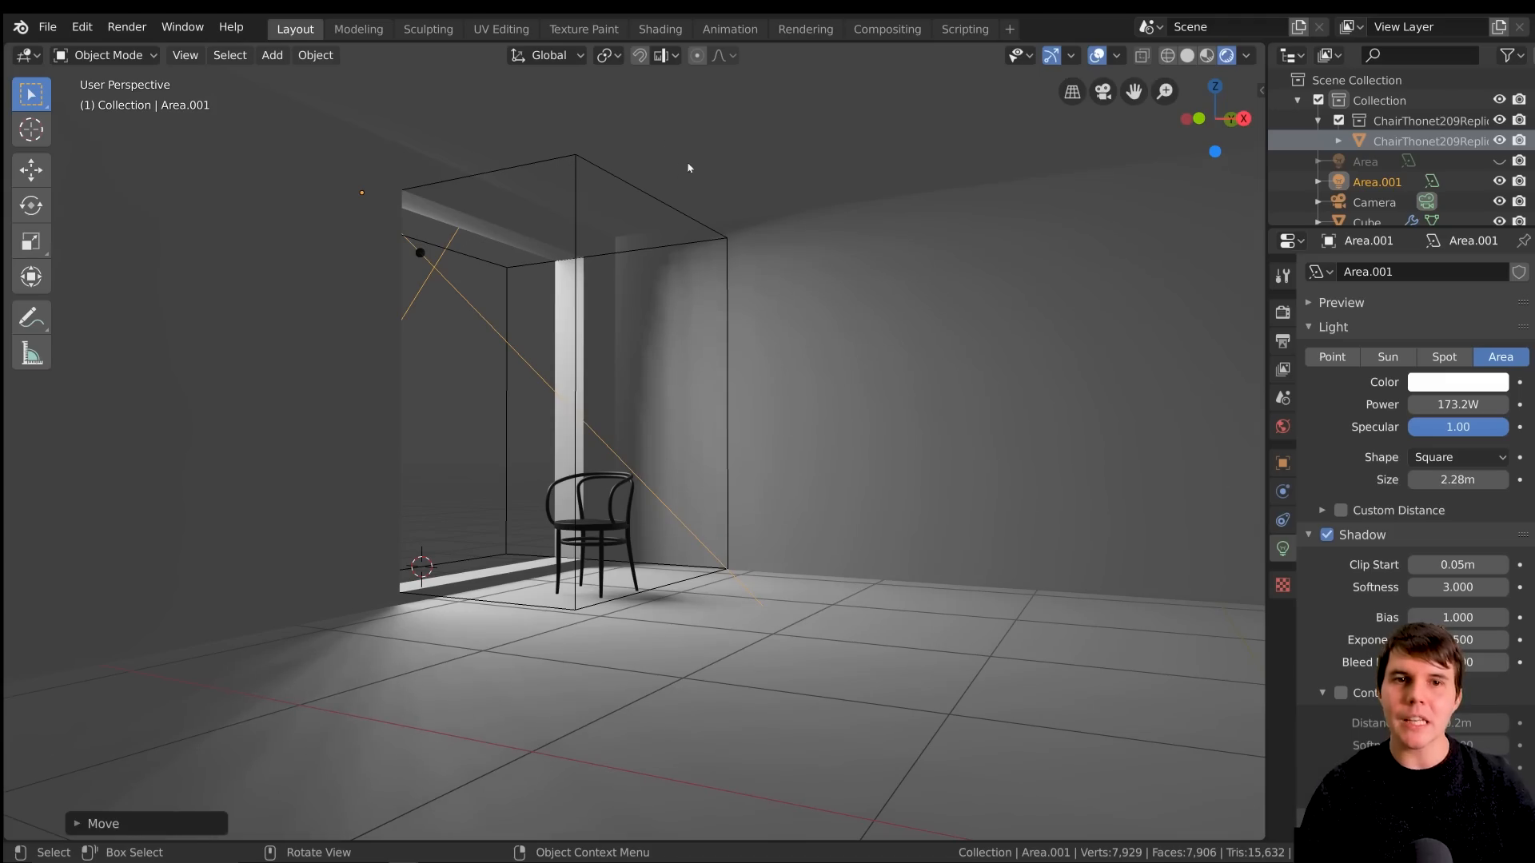
middle_drag(665, 236, 752, 518)
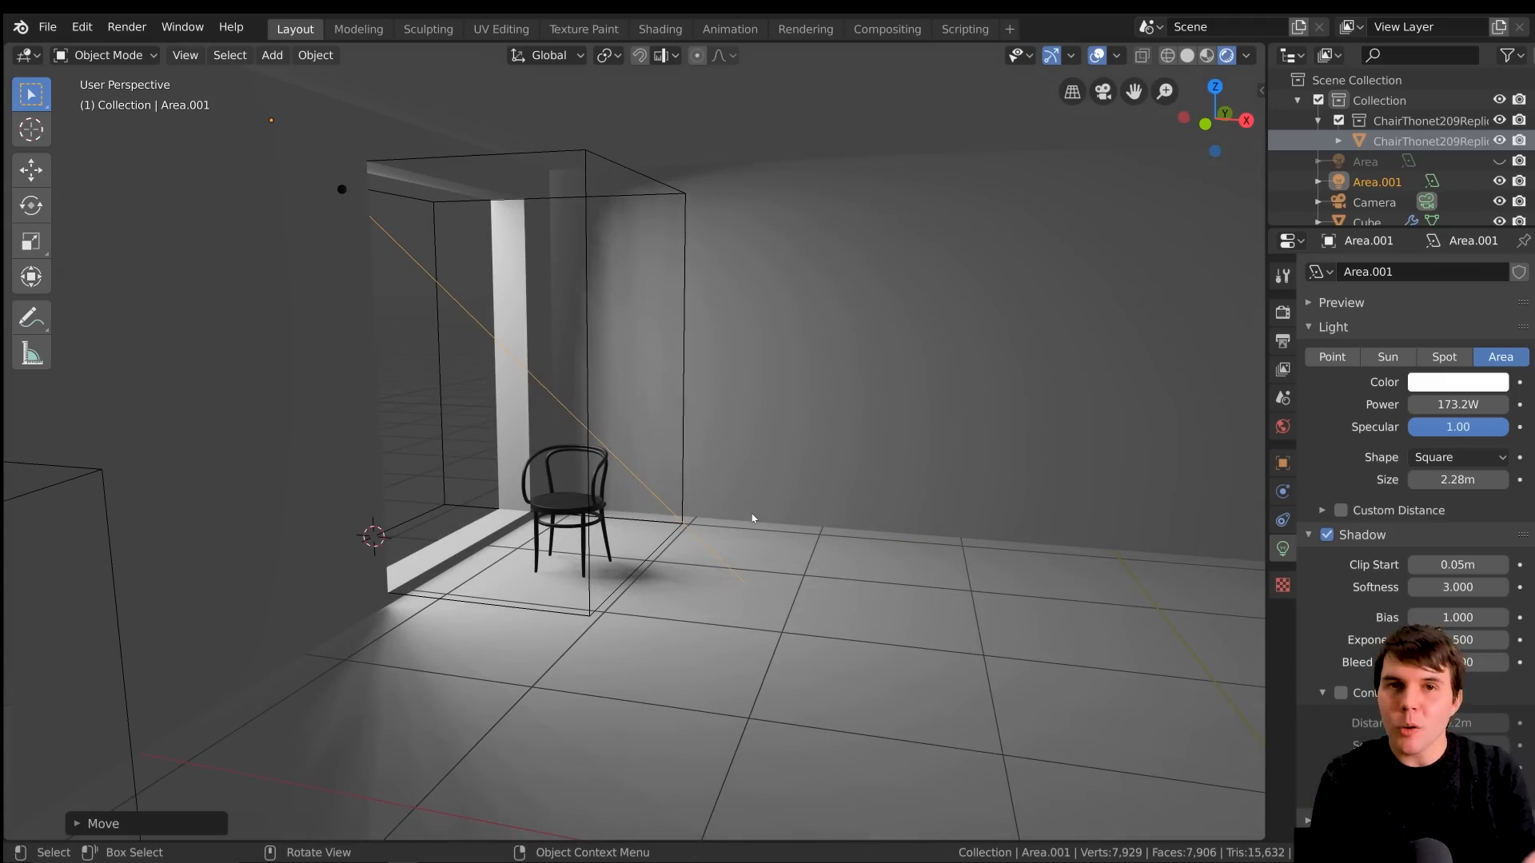
middle_drag(735, 482, 695, 452)
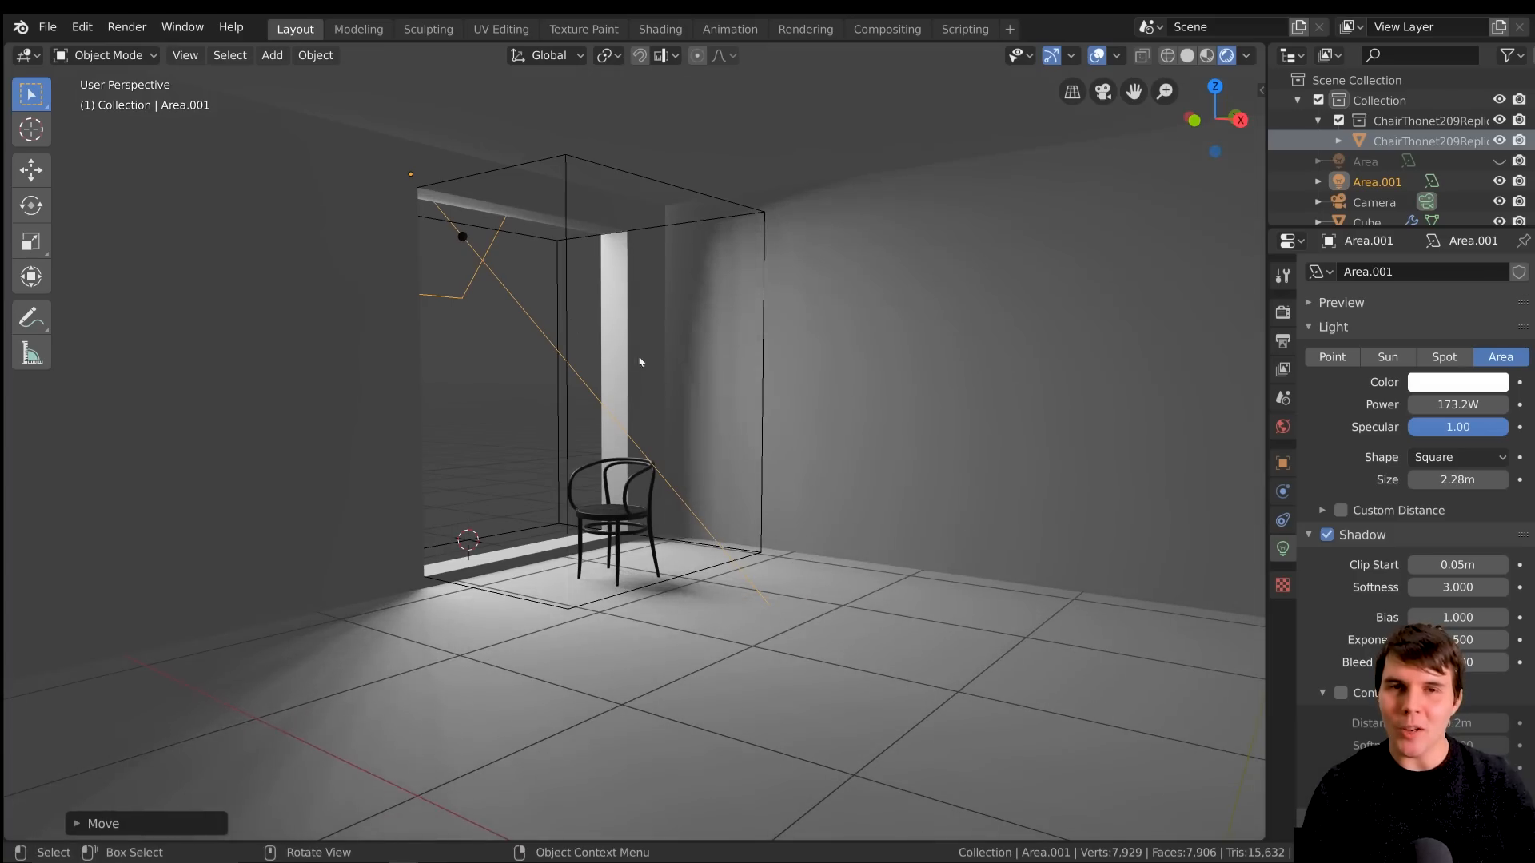
Undo the area light's move and rotation together with its earlier power change
key(ctrl+z)
key(ctrl+z)
key(ctrl+z)
key(ctrl+z)
Set the window area light's power to 172 W and check the light around the chair
middle_drag(693, 376, 721, 414)
scroll(721, 414, up, 1)
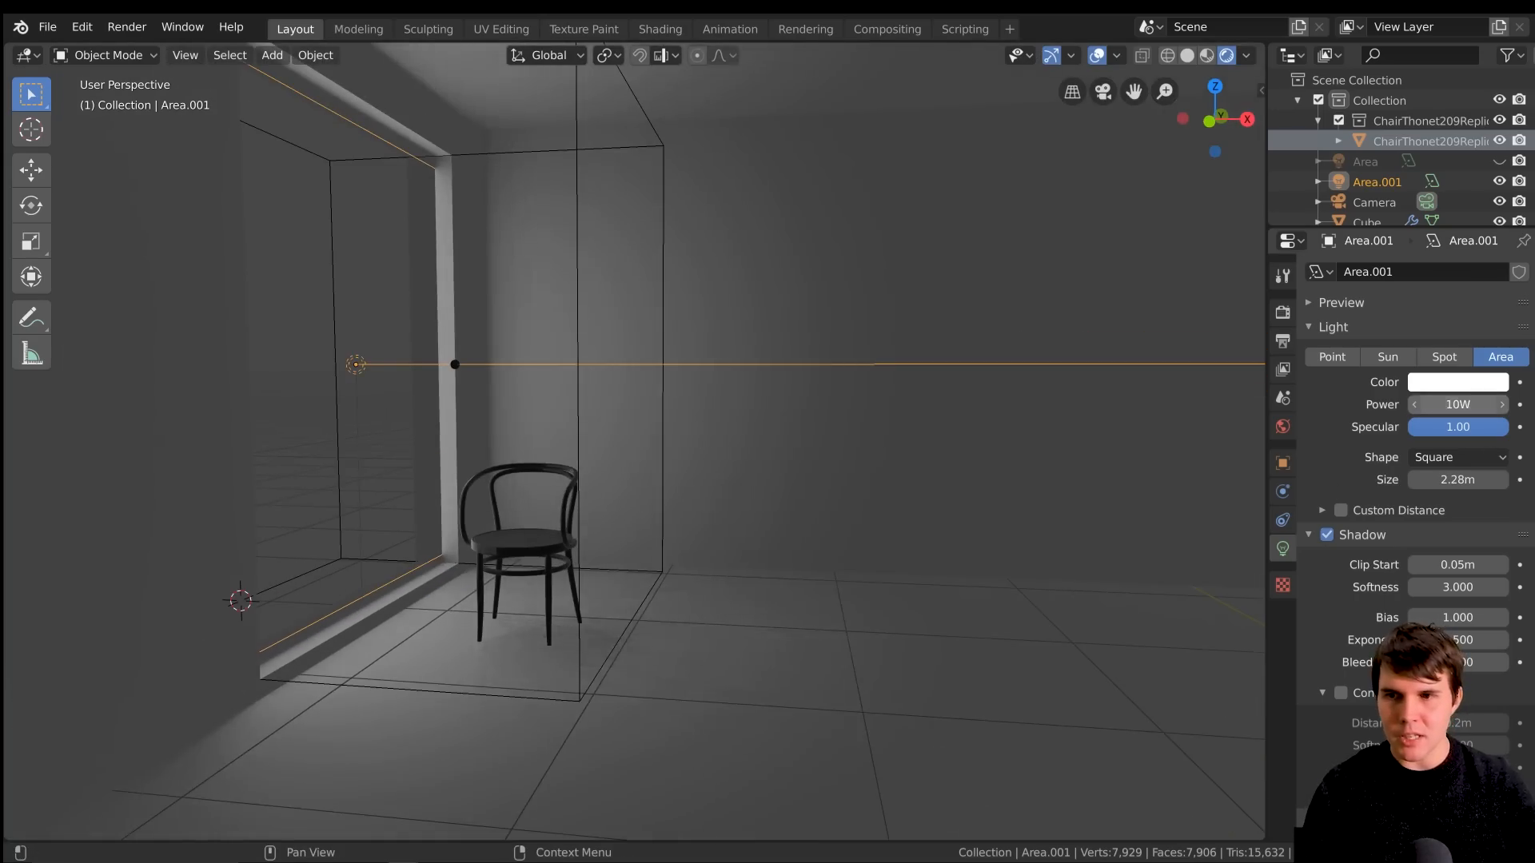
drag(1462, 403, 1507, 403)
scroll(627, 336, down, 2)
shift+middle_drag(627, 336, 723, 402)
scroll(723, 402, up, 4)
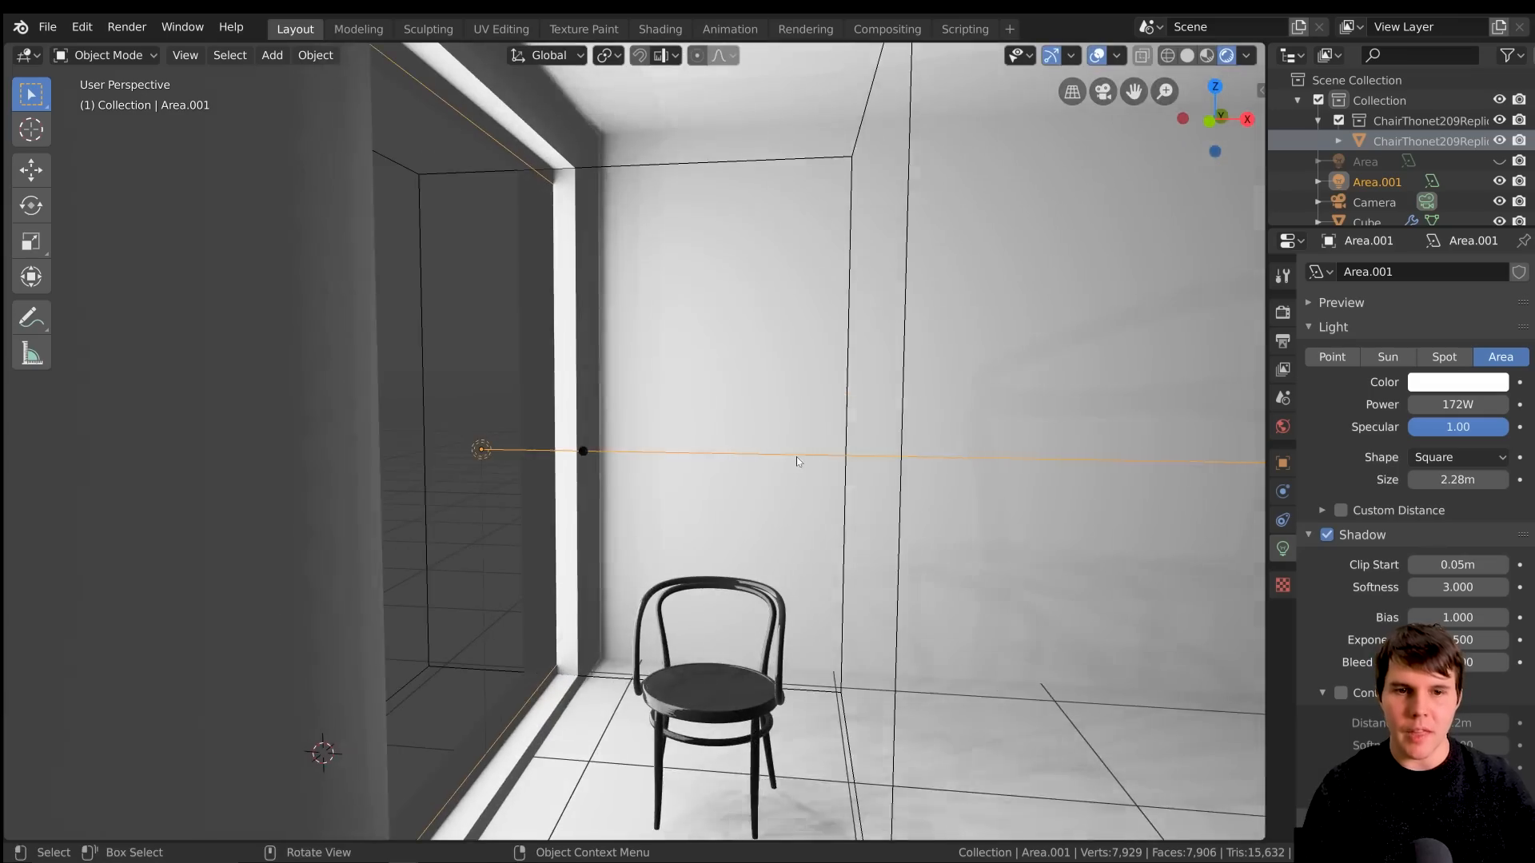
middle_drag(789, 457, 510, 248)
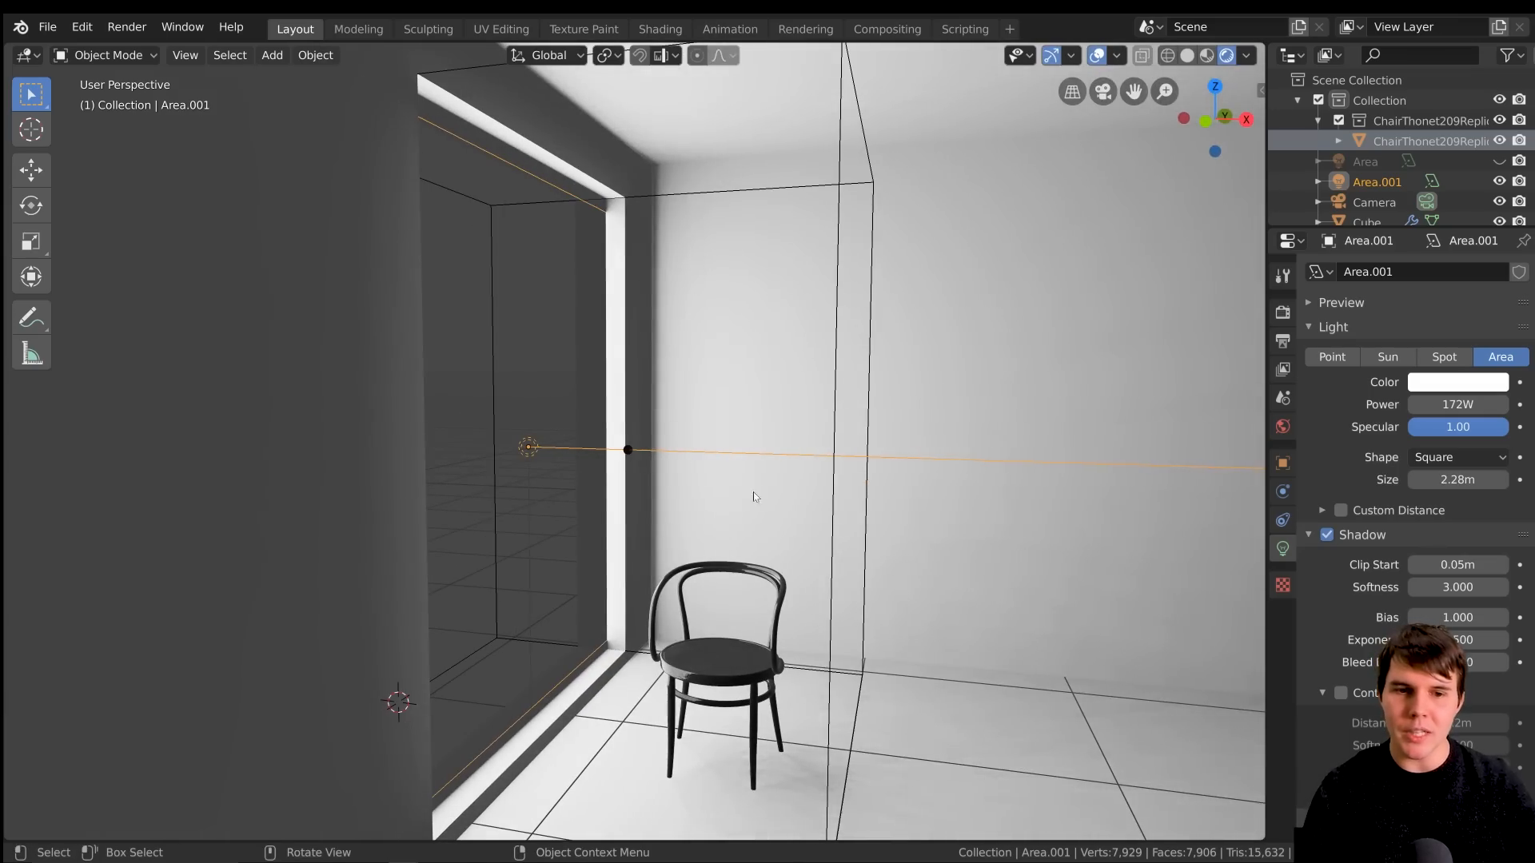
Move the area light about 0.16 m outward along the X axis and inspect the light on the window frame and chair
key(g)
key(x)
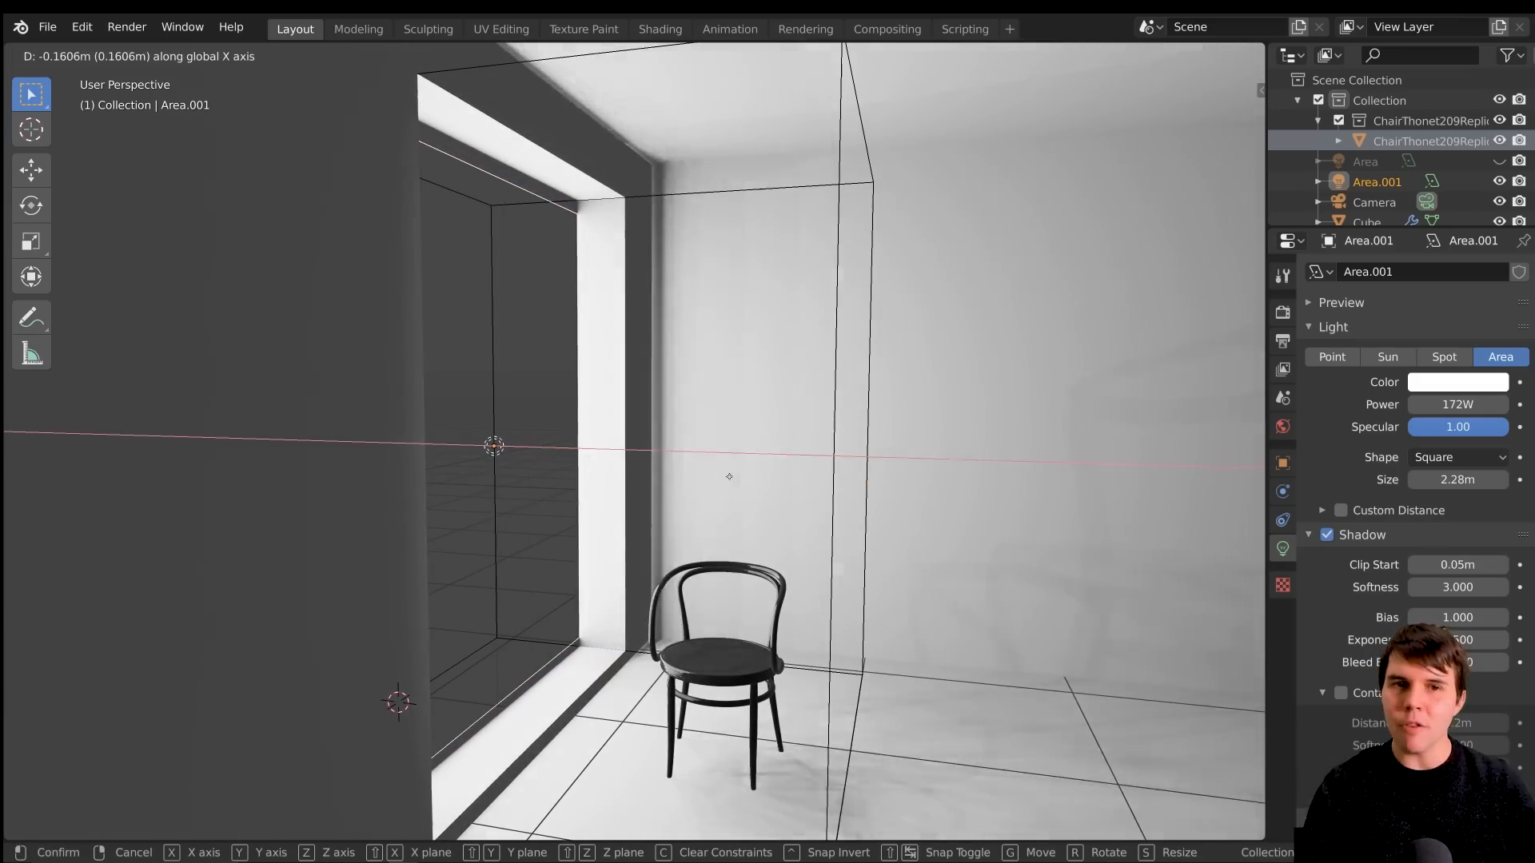
click(729, 477)
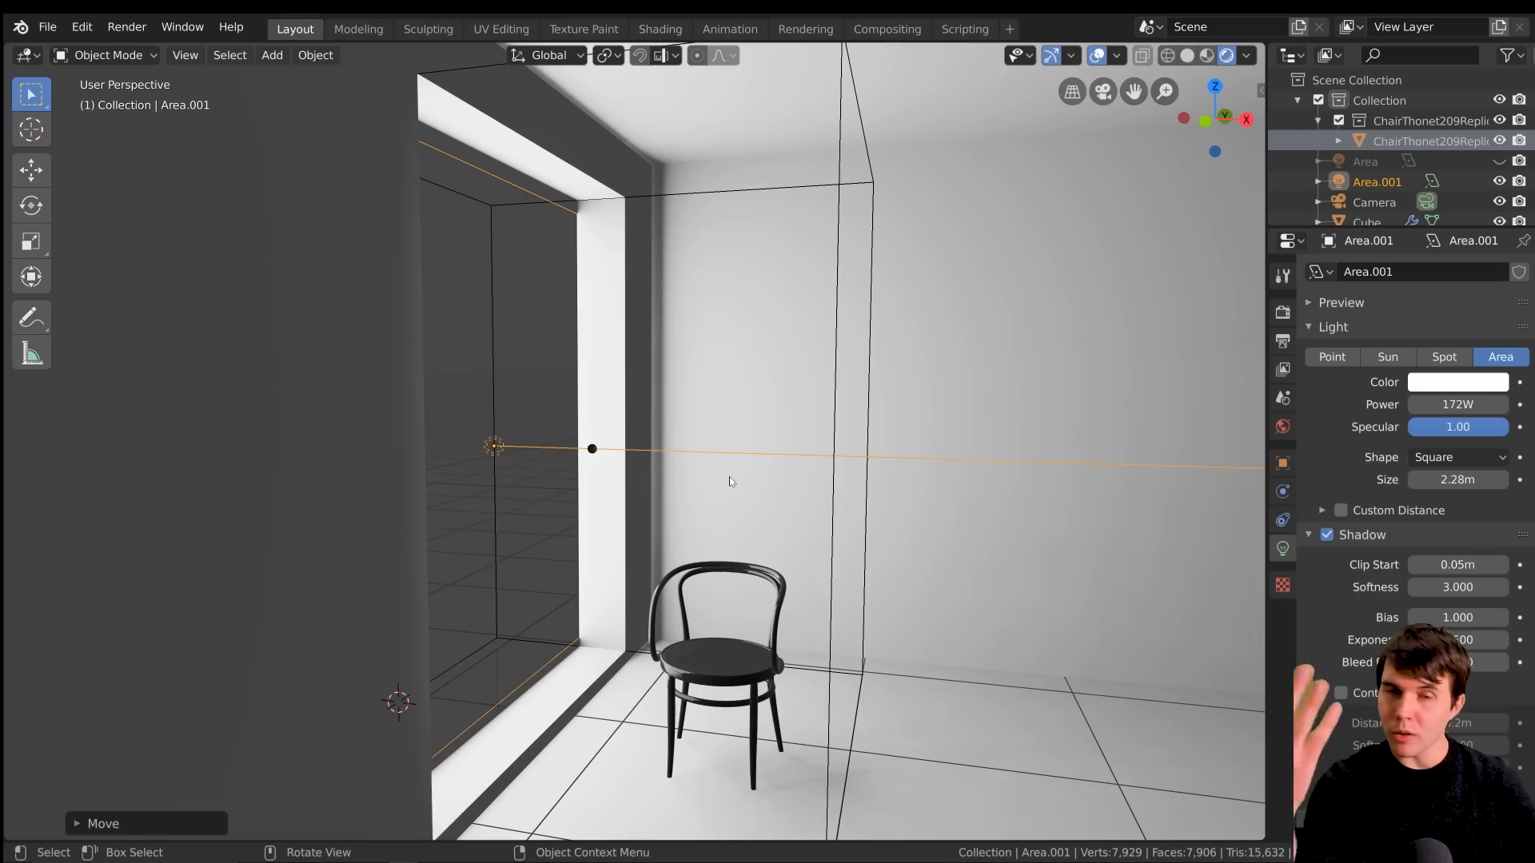
middle_drag(729, 477, 638, 439)
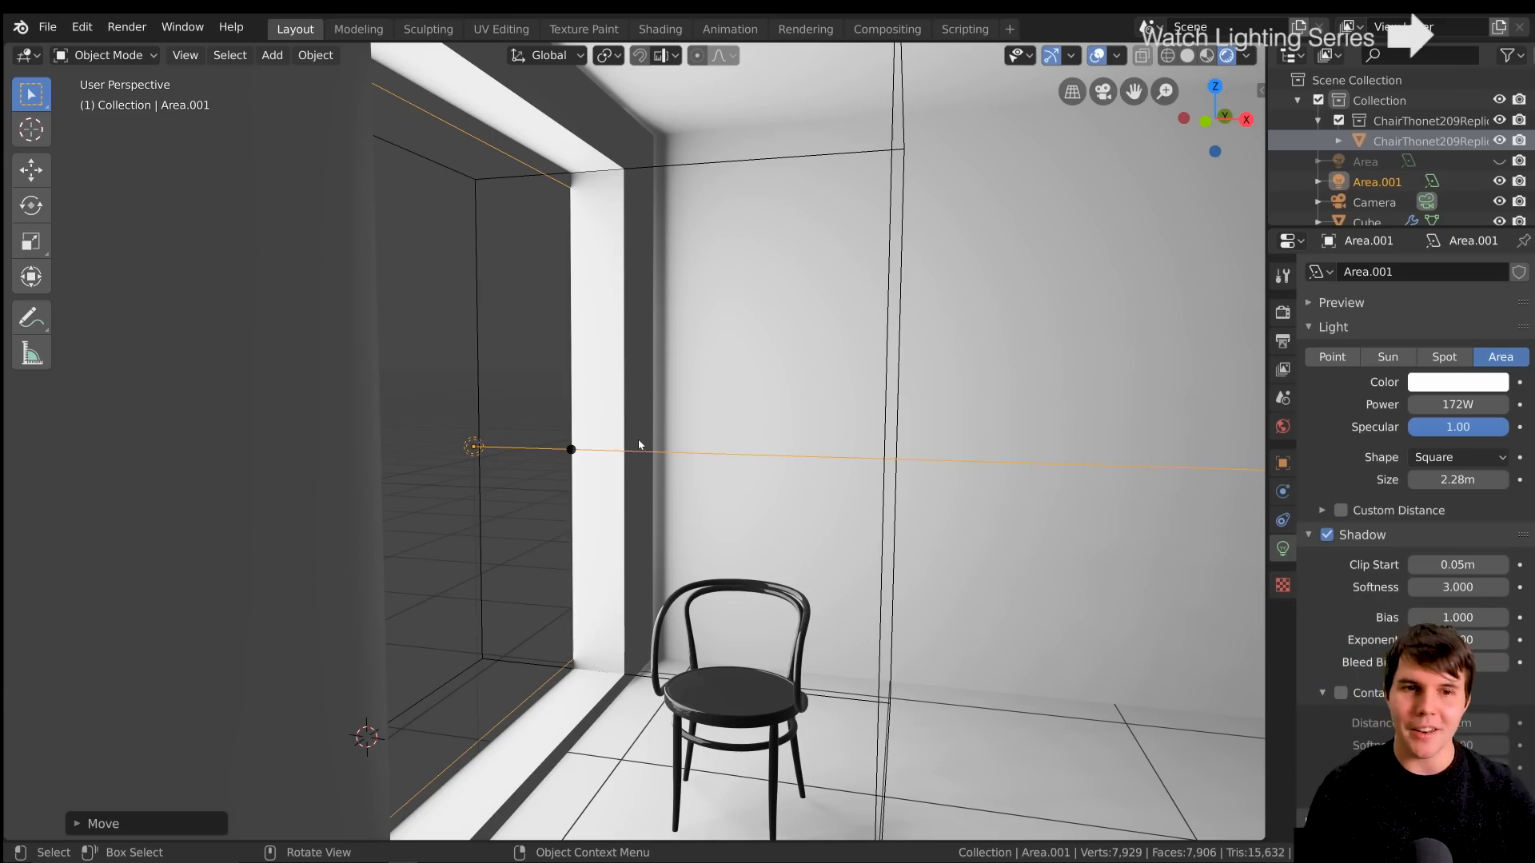
scroll(639, 446, down, 3)
scroll(641, 447, up, 4)
shift+middle_drag(572, 240, 632, 439)
scroll(640, 561, up, 2)
scroll(632, 439, down, 1)
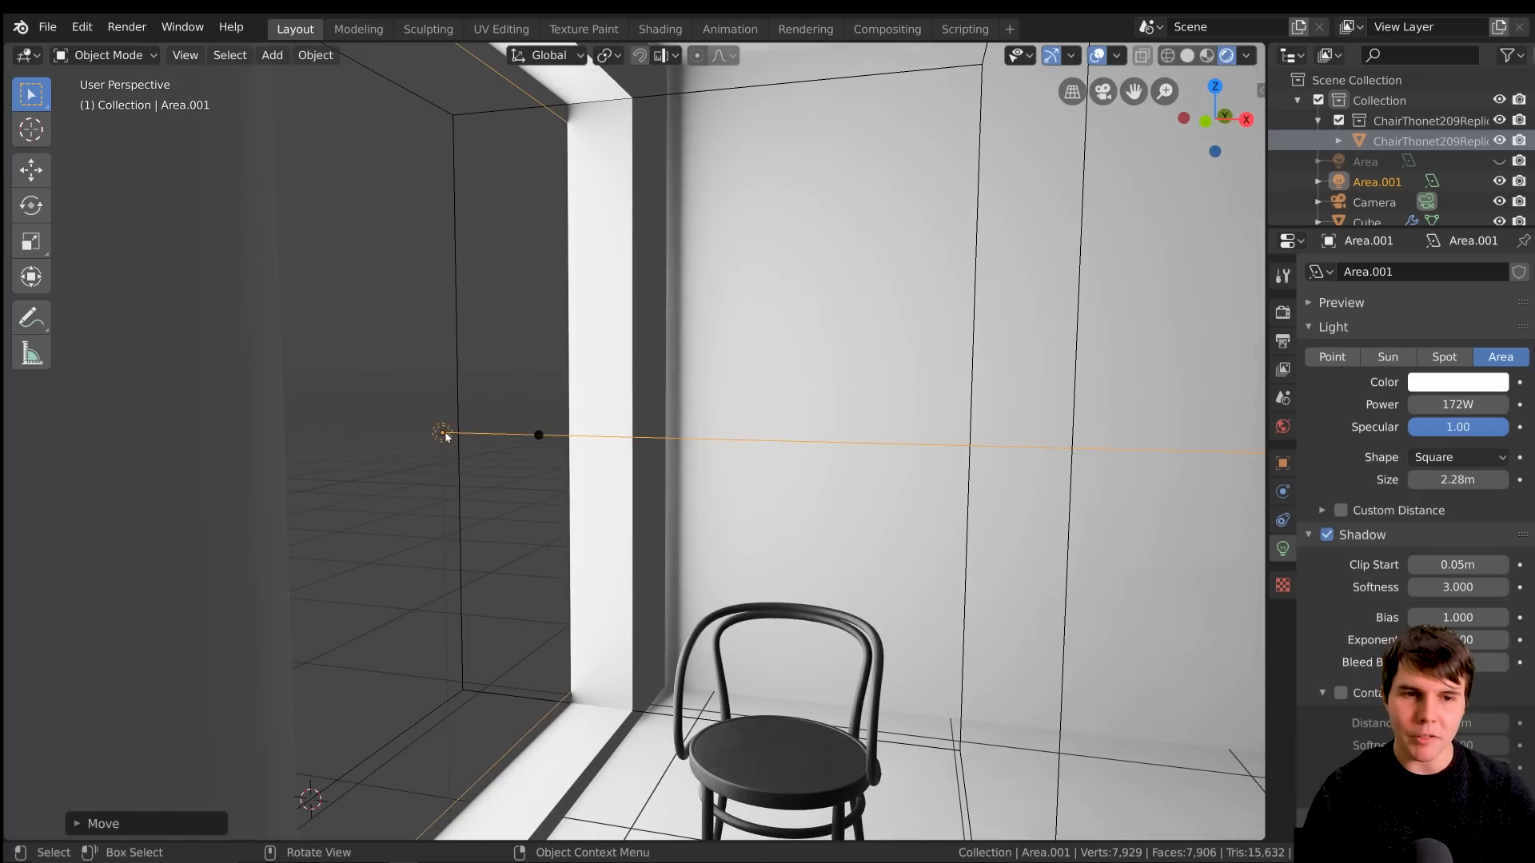
Move the chair closer to the window opening
scroll(627, 472, down, 3)
shift+middle_drag(700, 511, 678, 405)
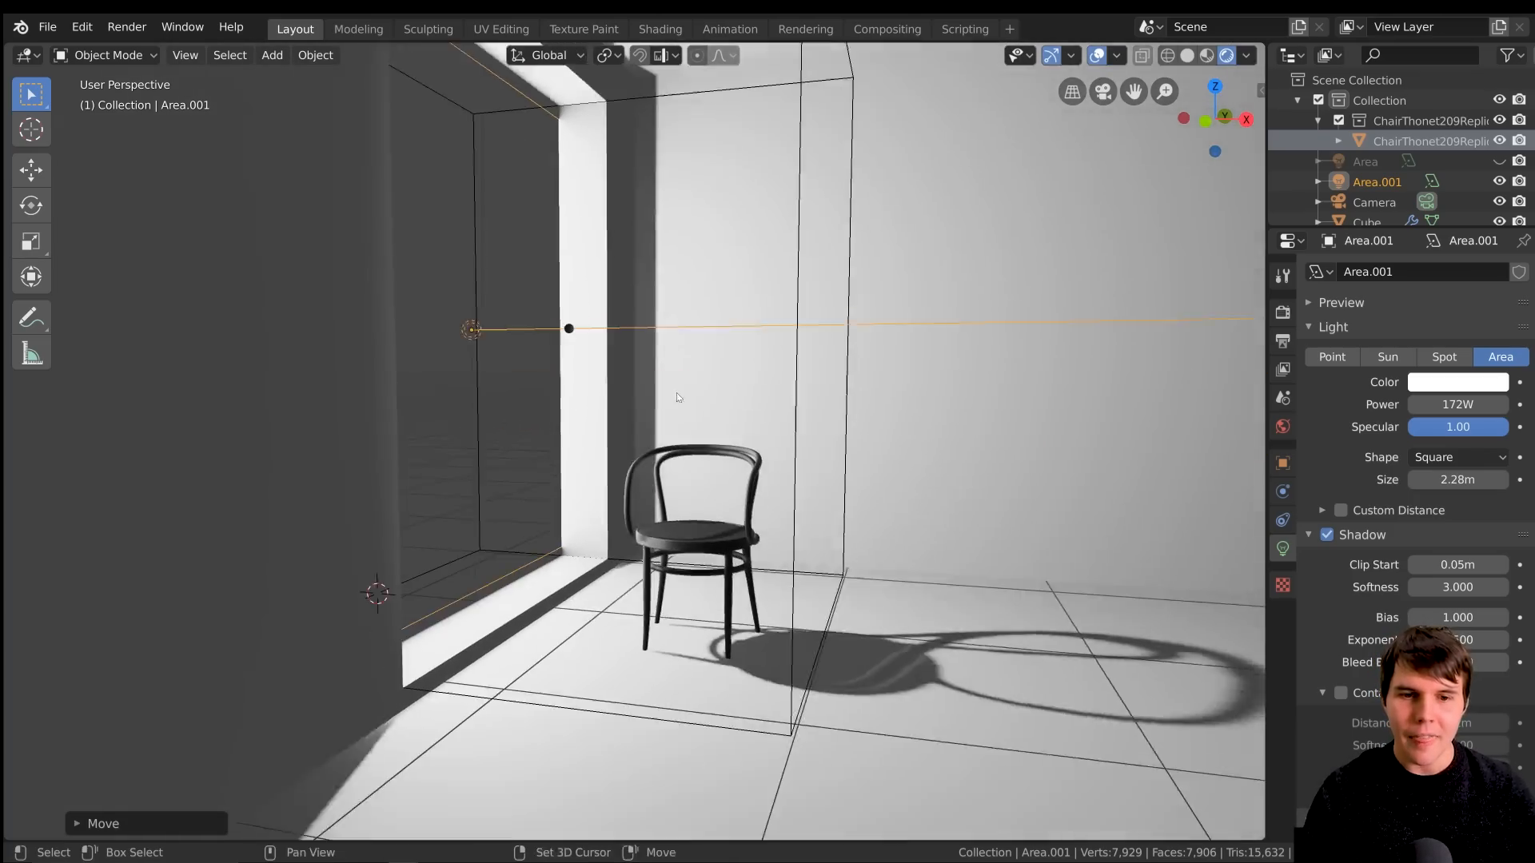
scroll(678, 406, up, 1)
click(703, 557)
middle_drag(701, 544, 705, 574)
scroll(705, 574, up, 1)
key(g)
click(433, 328)
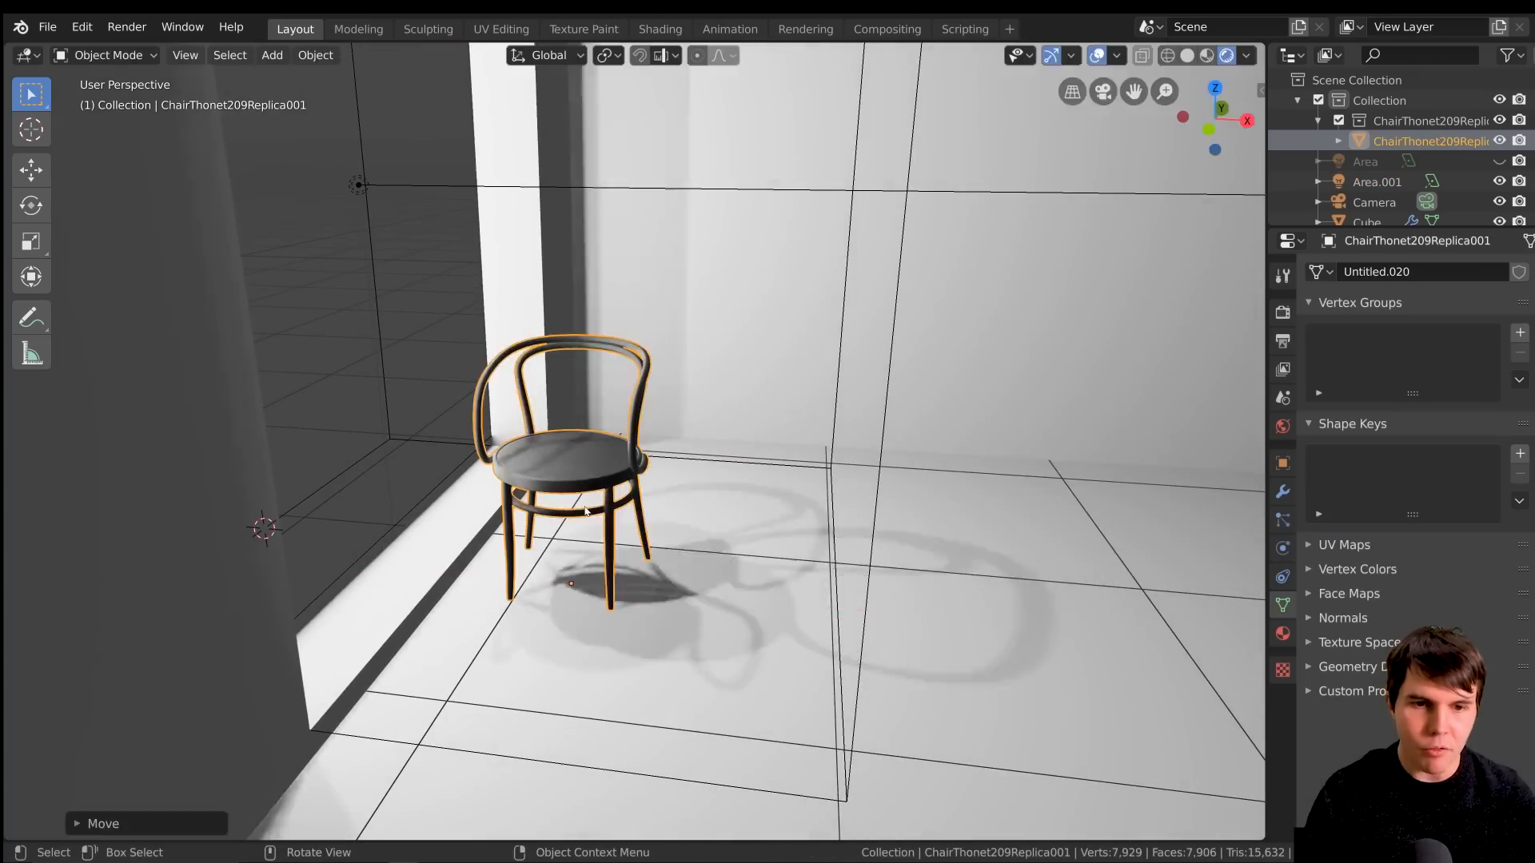
Duplicate the chair and place the copy about 0.65 m further into the room along the X axis
key(shift+d)
key(x)
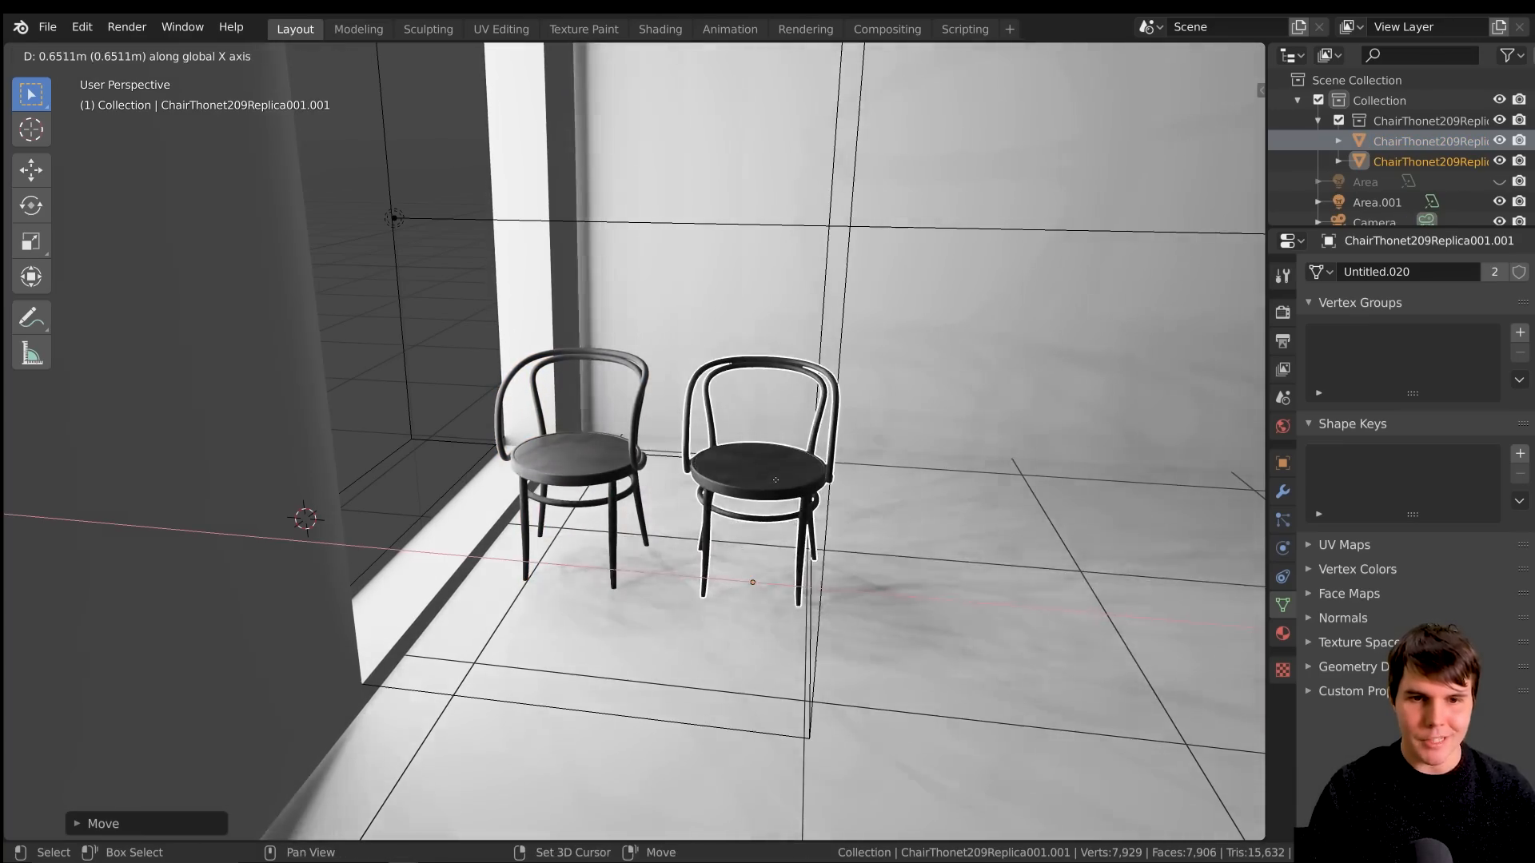
click(723, 478)
scroll(723, 478, up, 2)
middle_drag(677, 436, 289, 395)
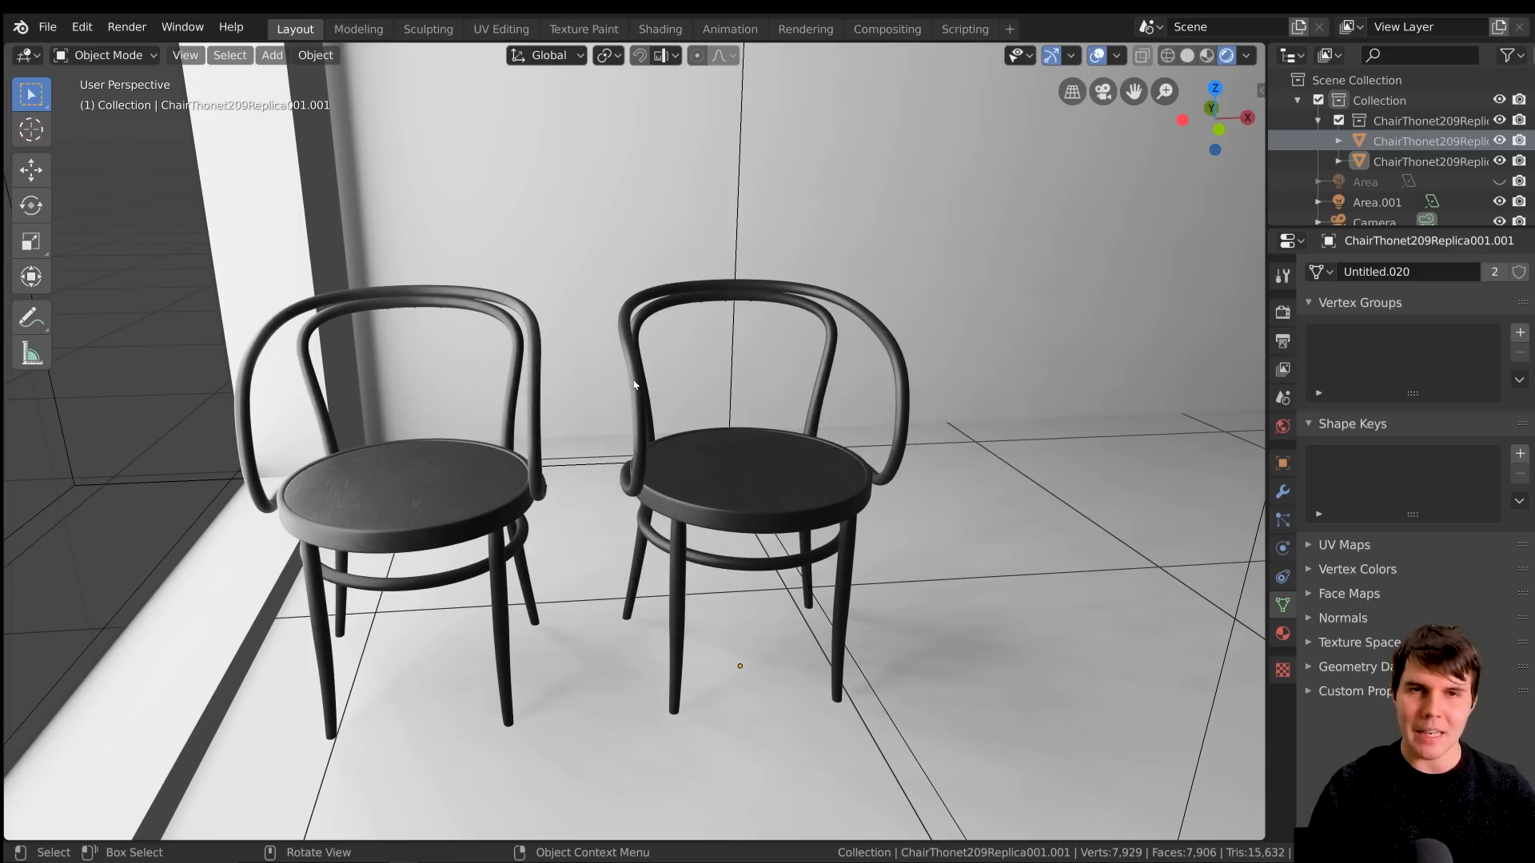
Compare the light and shadows on the two chairs and the floor around them
scroll(634, 385, down, 4)
click(247, 195)
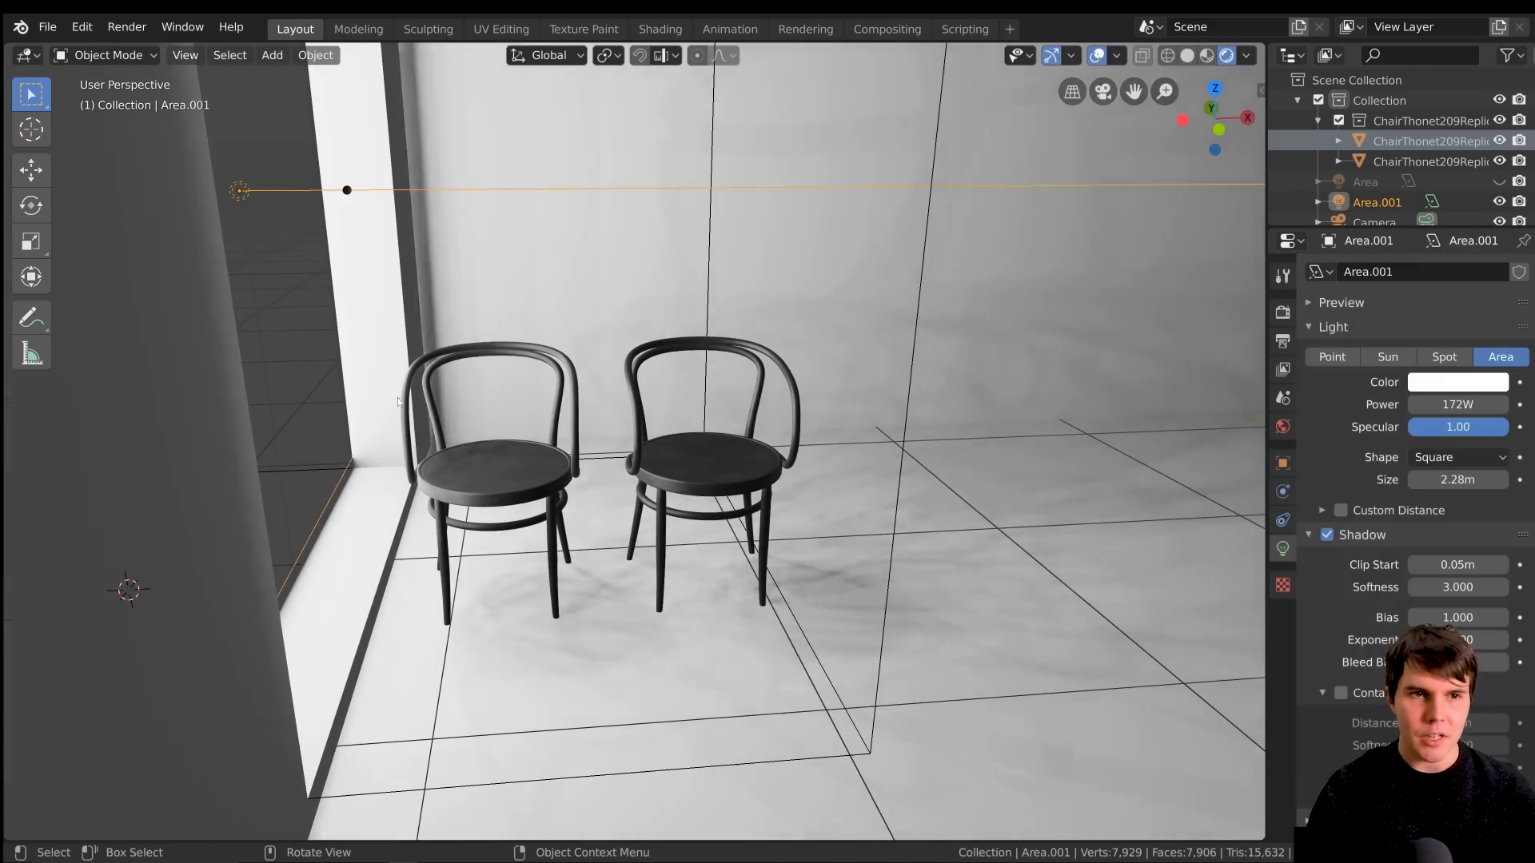
click(409, 416)
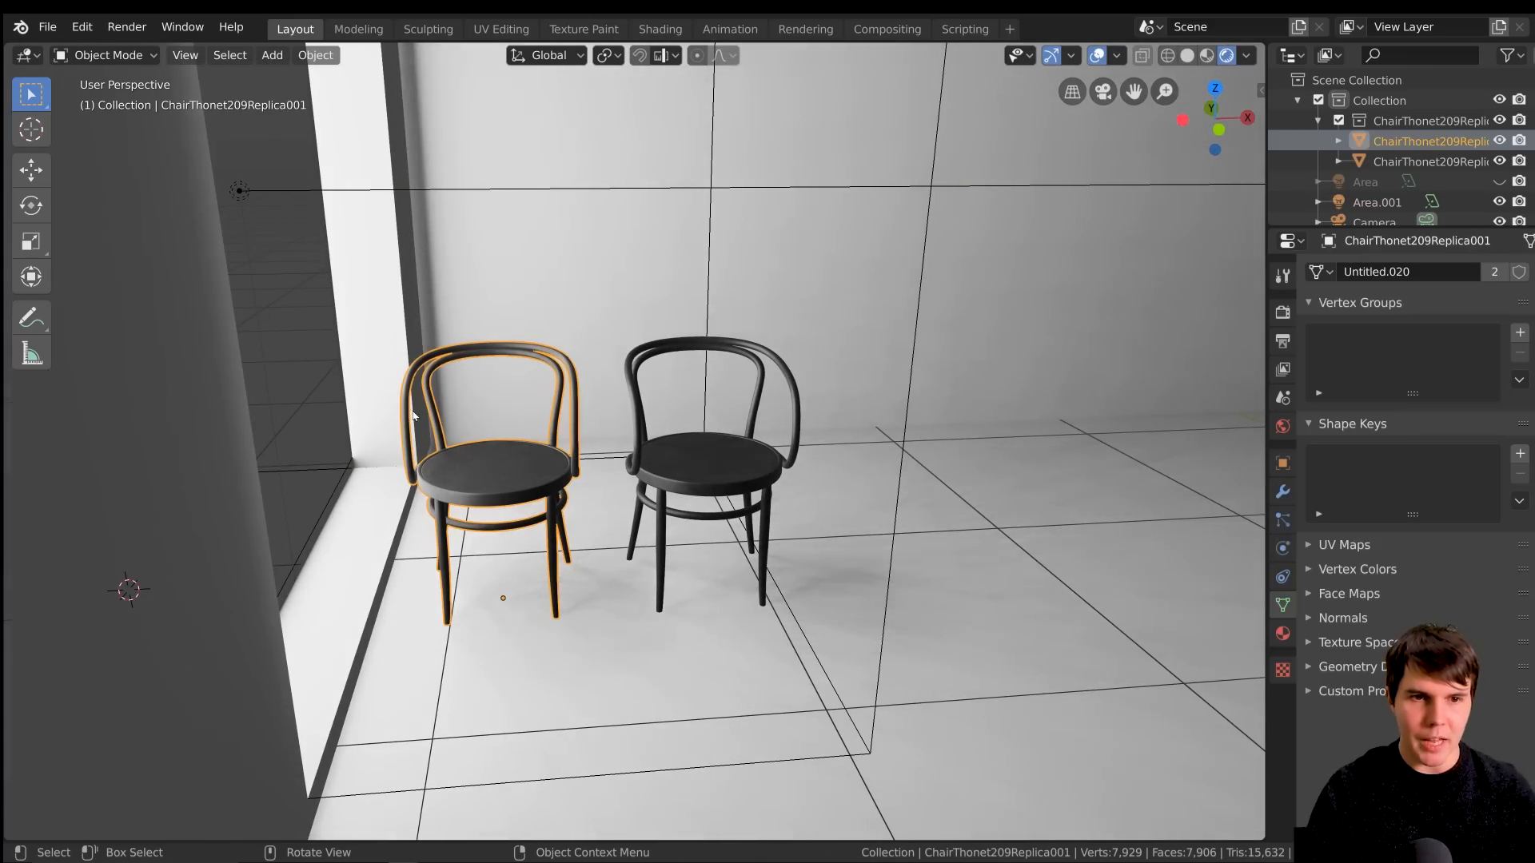
click(626, 385)
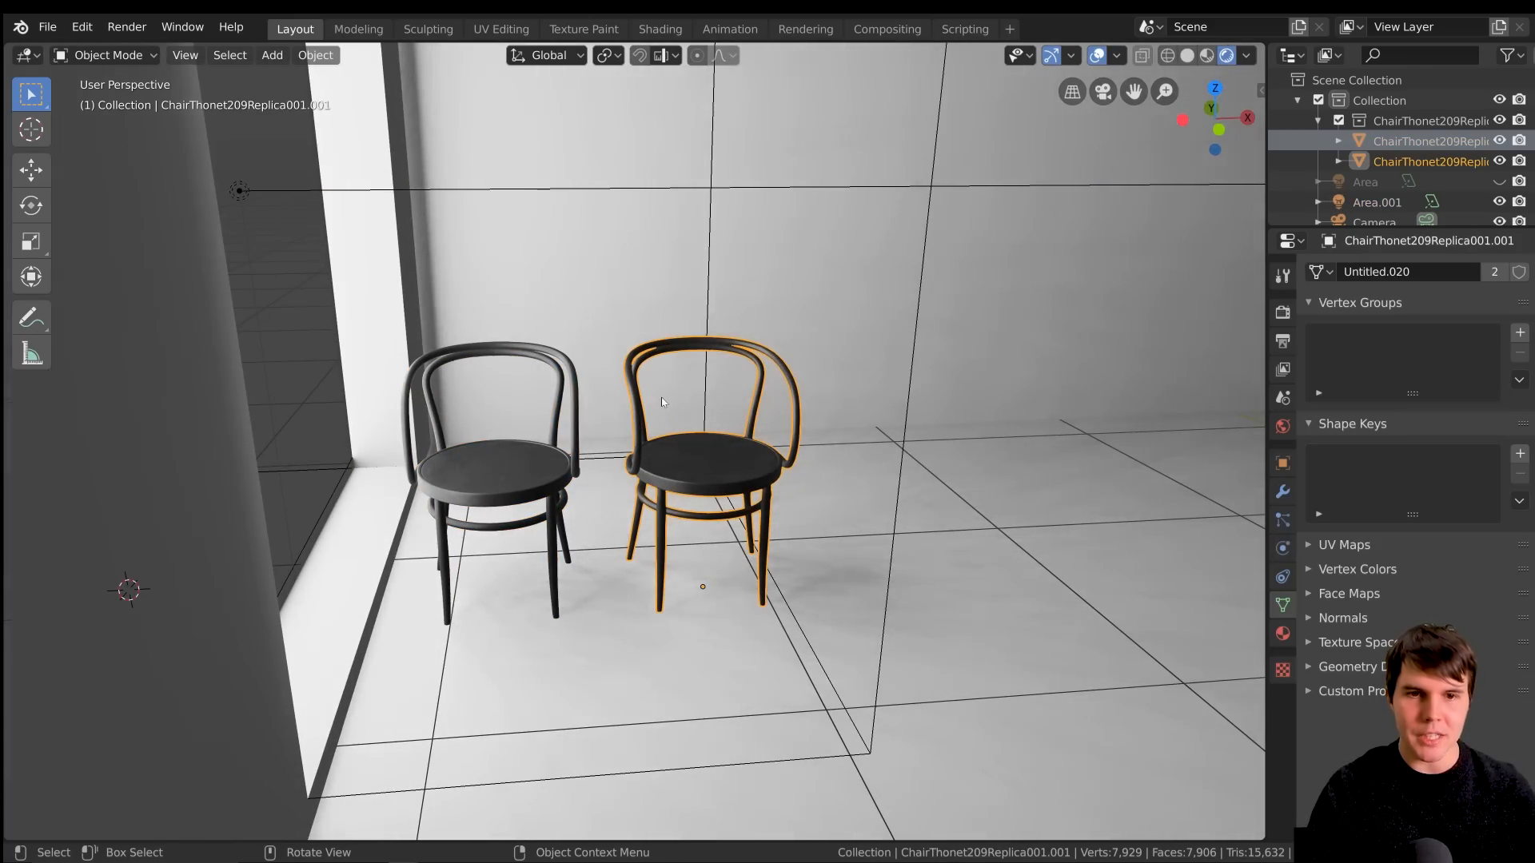
scroll(635, 419, up, 2)
key(alt+a)
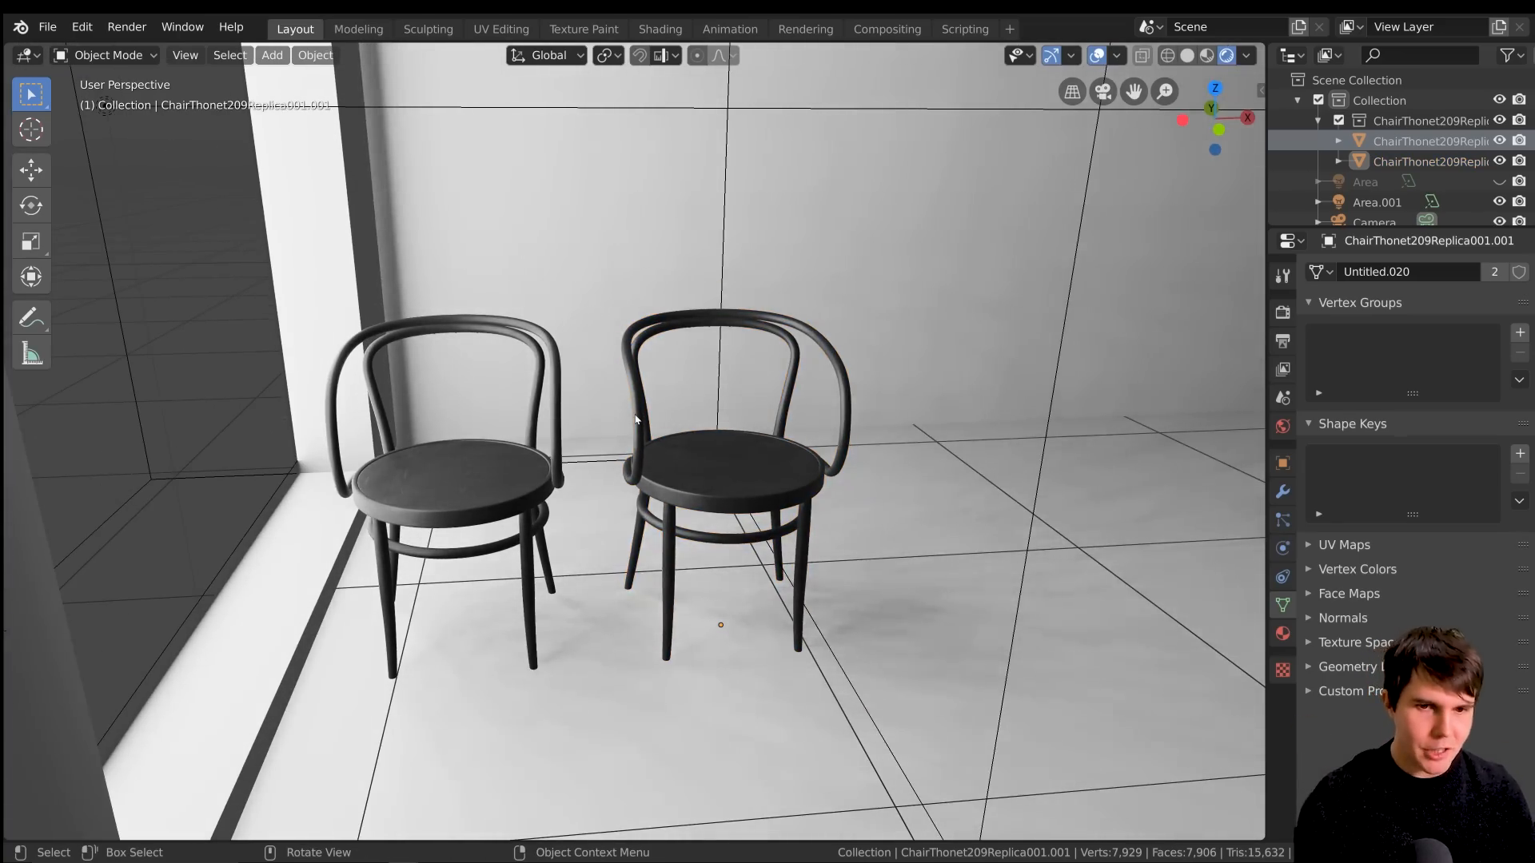
scroll(636, 419, down, 2)
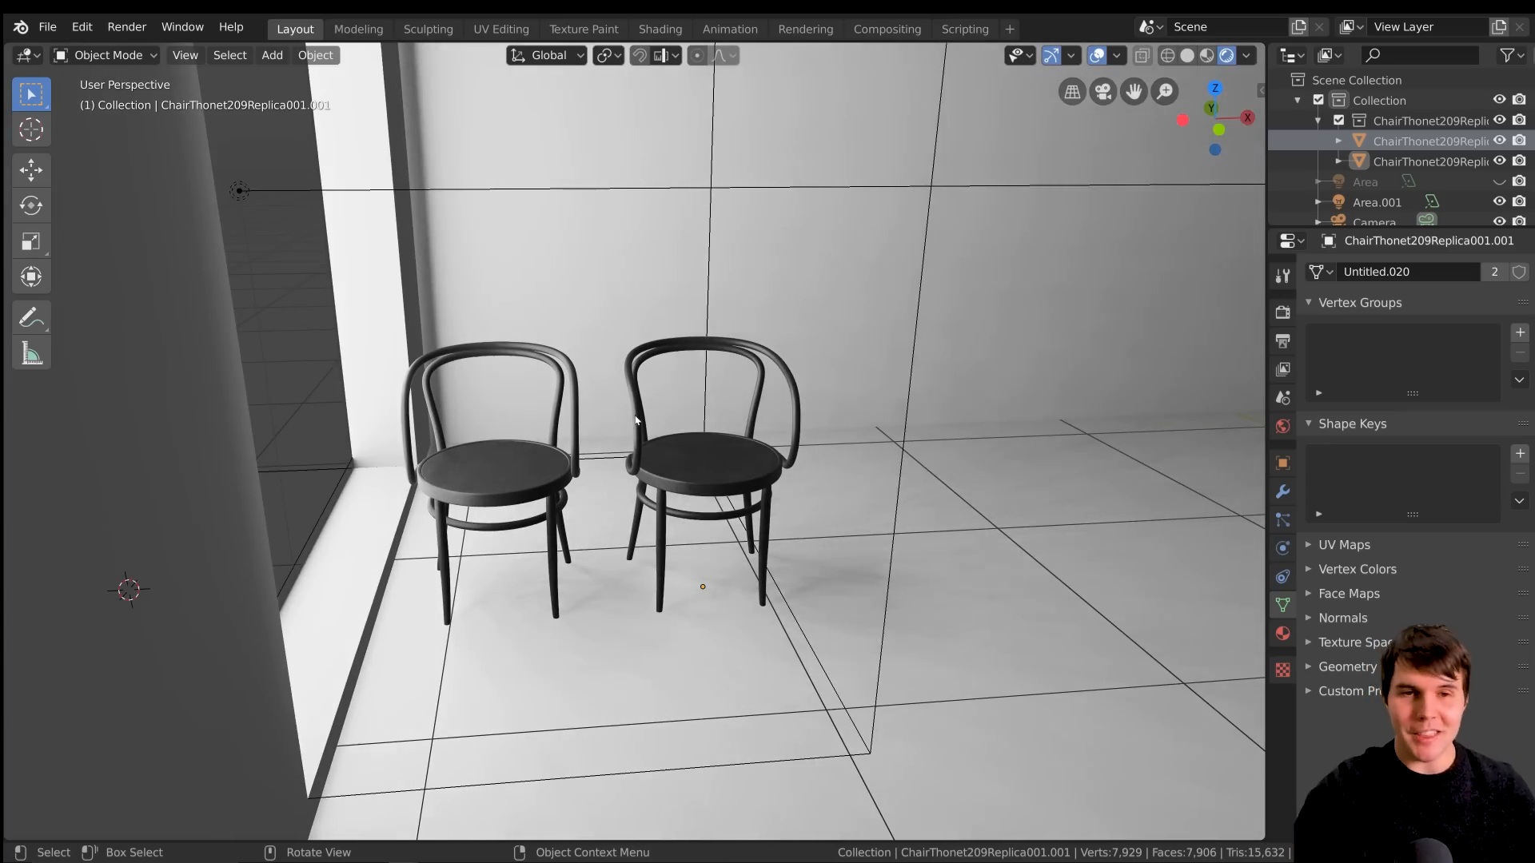
scroll(636, 419, up, 3)
scroll(632, 422, down, 4)
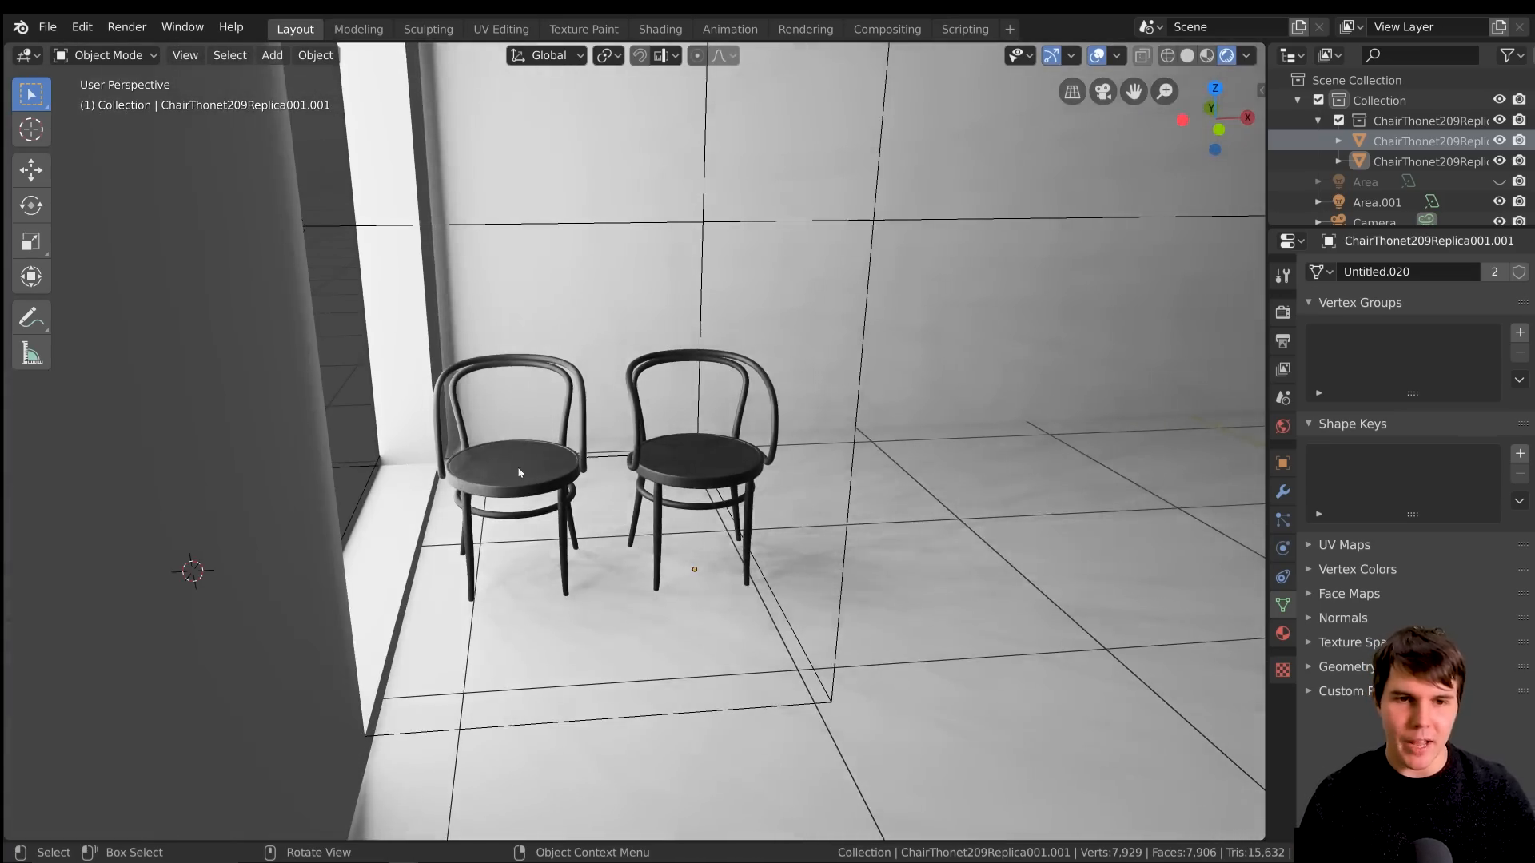
scroll(497, 473, up, 2)
scroll(613, 473, down, 4)
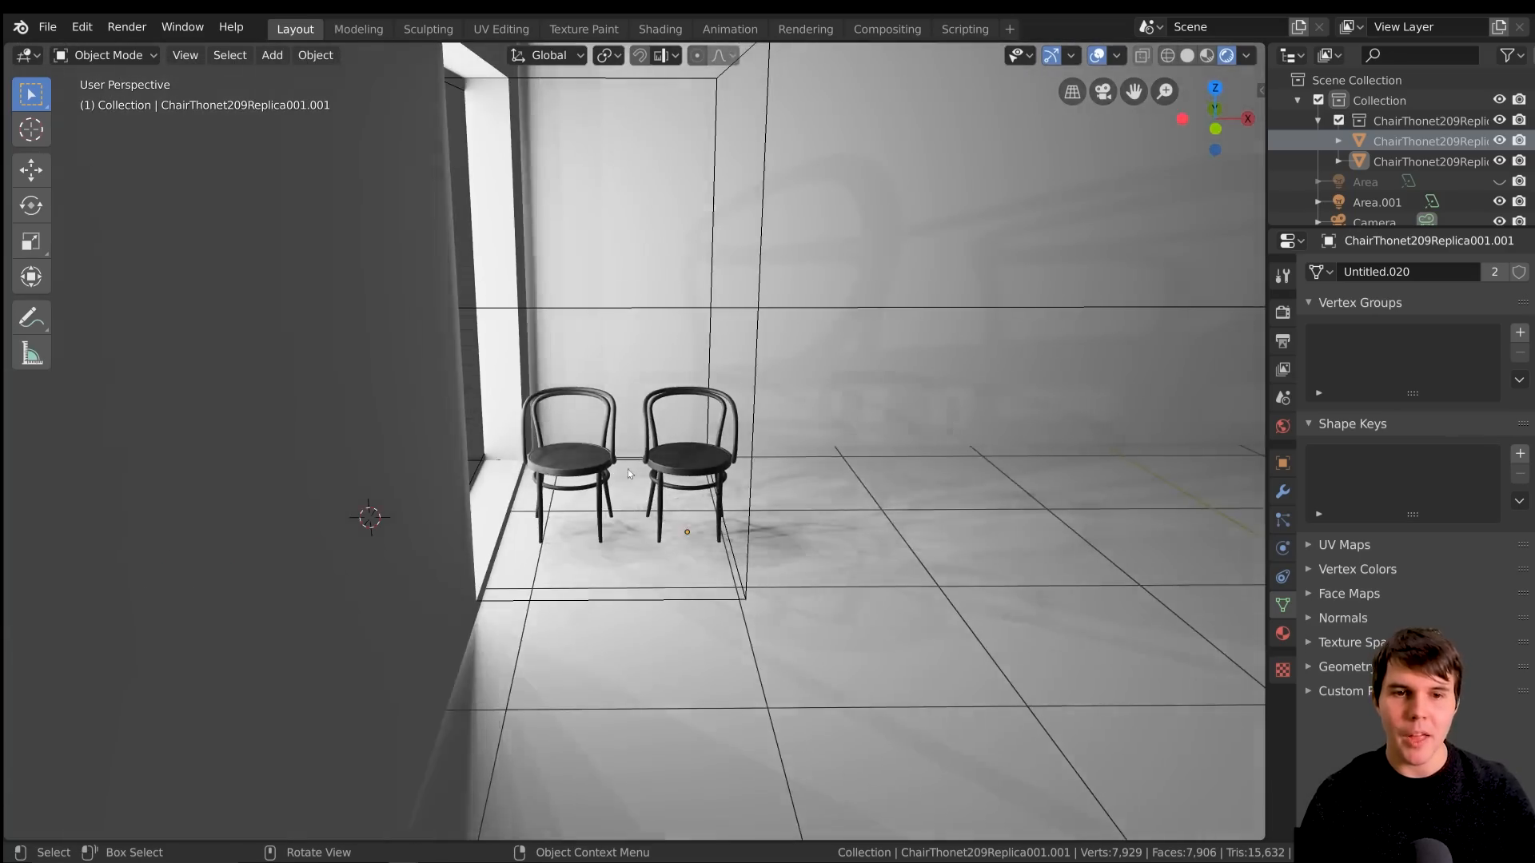
middle_drag(628, 473, 638, 324)
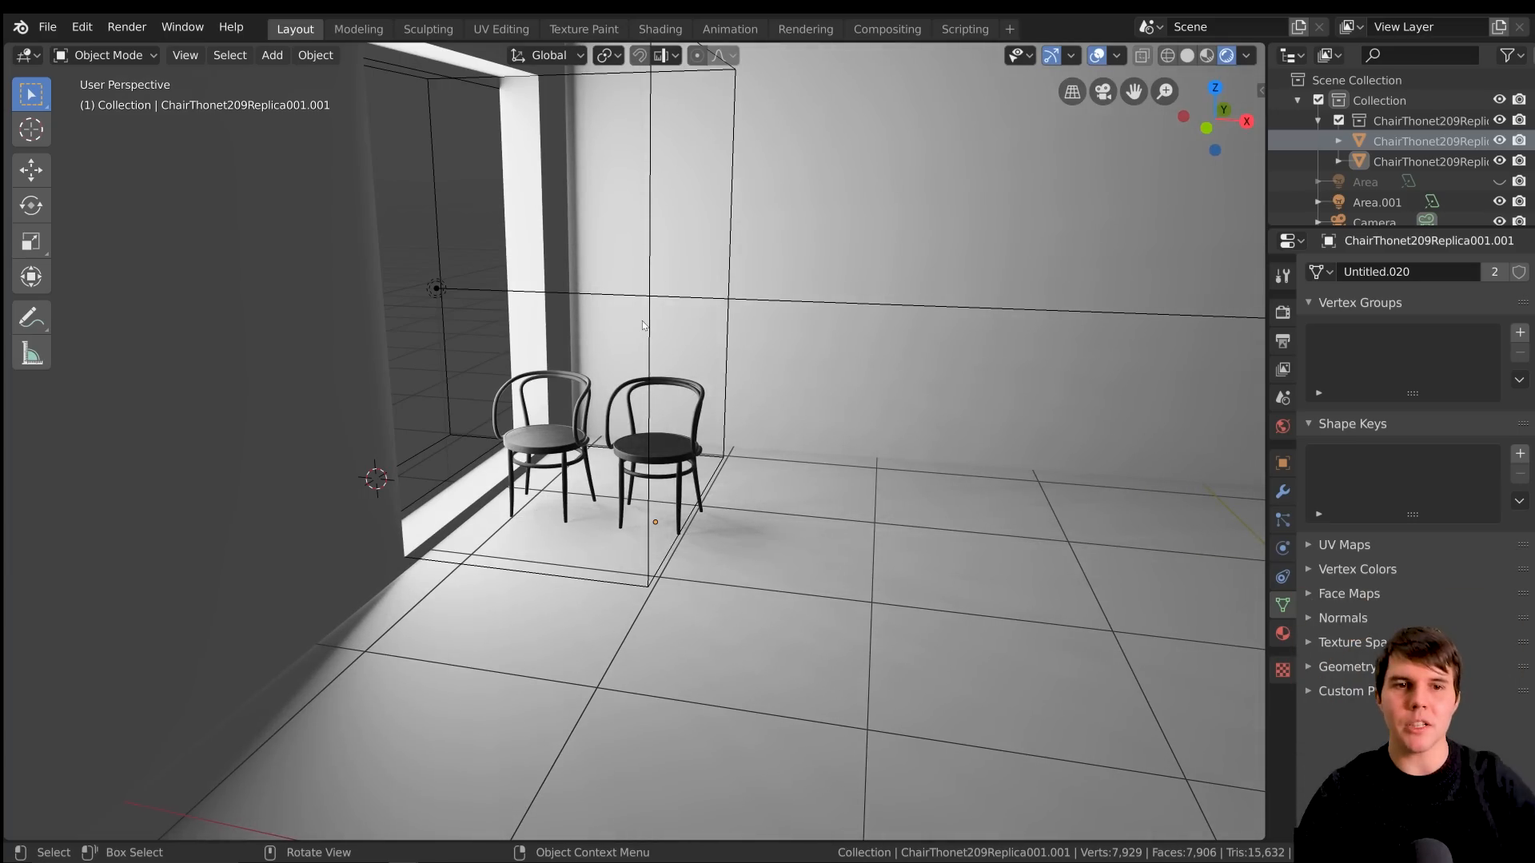
Move the window area light far outside the room along the X axis
click(773, 304)
click(774, 302)
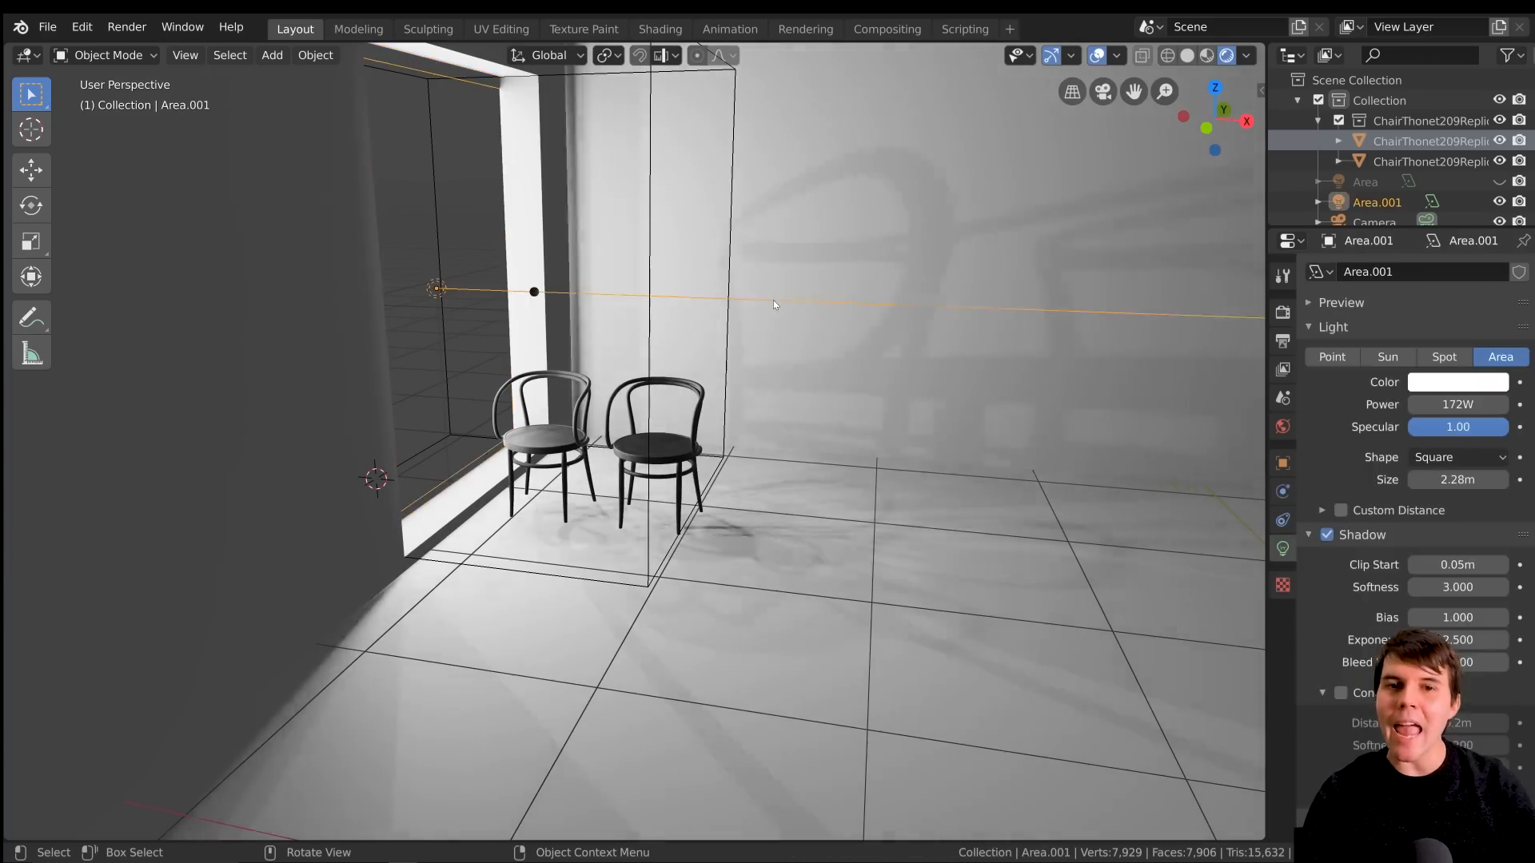
key(KP_Decimal)
scroll(931, 348, up, 4)
key(g)
key(x)
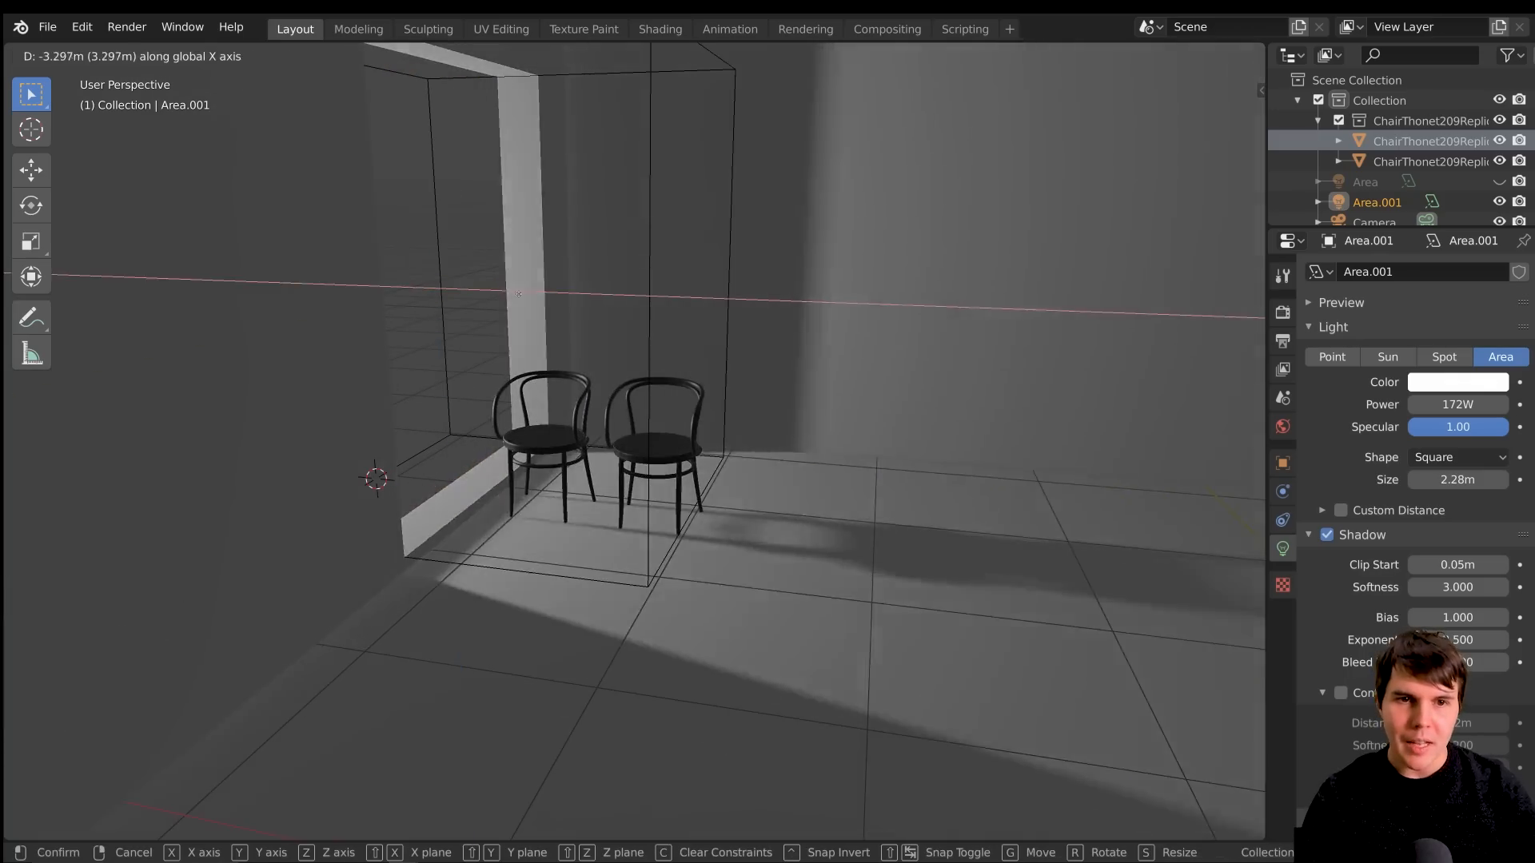
click(536, 312)
scroll(535, 312, down, 6)
key(g)
key(x)
click(429, 425)
Raise the area light along Z and rotate it about Y so it aims down at the window
scroll(464, 434, down, 2)
key(g)
key(z)
click(709, 172)
key(r)
key(y)
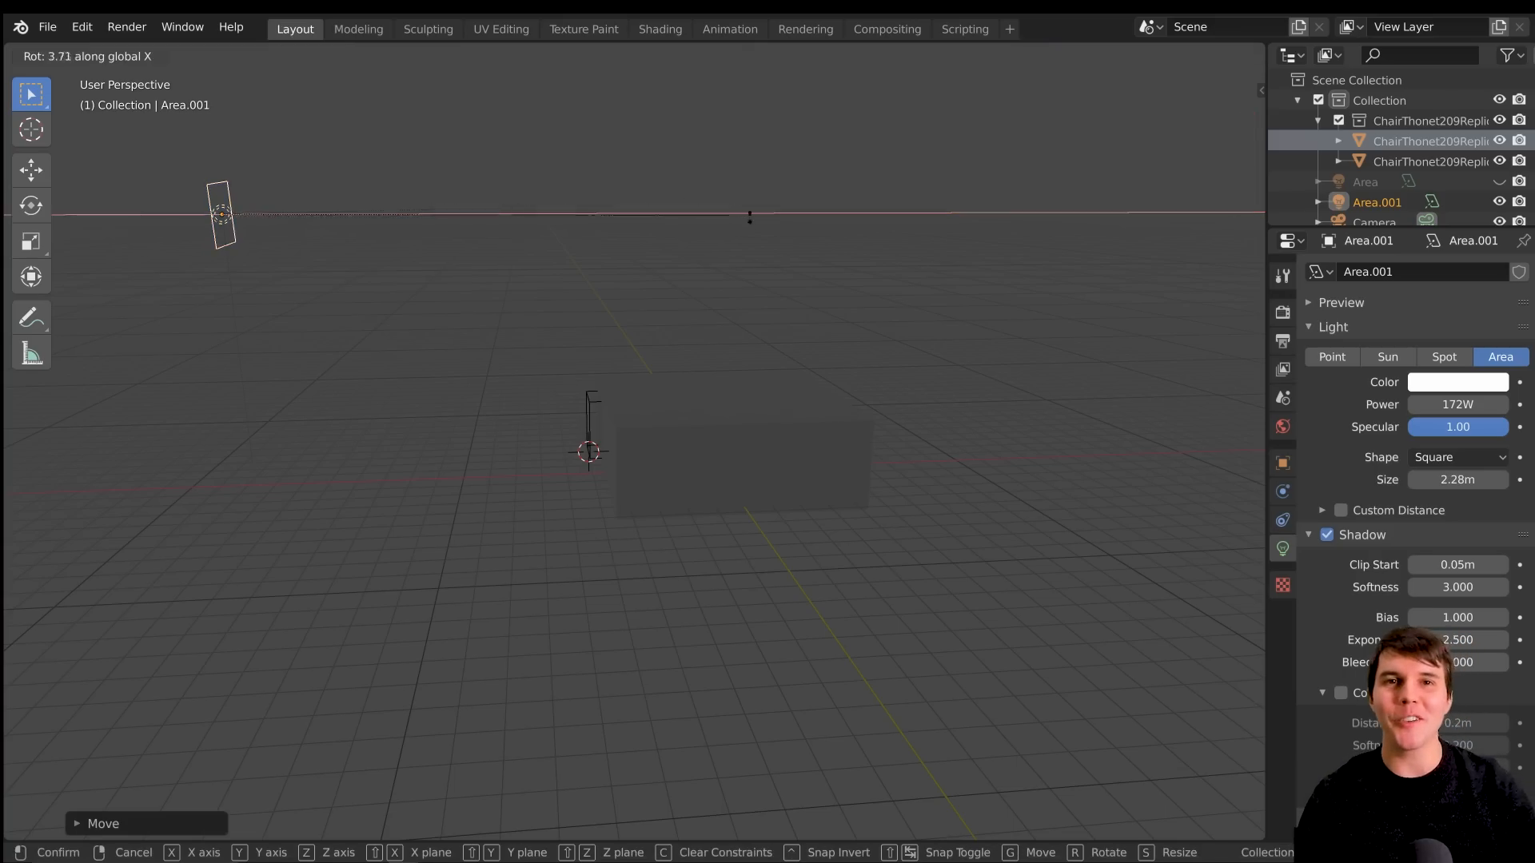
click(803, 504)
Set the distant area light's power to 80000 W
middle_drag(699, 436, 602, 414)
scroll(688, 429, up, 8)
scroll(687, 428, down, 8)
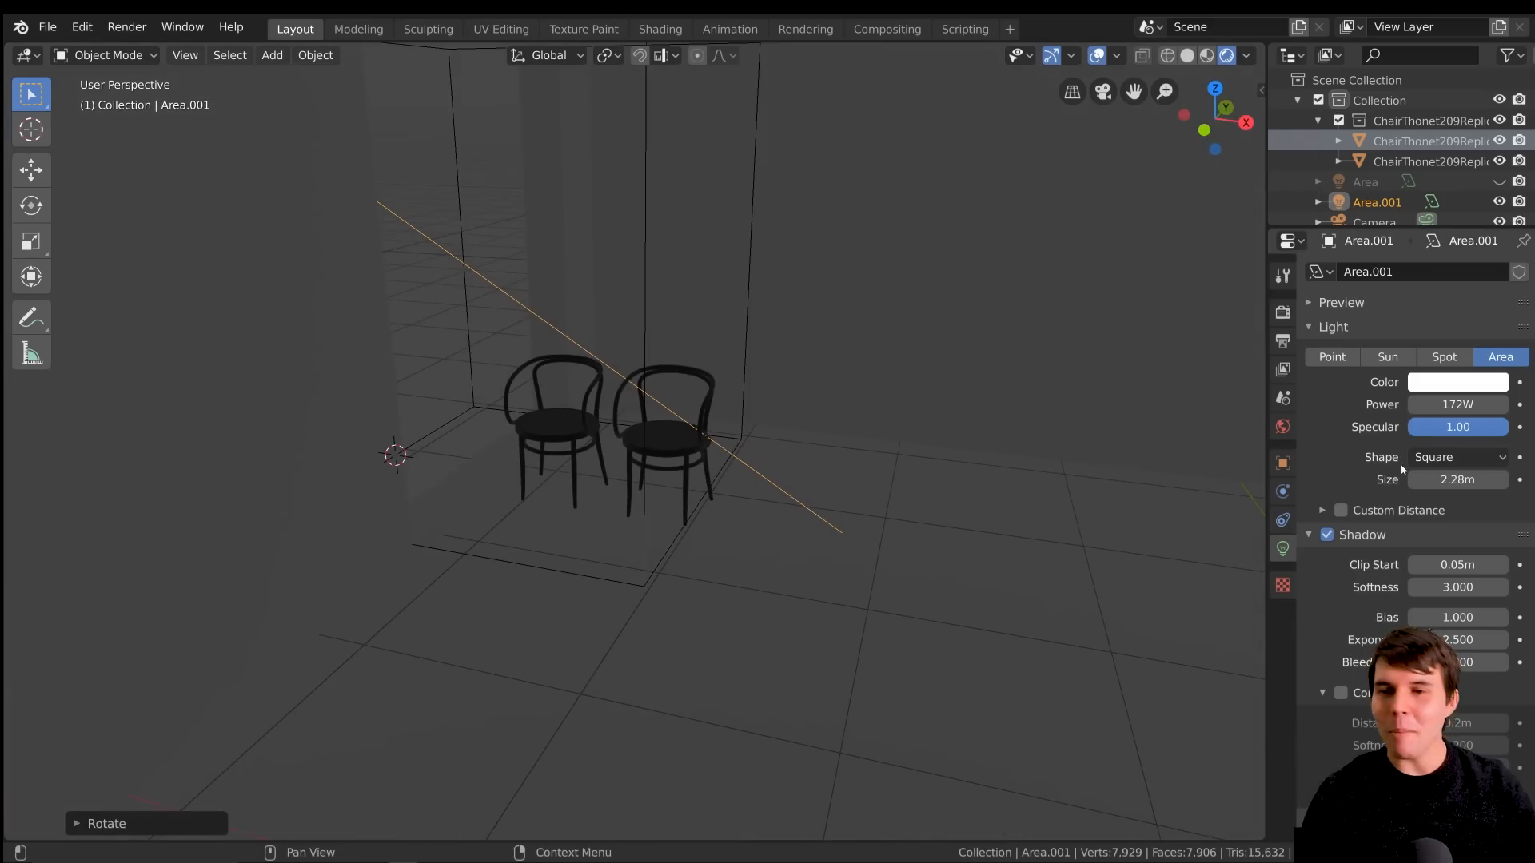
click(1480, 406)
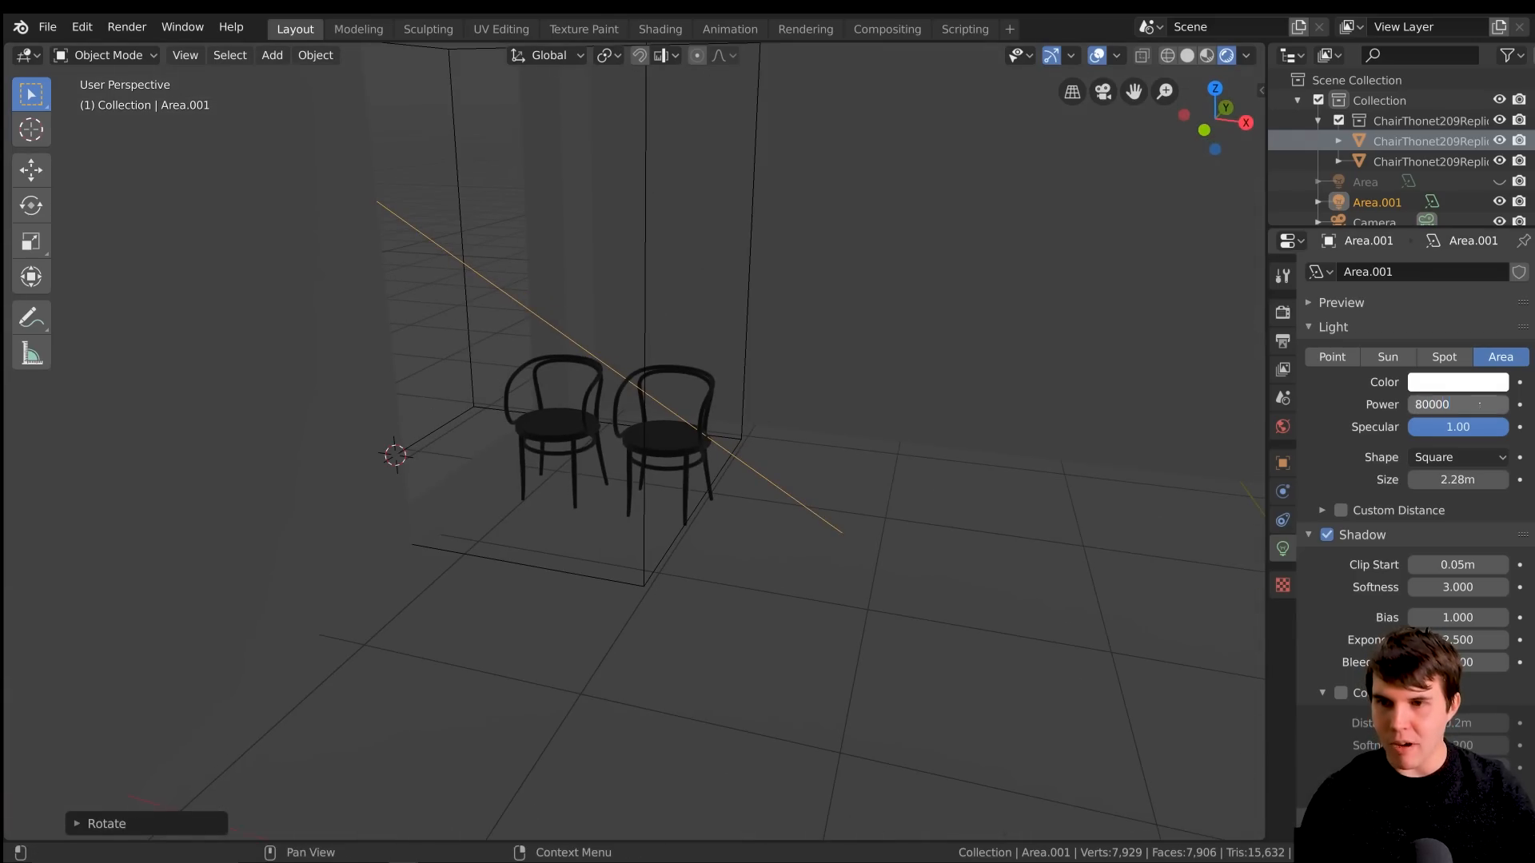
key(Return)
scroll(814, 493, up, 4)
scroll(814, 493, down, 3)
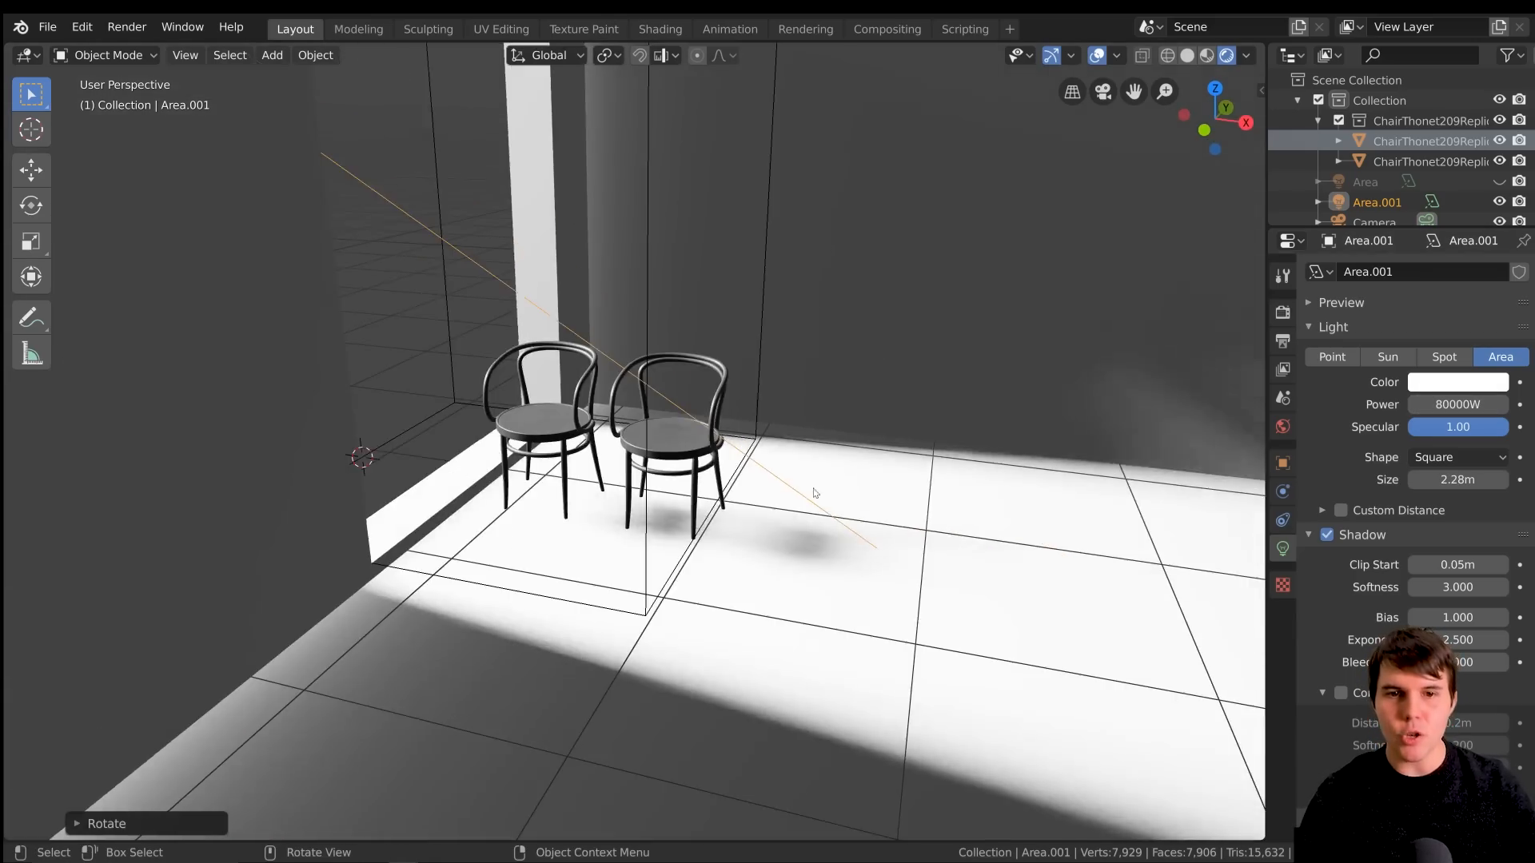
Examine the angled light beam from outside the room and its shadows around the window and chairs
scroll(814, 493, down, 10)
middle_drag(637, 500, 703, 481)
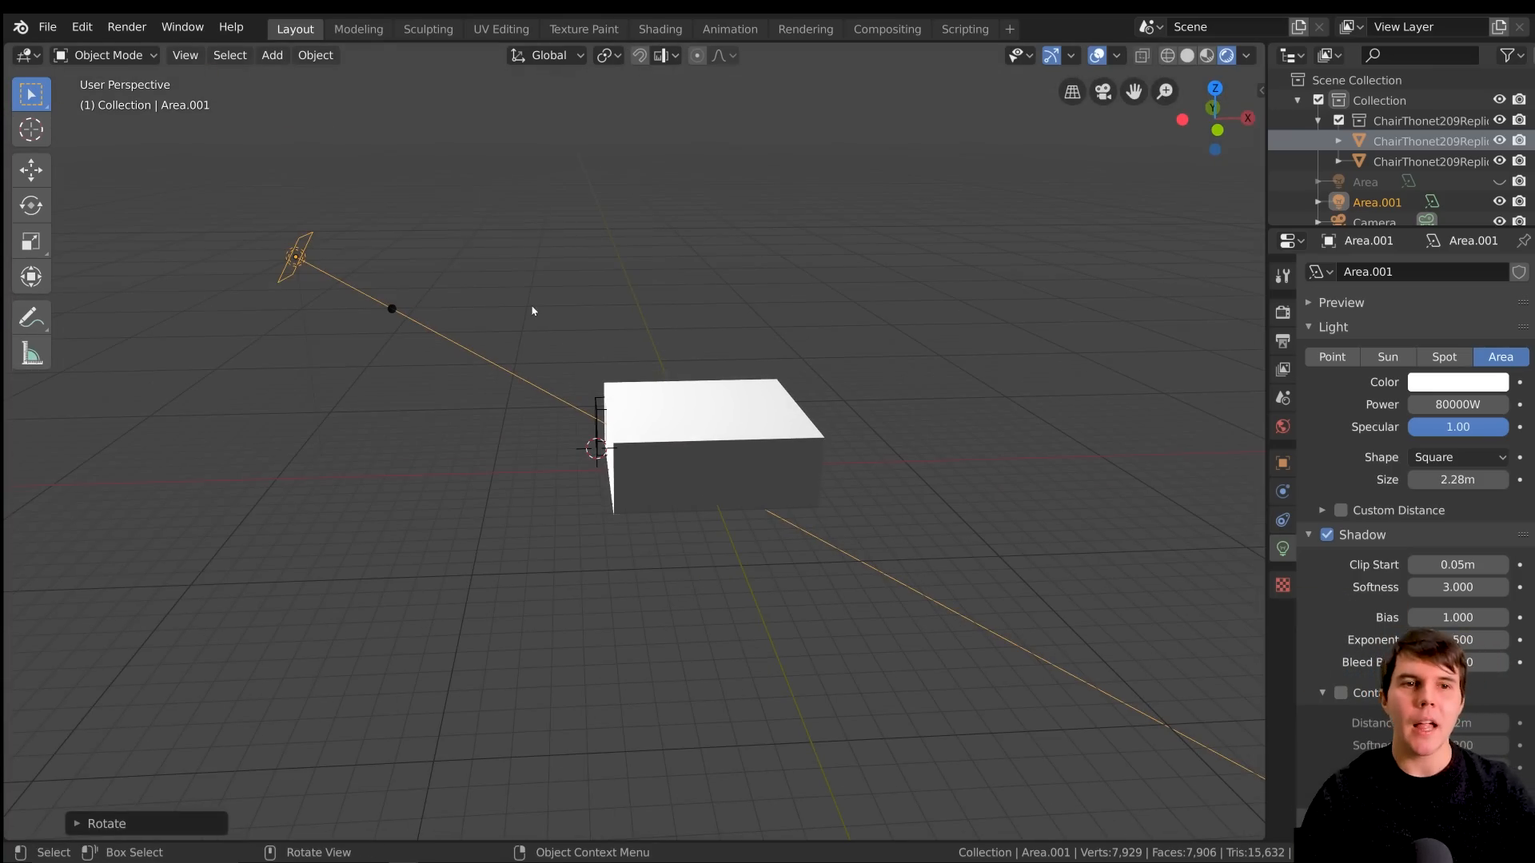
scroll(531, 312, up, 10)
scroll(617, 449, down, 2)
middle_drag(617, 449, 700, 484)
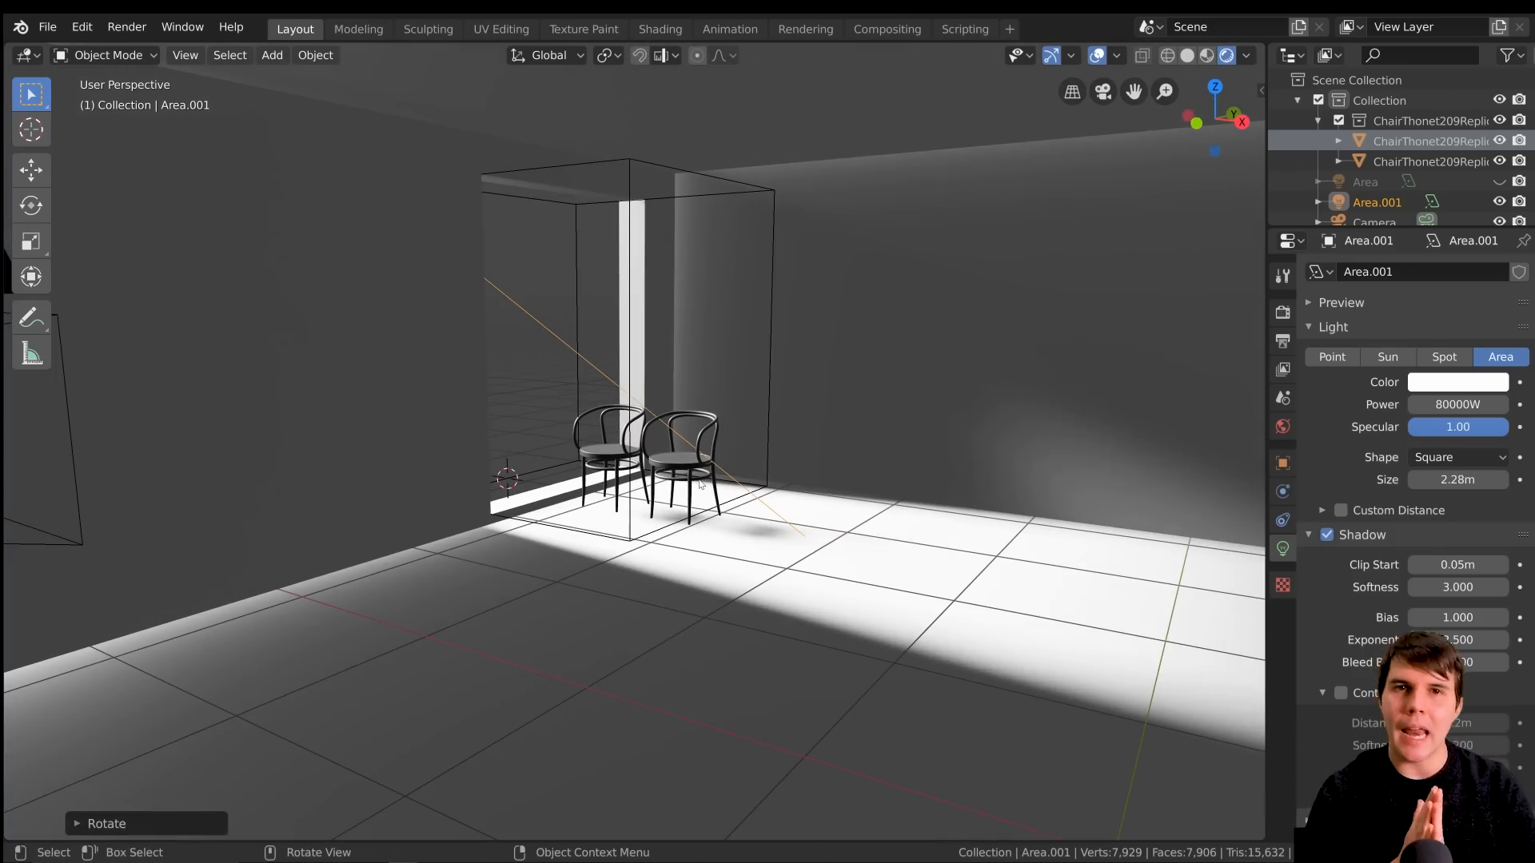
scroll(700, 485, up, 3)
scroll(700, 485, down, 3)
shift+middle_drag(700, 485, 602, 426)
scroll(602, 426, up, 2)
middle_drag(772, 416, 668, 346)
middle_drag(669, 189, 704, 414)
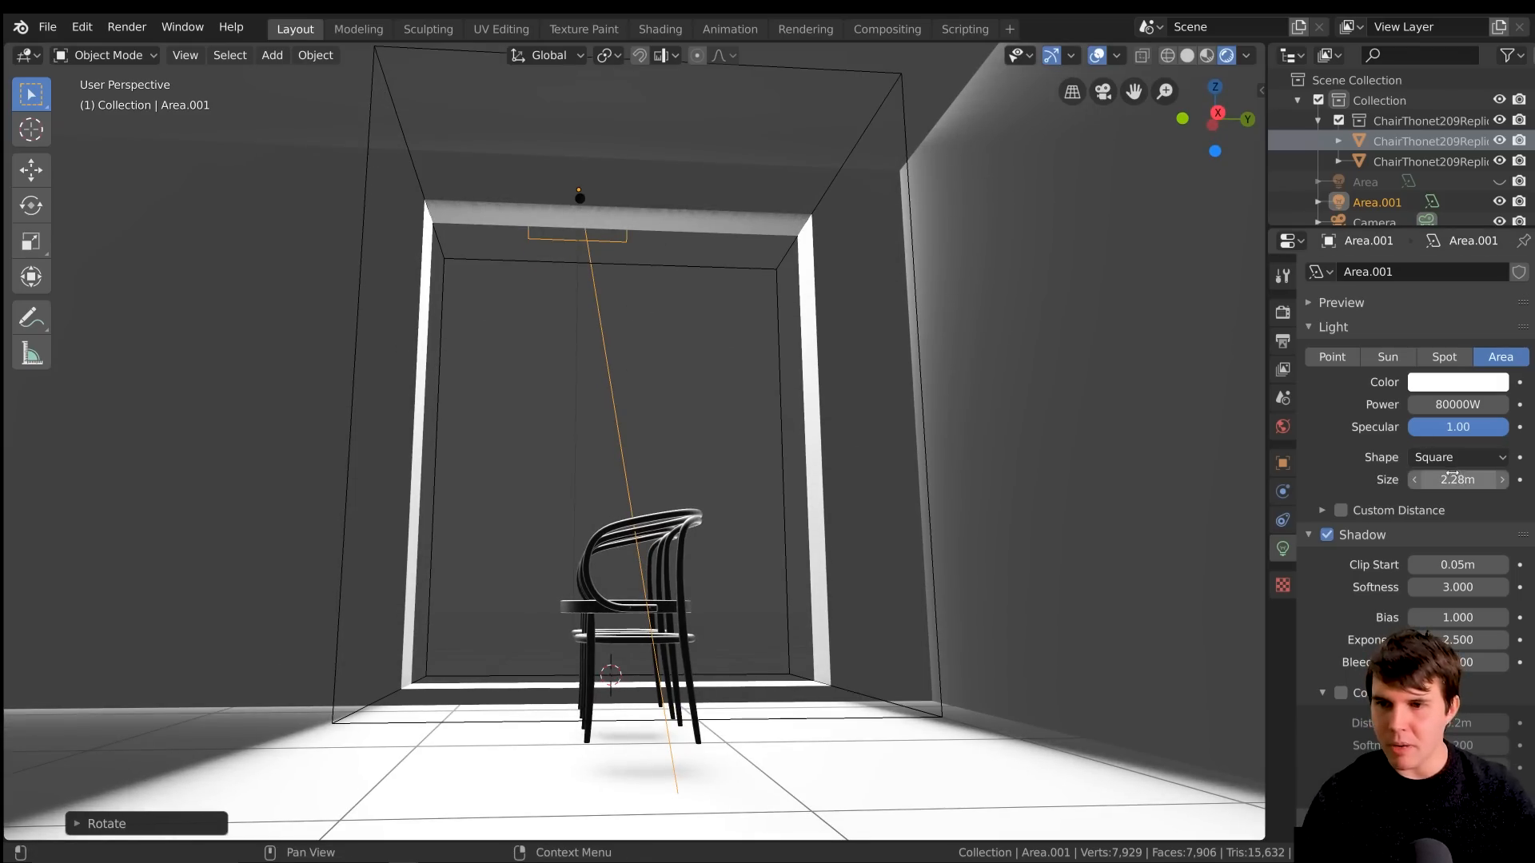
Set the area light's size to 19.9 m and check the light around the window and chairs
drag(1458, 480, 1519, 479)
middle_drag(668, 428, 703, 404)
drag(1457, 479, 1491, 480)
middle_drag(871, 400, 516, 357)
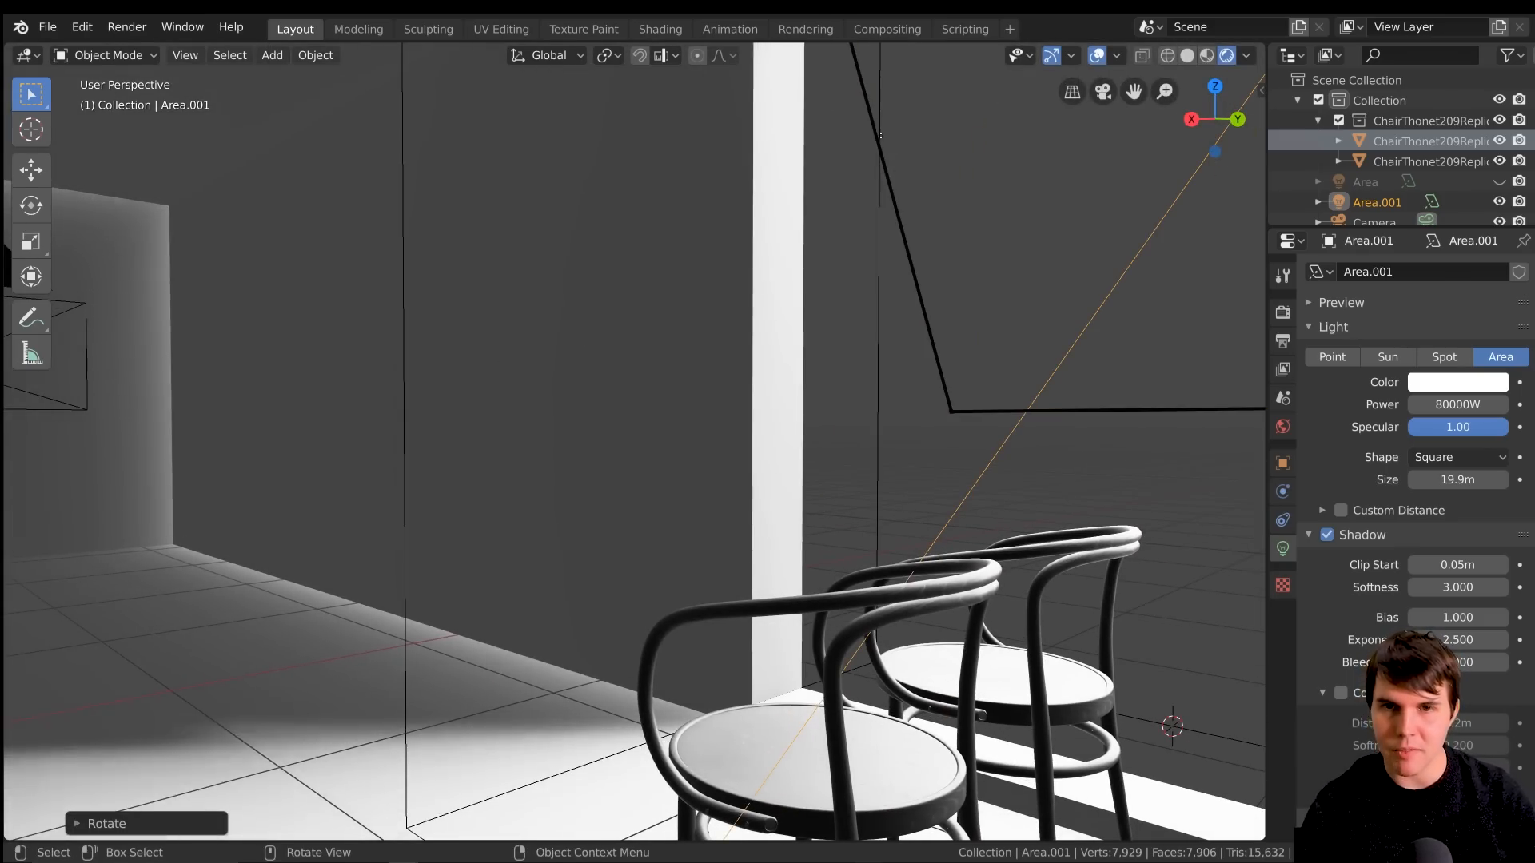
middle_drag(877, 195, 1068, 195)
mouse_move(832, 290)
middle_down()
mouse_move(620, 346)
mouse_move(490, 352)
middle_up()
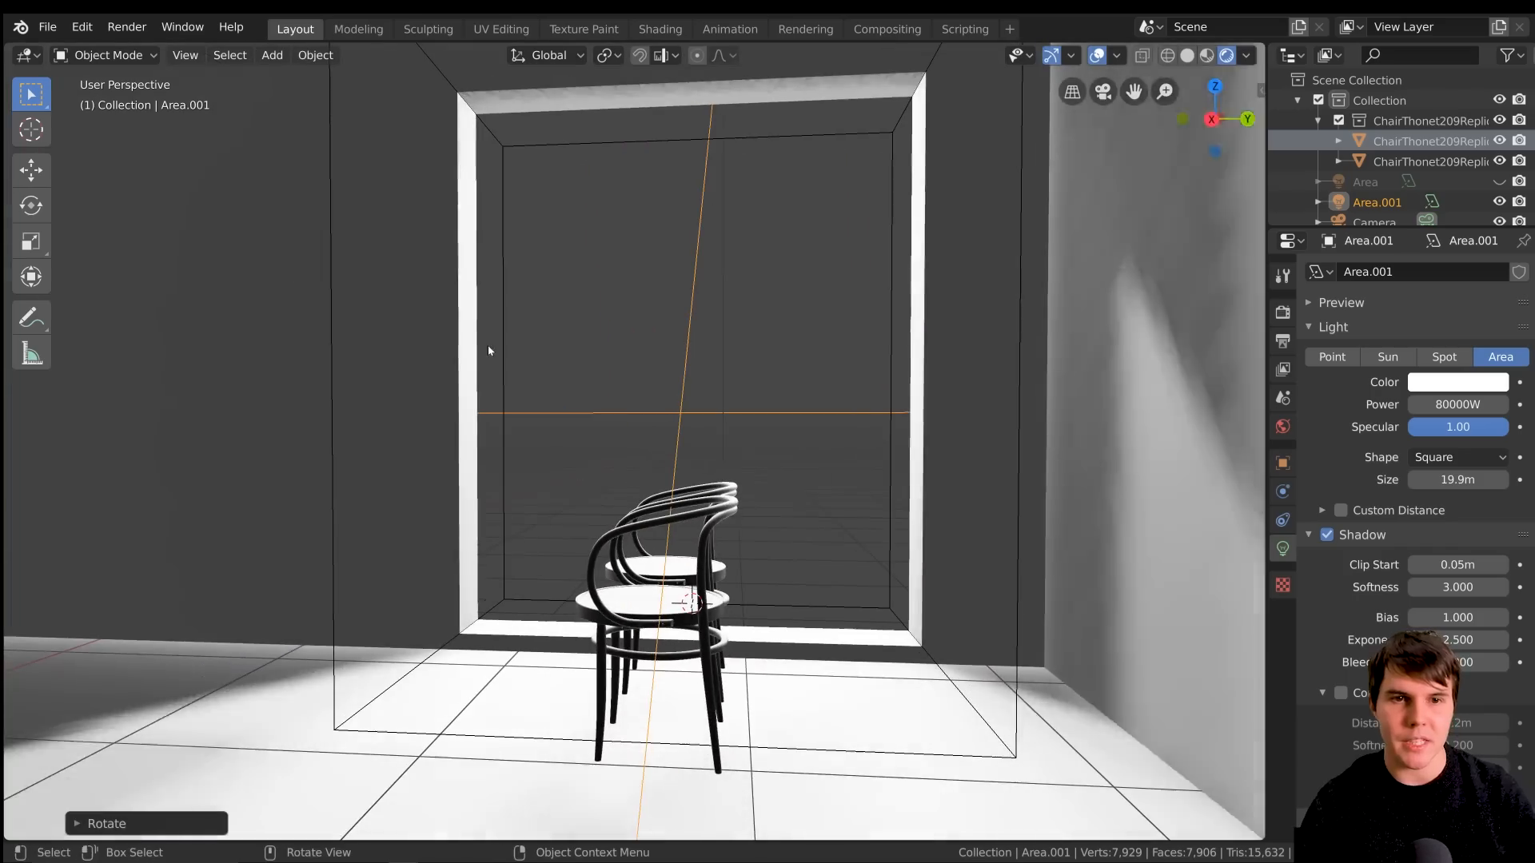
Set the area light's shadow bleed bias to 0.070
mouse_move(983, 422)
middle_down()
mouse_move(702, 328)
mouse_move(749, 340)
mouse_move(731, 328)
mouse_move(740, 352)
middle_up()
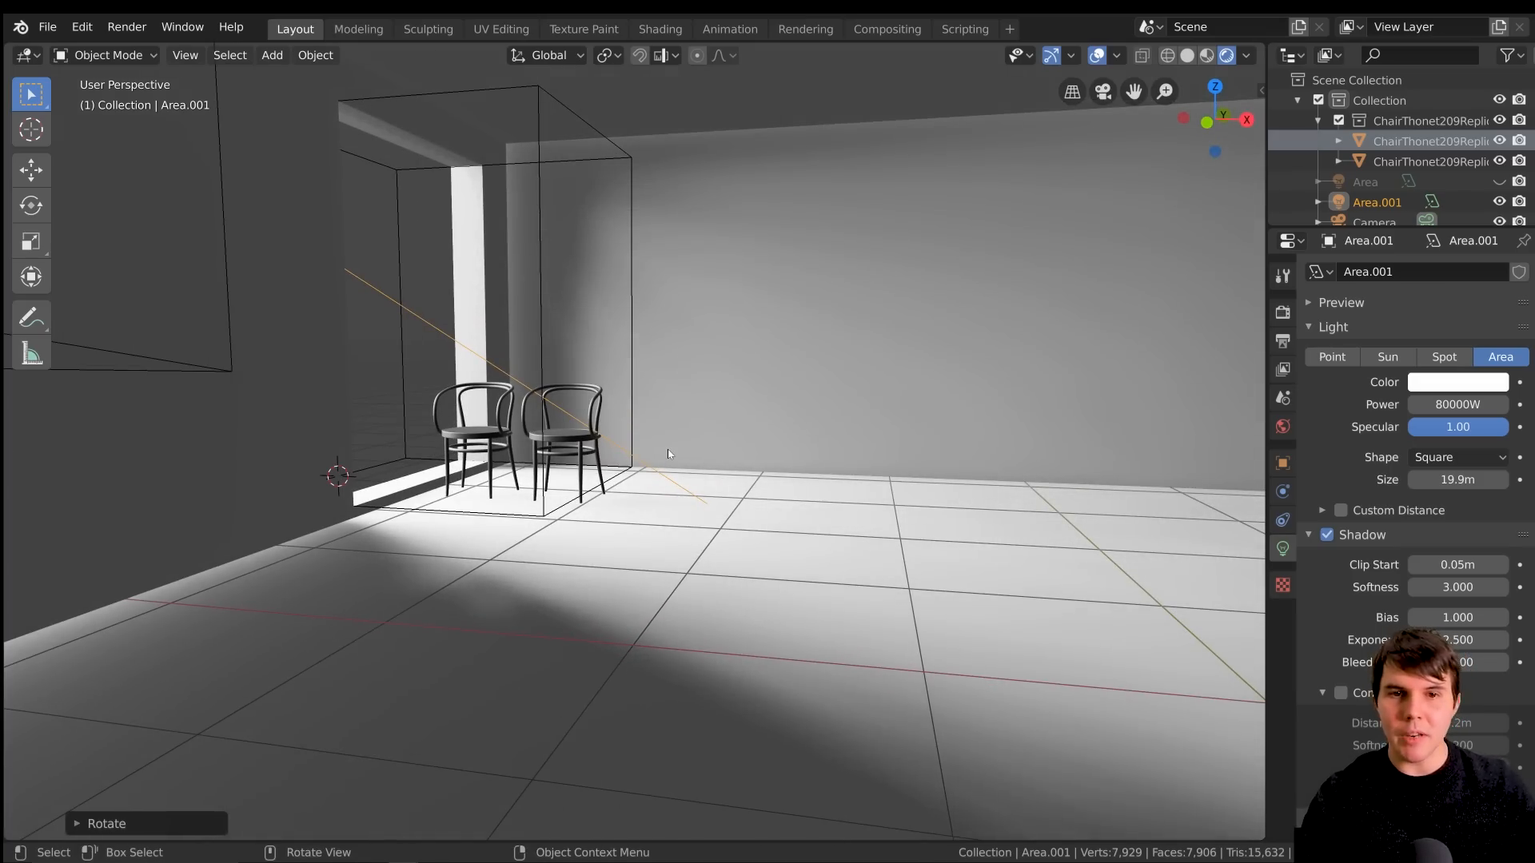
middle_drag(744, 445, 678, 496)
scroll(679, 497, up, 3)
middle_drag(552, 534, 730, 463)
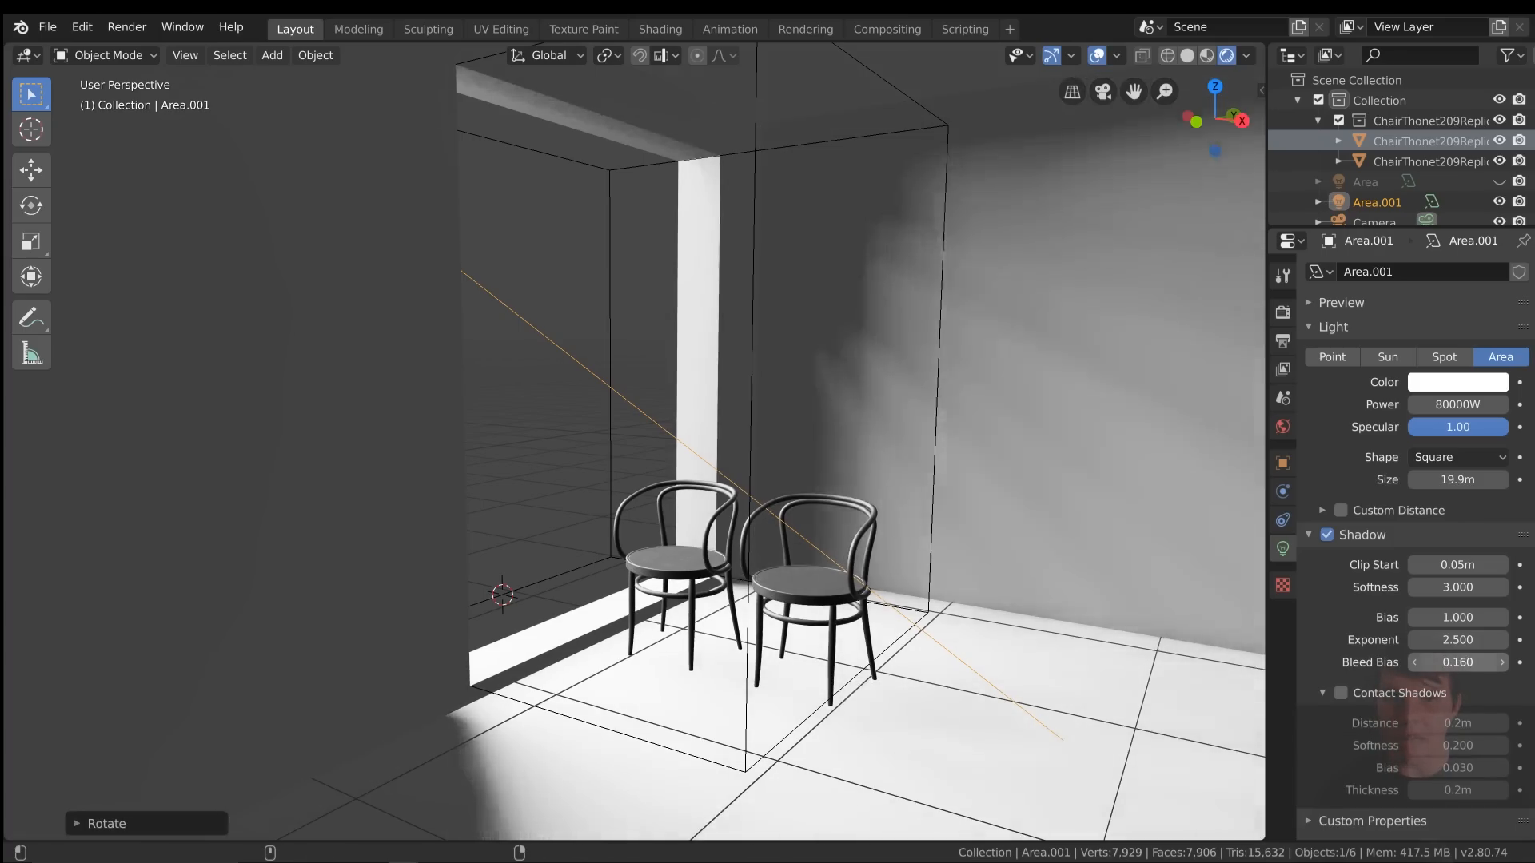
drag(1452, 662, 1488, 688)
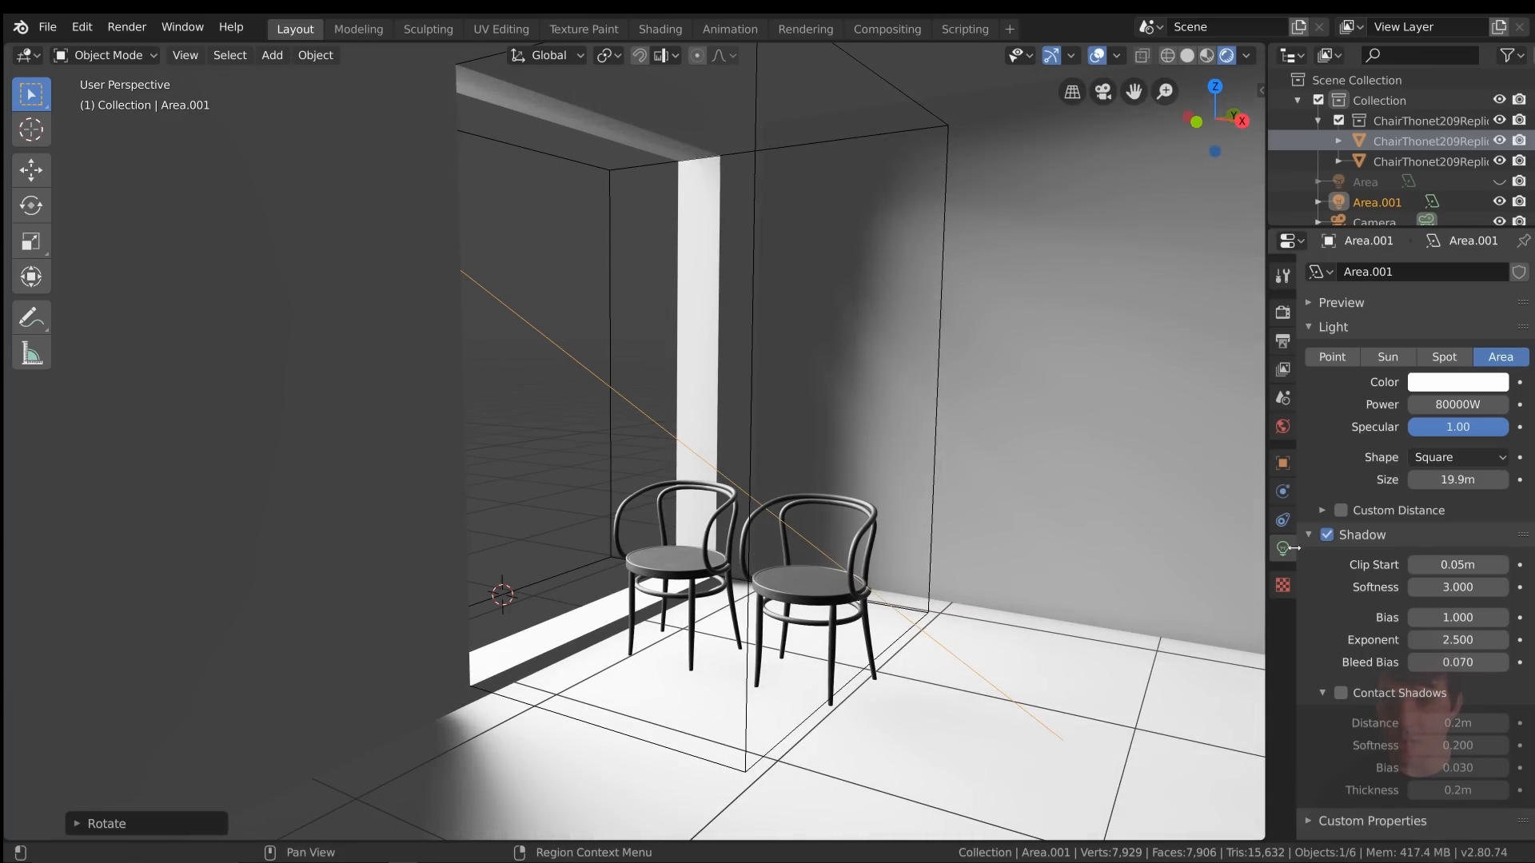
Examine the light falling on the wall, floor and chairs, leaving nothing selected
click(924, 327)
scroll(925, 480, down, 3)
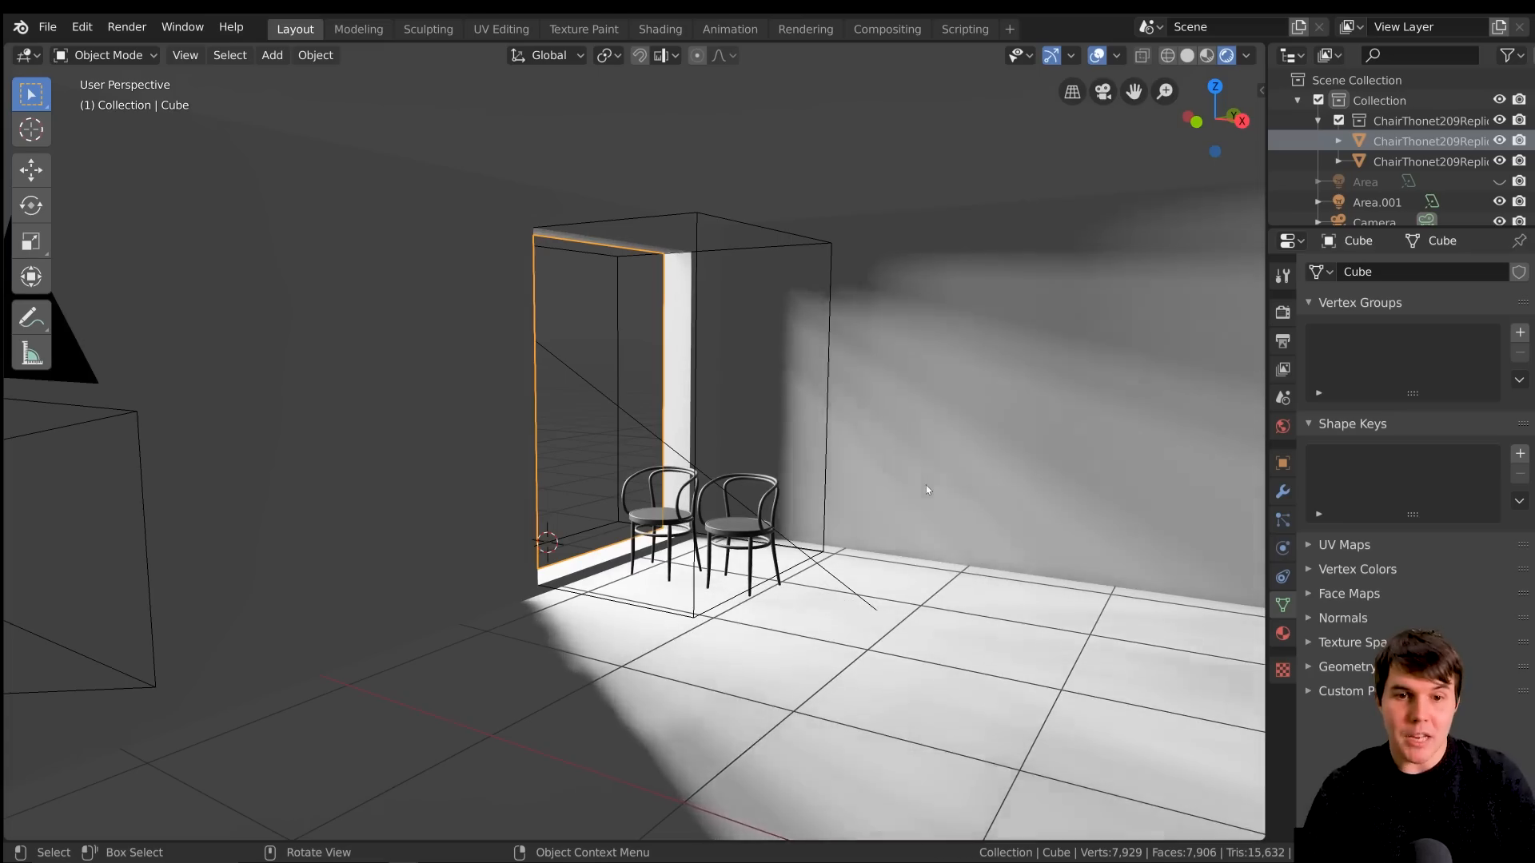
scroll(926, 484, up, 3)
mouse_move(845, 531)
shift+middle_down()
mouse_move(1030, 389)
mouse_move(1028, 410)
mouse_move(856, 434)
mouse_move(828, 468)
shift+middle_up()
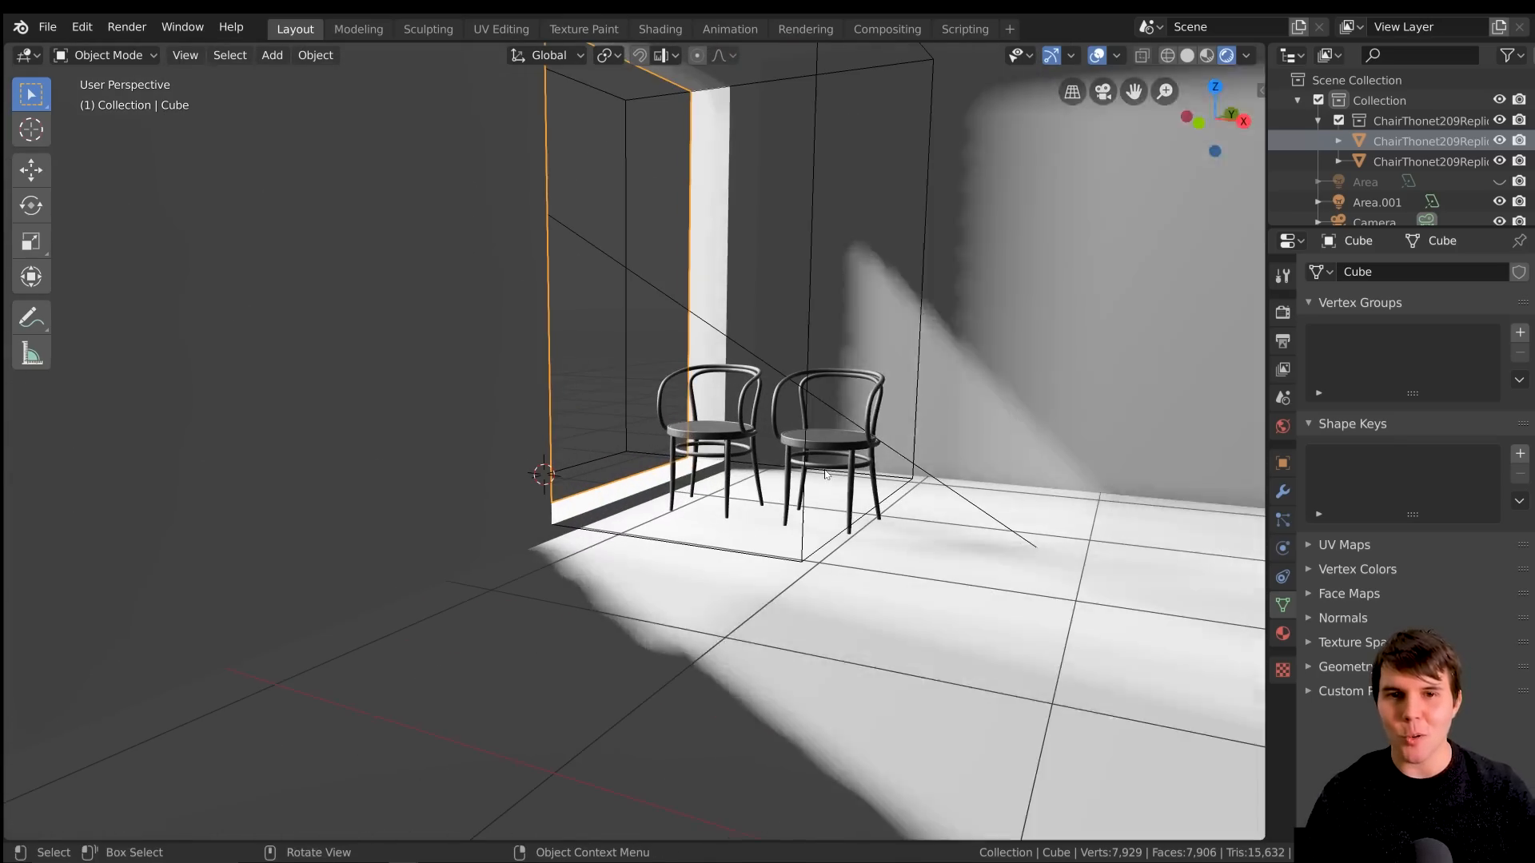
scroll(826, 472, down, 1)
shift+middle_drag(942, 435, 882, 454)
scroll(883, 454, up, 2)
scroll(883, 454, down, 2)
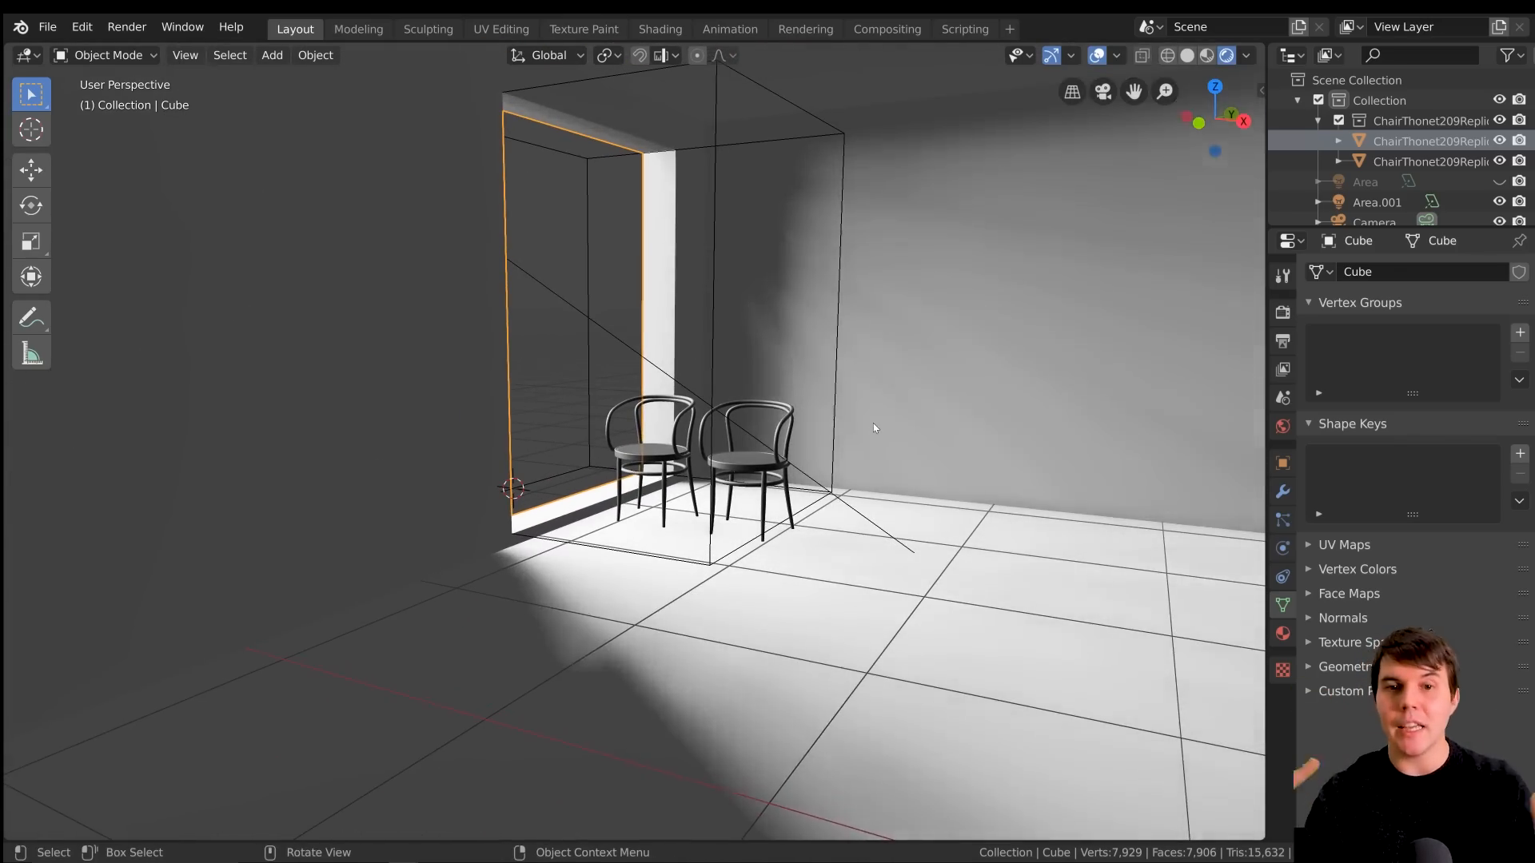
key(alt+a)
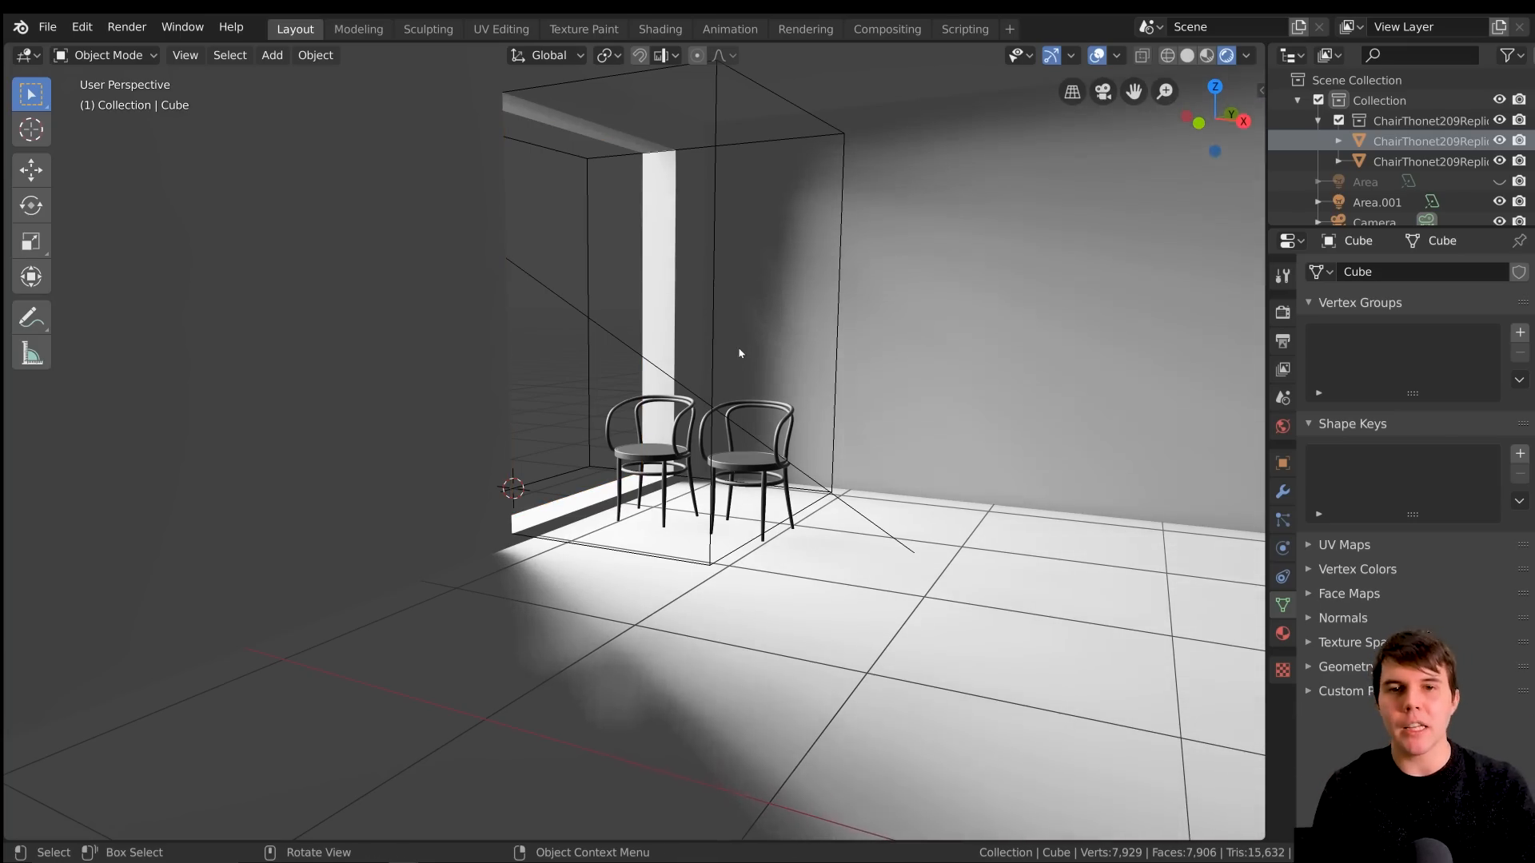
Tint the area light pale blue with hue 0.594, saturation 0.189 and value 1.000, and check the room's lighting
scroll(739, 353, up, 3)
click(706, 329)
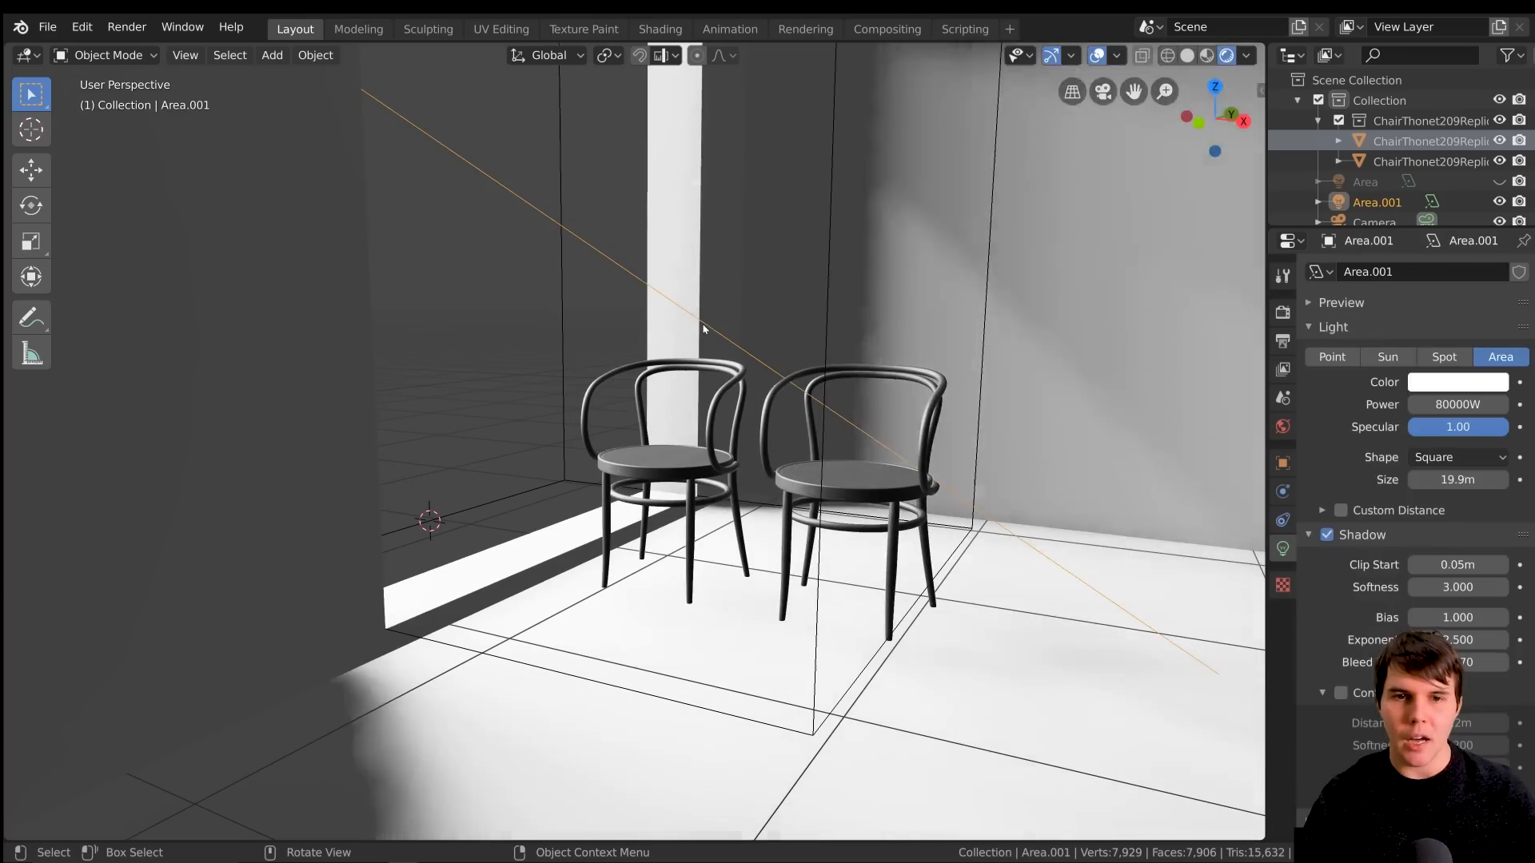
click(1457, 382)
click(1416, 168)
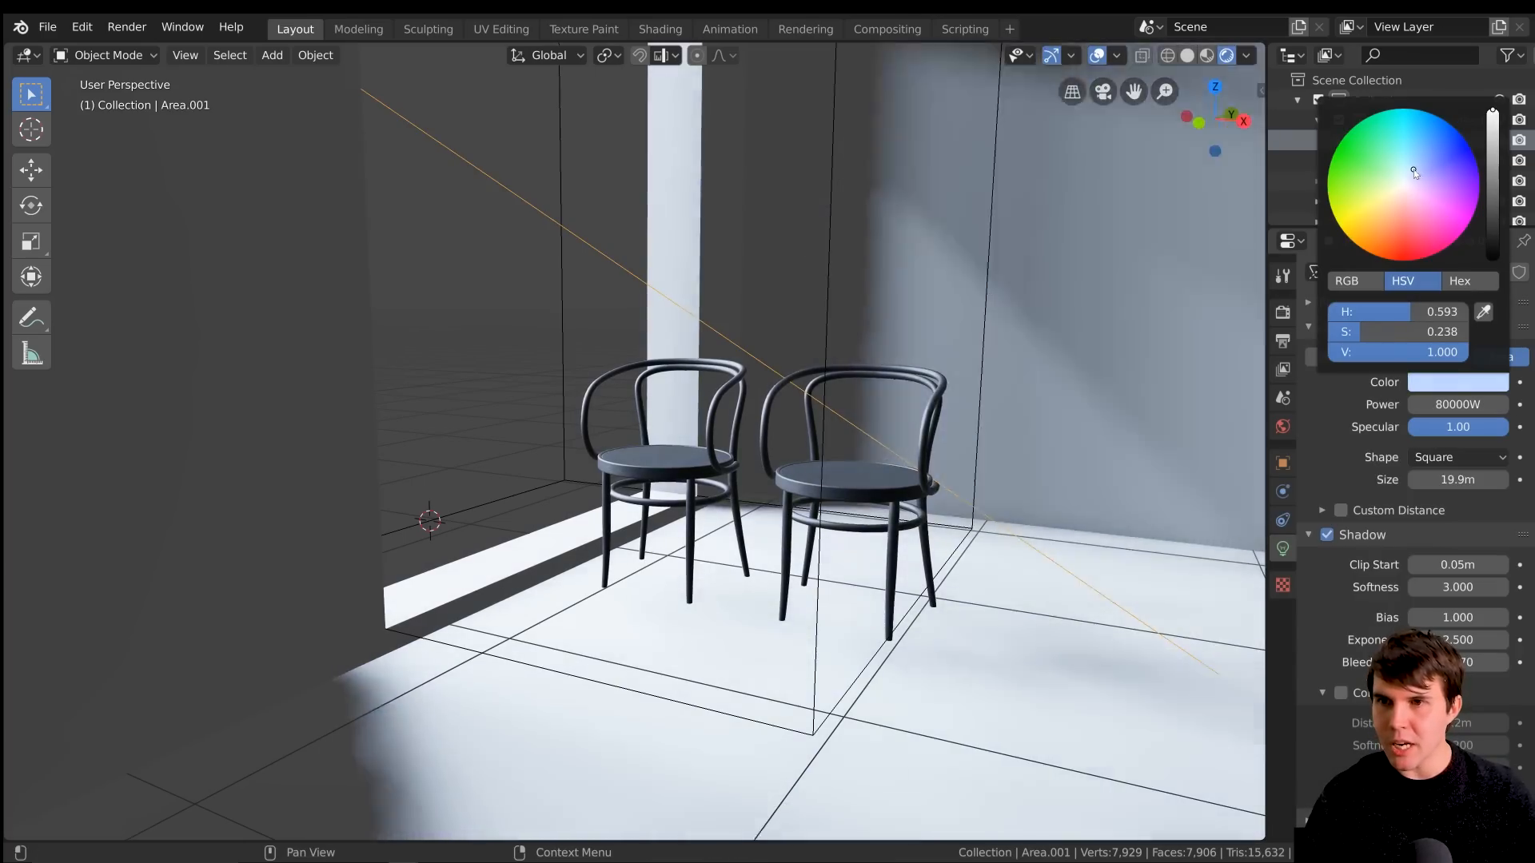
drag(1413, 170, 1412, 172)
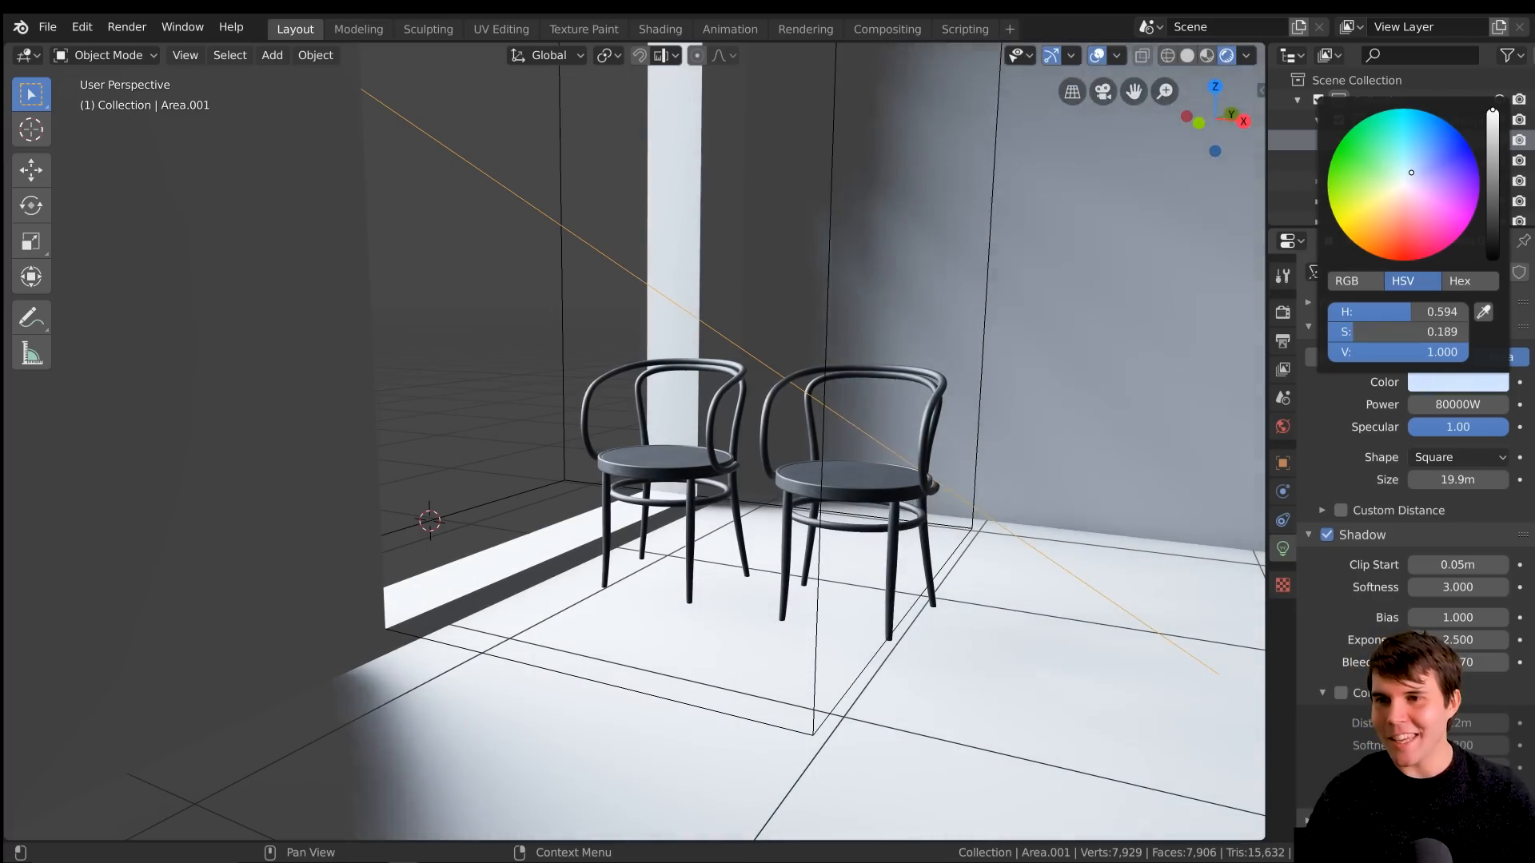
scroll(899, 419, down, 2)
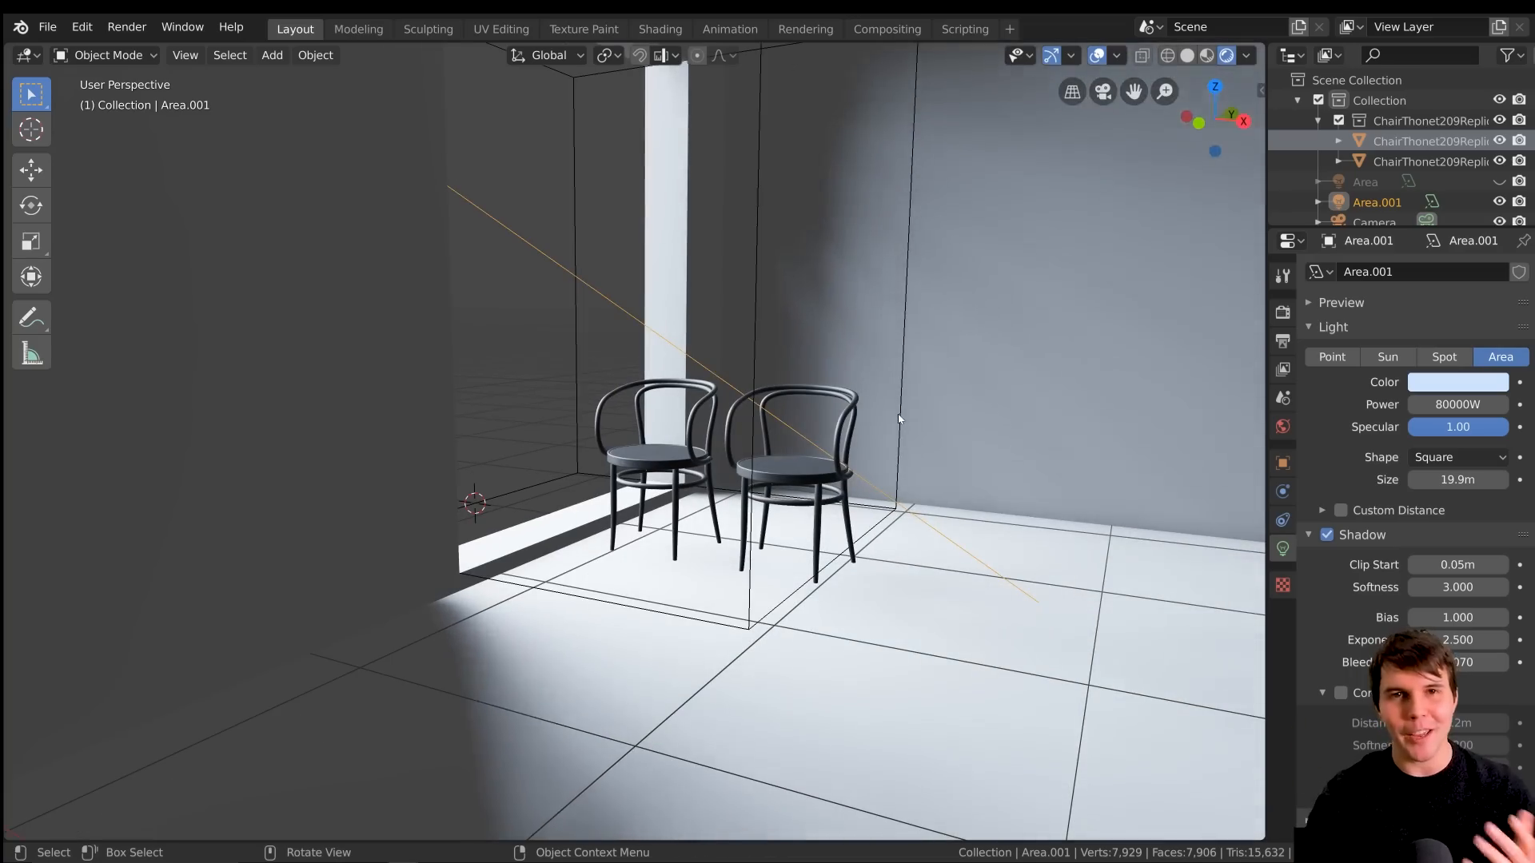
click(1443, 384)
middle_drag(874, 458, 932, 468)
scroll(932, 468, down, 2)
middle_drag(1014, 515, 808, 503)
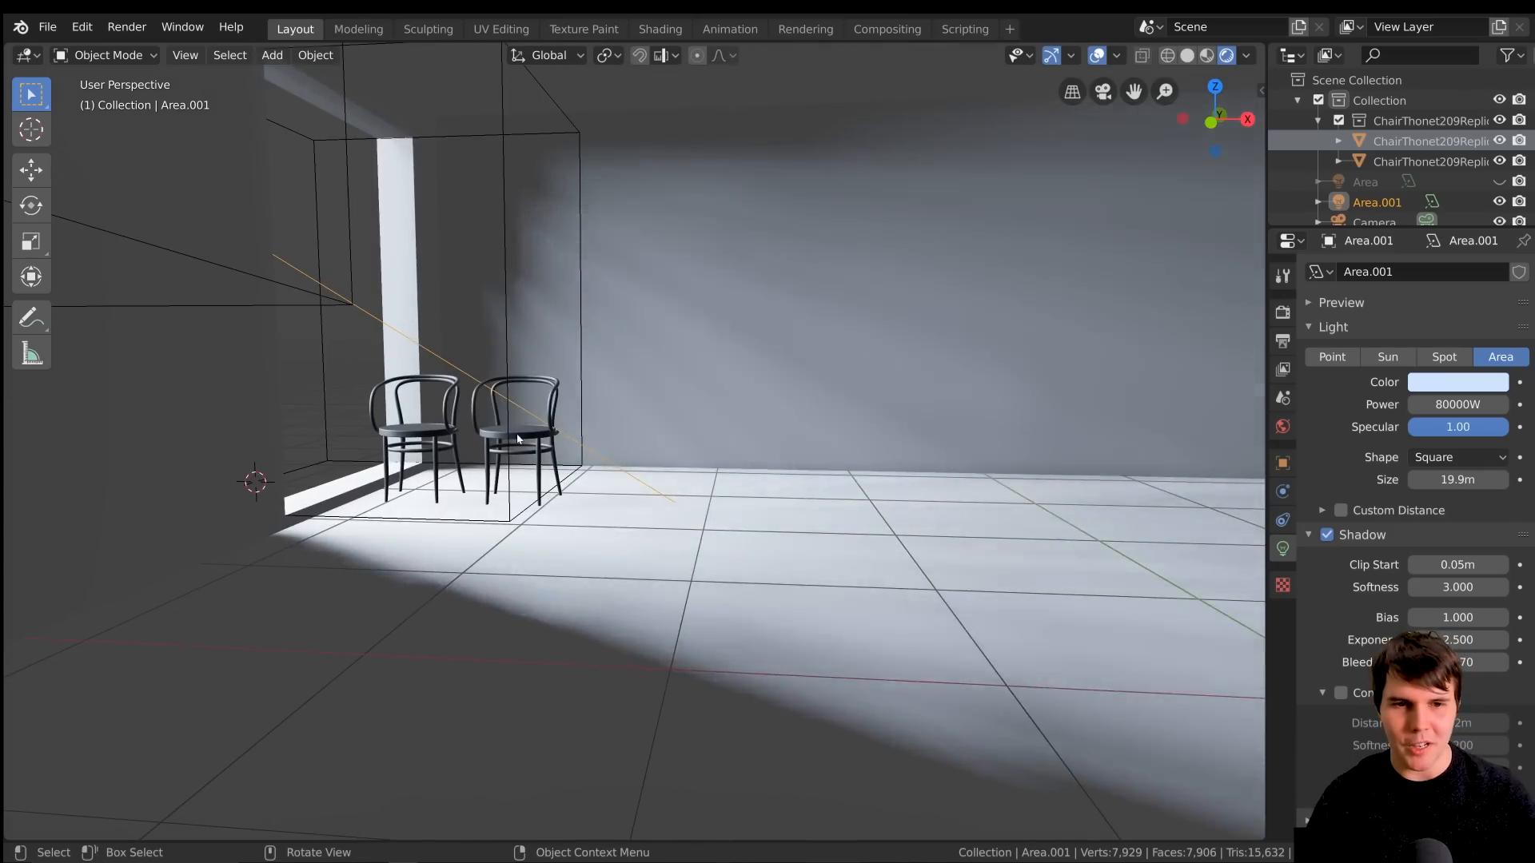
Delete the chair farther from the window so that only one chair is left
click(510, 434)
click(520, 434)
key(Delete)
Move the remaining chair a little farther from the window opening and check the shadow it casts on the floor
click(447, 432)
key(g)
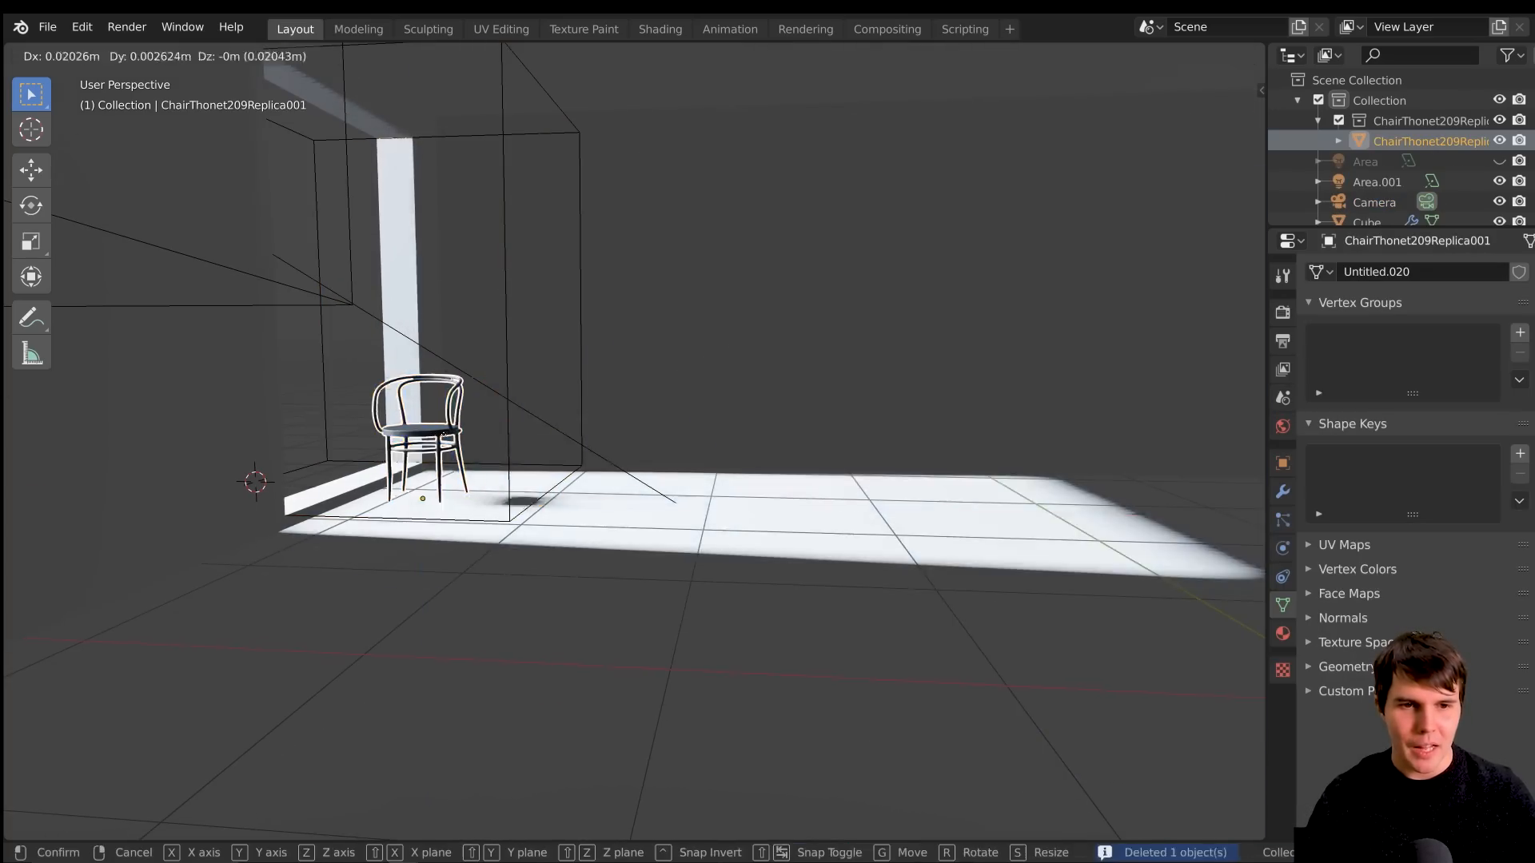
click(499, 435)
scroll(960, 470, up, 4)
middle_drag(984, 472, 984, 427)
scroll(727, 401, down, 1)
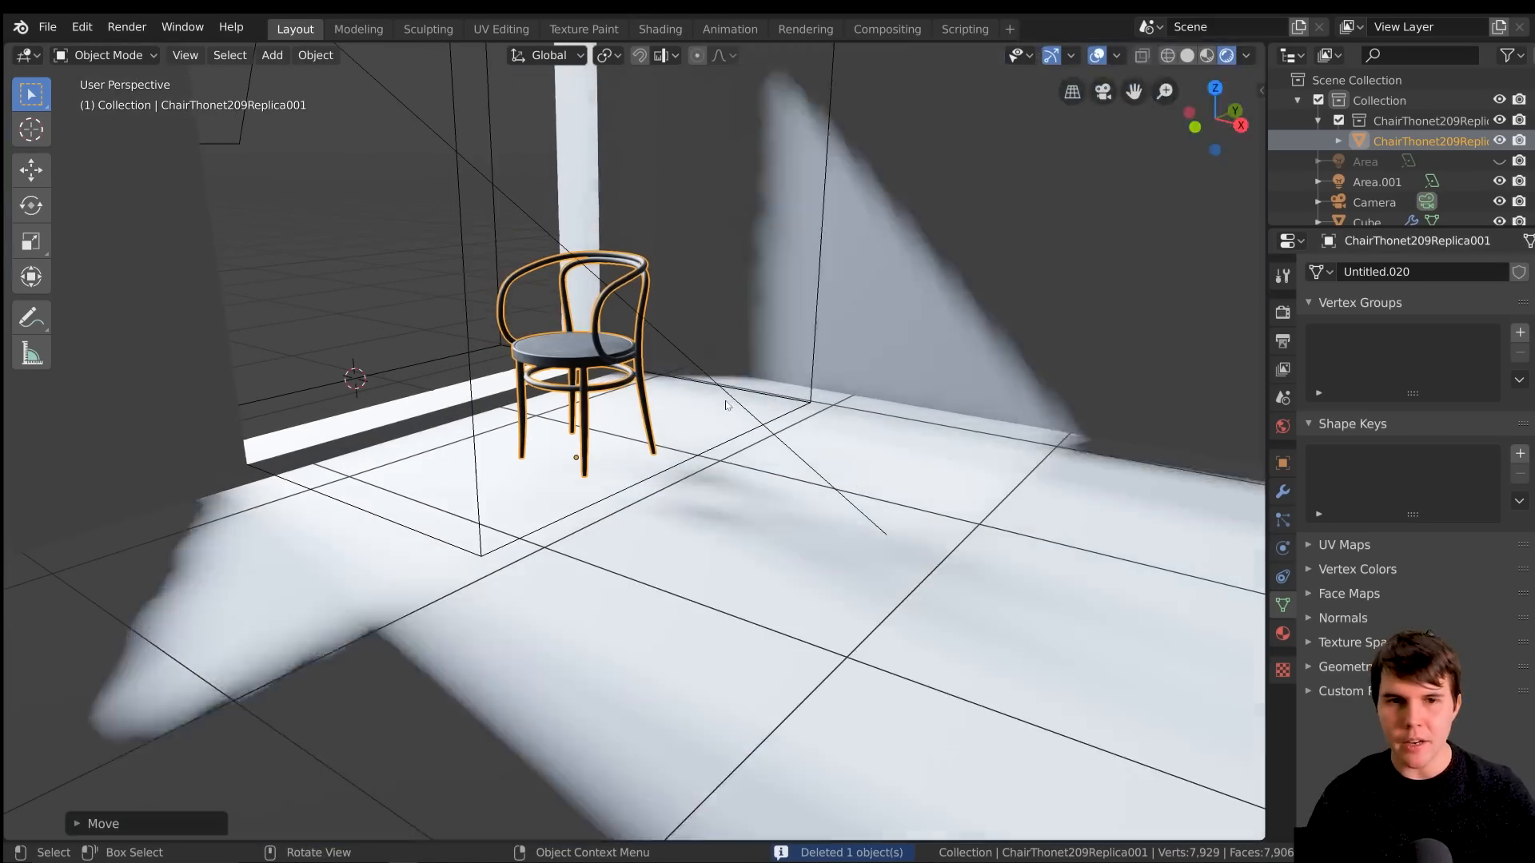
Try contact shadows on the area light, leave them off, and check the light around the chair
click(726, 401)
click(726, 402)
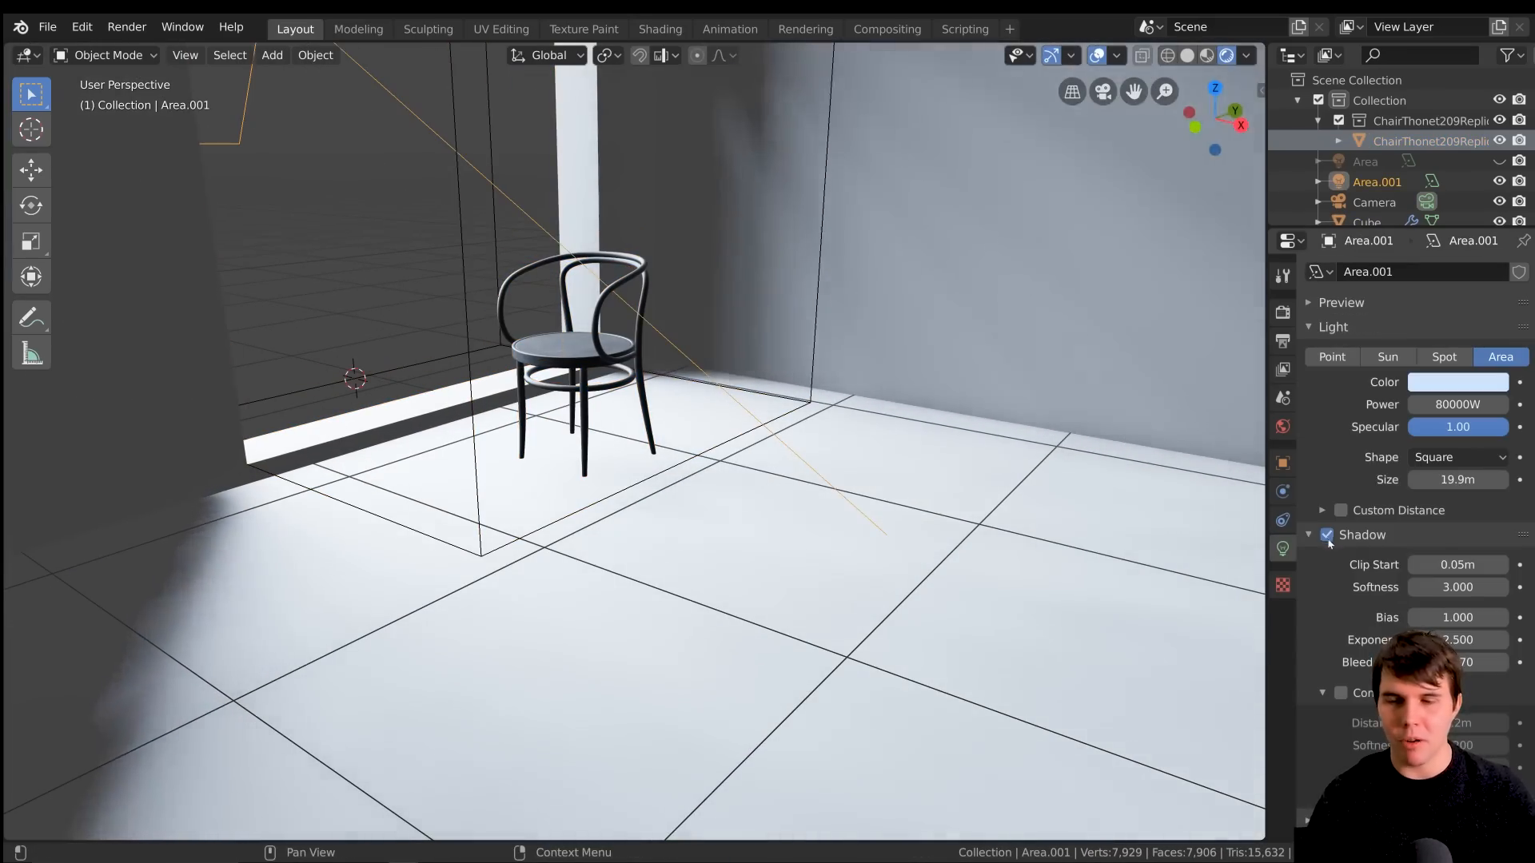
scroll(841, 556, down, 1)
click(1341, 693)
click(1341, 693)
middle_drag(783, 531, 678, 439)
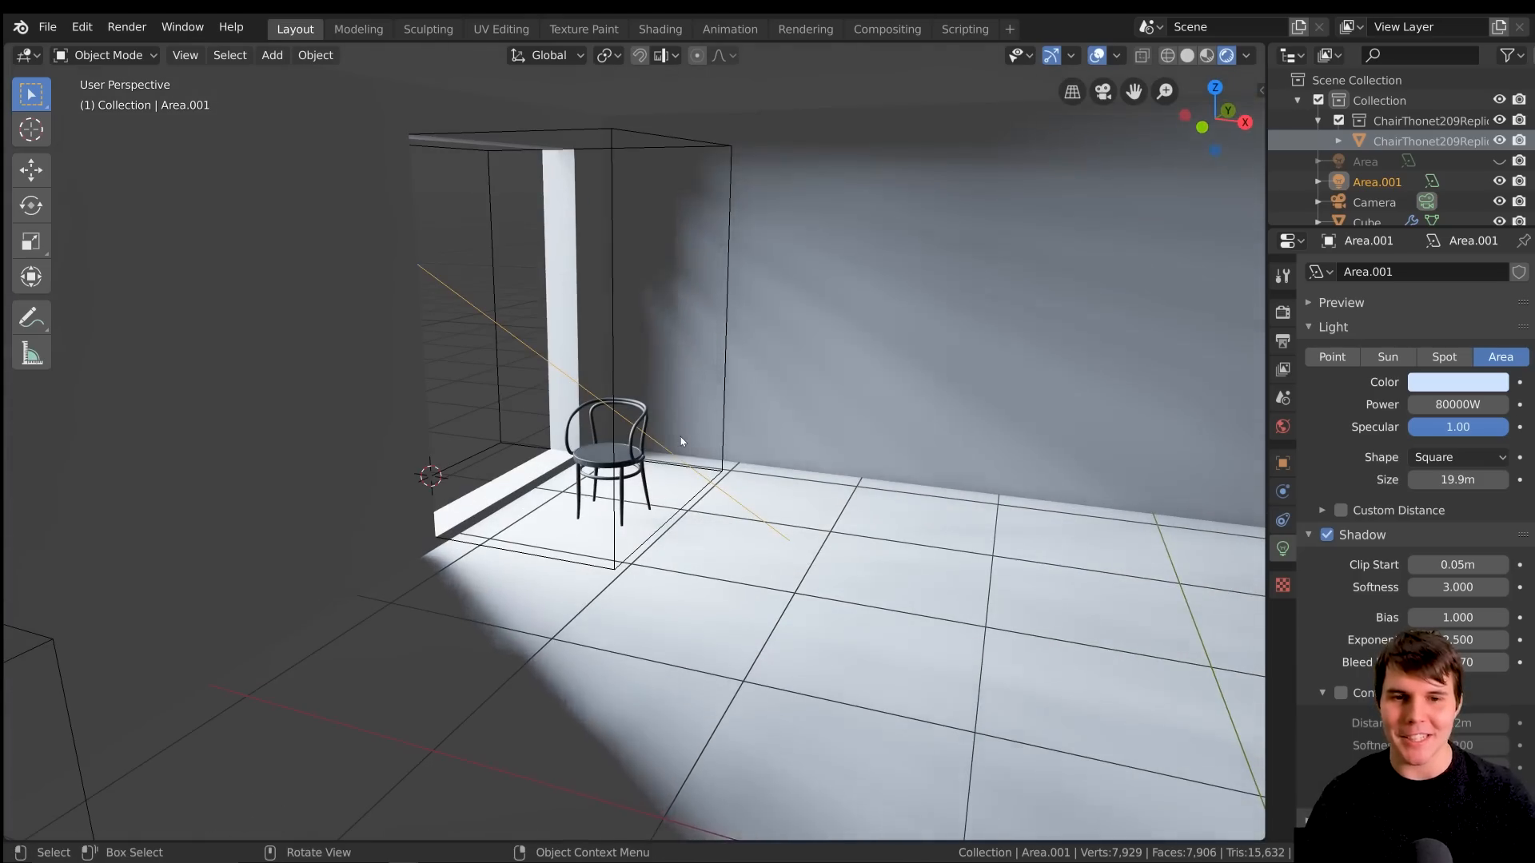
middle_drag(686, 435, 803, 476)
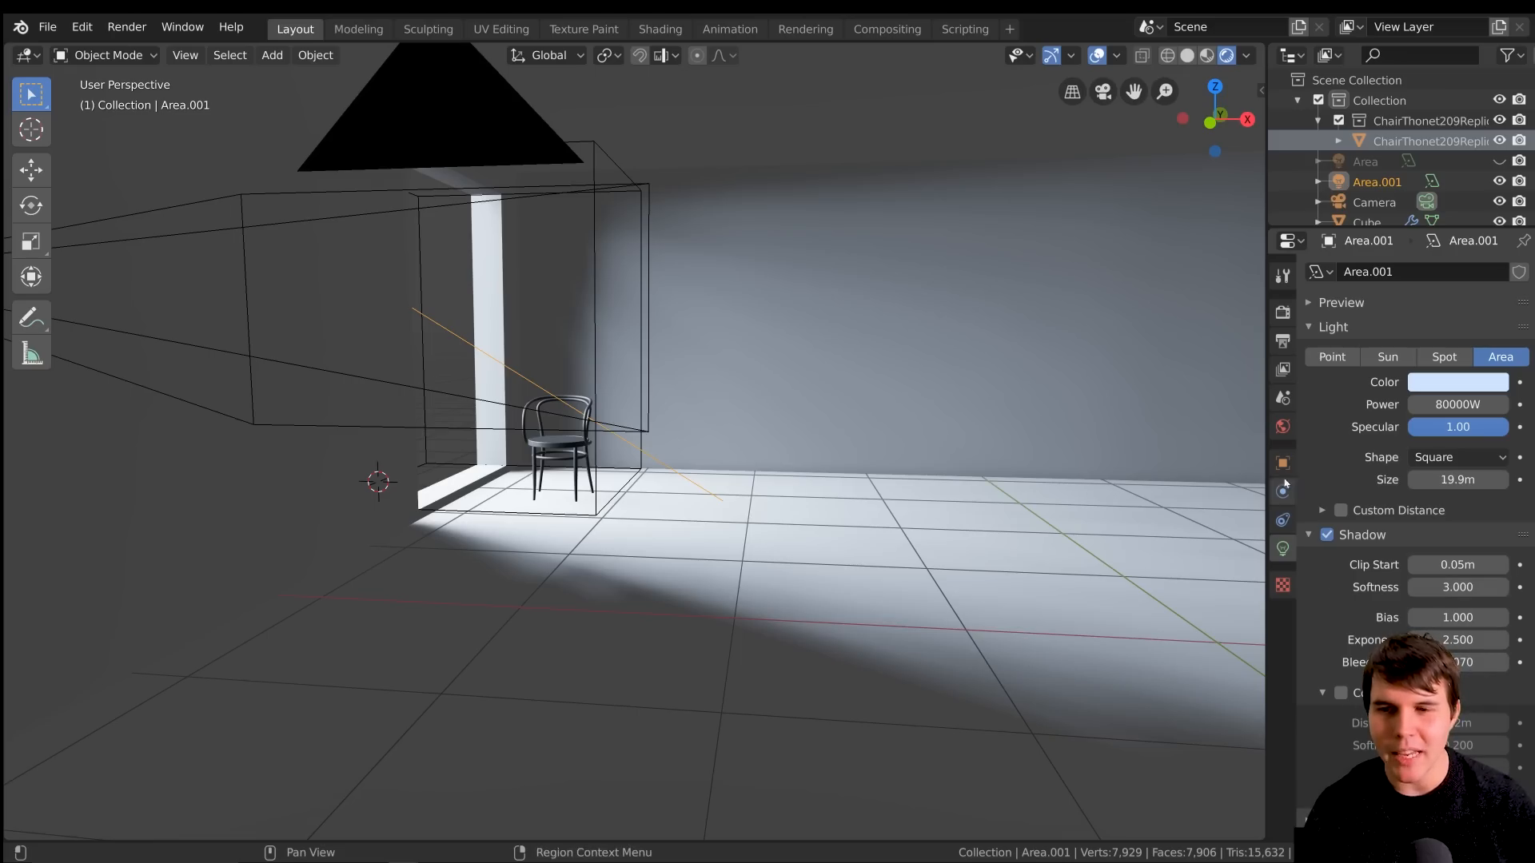
Inspect the room cube's Solidify and Boolean modifiers and examine the light around the window opening and chair
click(1207, 361)
click(1283, 491)
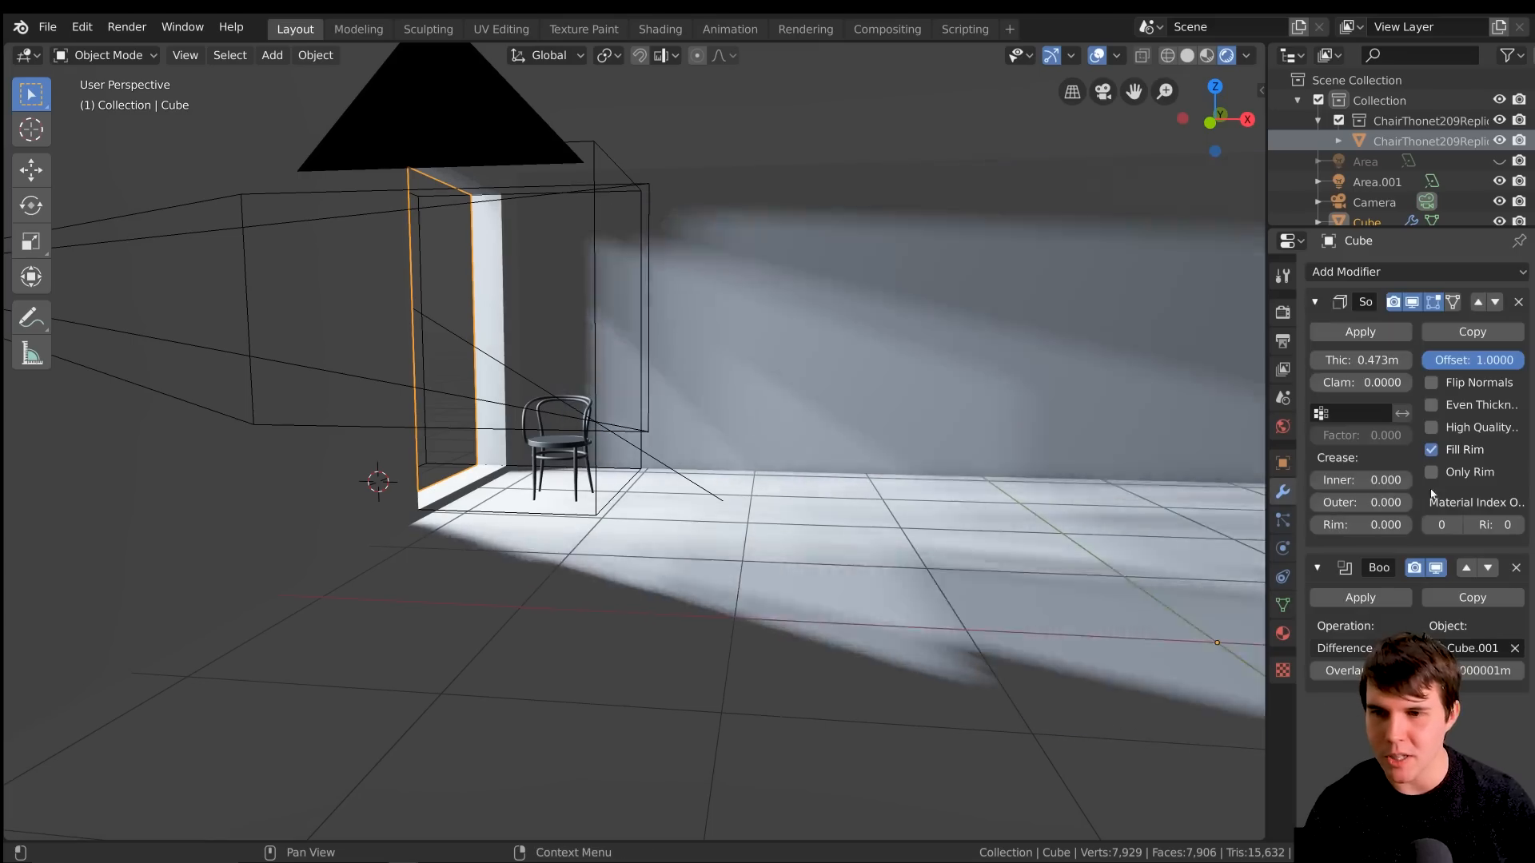
scroll(709, 343, up, 1)
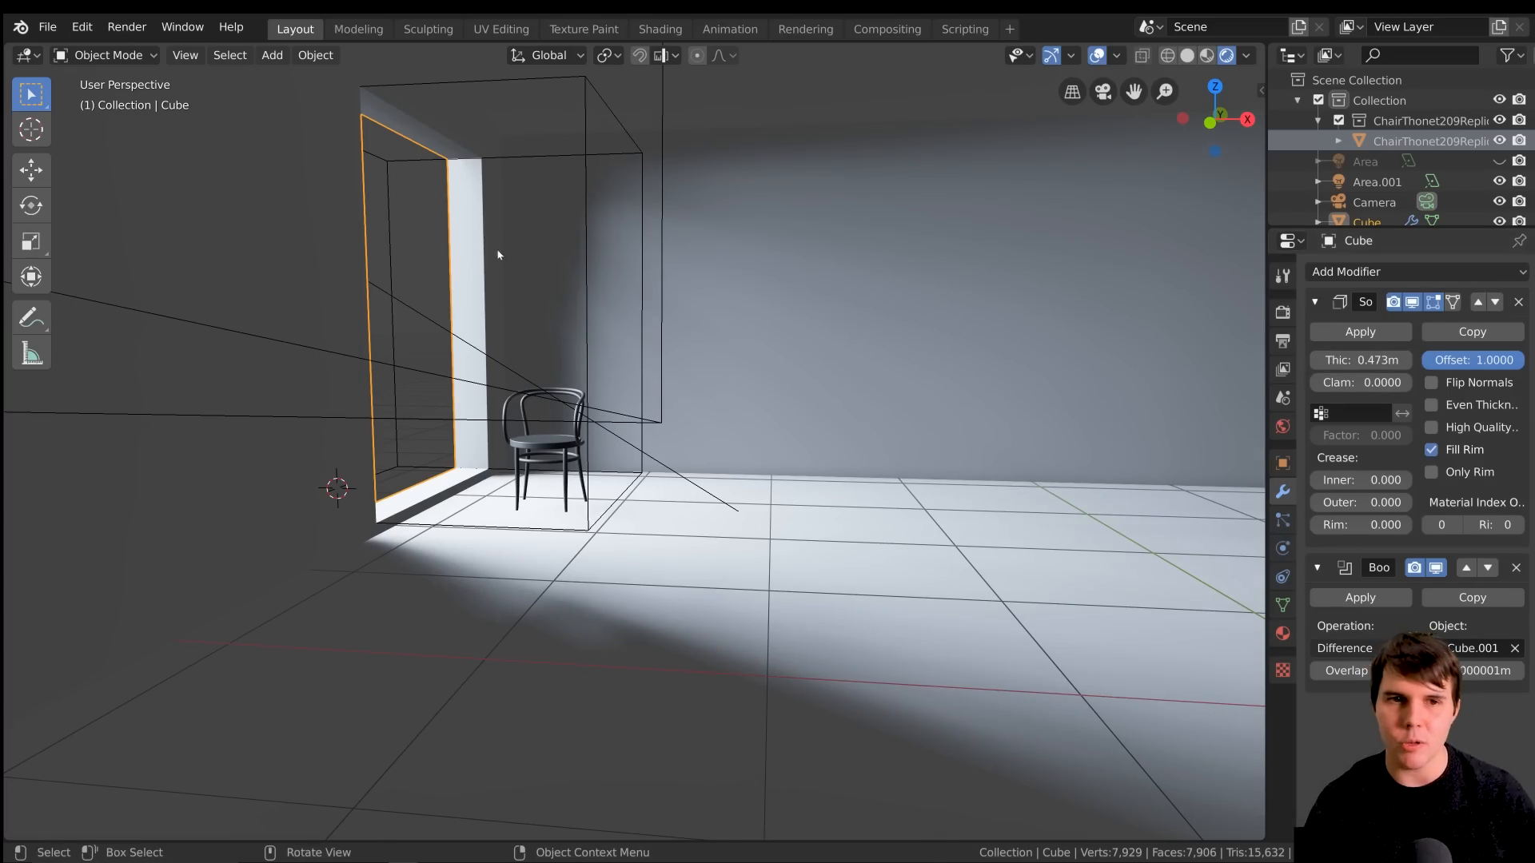
scroll(454, 240, up, 3)
scroll(447, 295, down, 4)
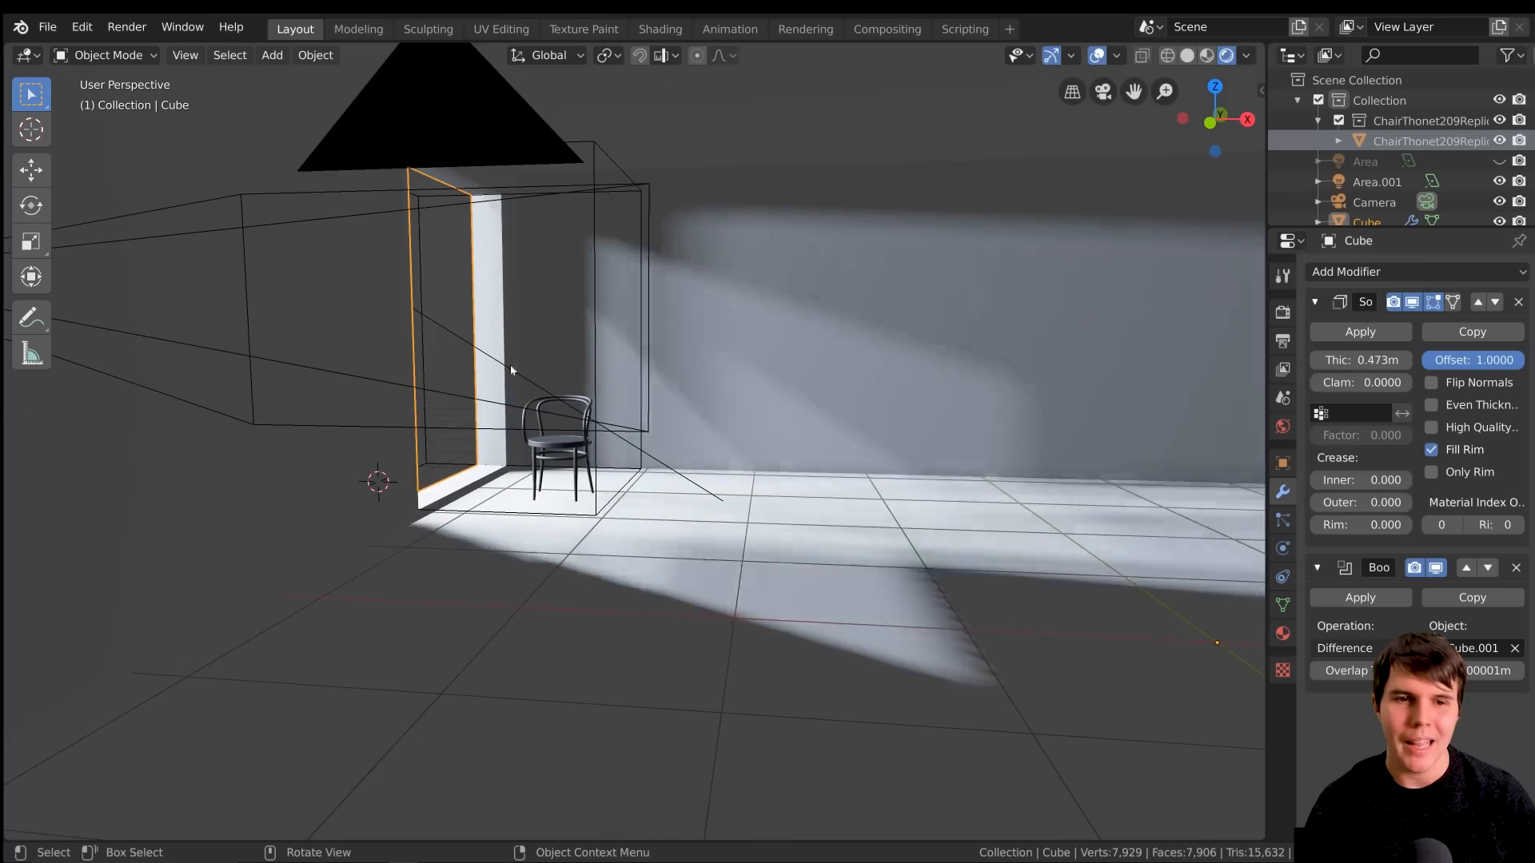
middle_drag(531, 377, 512, 384)
scroll(513, 384, up, 4)
middle_drag(651, 390, 698, 367)
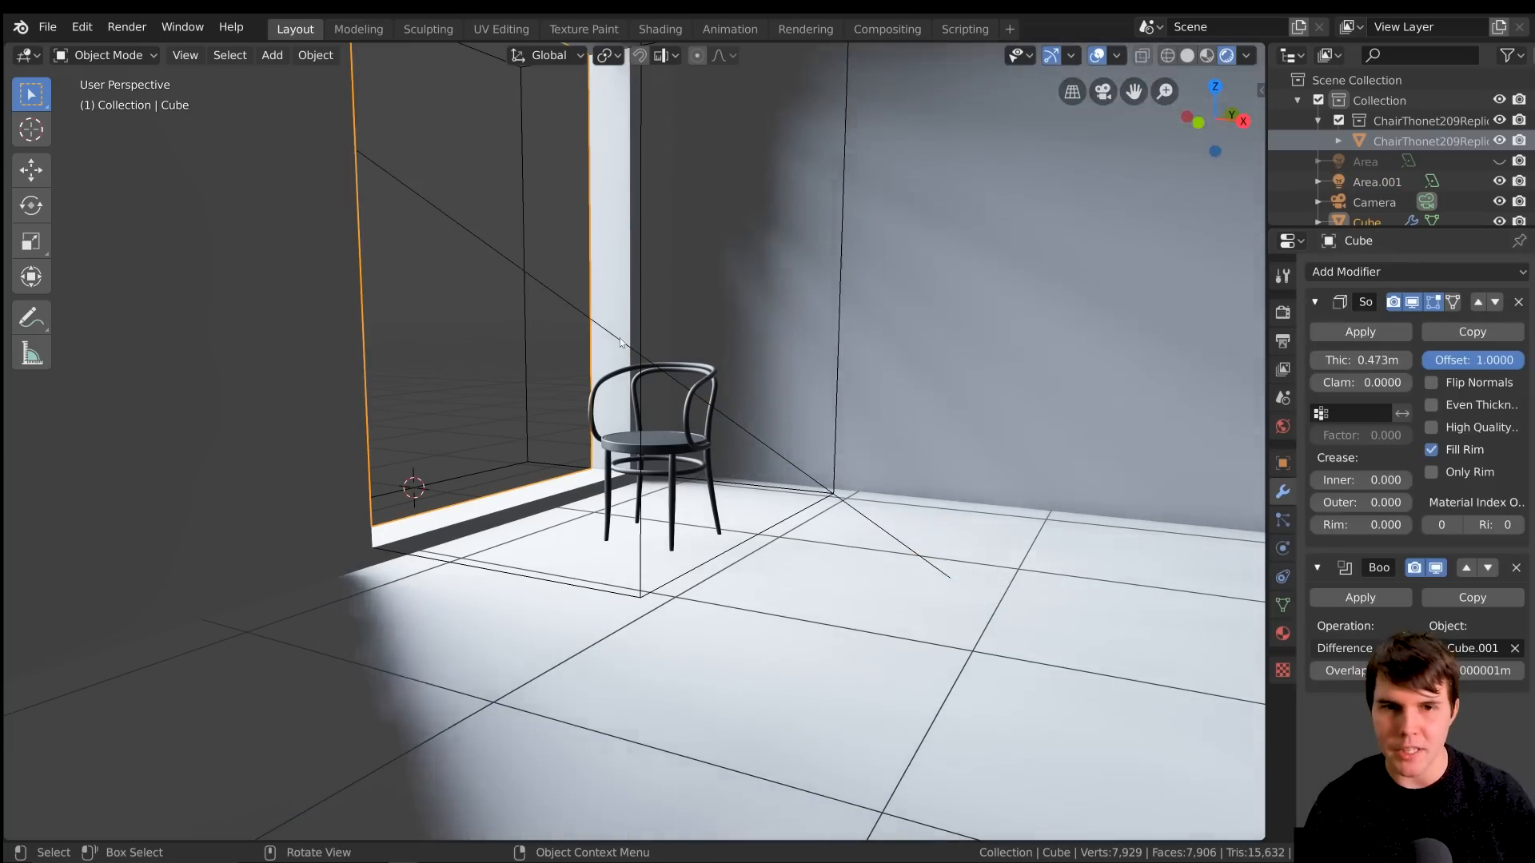
Select the area light shining through the window
click(621, 341)
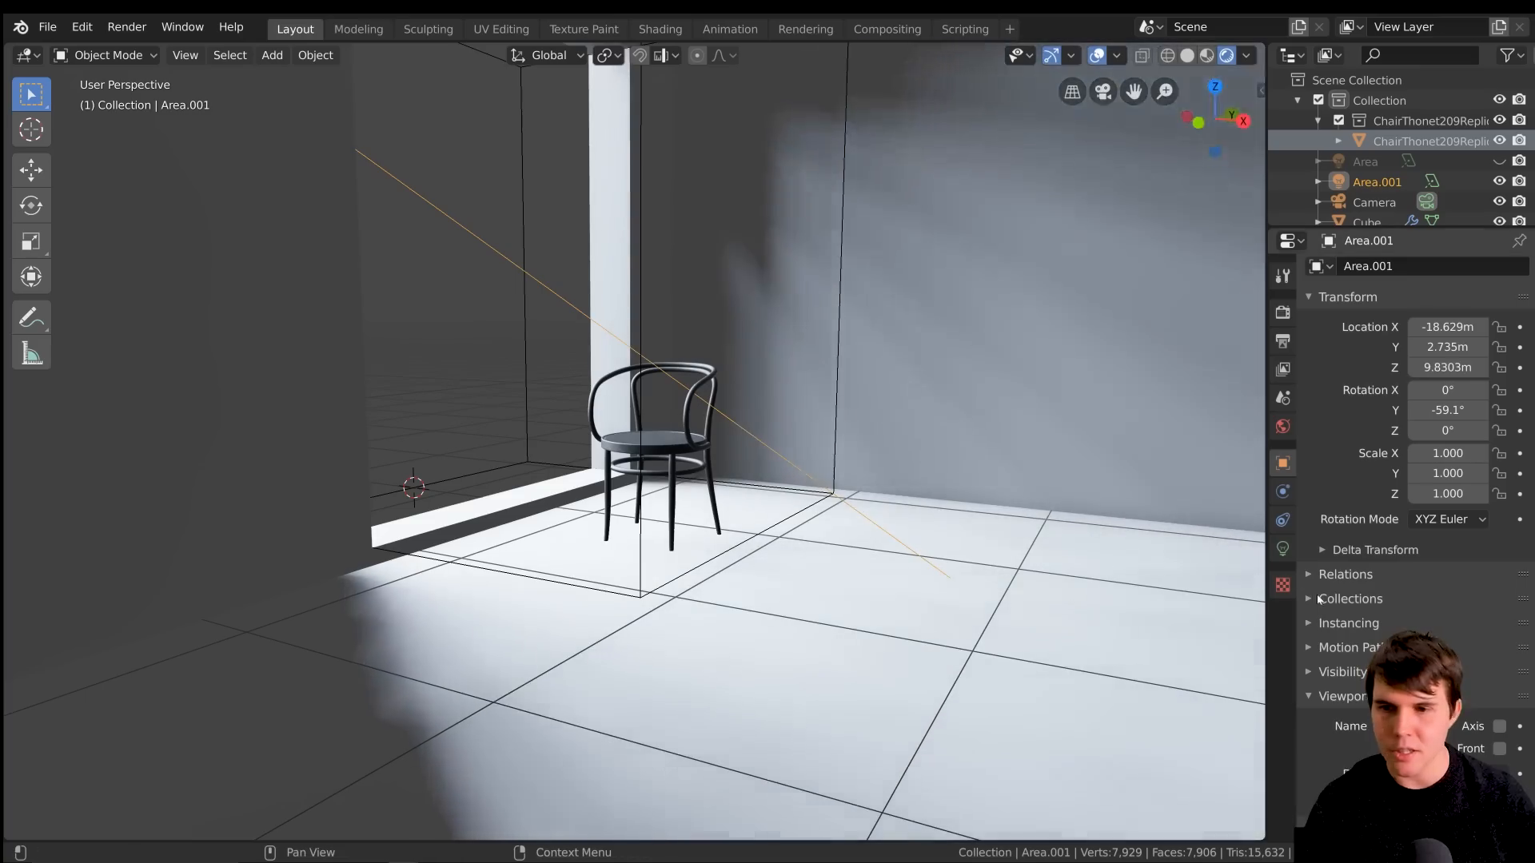